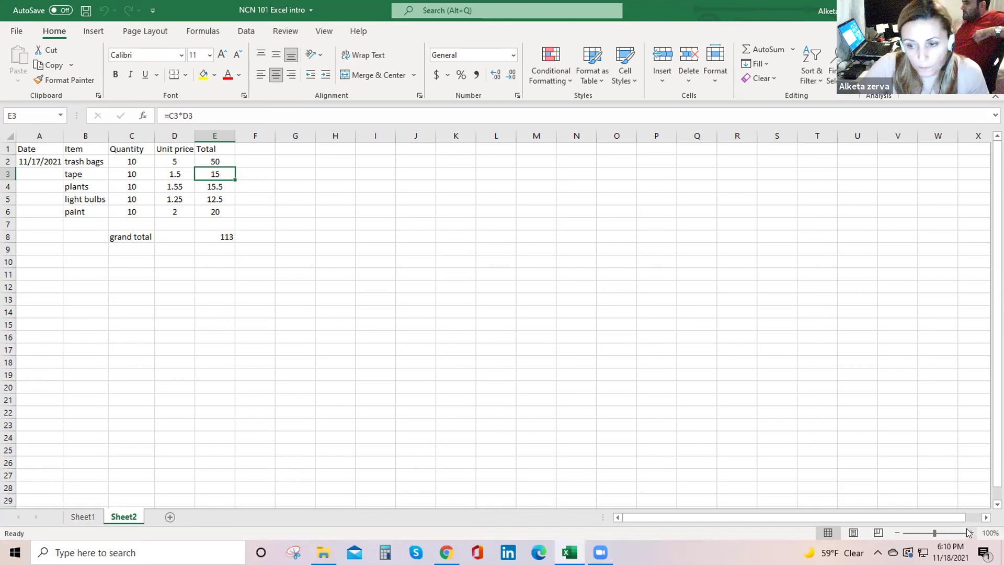
Step: Add a new blank worksheet after Sheet2 and enlarge its view to 140%
left_click(970, 531)
left_click(970, 530)
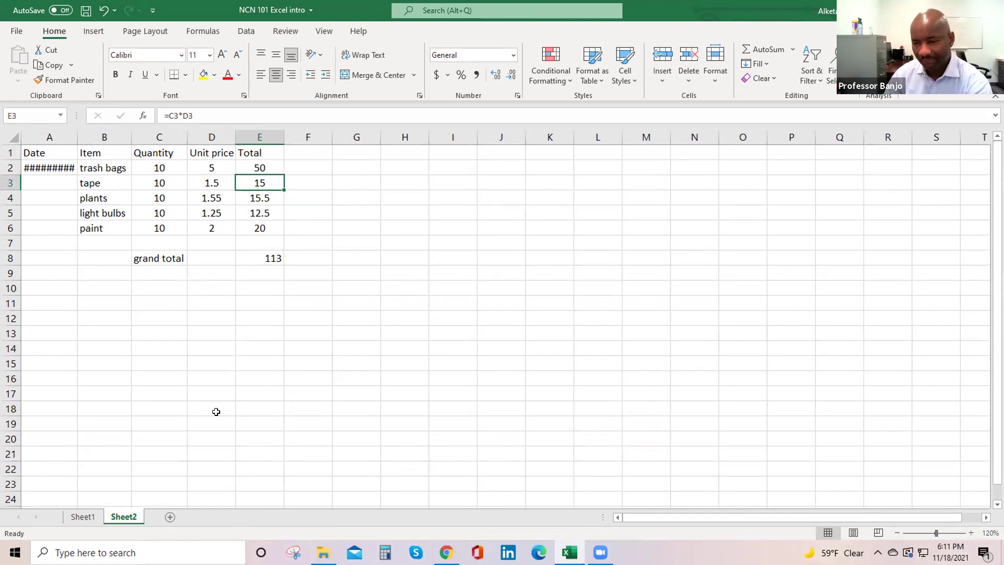
left_click(169, 517)
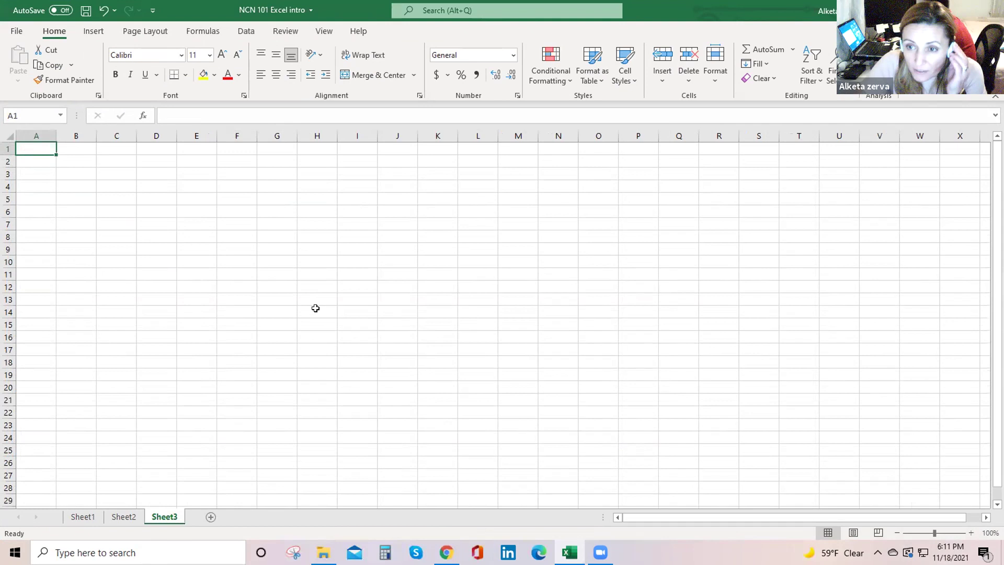
left_click(972, 533)
left_click(972, 532)
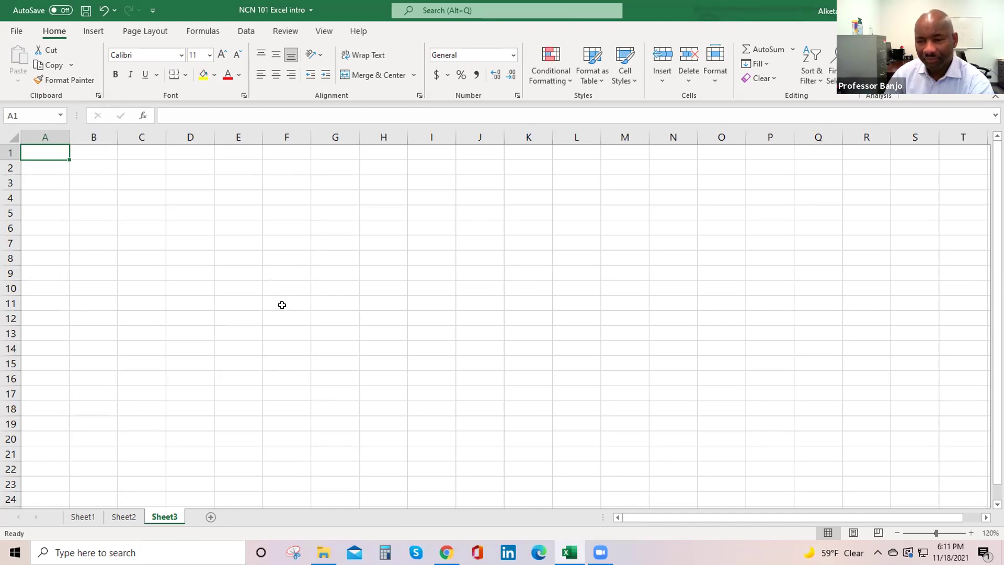
left_click(970, 532)
left_click(971, 533)
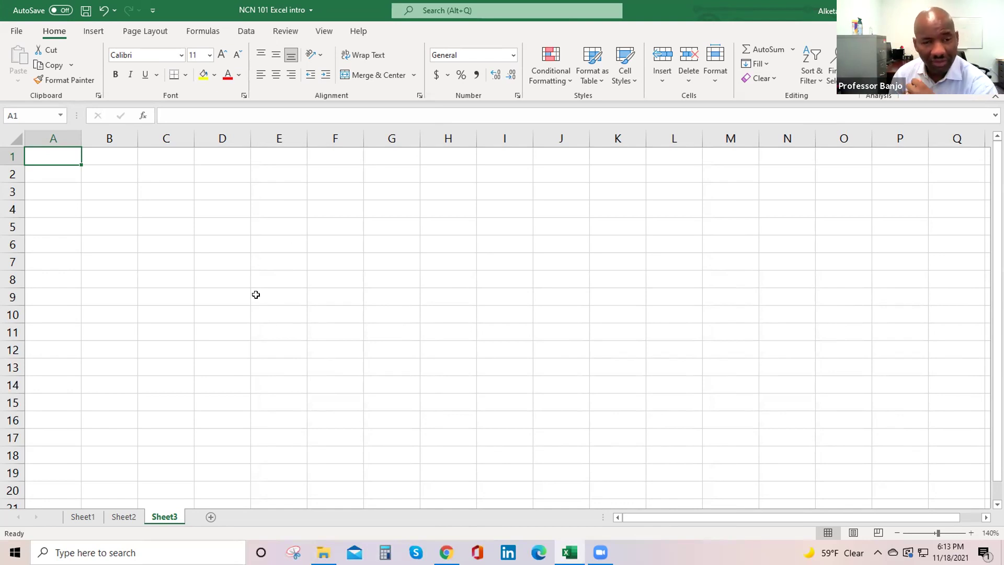
Step: Enter 250 in cell F8 and 20 in cell F9 of Sheet3
left_click(336, 276)
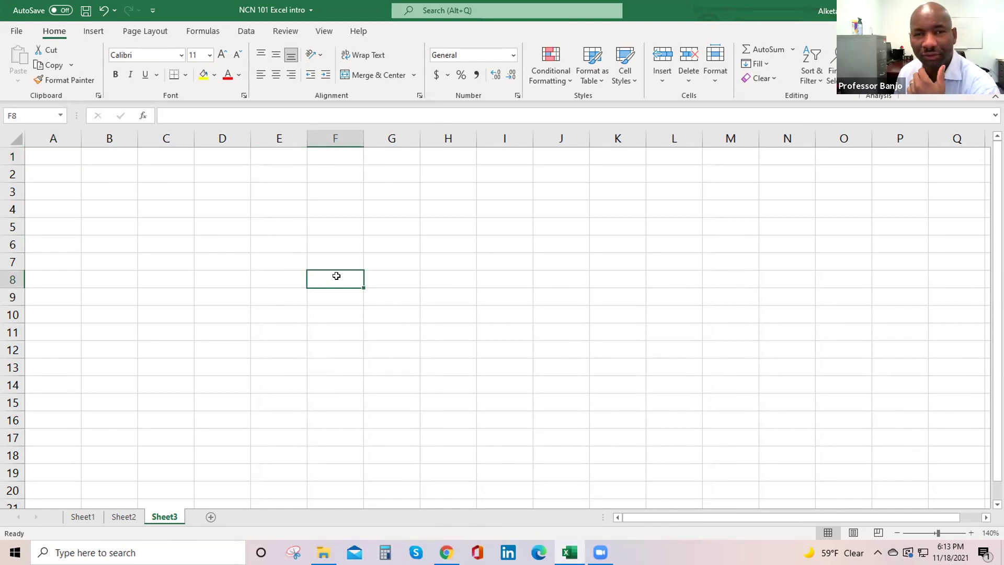
type("250")
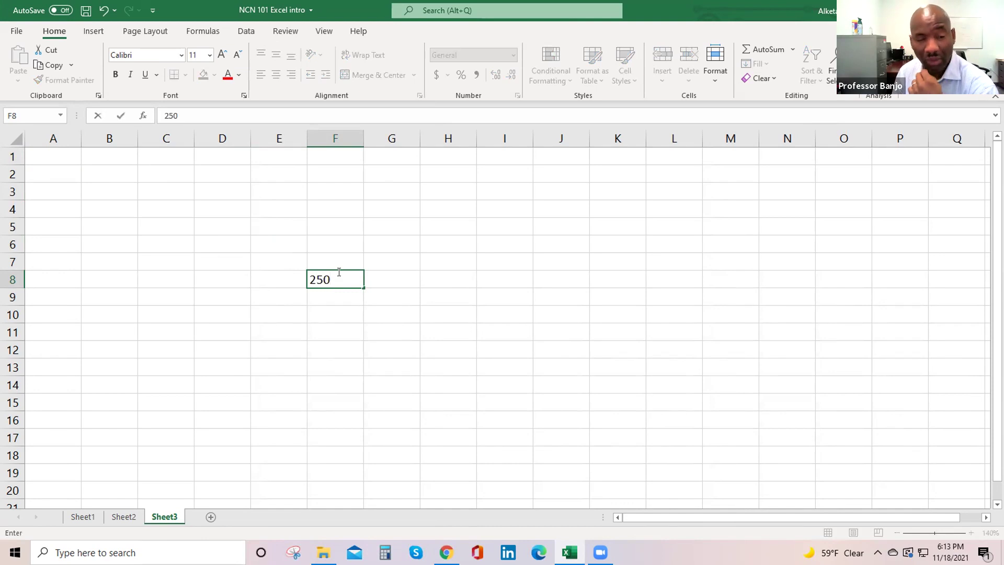
left_click(327, 298)
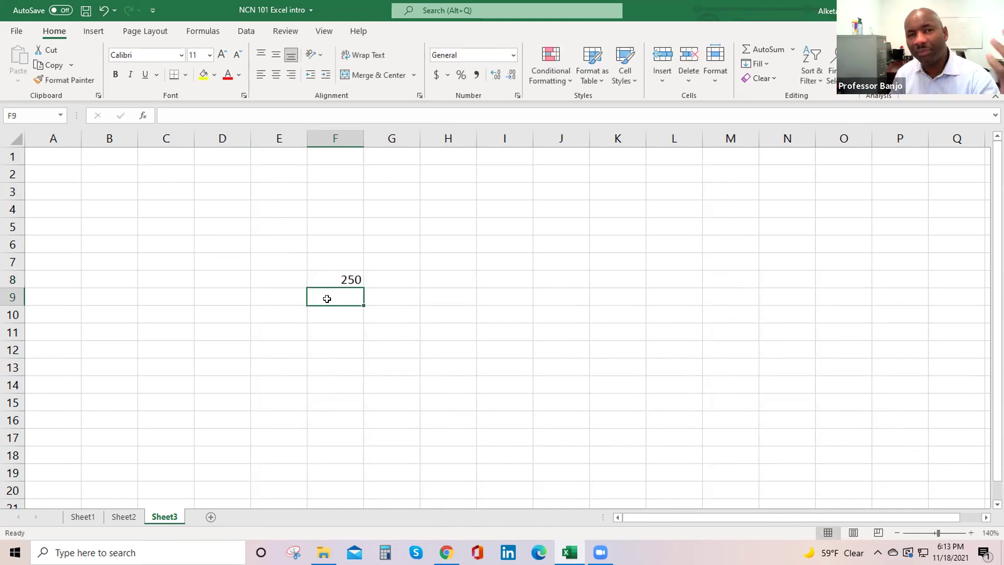
type("20")
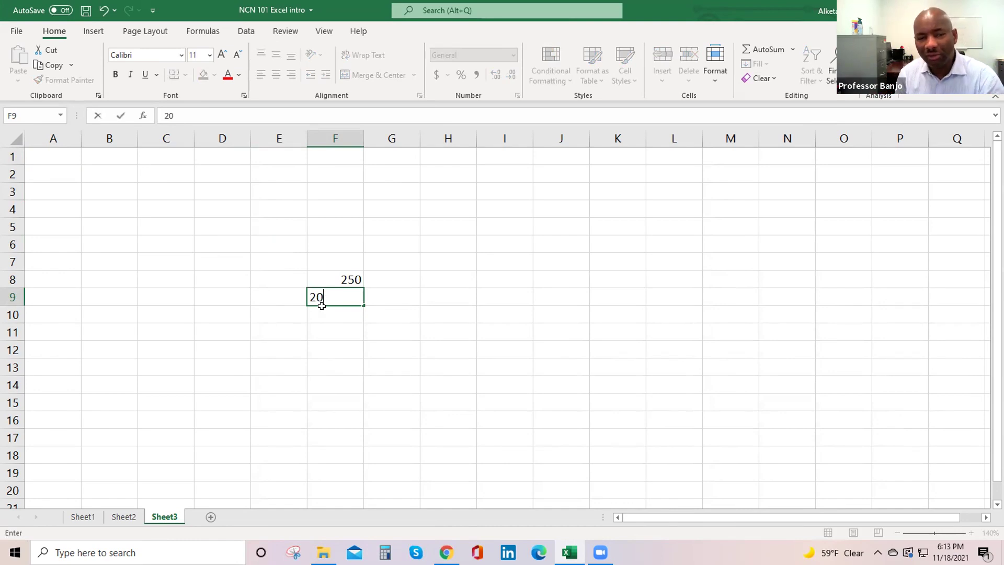
key("Return")
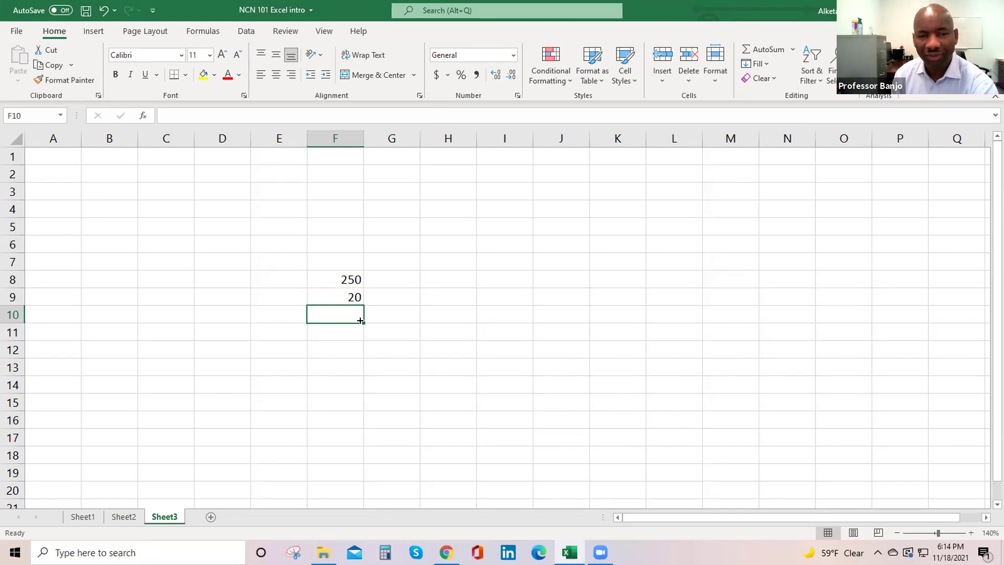
left_click(325, 274)
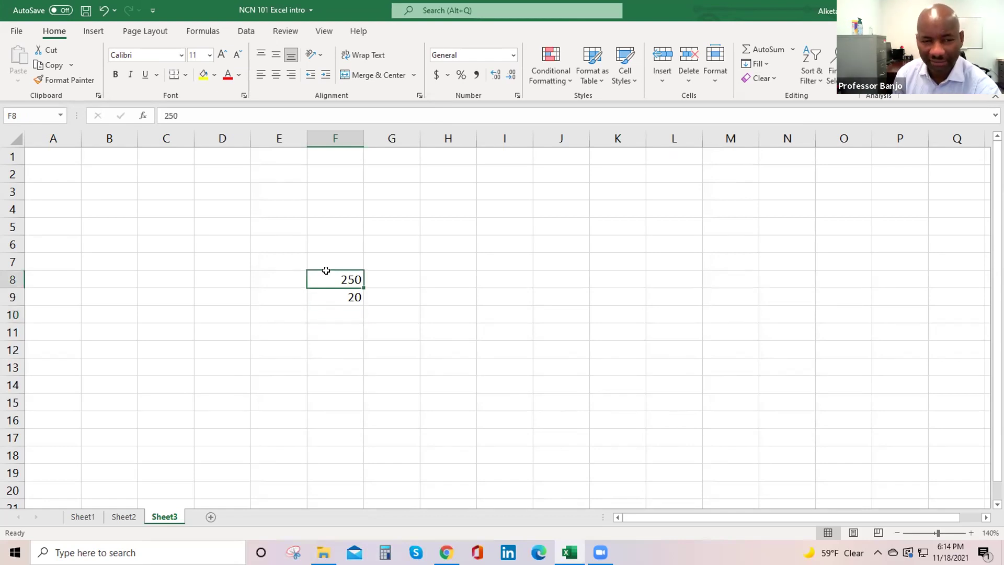
left_click_drag(325, 287, 327, 294)
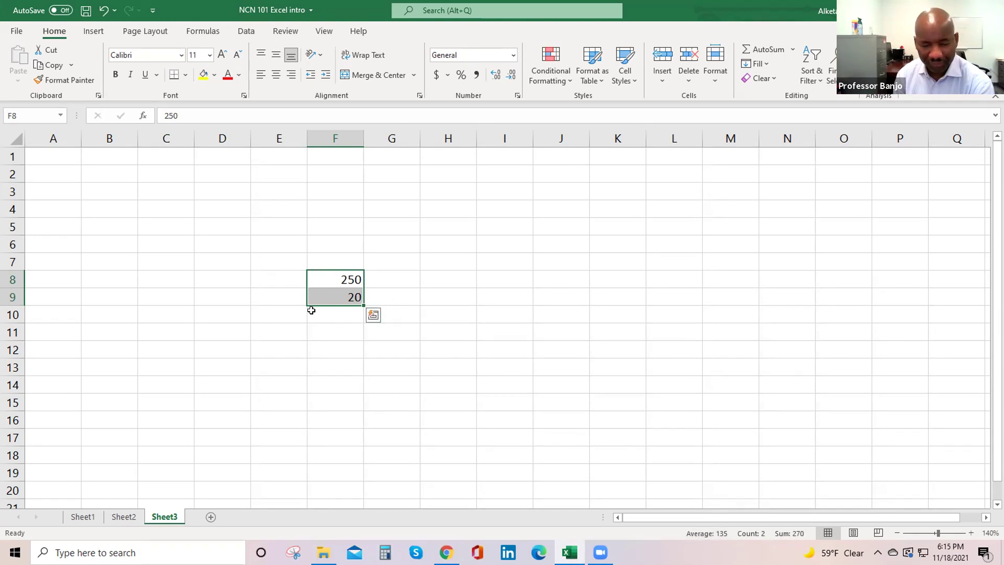
left_click(329, 315)
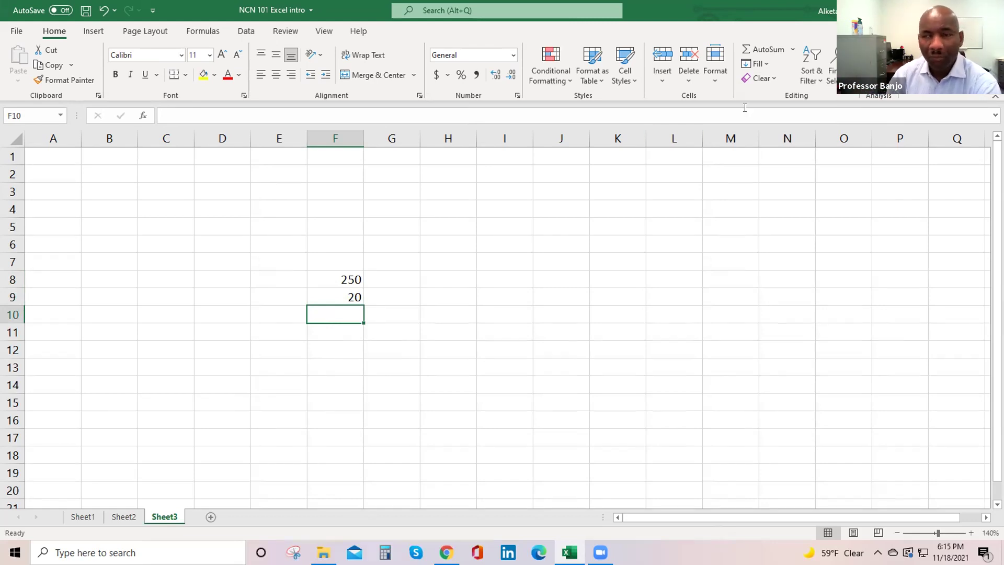
left_click(778, 49)
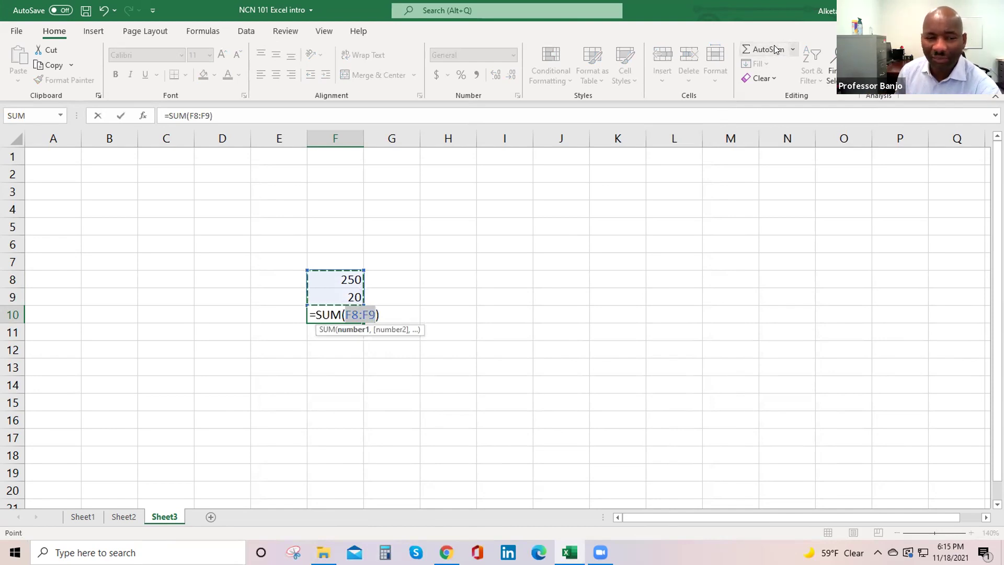
left_click(777, 49)
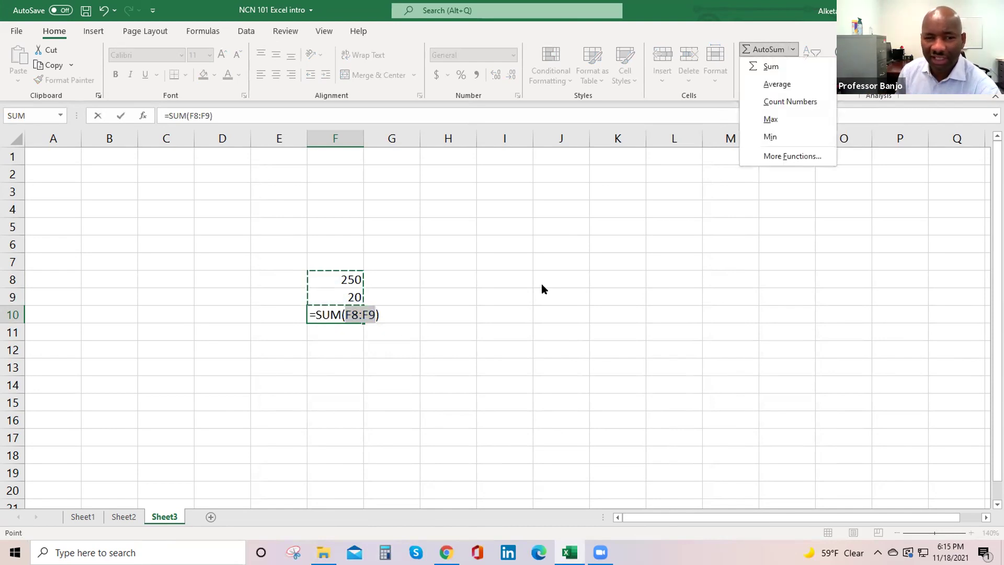
left_click(342, 283)
key("Escape")
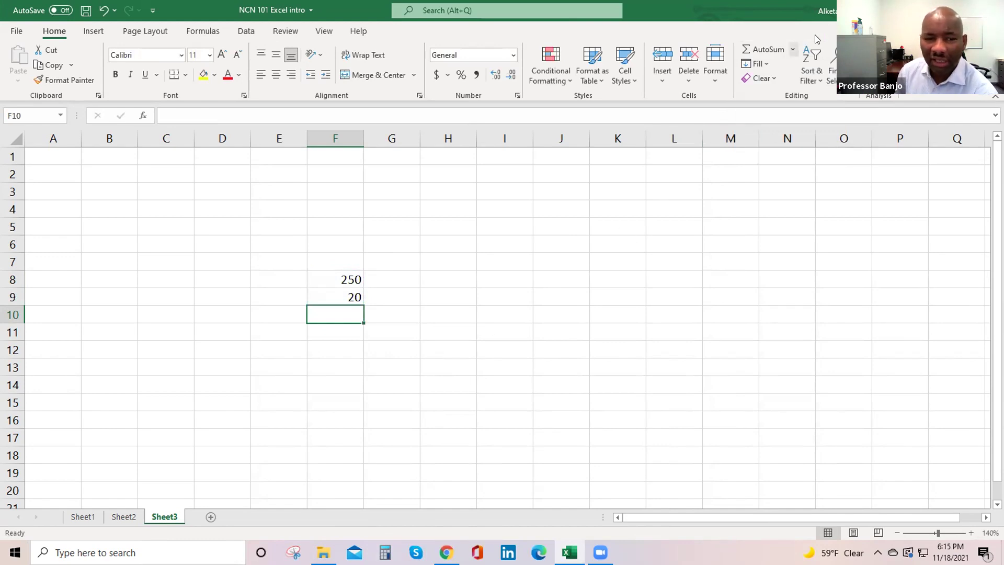
left_click(792, 50)
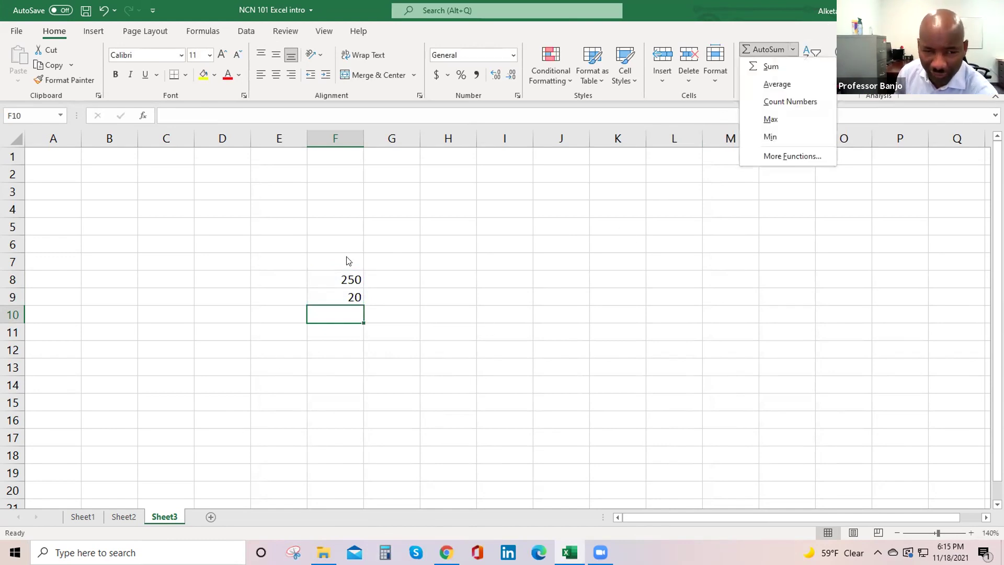
left_click(321, 272)
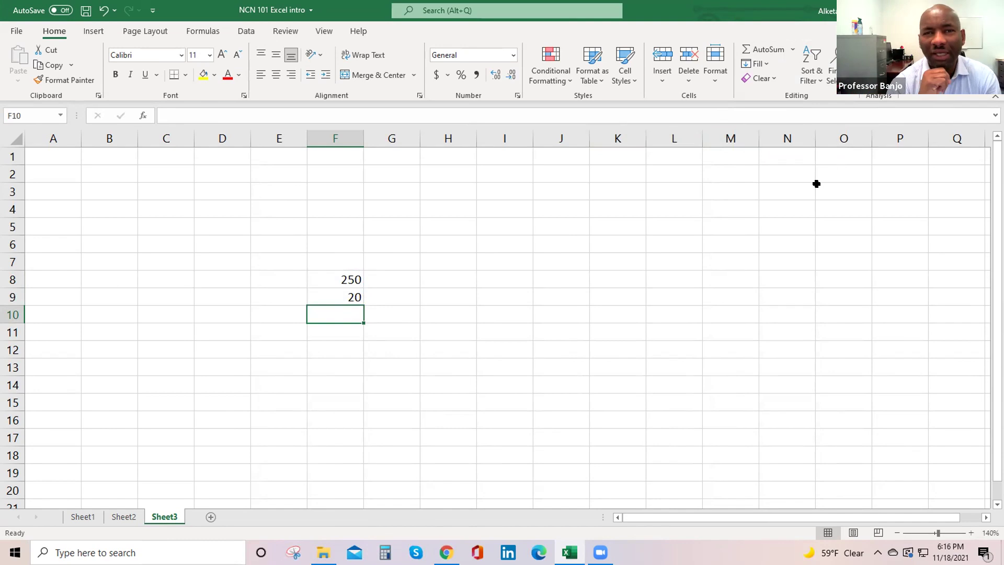
Step: Total F8:F9 in cell F10 with AutoSum's Sum function and reopen the cell to examine its formula
key("alt+h")
key("u")
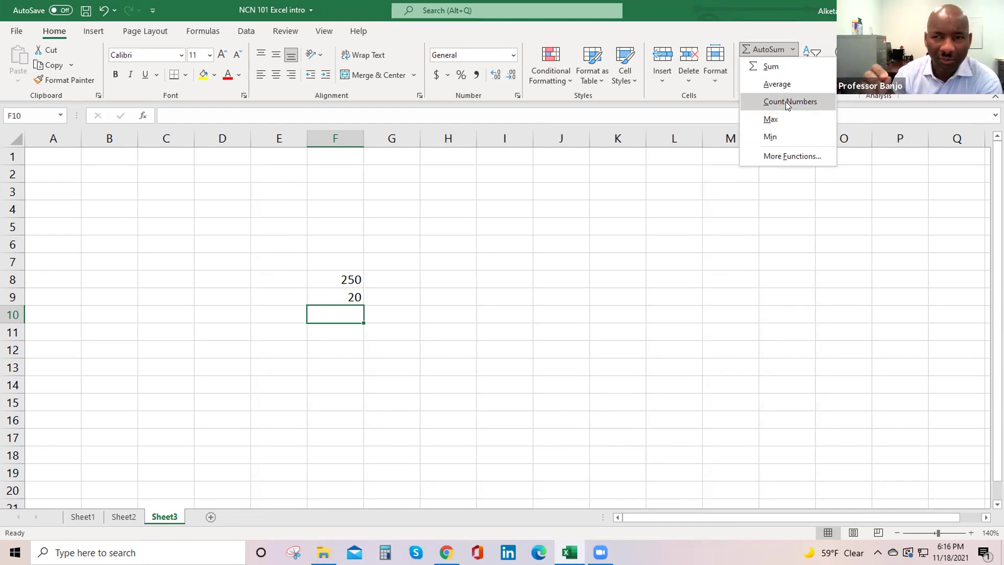
left_click(771, 67)
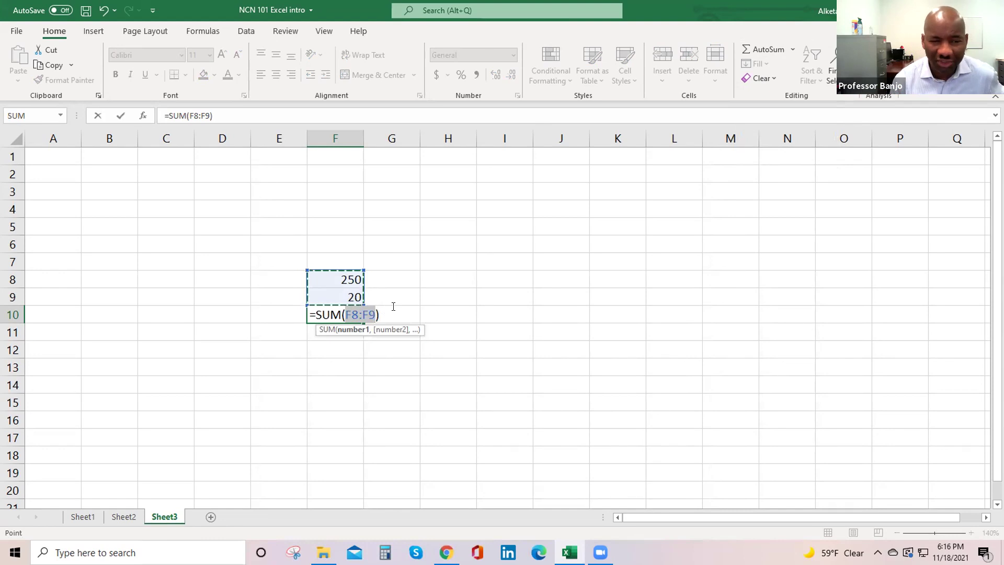
key("Return")
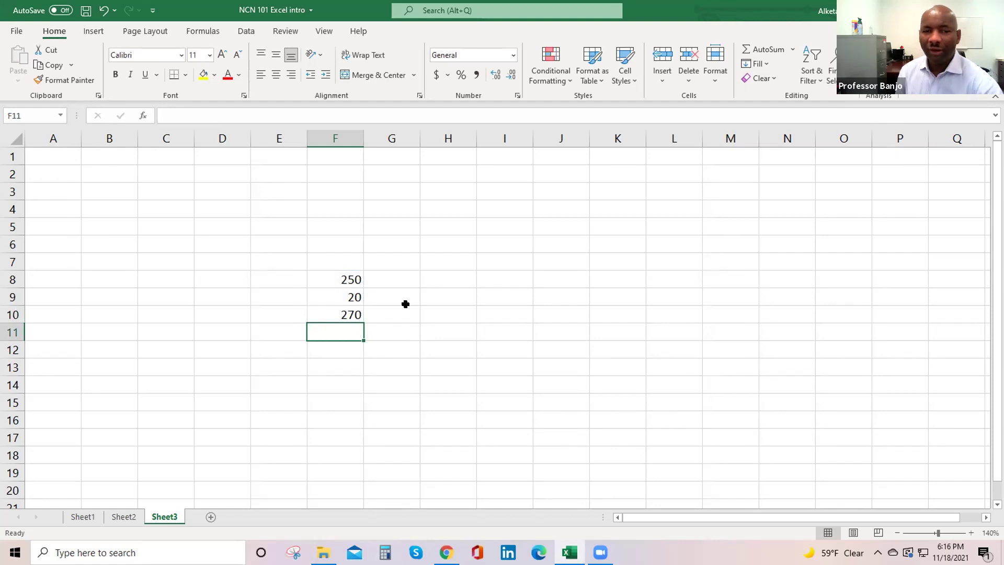
double_click(337, 314)
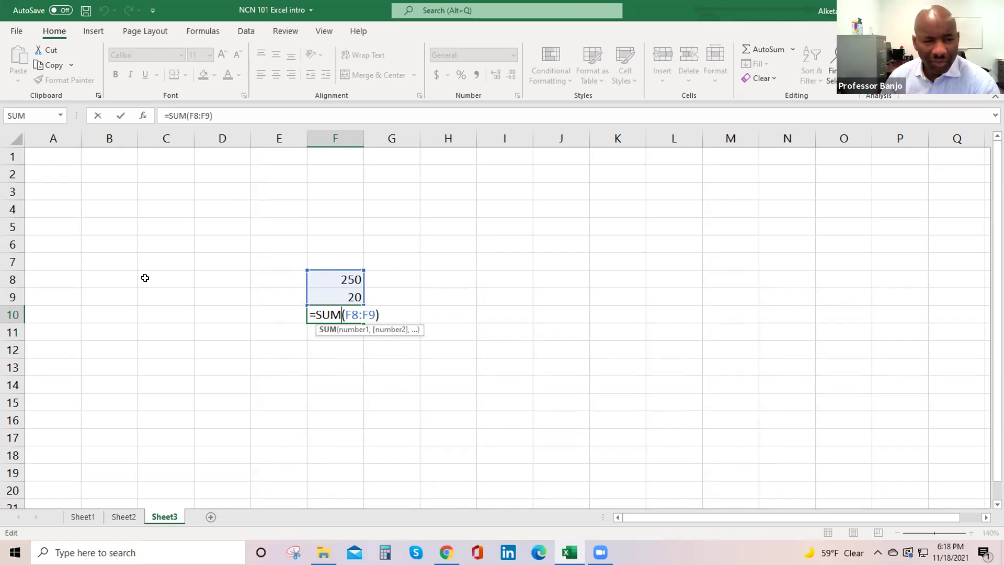
key("ctrl+Return")
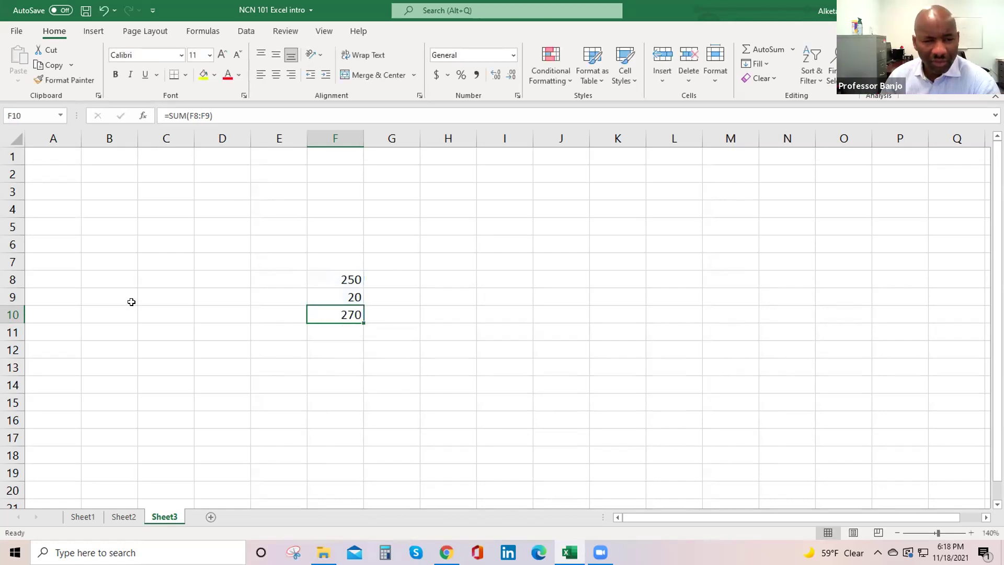
double_click(327, 310)
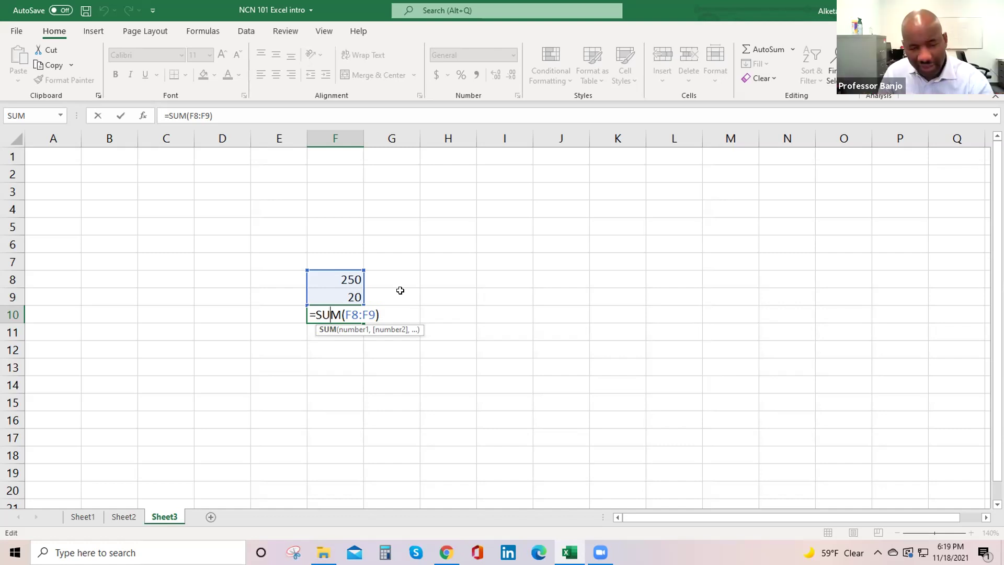
key("Return")
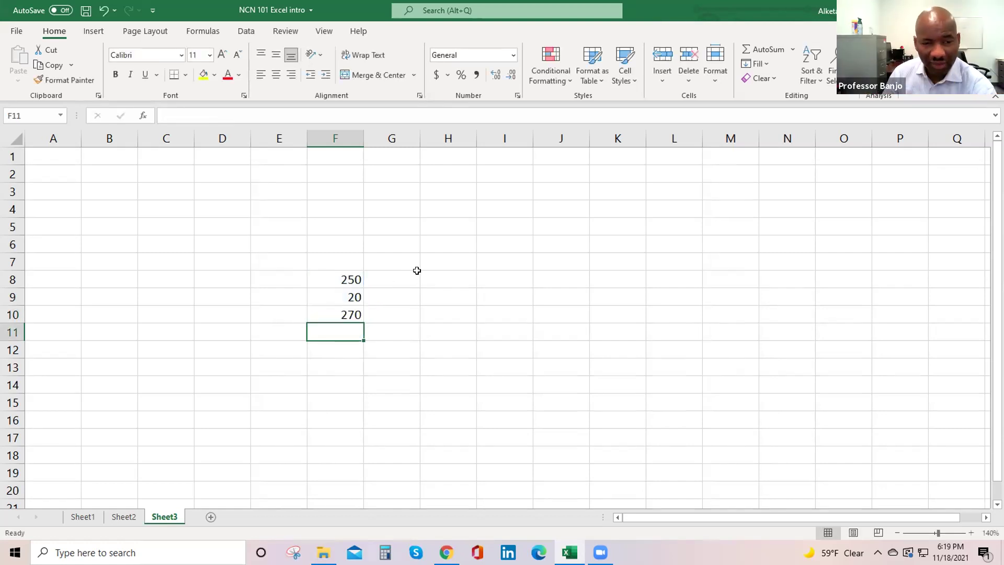
Step: Undo the SUM formula in F10 and enter the cell-reference formula =f8+f9 in its place
left_click(104, 10)
left_click(104, 10)
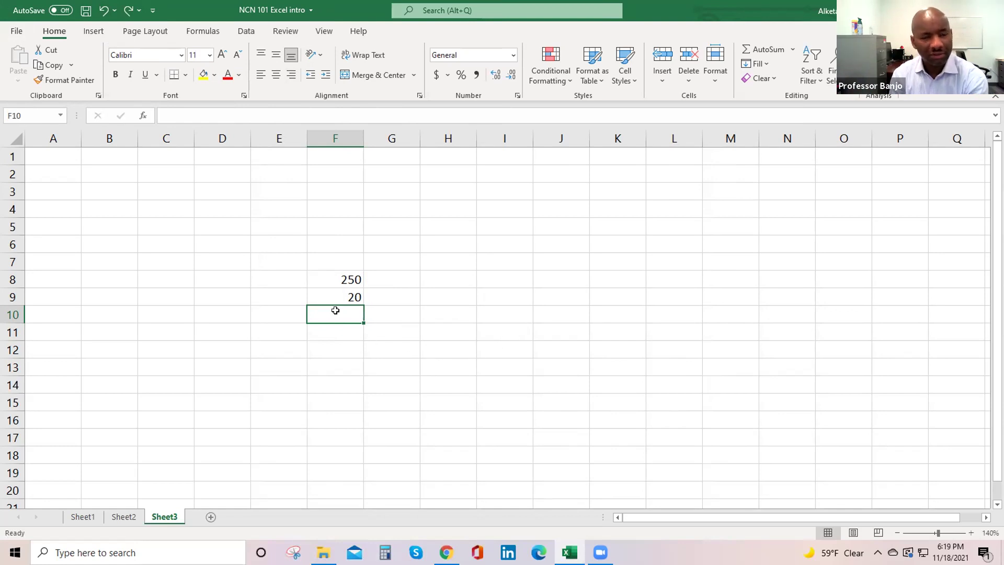
type("=")
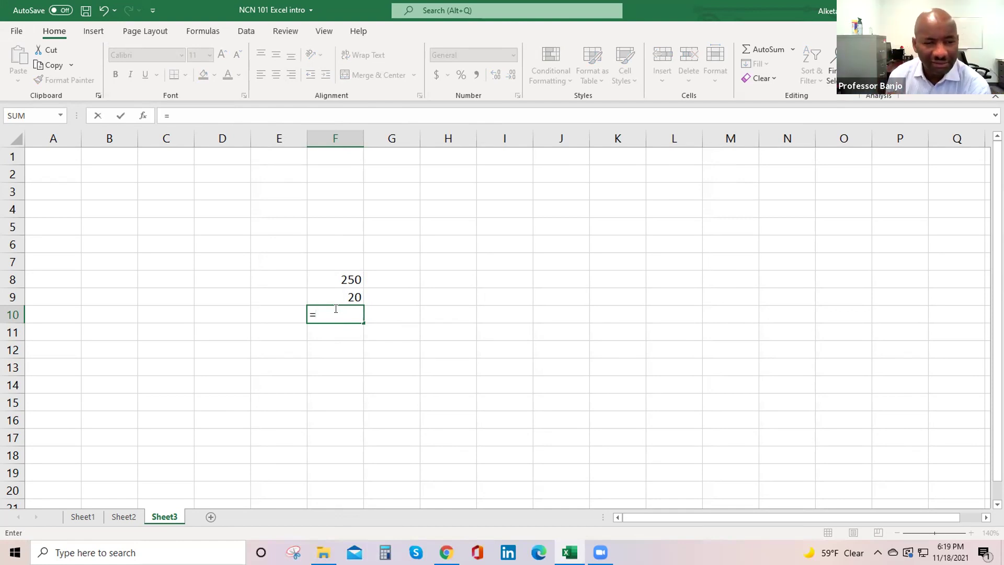
type("f8")
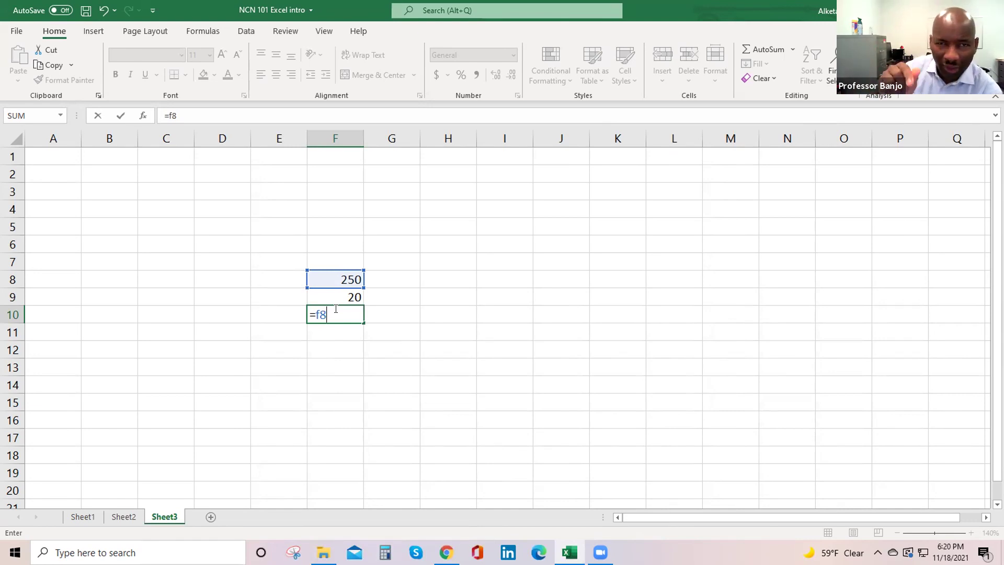
type("+")
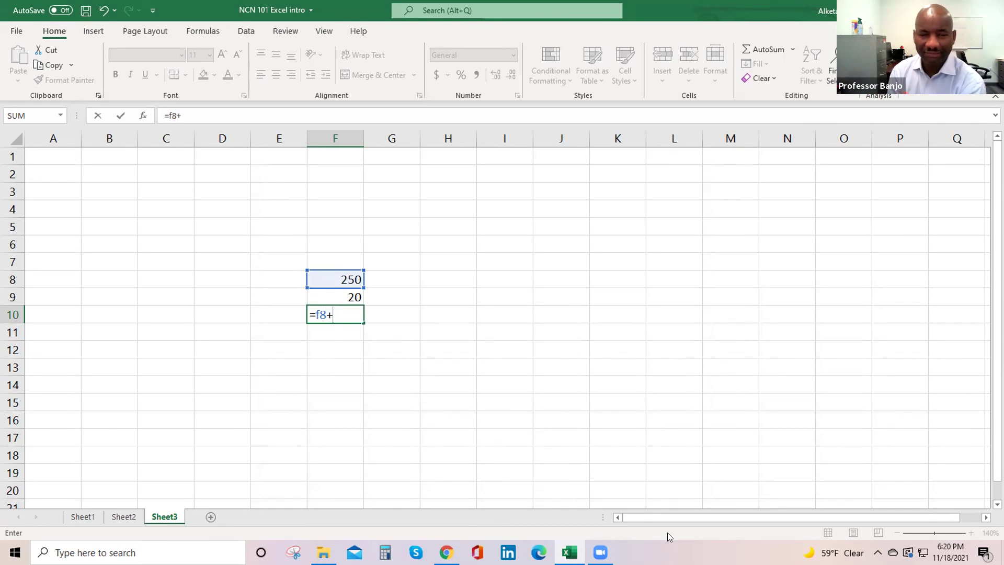
type("f9")
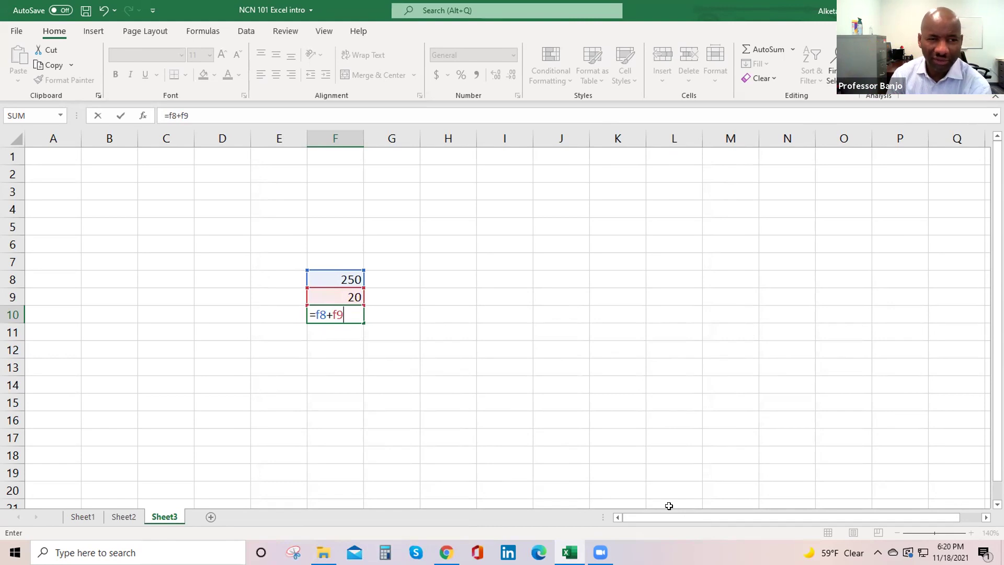
key("Return")
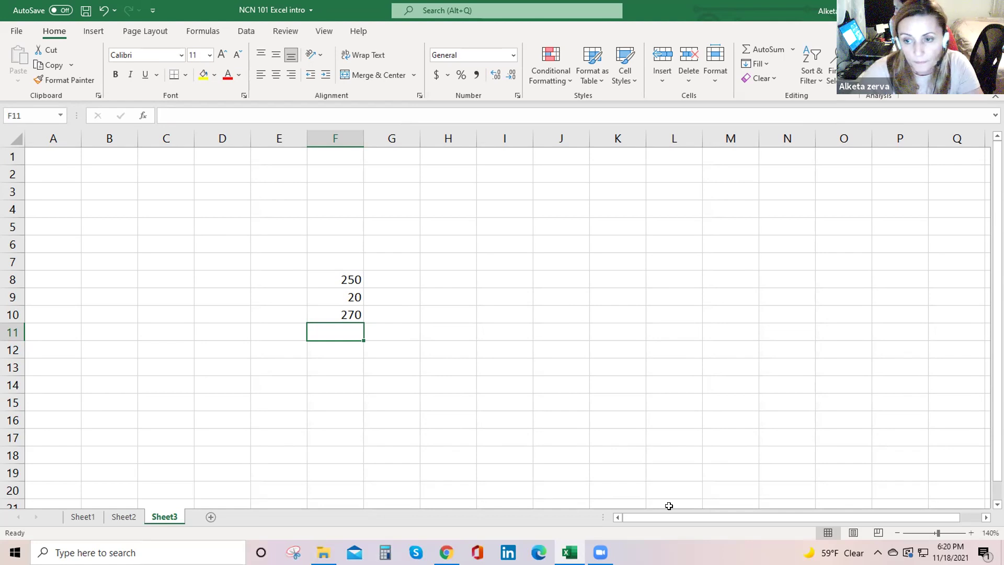
Step: Enter 30 in cell F7 above the two numbers and select F10 to check its formula
left_click(328, 241)
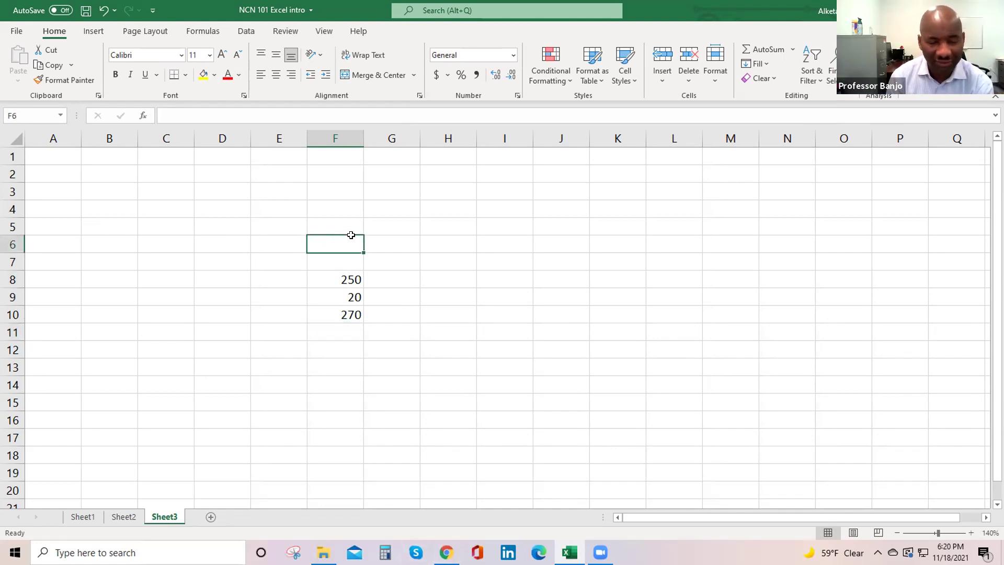
left_click(328, 264)
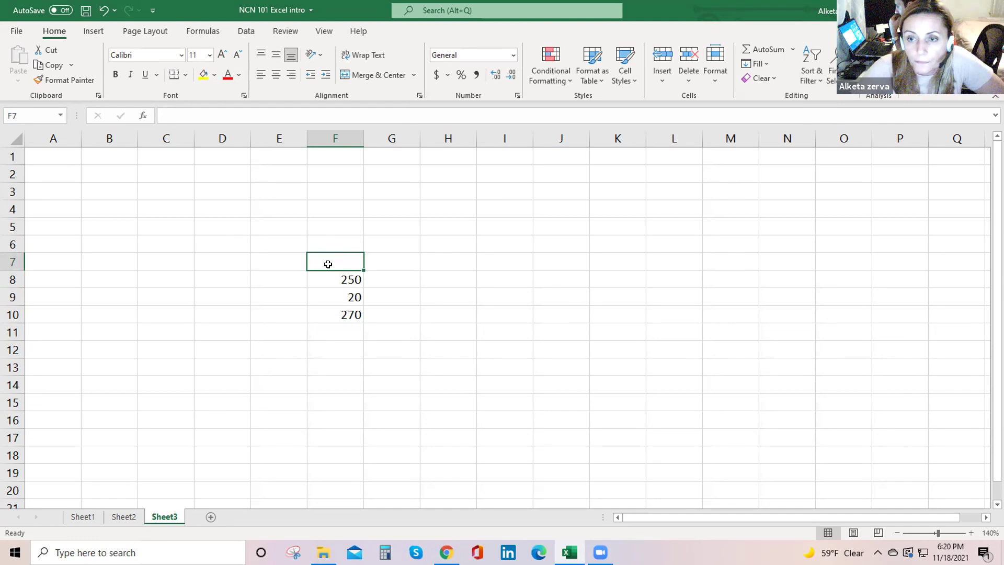
type("30")
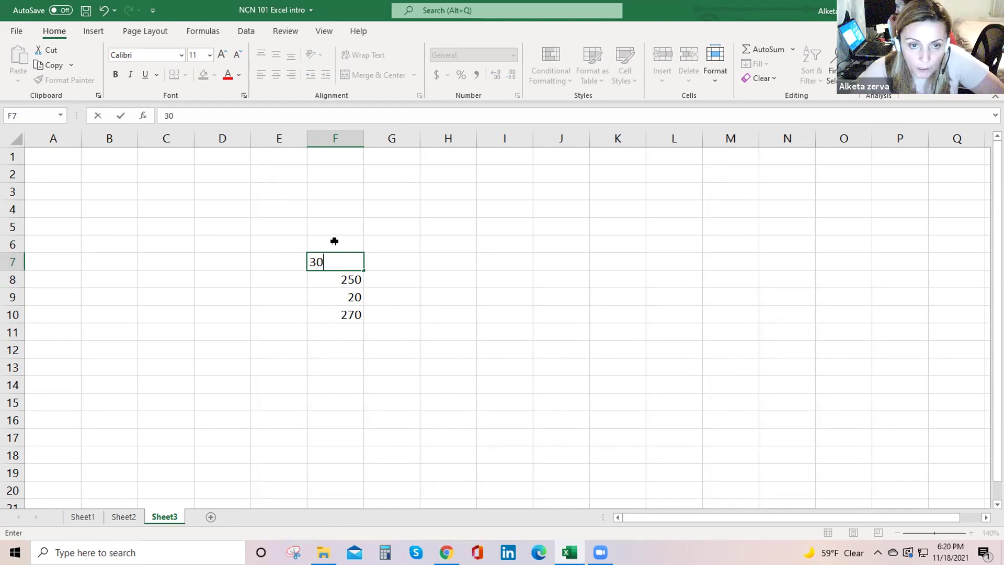
key("Return")
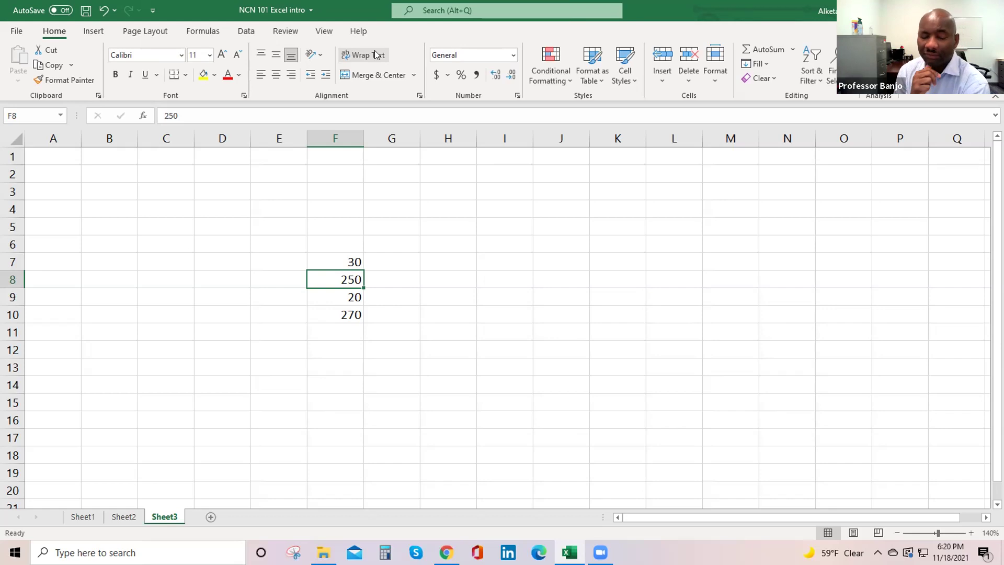
key("Down")
key("Down")
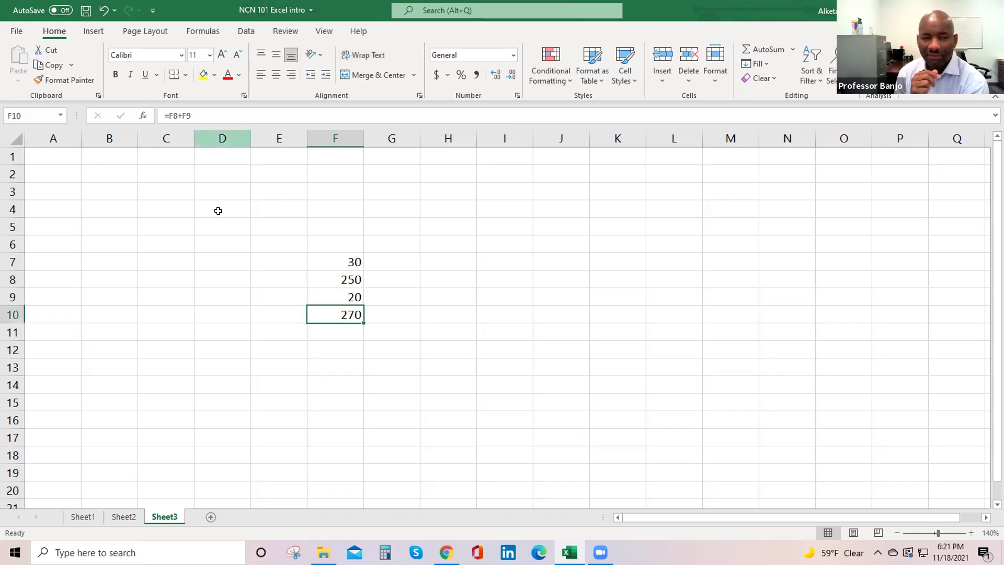
Step: Try to include F7 in the F10 formula by extending its F8 reference to F7:F8, and undo the change
double_click(336, 313)
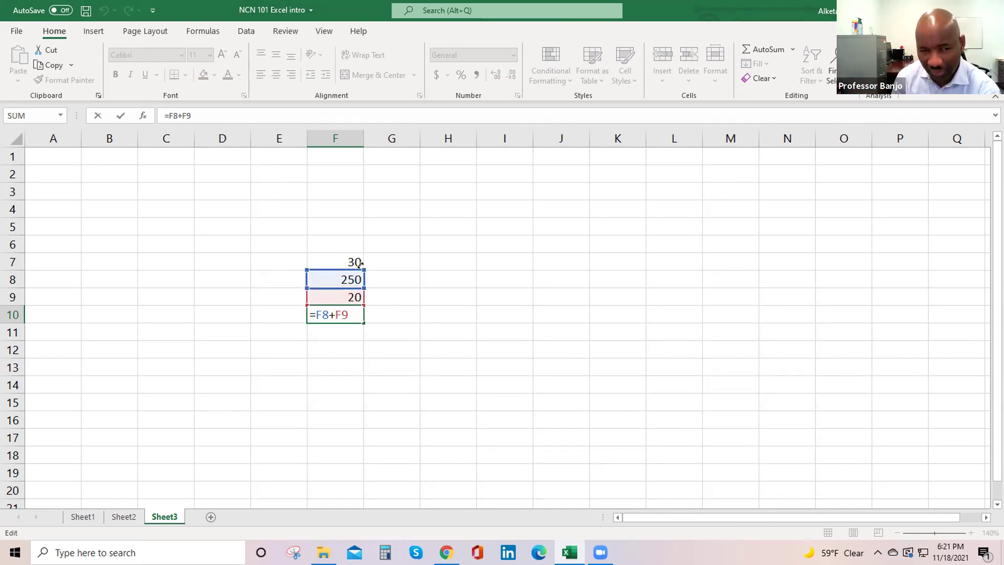
mouse_move(364, 270)
left_mouse_down()
mouse_move(355, 332)
mouse_move(366, 257)
left_mouse_up()
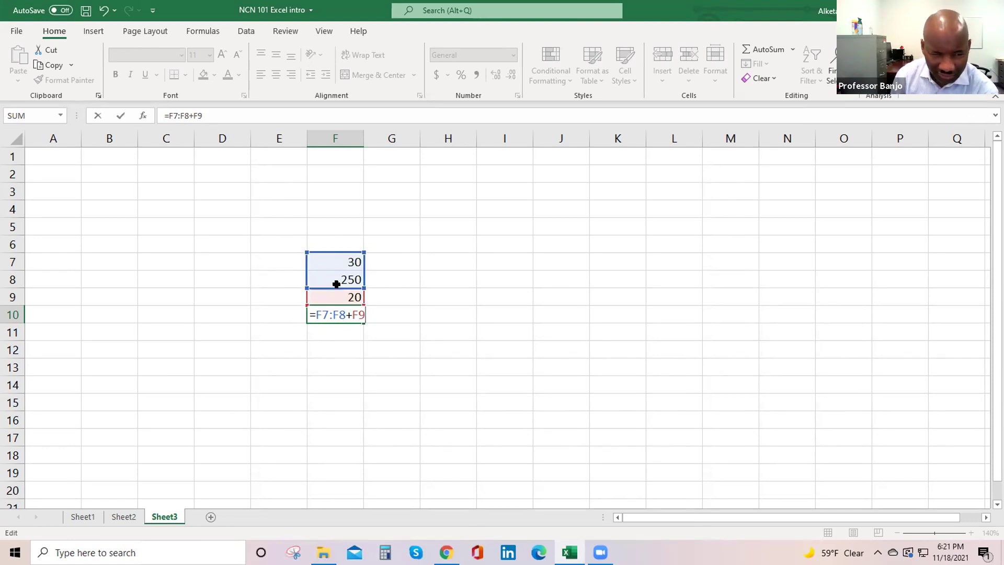
key("Return")
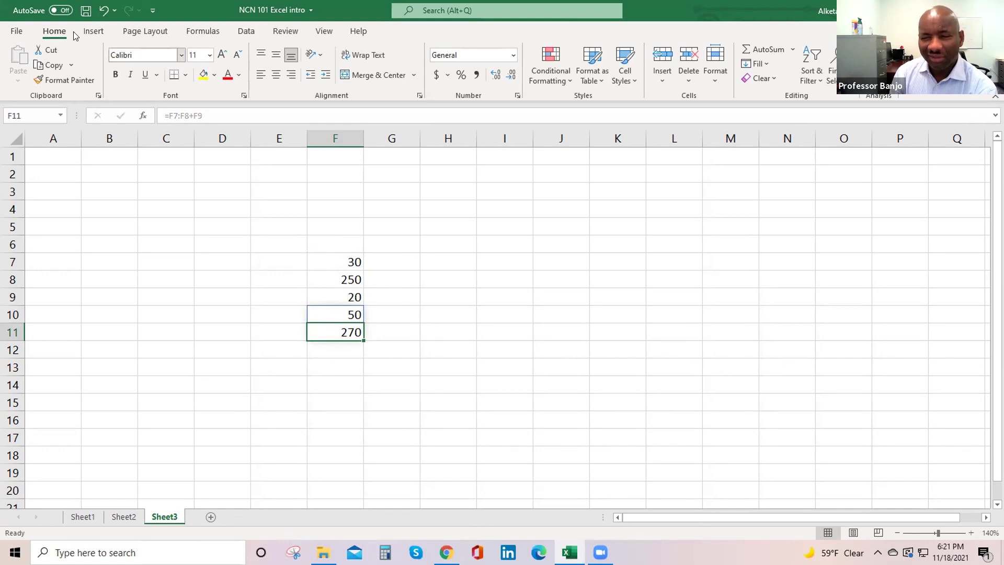
left_click(103, 9)
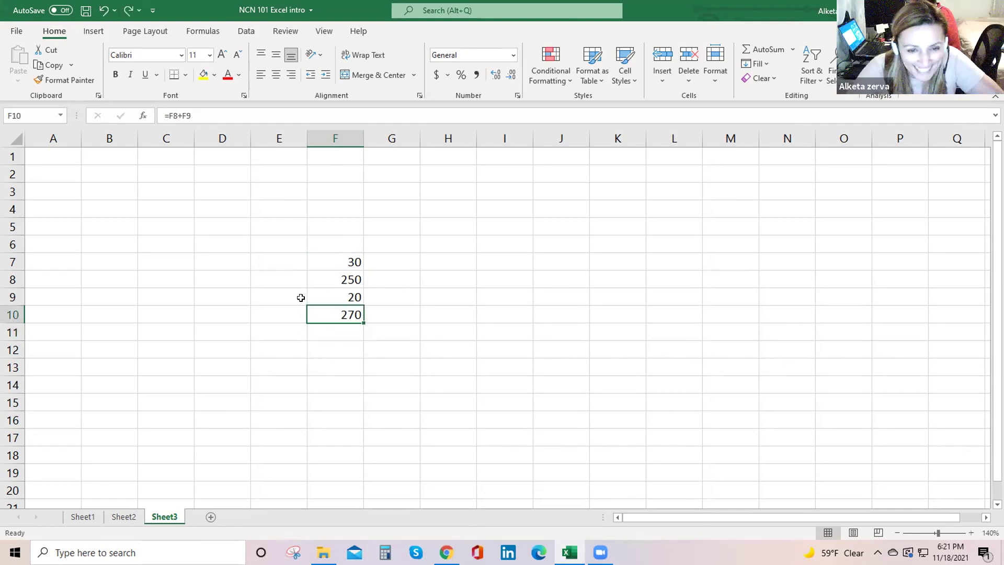
Step: Undo the entry in cell F7 and enter 30 there again
left_click(103, 10)
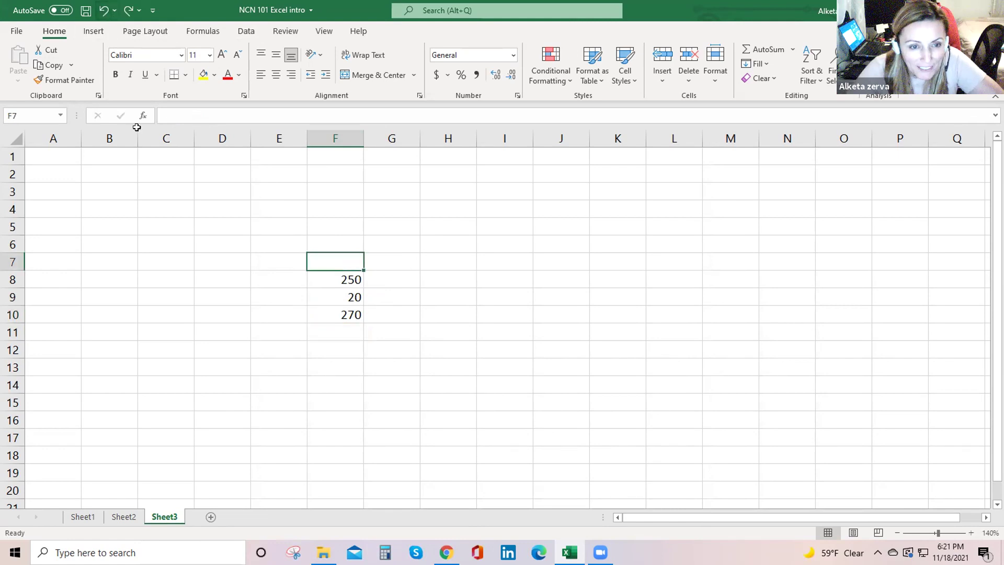
type("30")
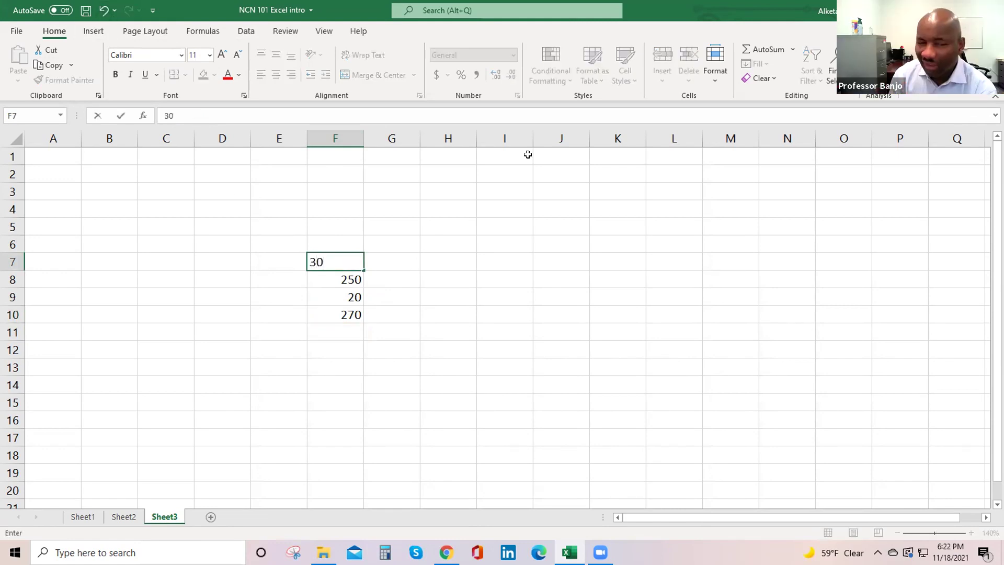
key("Return")
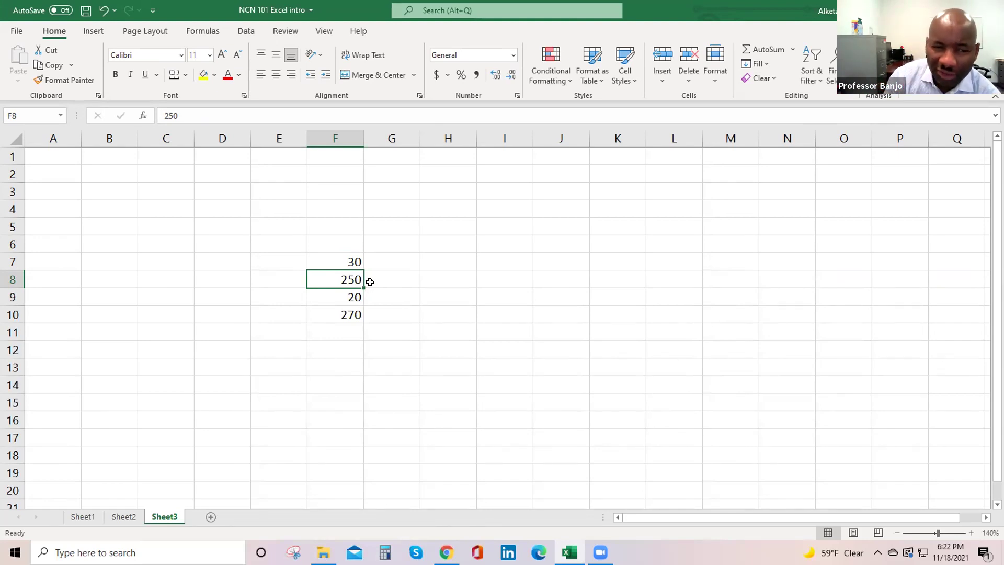
Step: Try the range-extended formula =F7:F8+F9 in cell F10 once more, and undo it
left_click(337, 315)
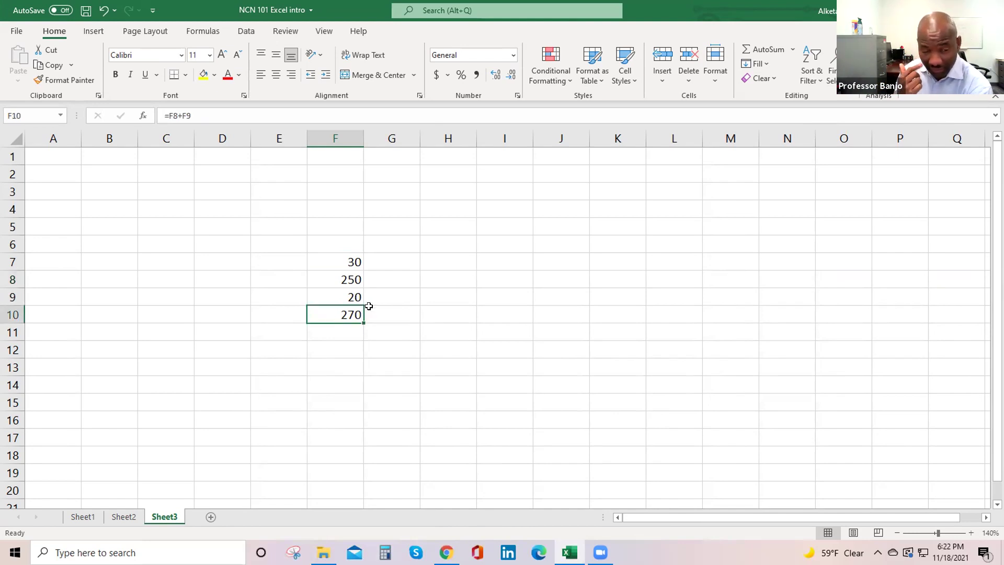
double_click(341, 314)
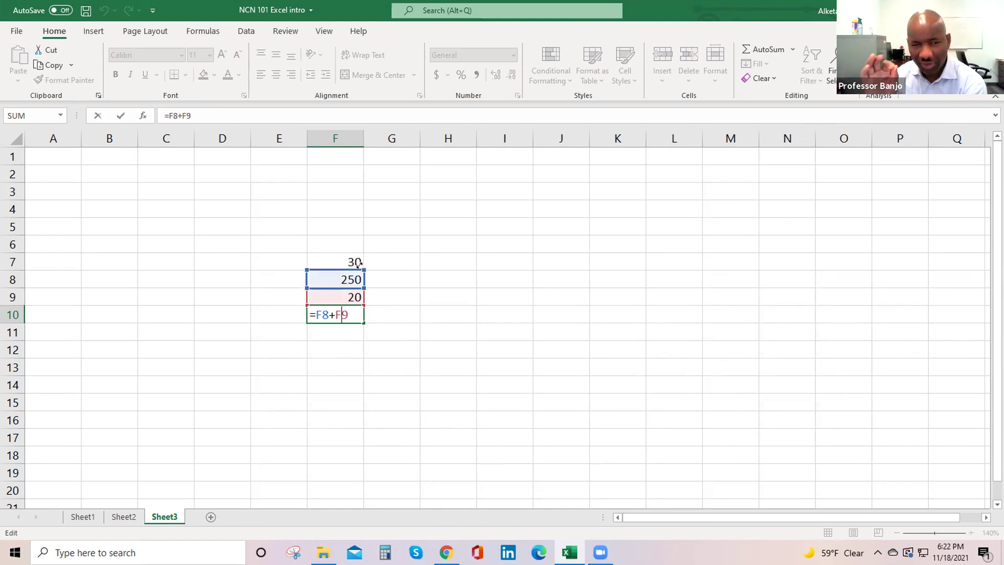
left_click_drag(358, 265, 364, 253)
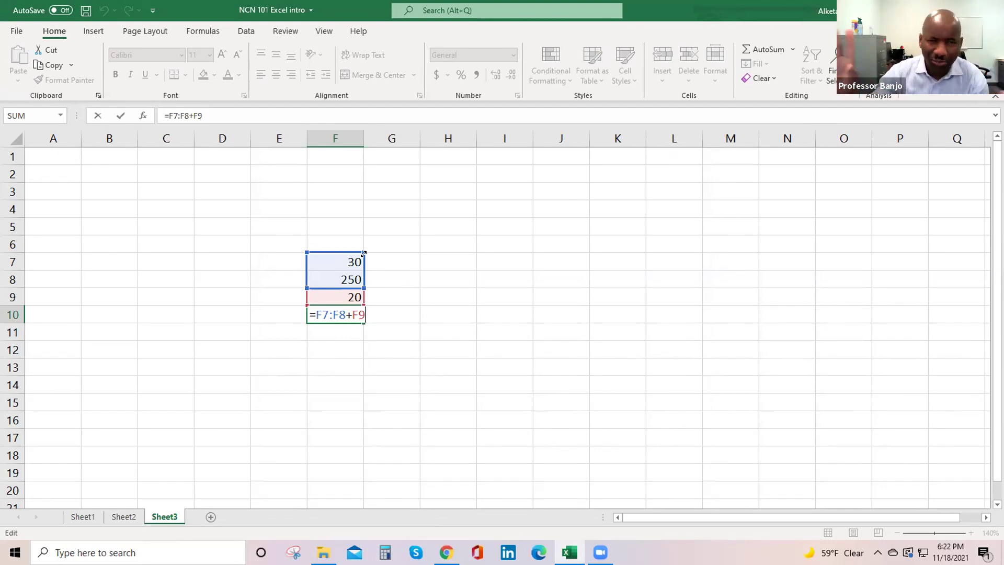
left_click(368, 255)
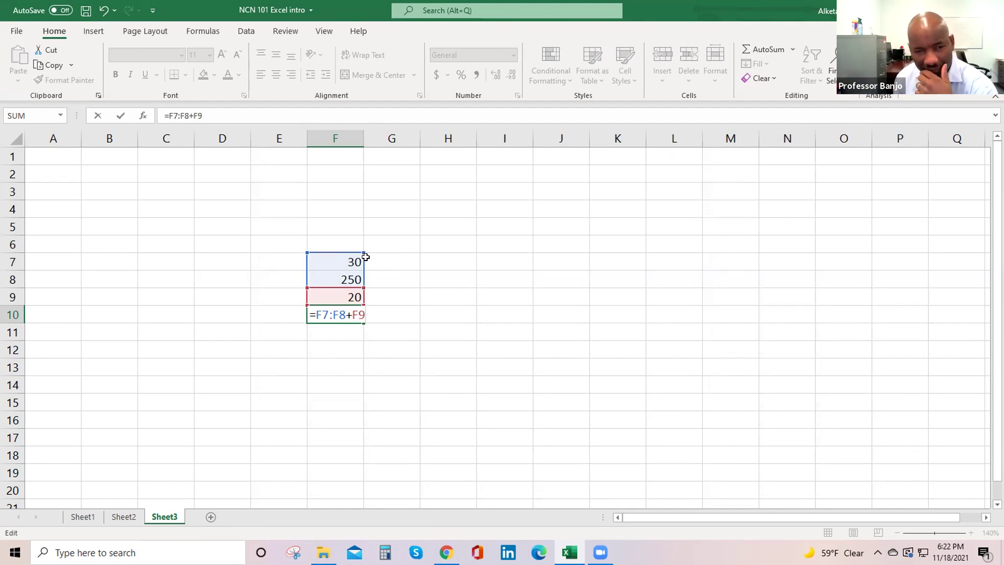
key("Return")
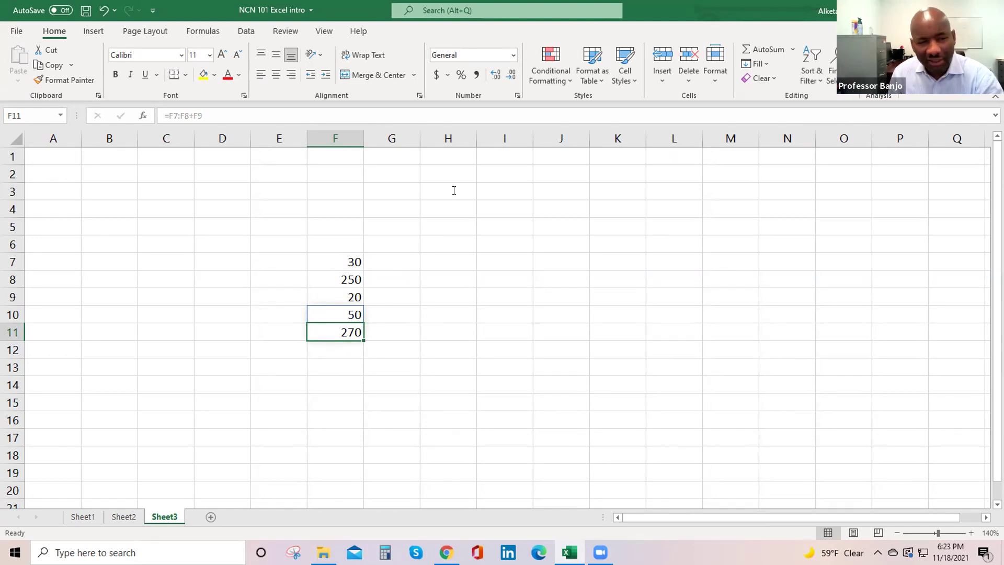
left_click(104, 12)
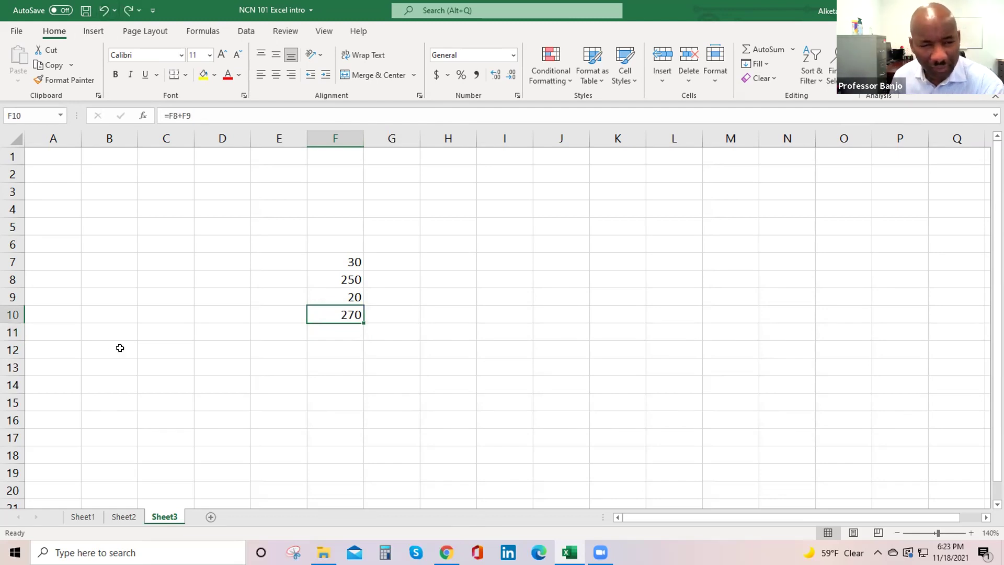
Step: Add cell F7 to the addition formula in F10 so that it reads =F8+F9+F7
double_click(337, 310)
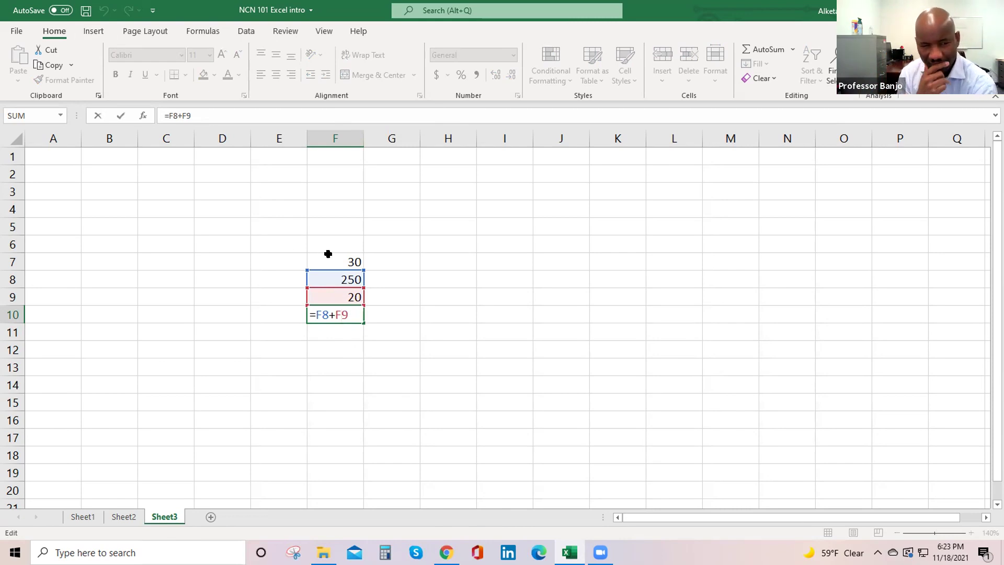
type("+")
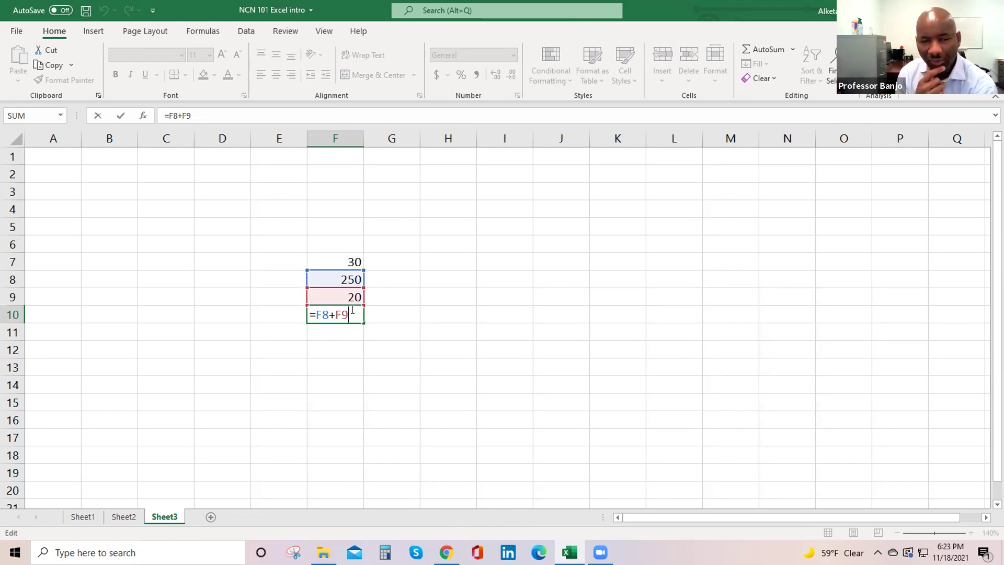
type("f6")
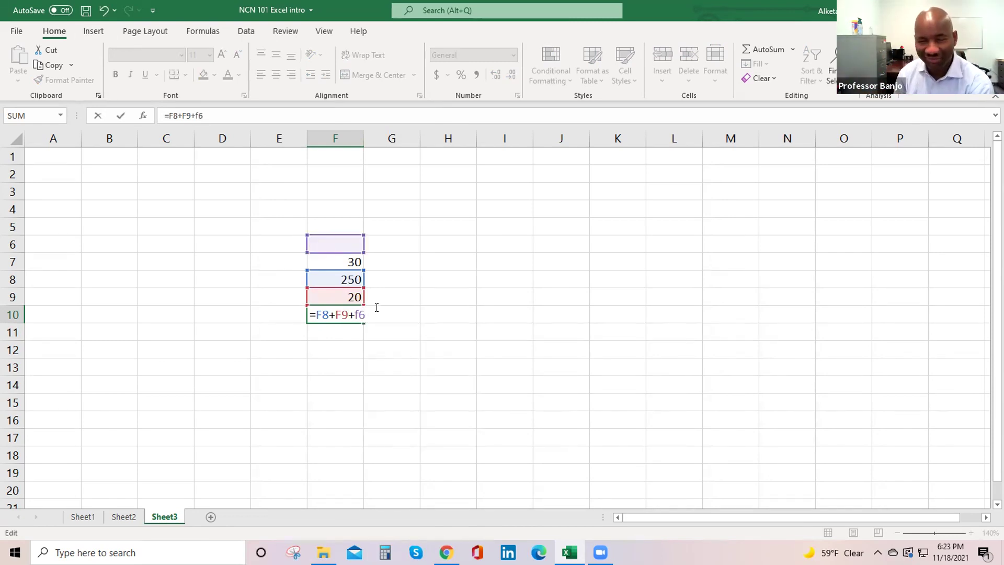
key("BackSpace")
type("7")
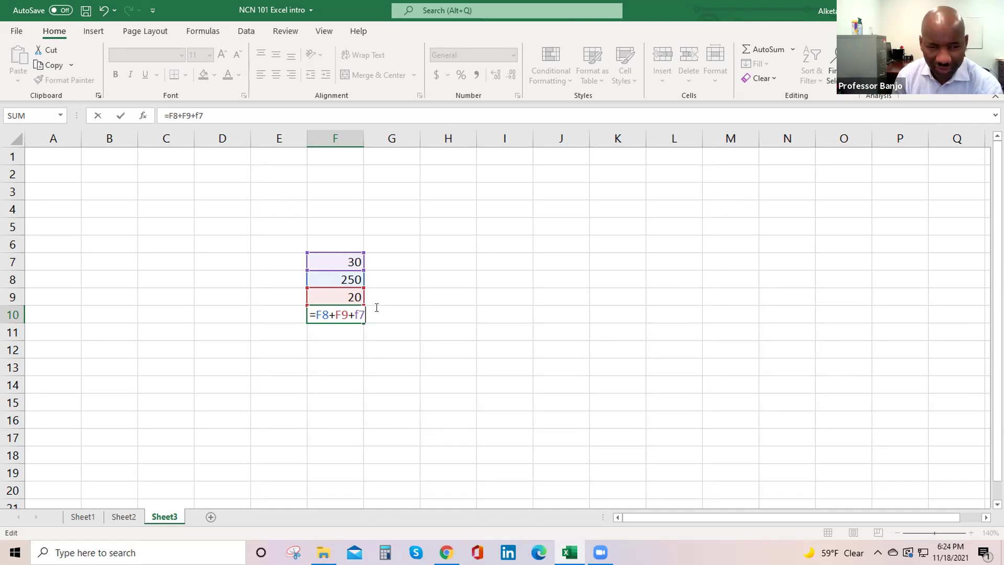
key("Return")
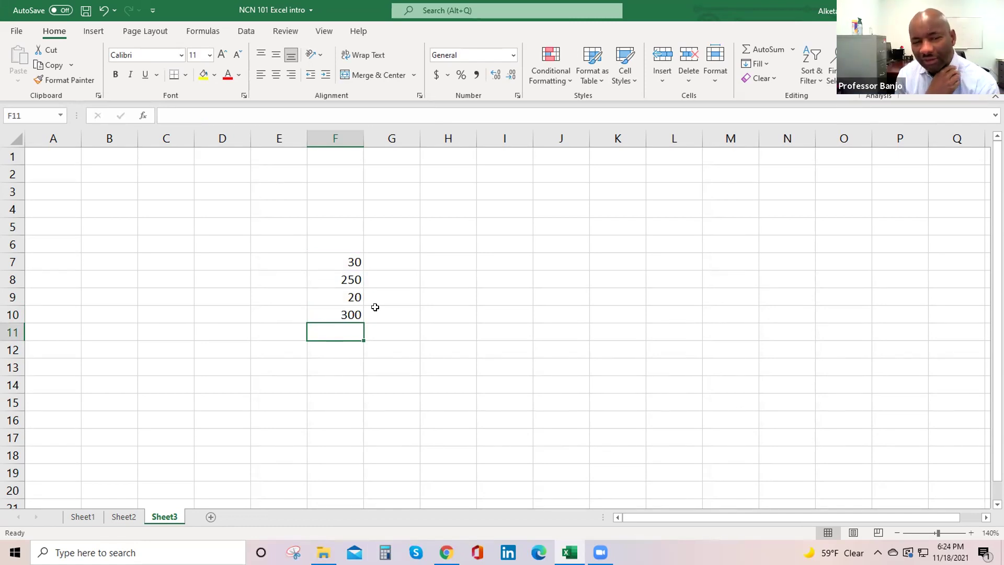
Step: Reopen the formula in F10 to examine its cell references, and close it without editing
left_click(347, 310)
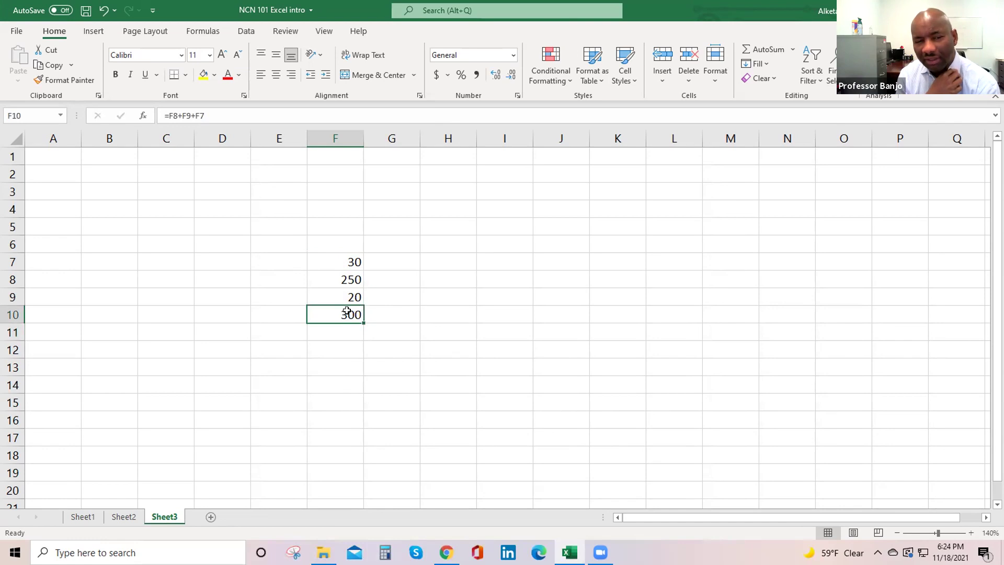
double_click(347, 311)
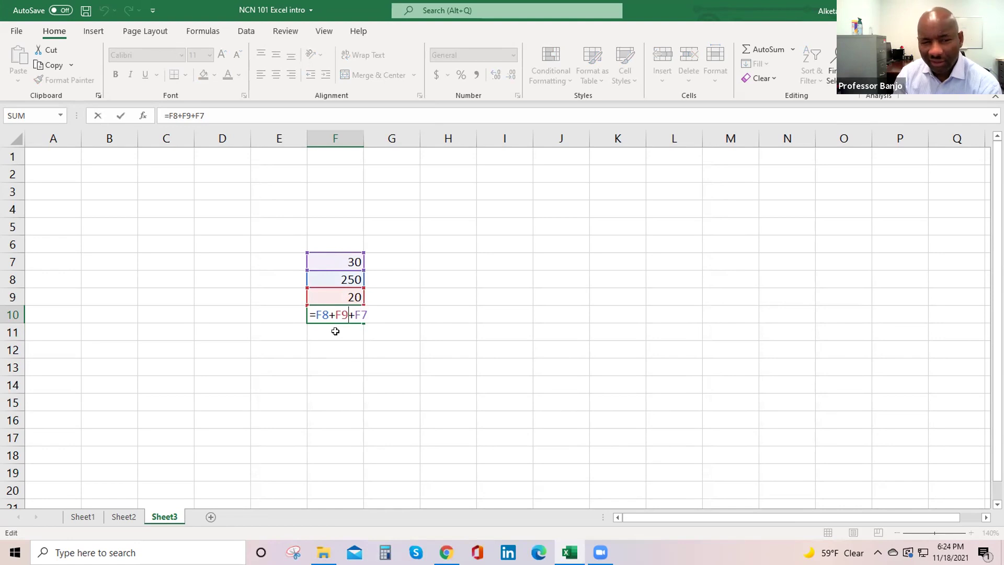
key("Return")
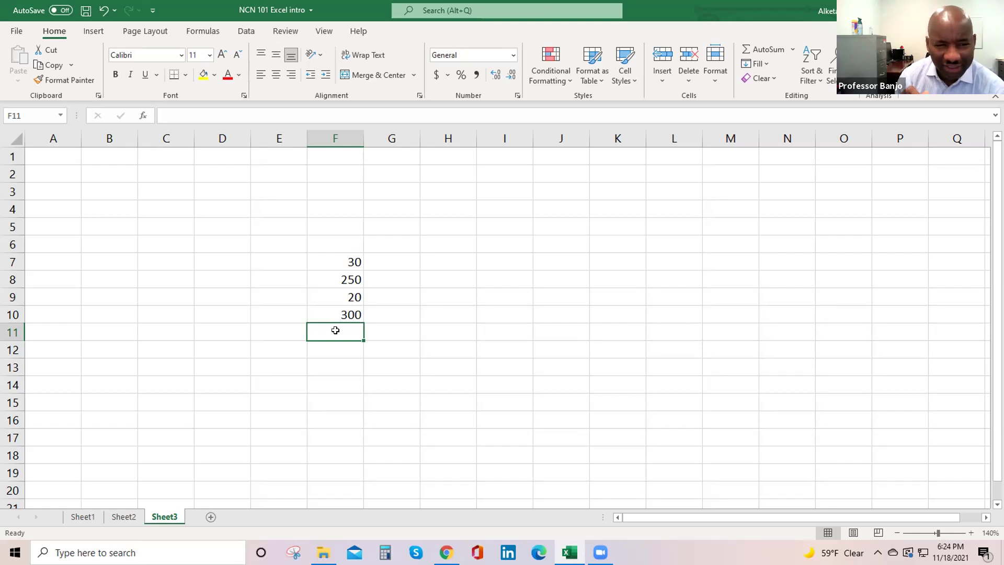
Step: Enter 50 in cell F6 above the existing numbers
left_click(339, 241)
type("50")
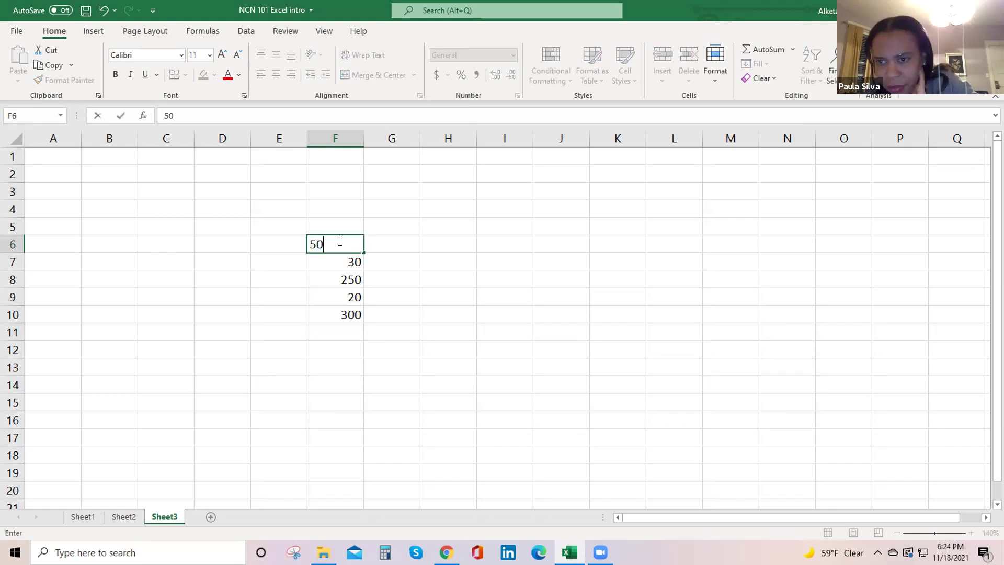
key("Return")
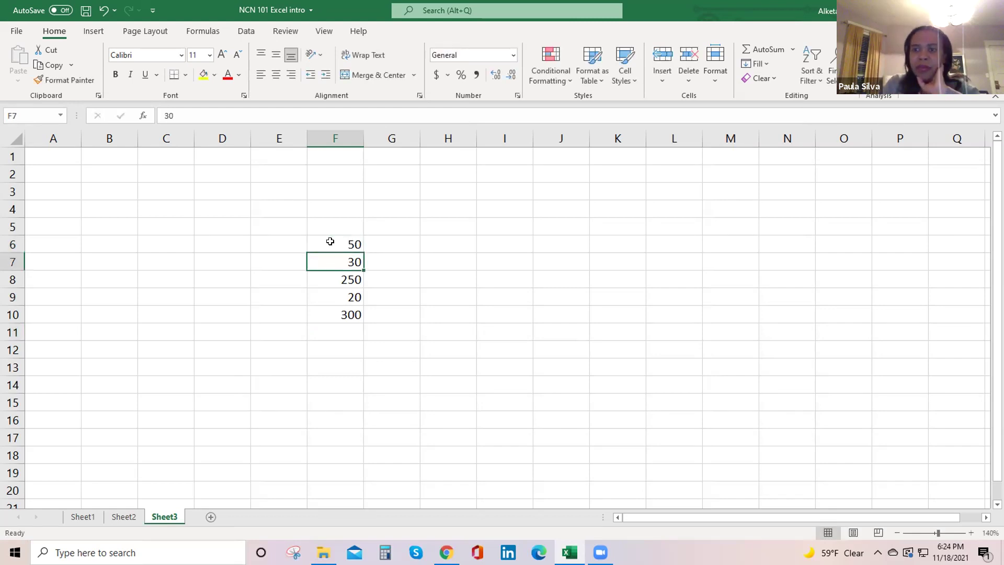
Step: Append +f6 to the formula in F10 to include the number in F6
left_click(336, 312)
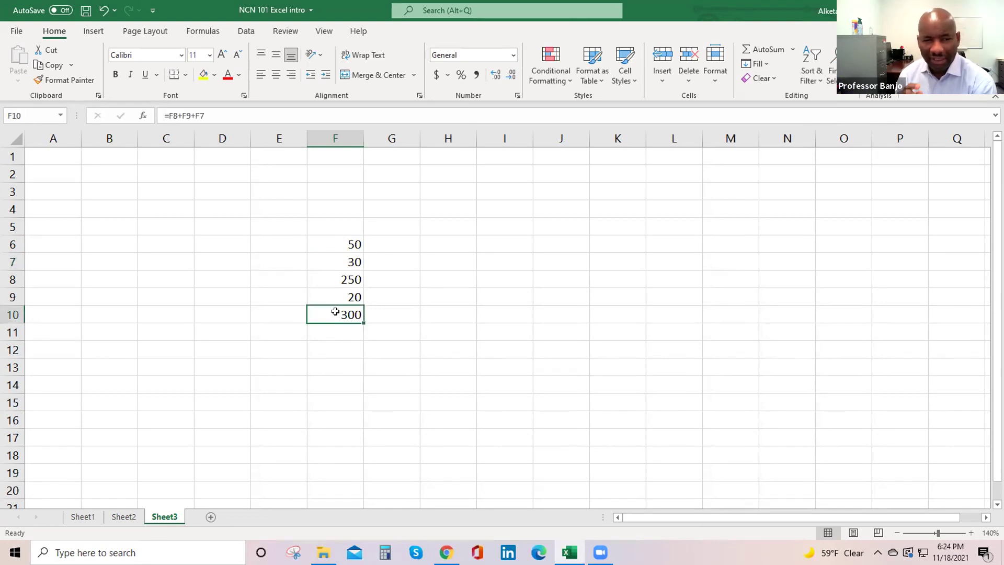
double_click(335, 311)
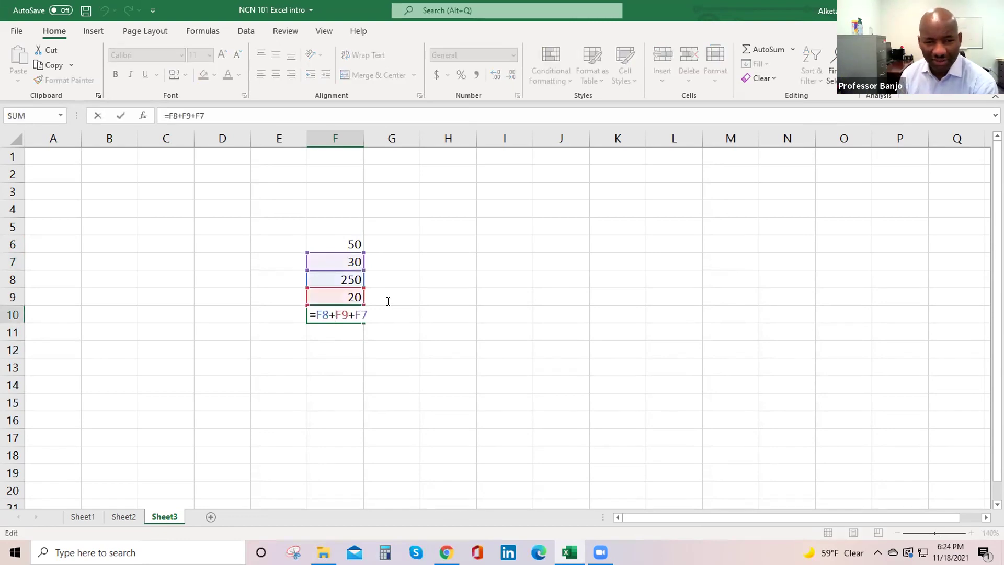
type("+f6")
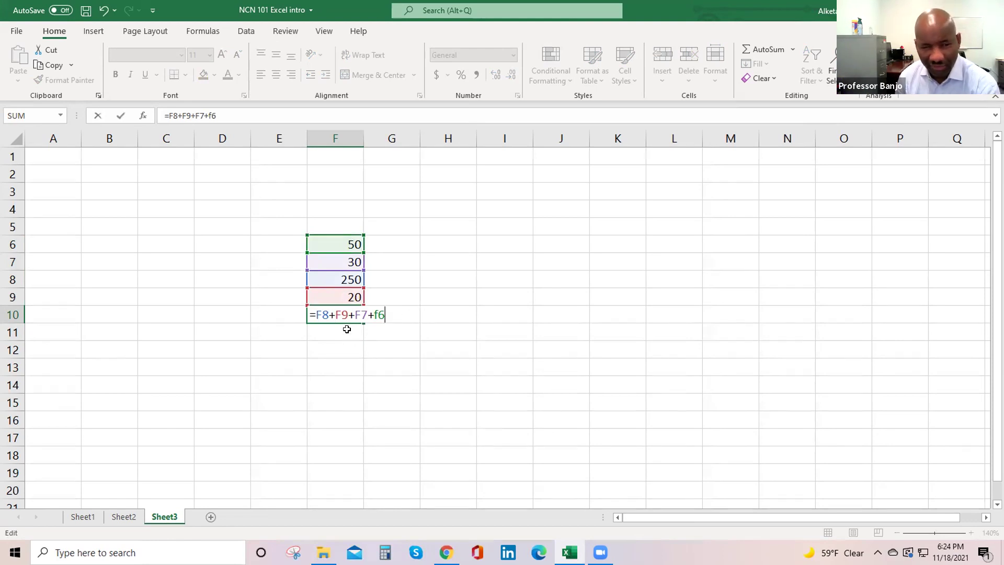
key("Return")
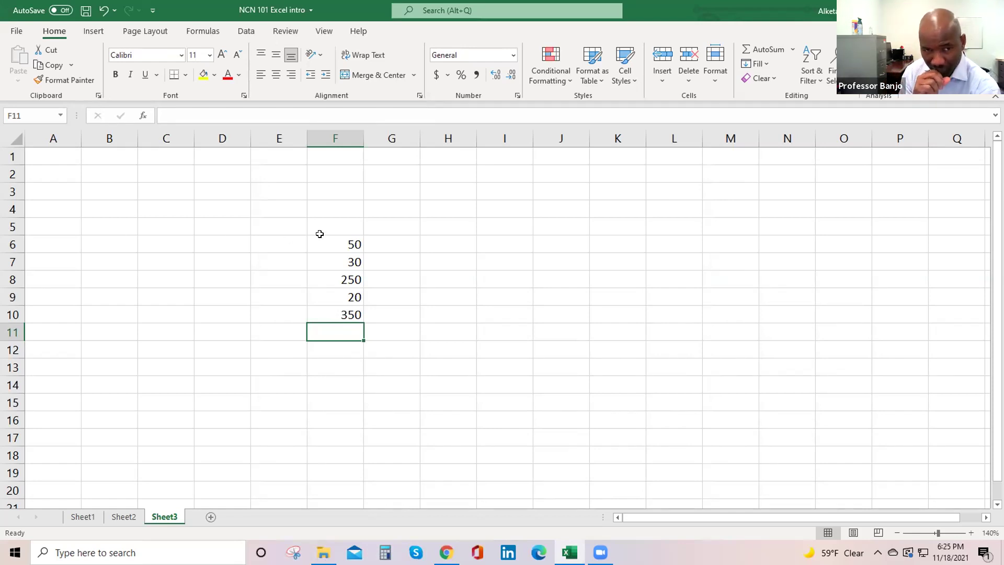
Step: Enter the column headings "quantity" in F5 and "item" in E5
left_click(338, 222)
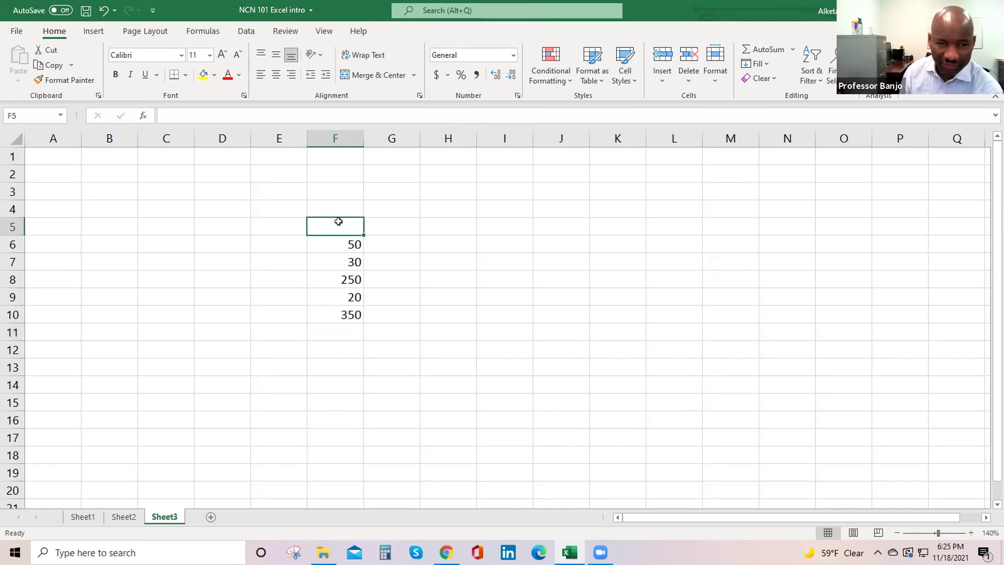
type("q")
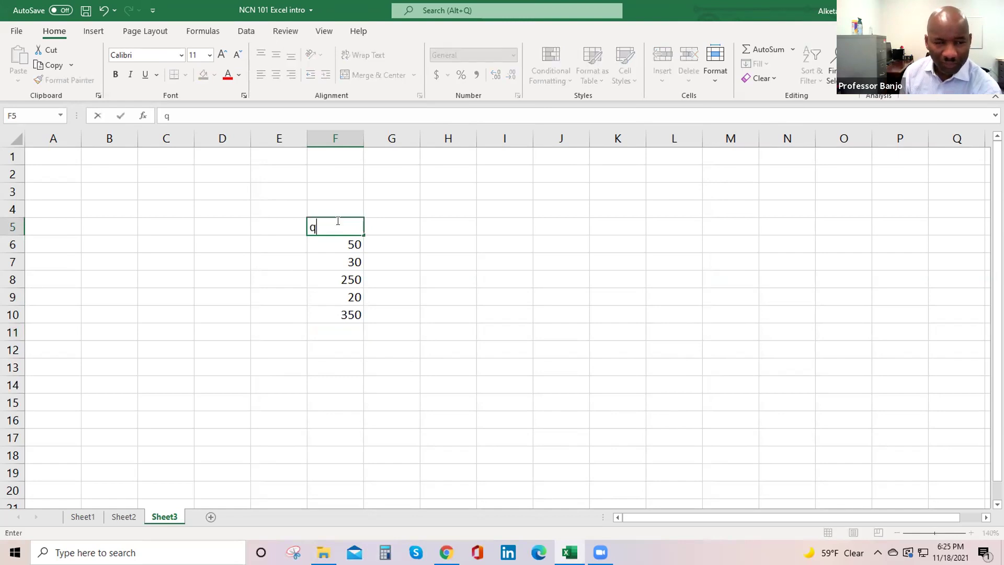
type("uantity")
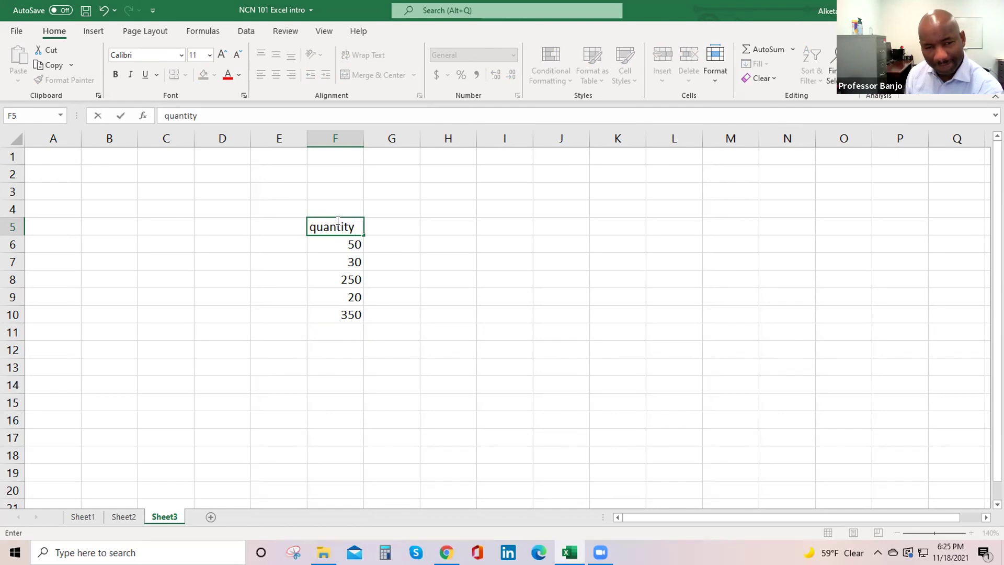
left_click(275, 225)
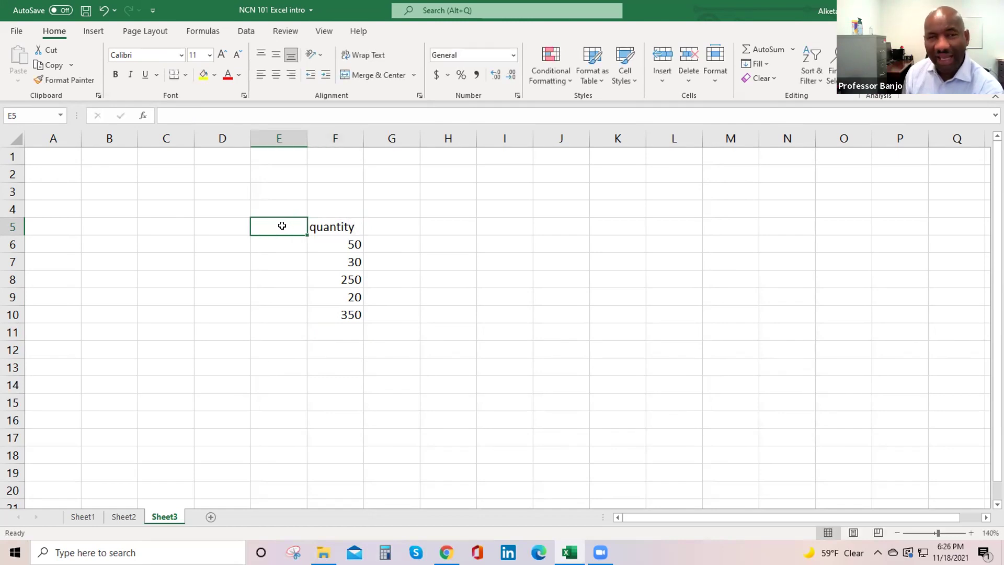
type("item")
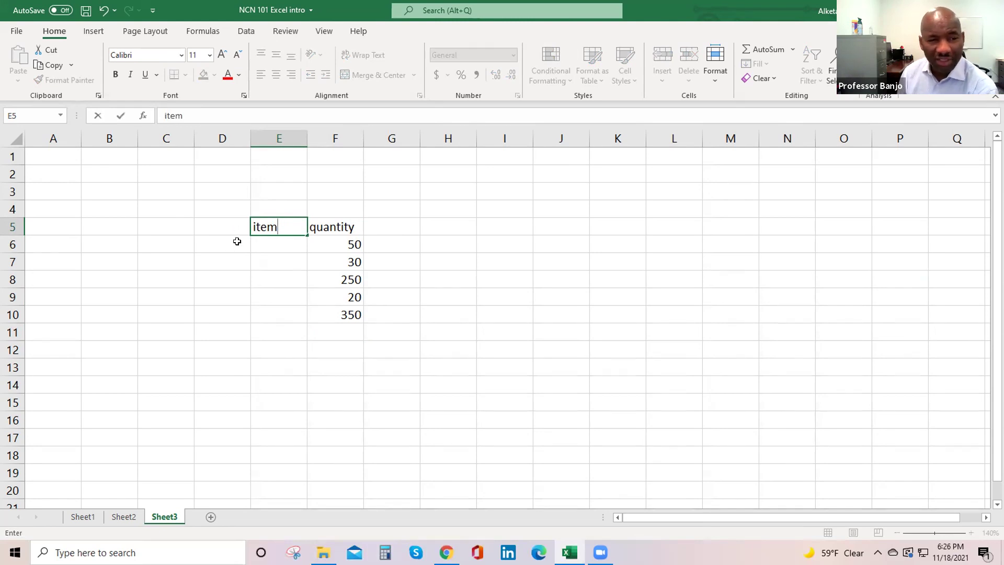
left_click(225, 226)
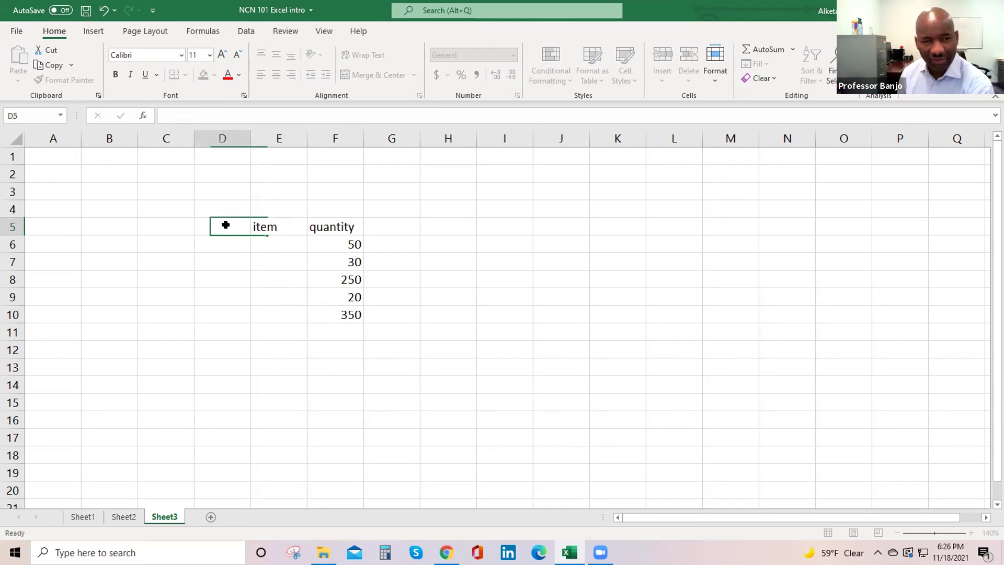
type("11")
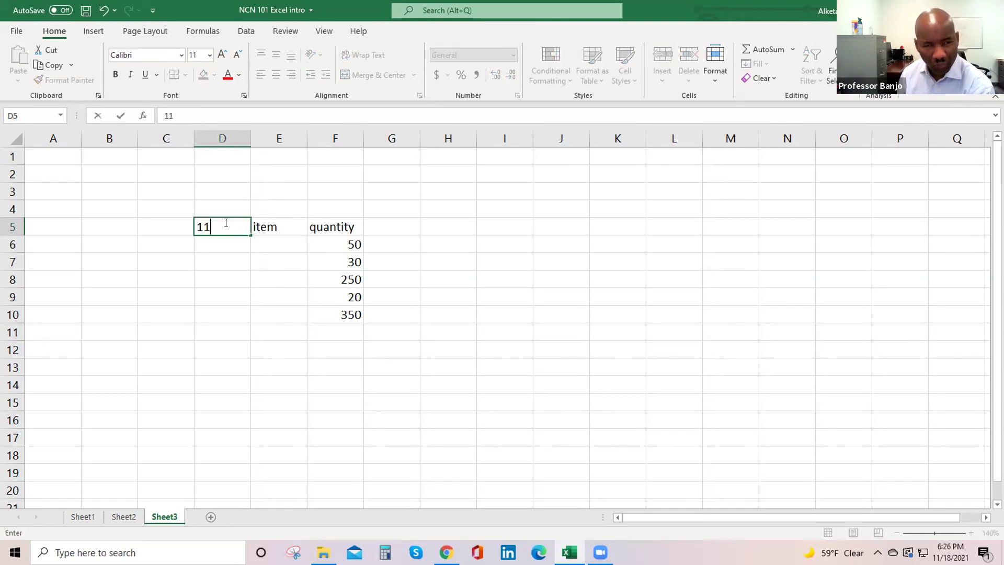
type("/18/21")
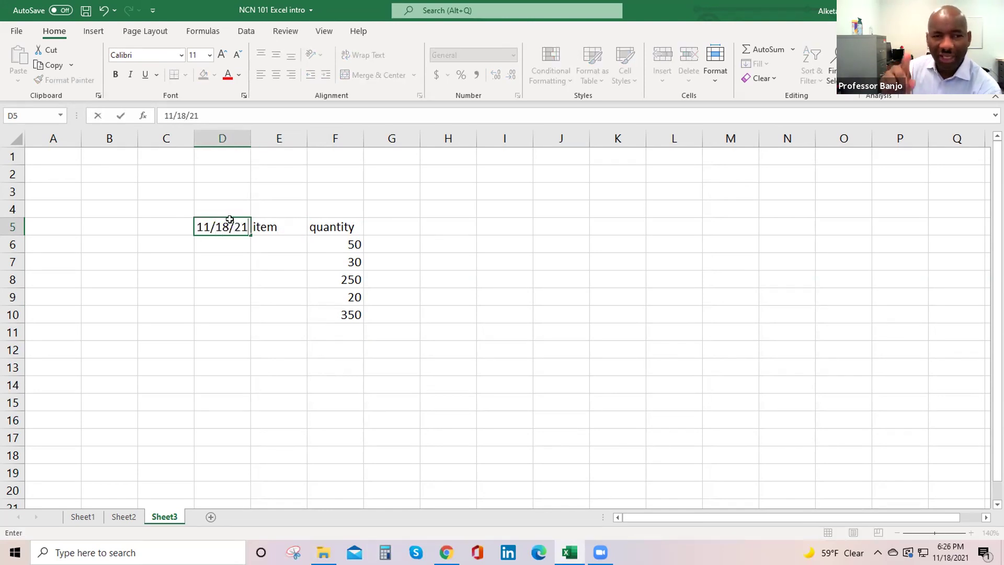
key("BackSpace")
key("BackSpace")
key("BackSpace")
key("BackSpace")
key("BackSpace")
key("BackSpace")
key("BackSpace")
key("BackSpace")
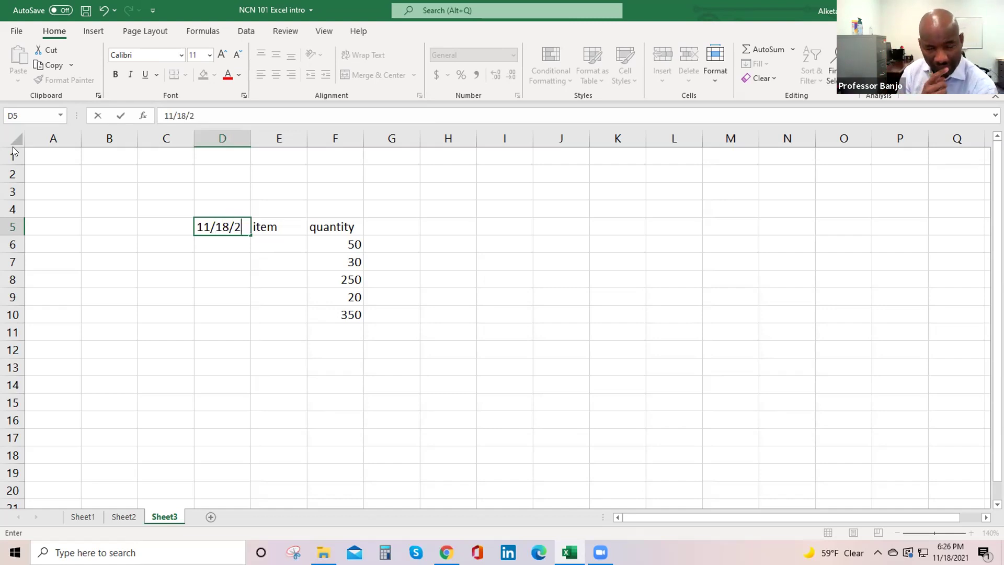
Step: Enter the column headings "date" in D5 and "unit price" in G5
type("date")
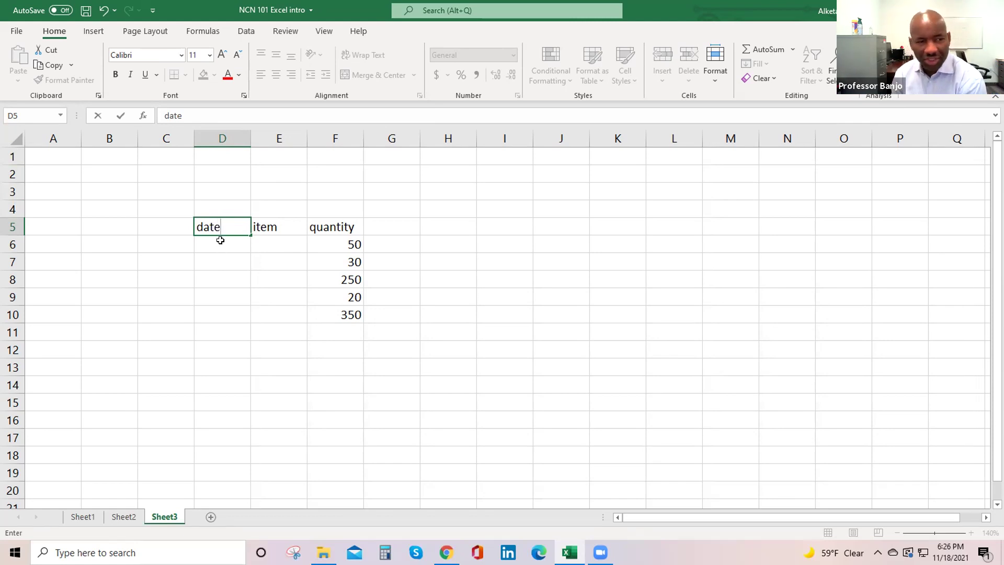
key("Return")
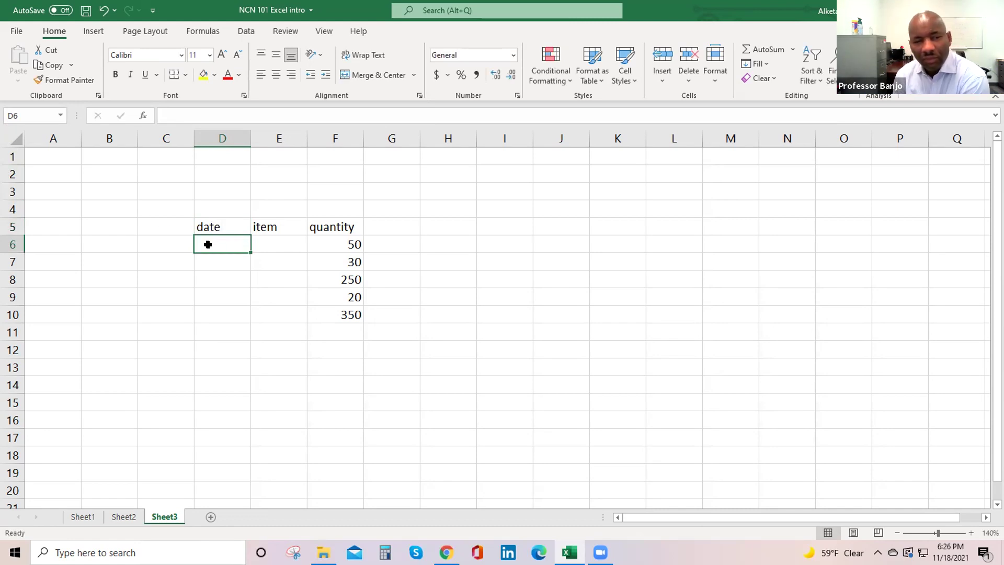
left_click(380, 229)
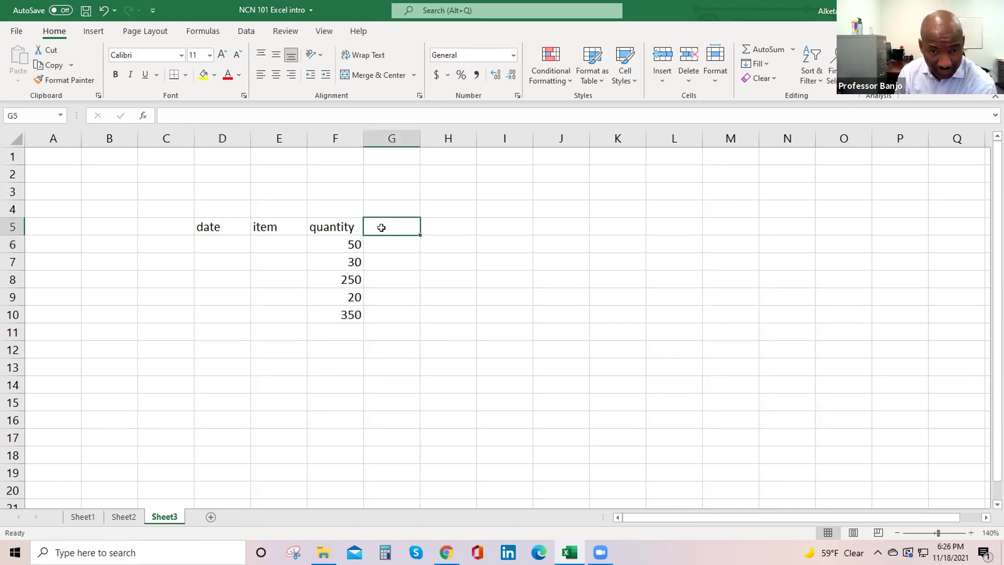
type("unit ")
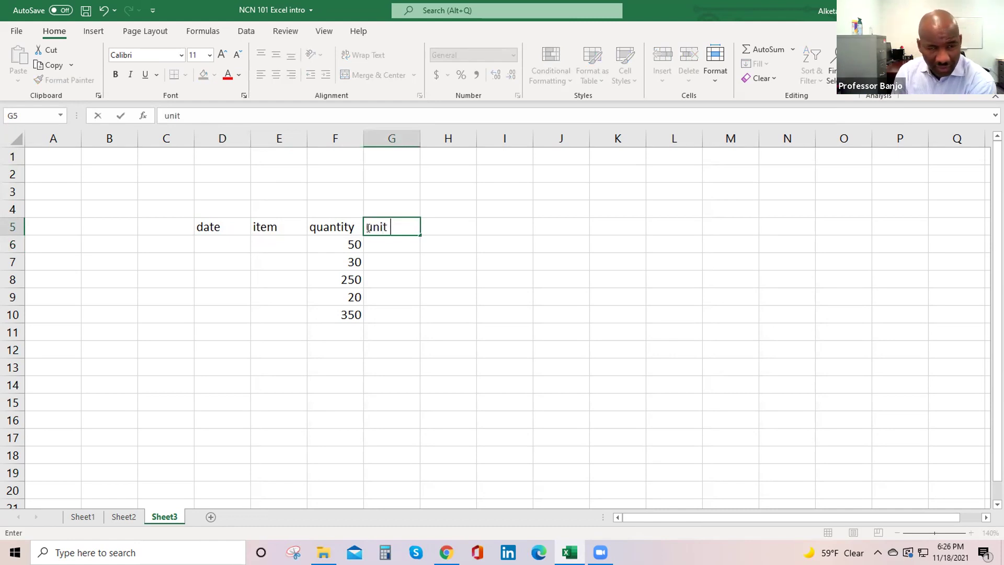
type("price")
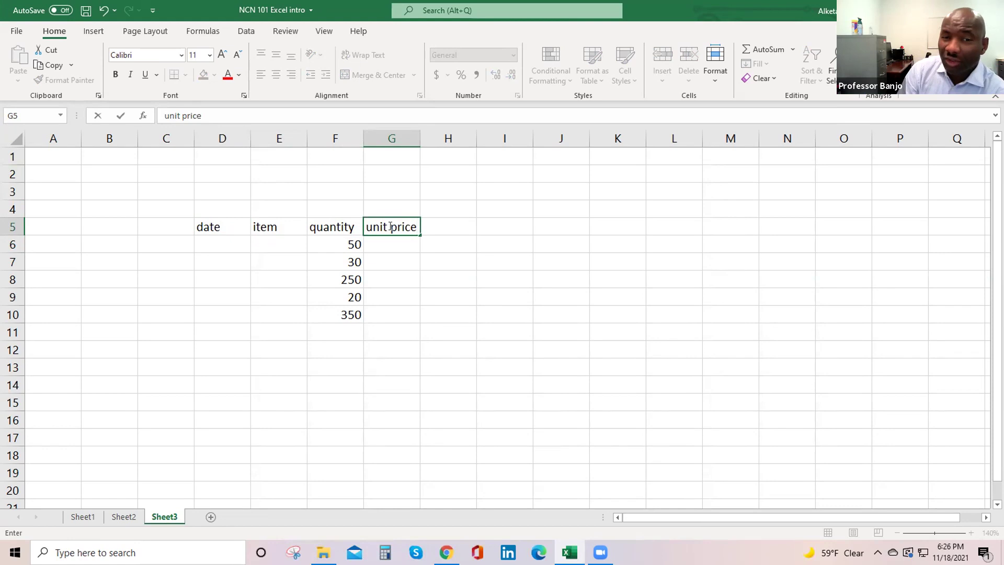
Step: Enter the heading "discount(10%)" in H5 and autofit column H to its width
left_click(453, 220)
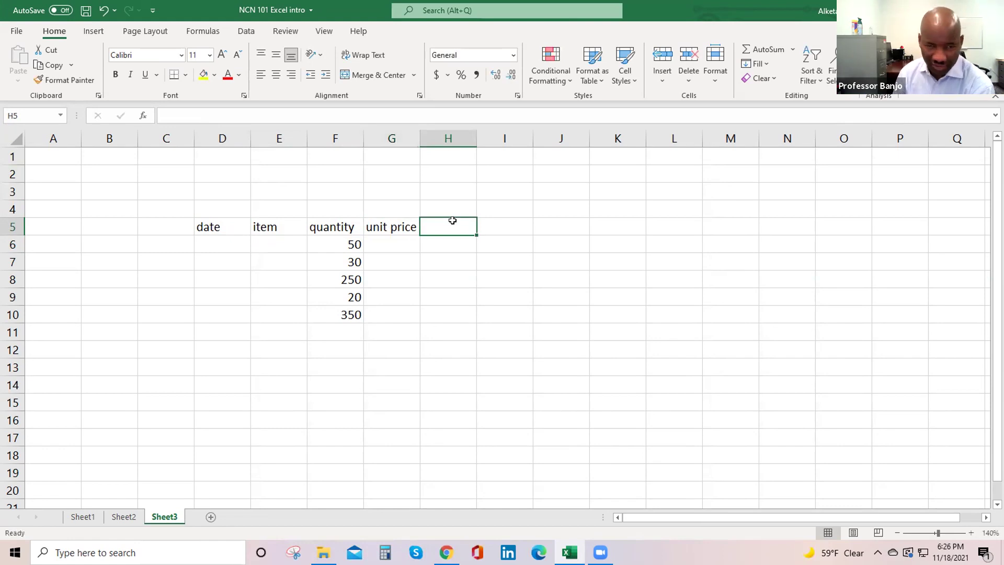
type("di")
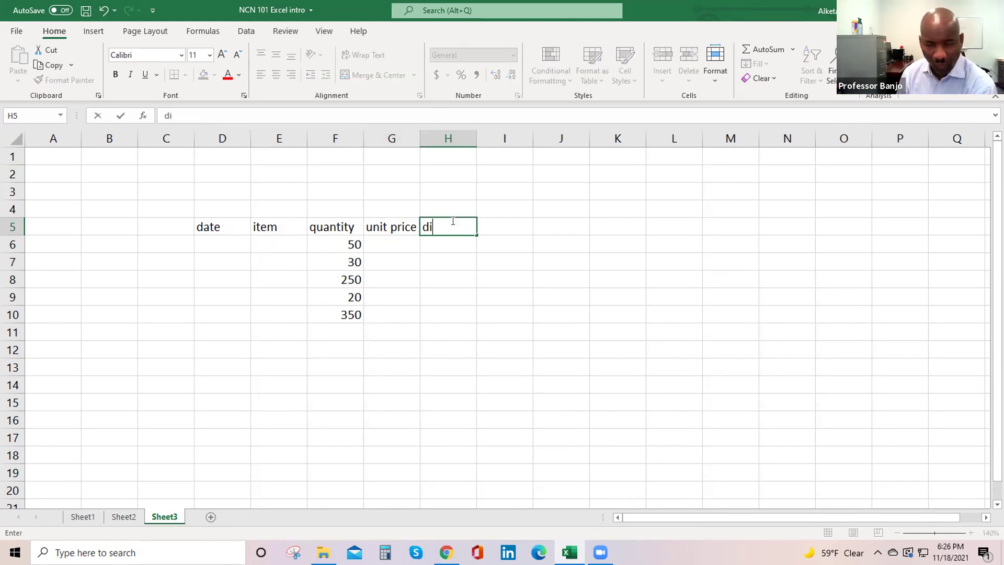
type("scount")
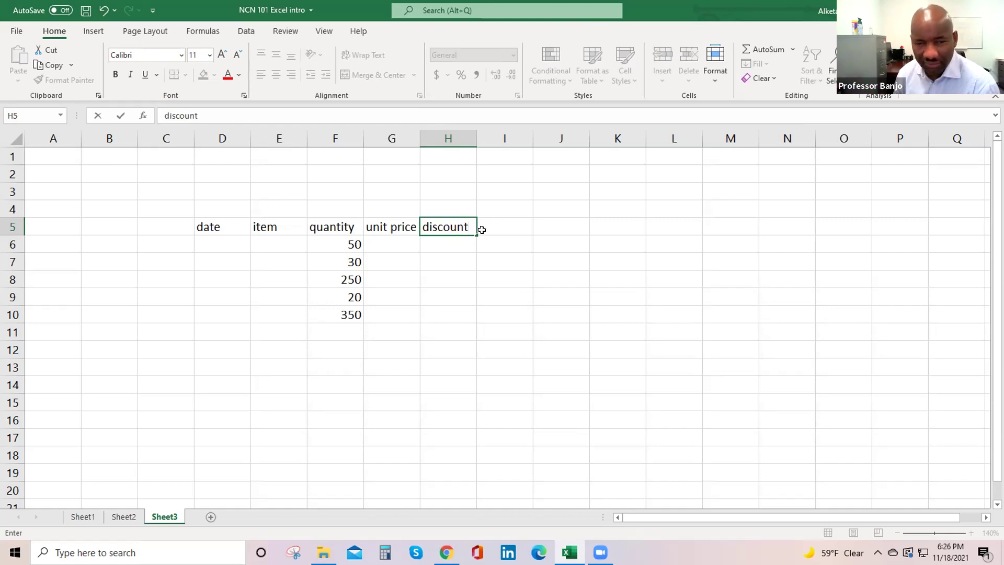
type("(10")
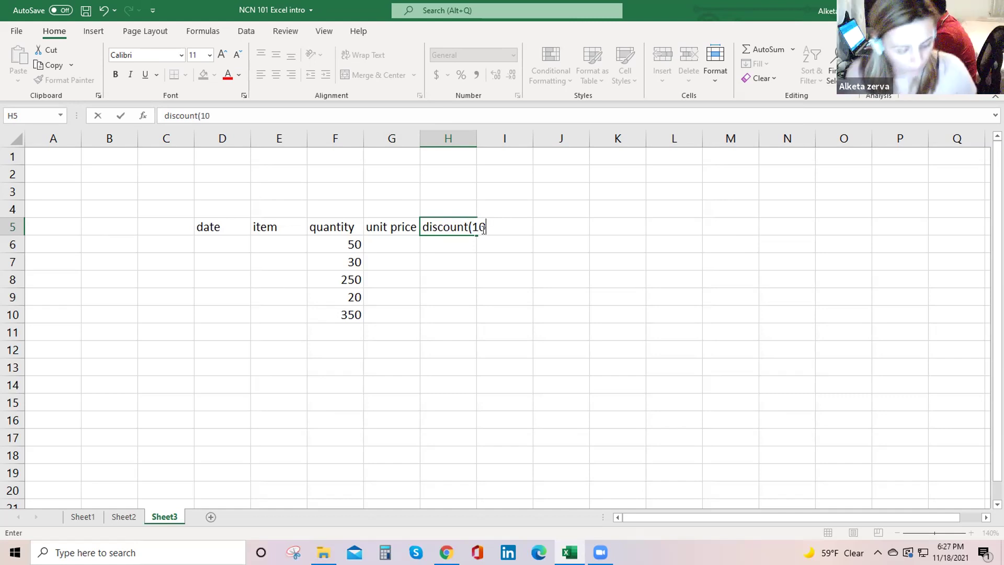
type("%")
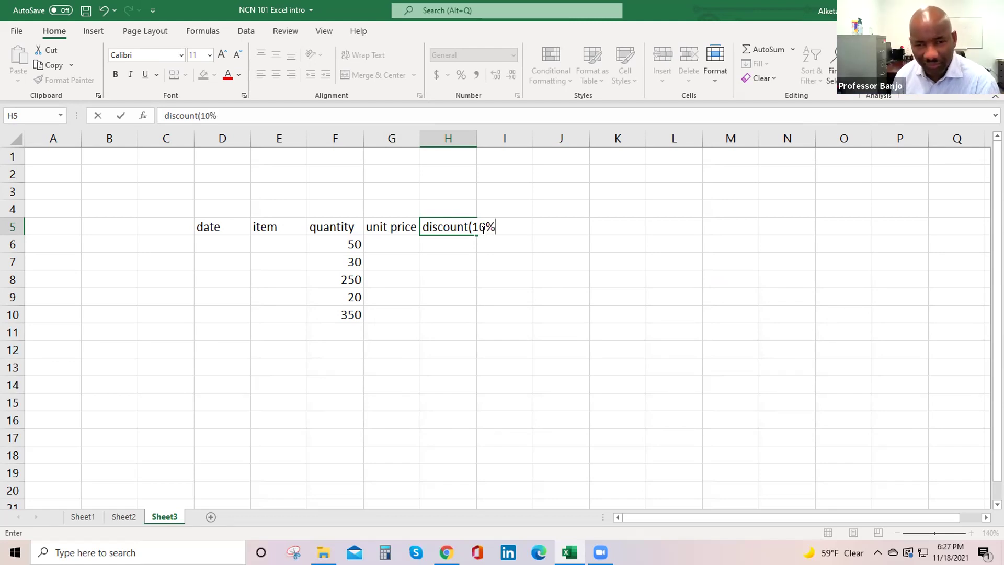
type(")")
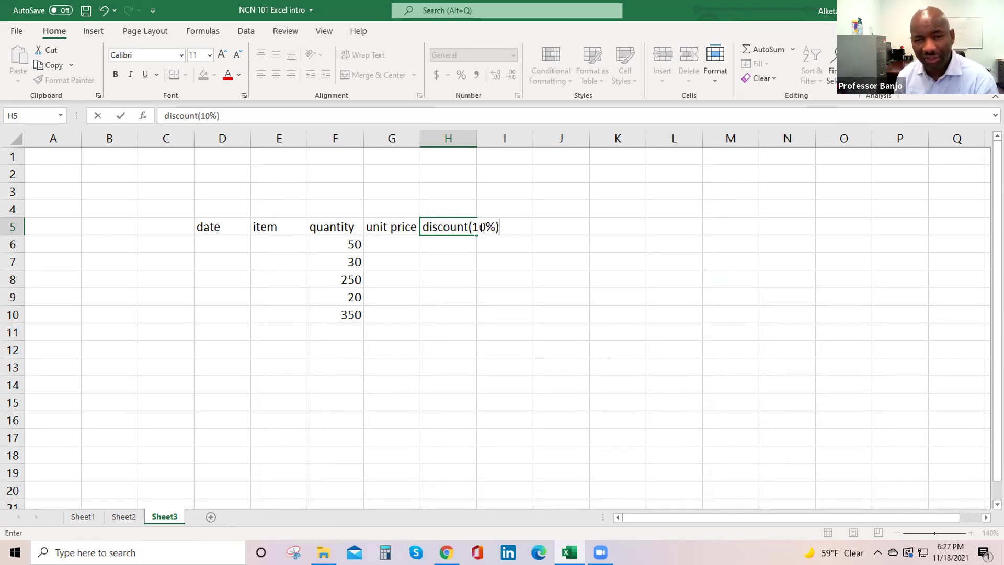
key("Return")
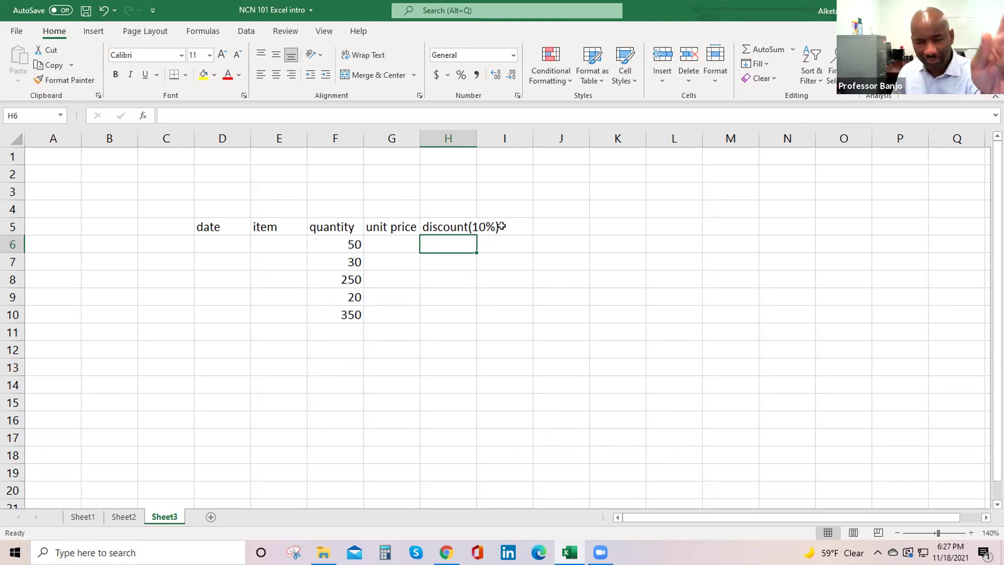
double_click(473, 140)
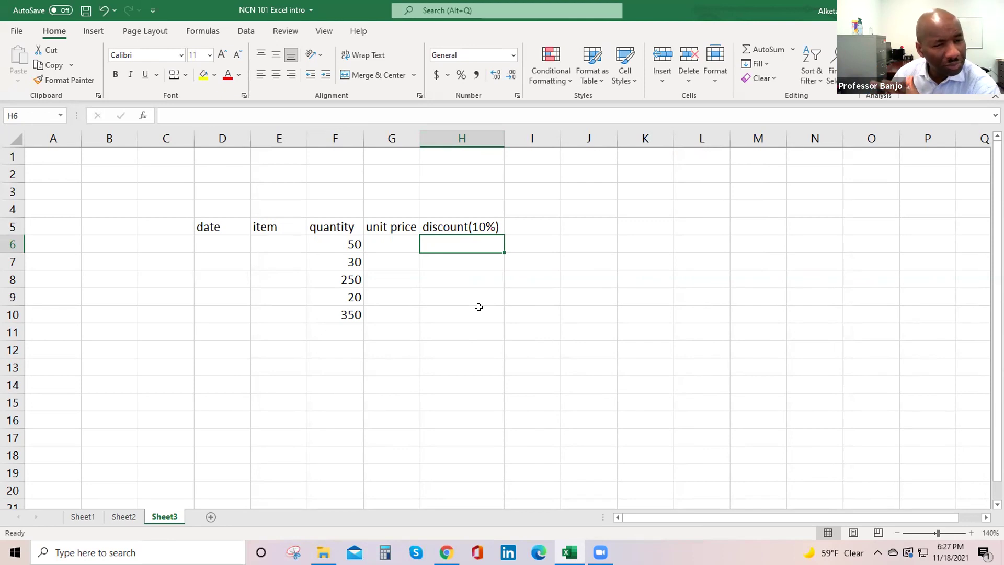
Step: Fill in the first data row with the date 11/18/21 in D6 and the item "ford" in E6
left_click(225, 242)
type("11")
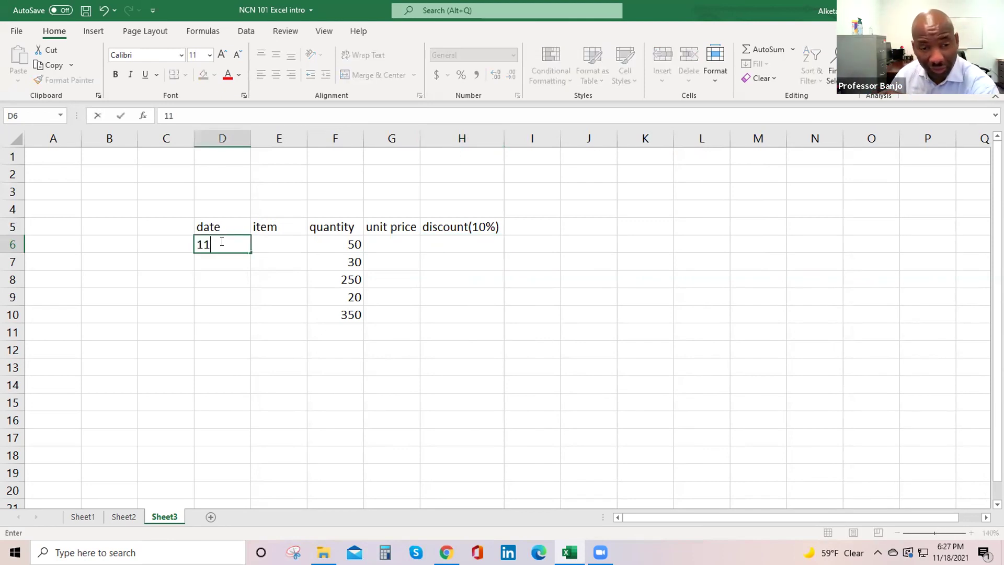
type("/18/21")
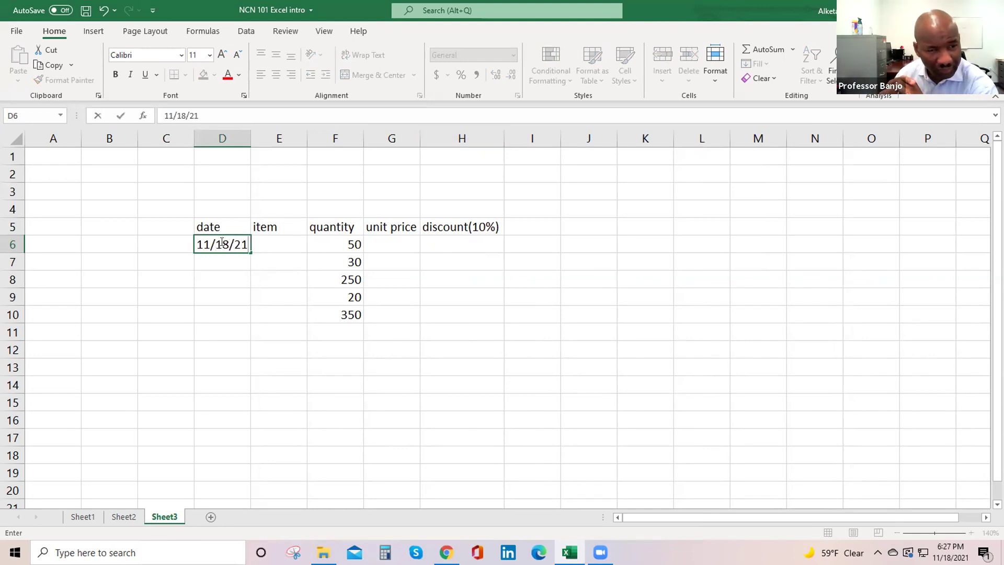
key("Return")
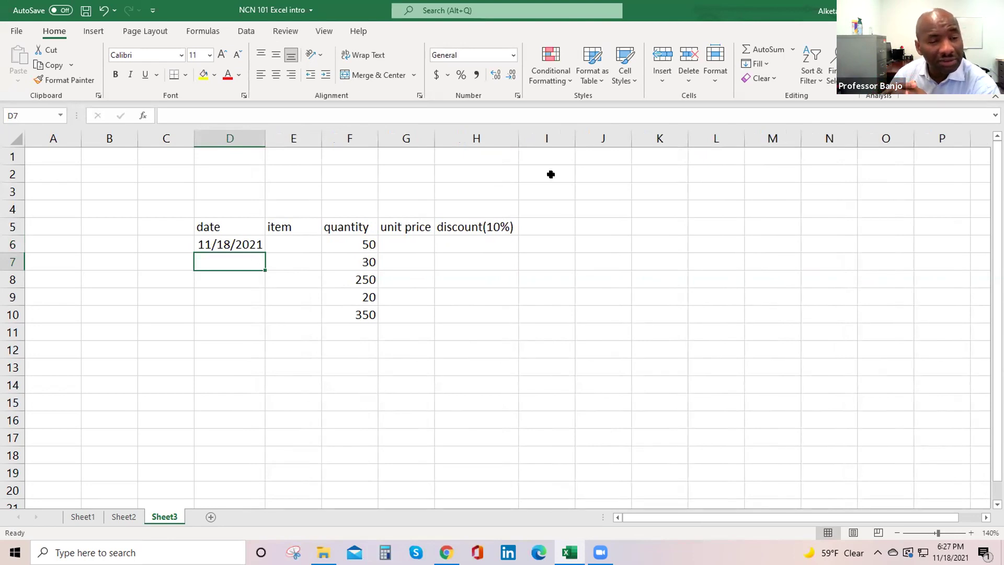
left_click(288, 238)
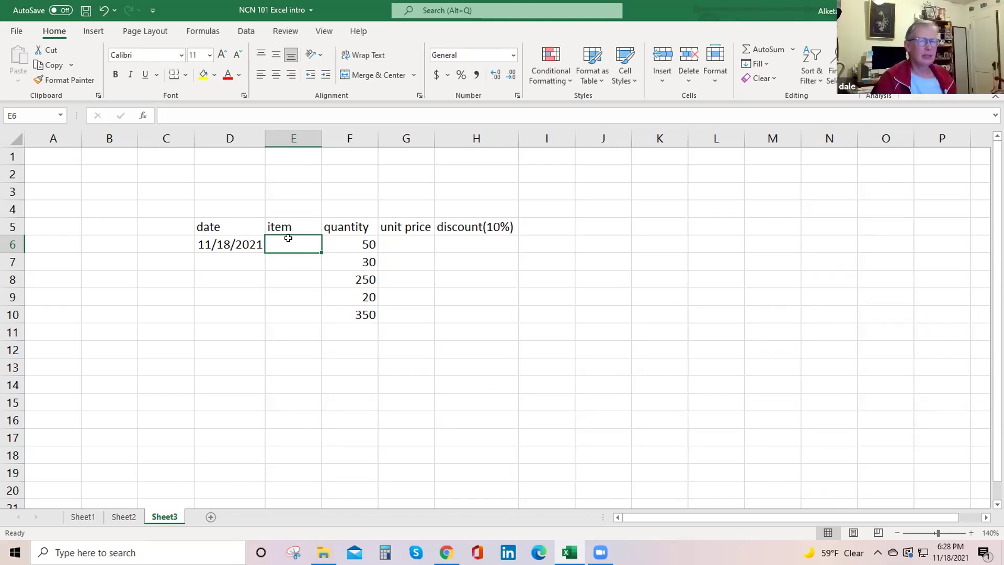
type("ford")
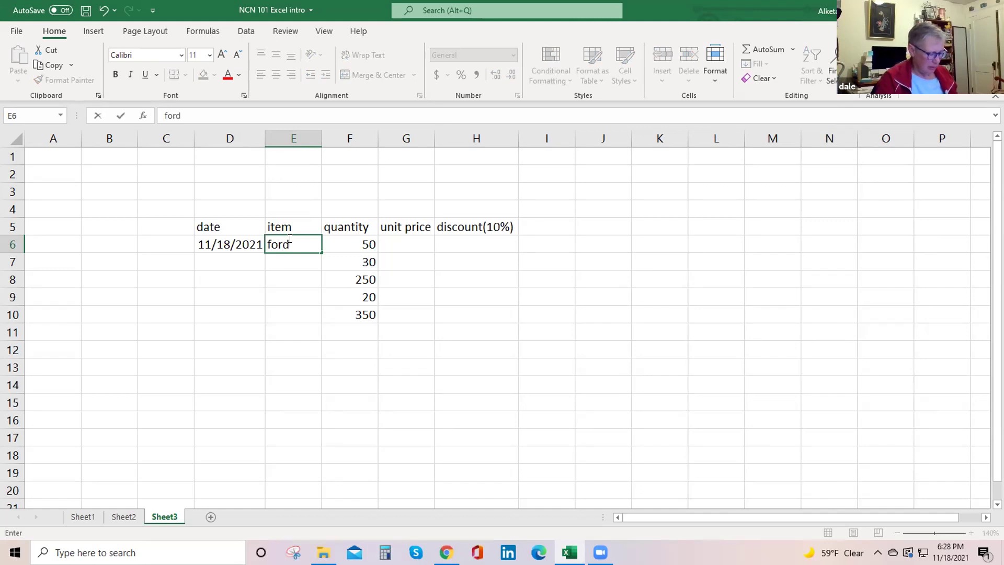
key("Tab")
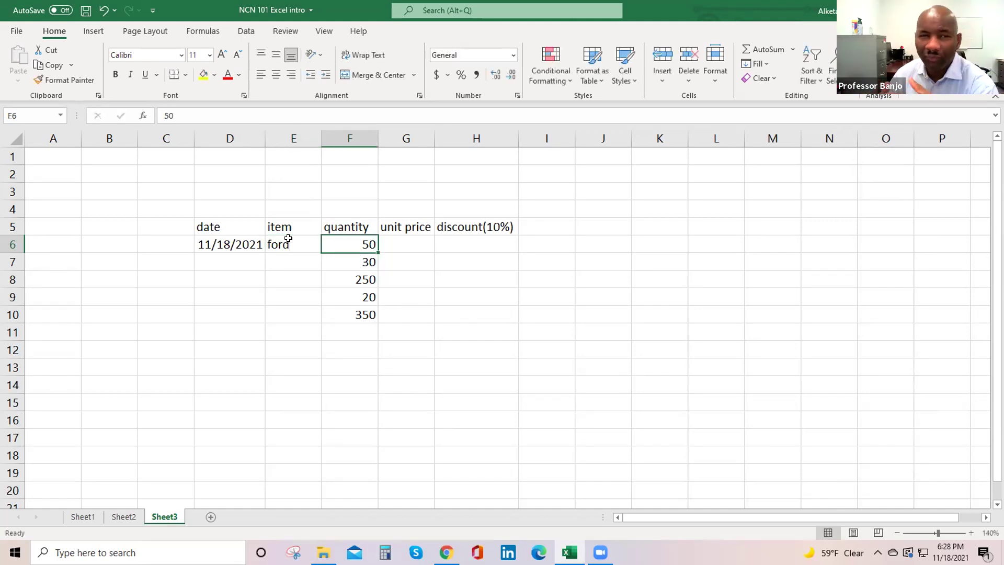
key("Tab")
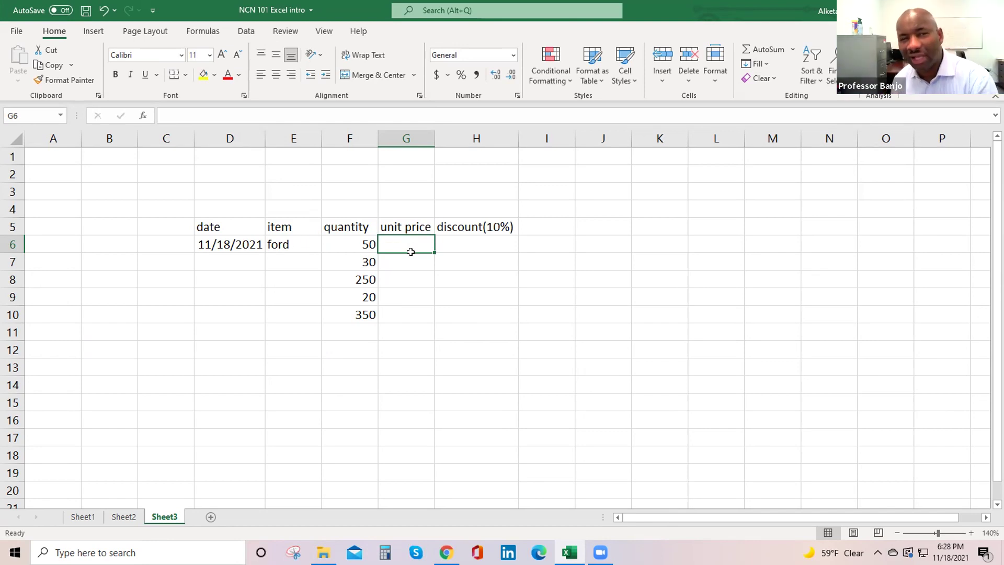
Step: Change the item name in E6 to "ford - suv"
left_click(301, 240)
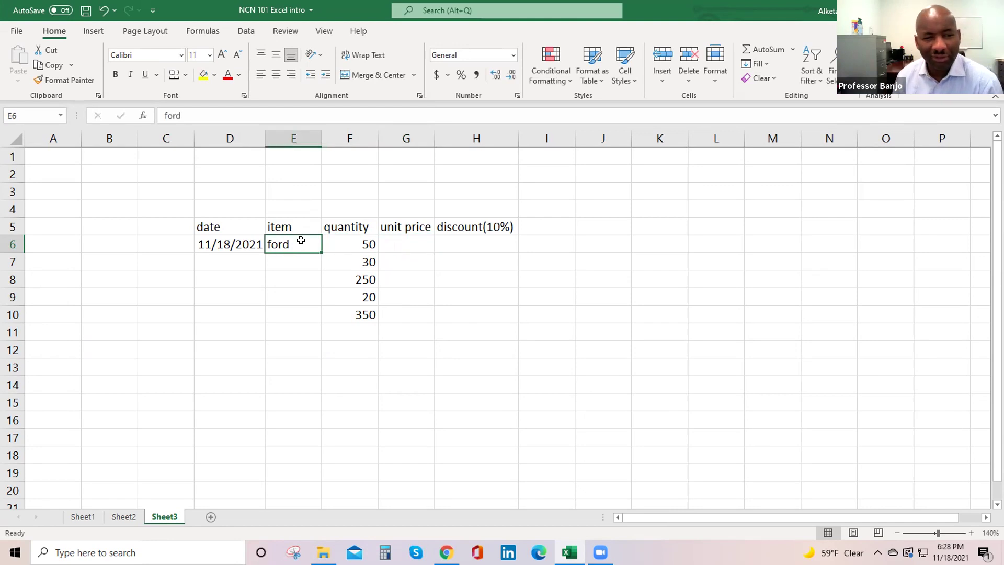
double_click(300, 241)
type("suv")
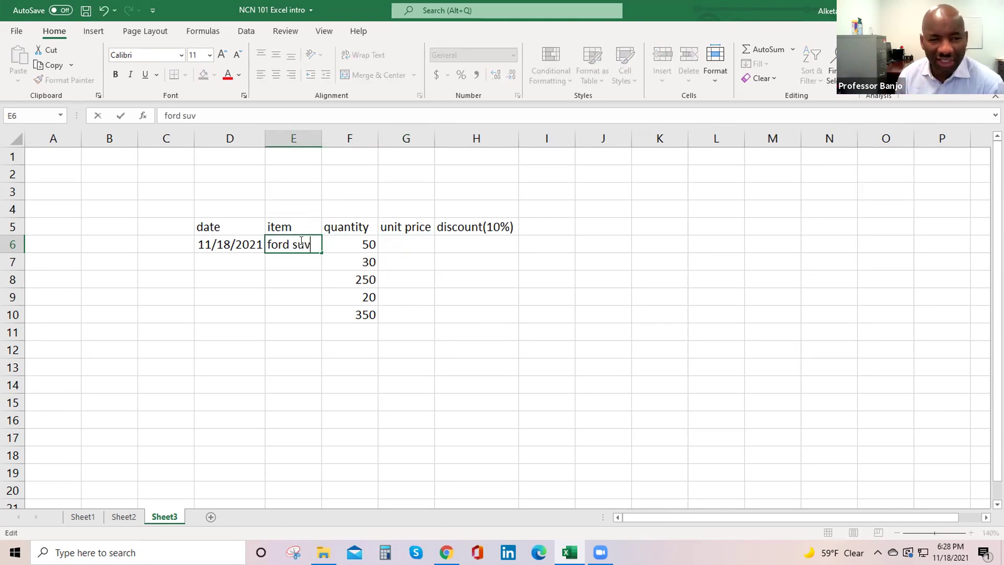
key("Left")
key("Left")
type("/")
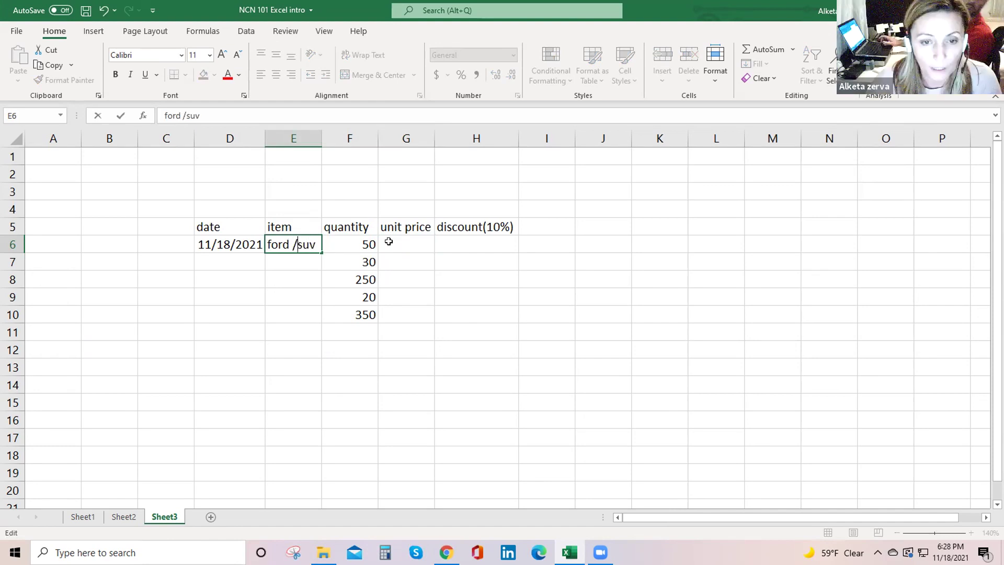
key("BackSpace")
type("-")
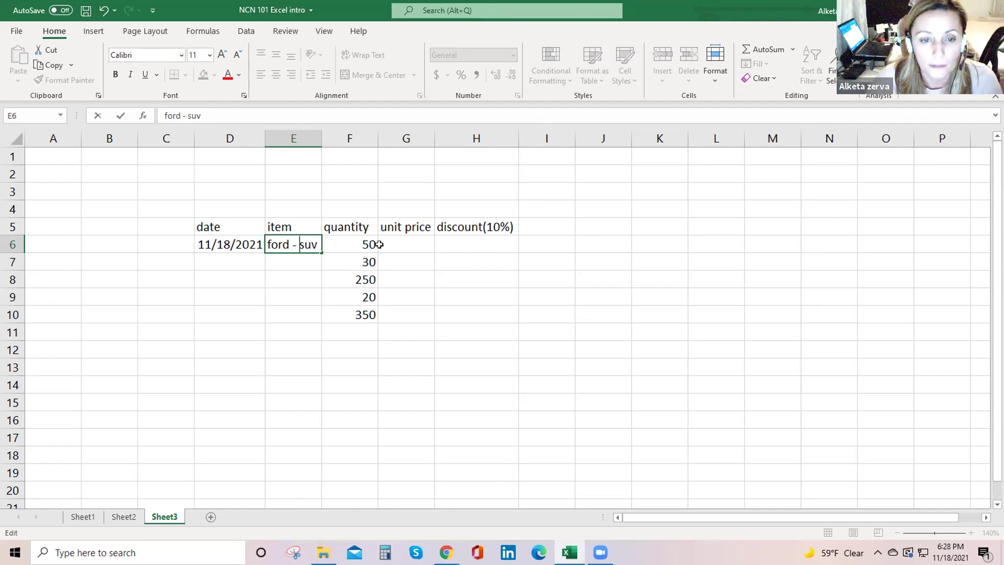
left_click(406, 241)
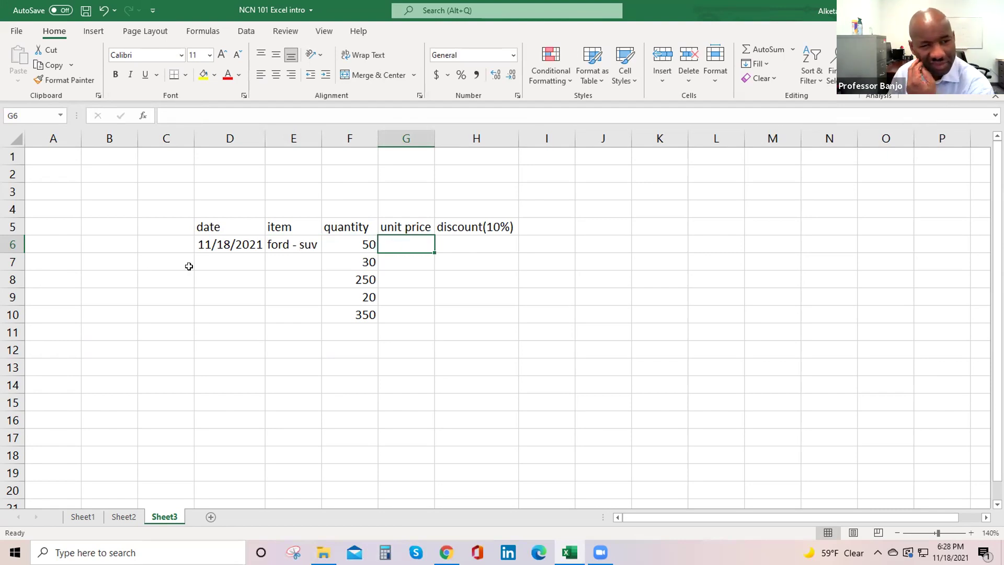
Step: Enter the date 11/18/21 in D7 for the second data row
left_click(210, 260)
type("11/")
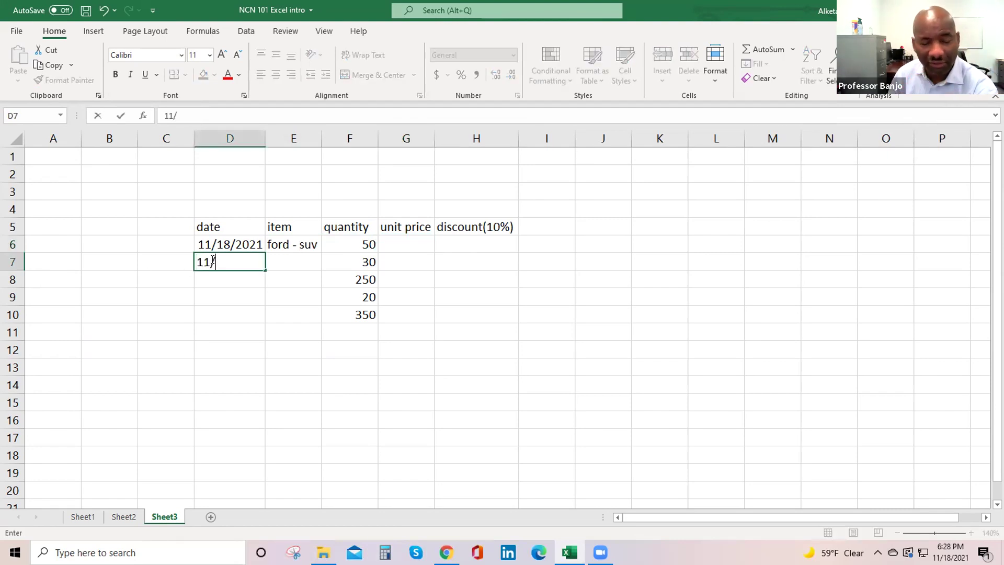
type("18/21")
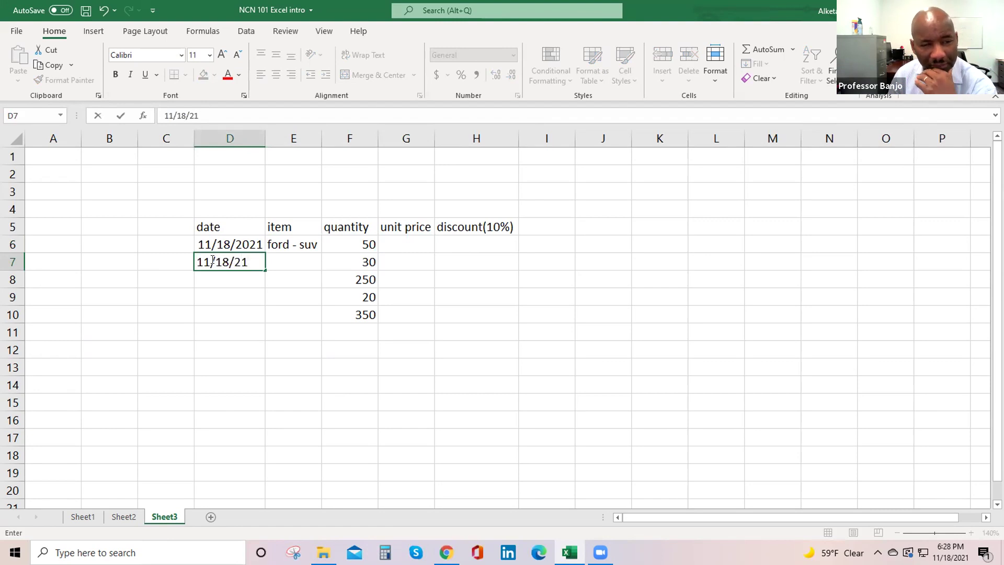
key("Tab")
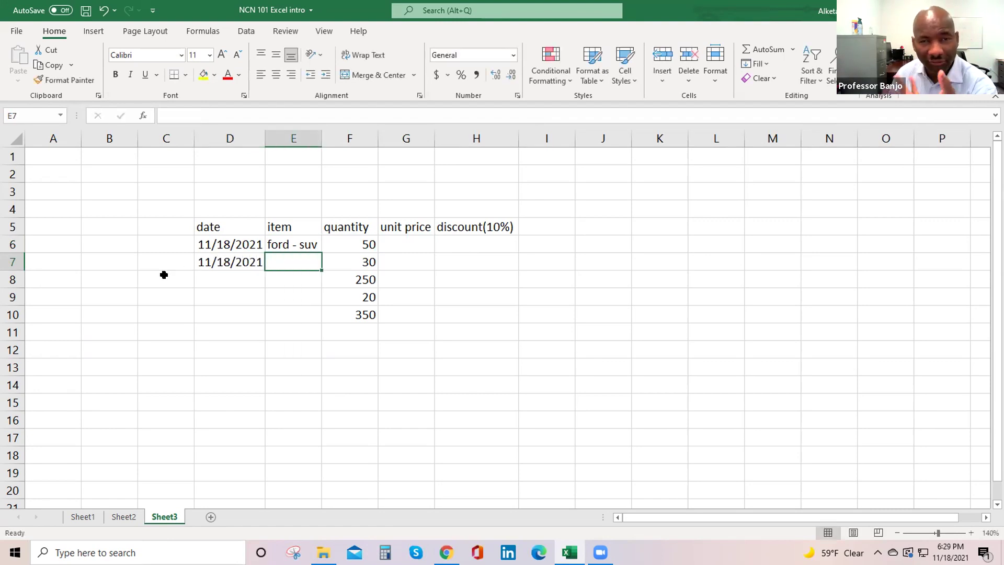
type("firs -suv")
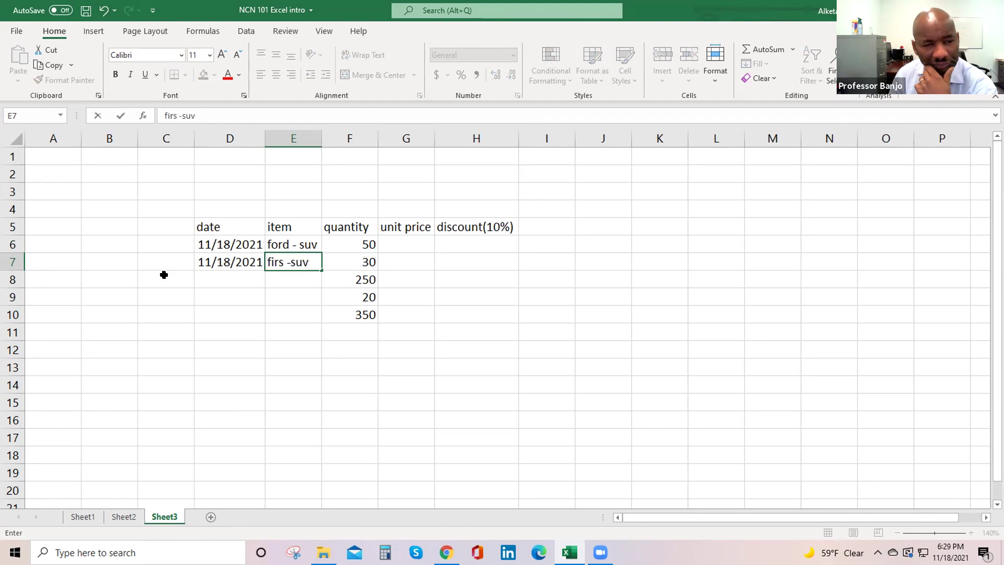
key("BackSpace")
key("BackSpace")
key("BackSpace")
key("BackSpace")
key("BackSpace")
key("BackSpace")
key("BackSpace")
key("BackSpace")
key("BackSpace")
type("ford")
key("BackSpace")
type("- suv")
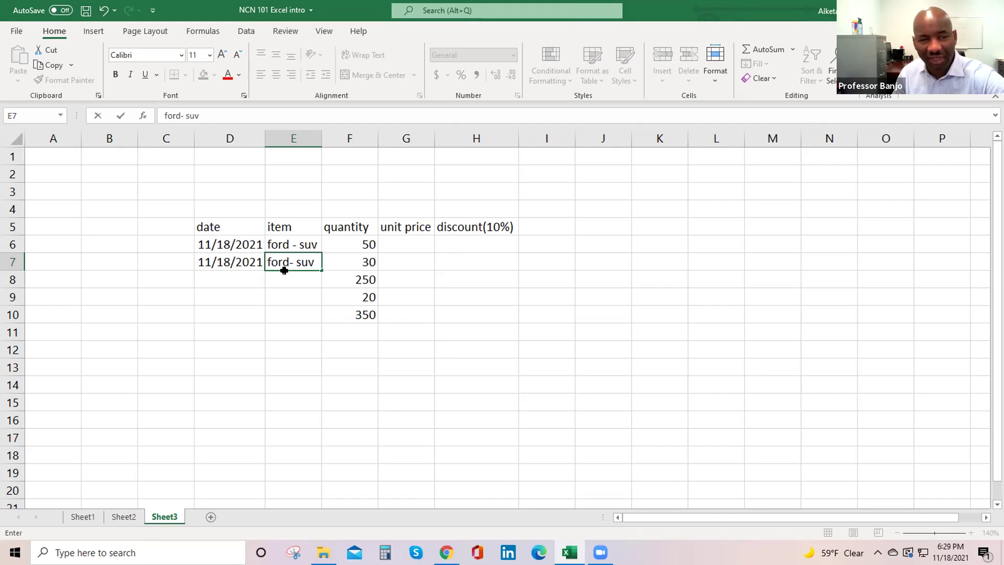
key("BackSpace")
key("BackSpace")
key("BackSpace")
key("BackSpace")
key("BackSpace")
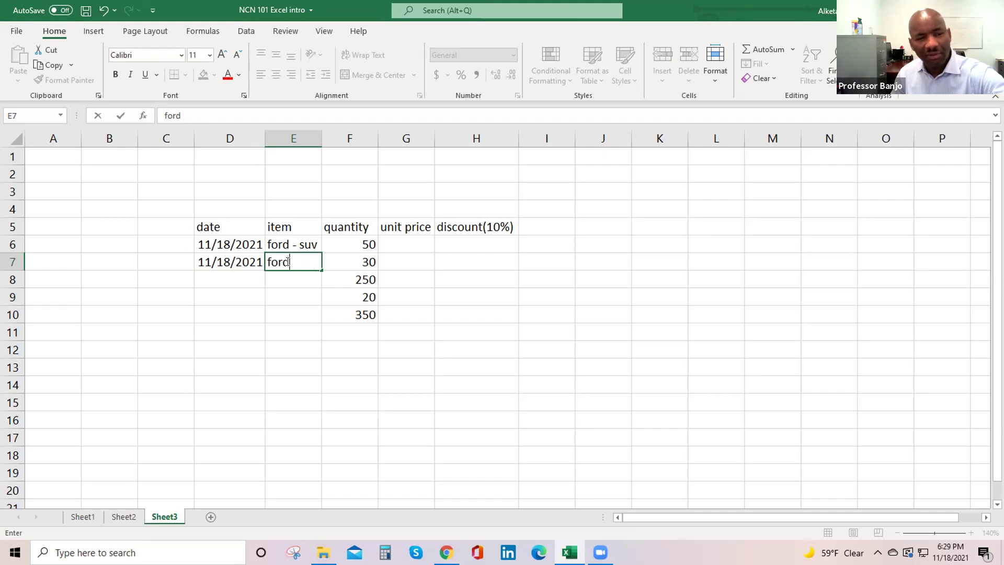
key("BackSpace")
key("BackSpace")
key("BackSpace")
key("BackSpace")
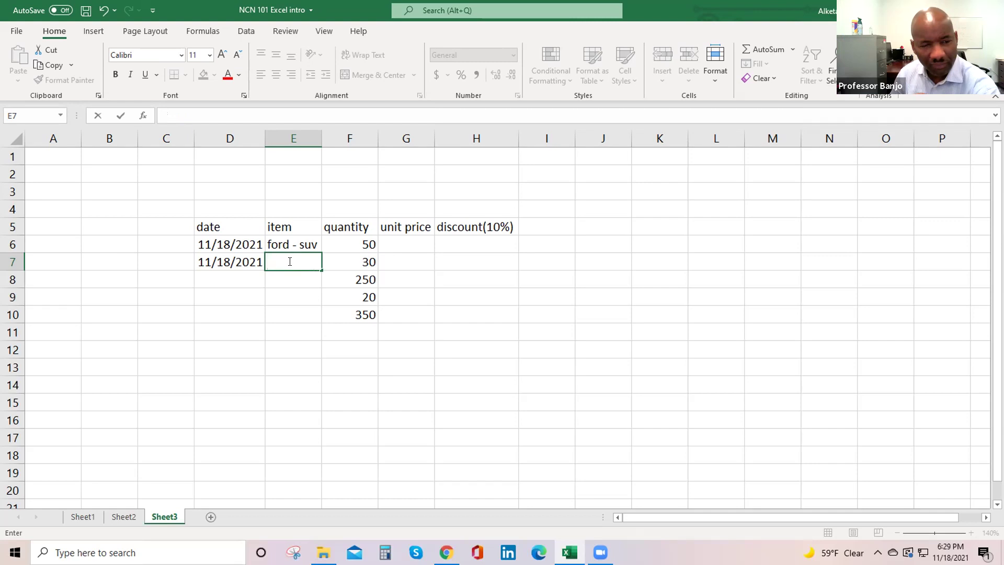
Step: Enter the item name "ford - suv" in E7 for the second data row
left_click(291, 261)
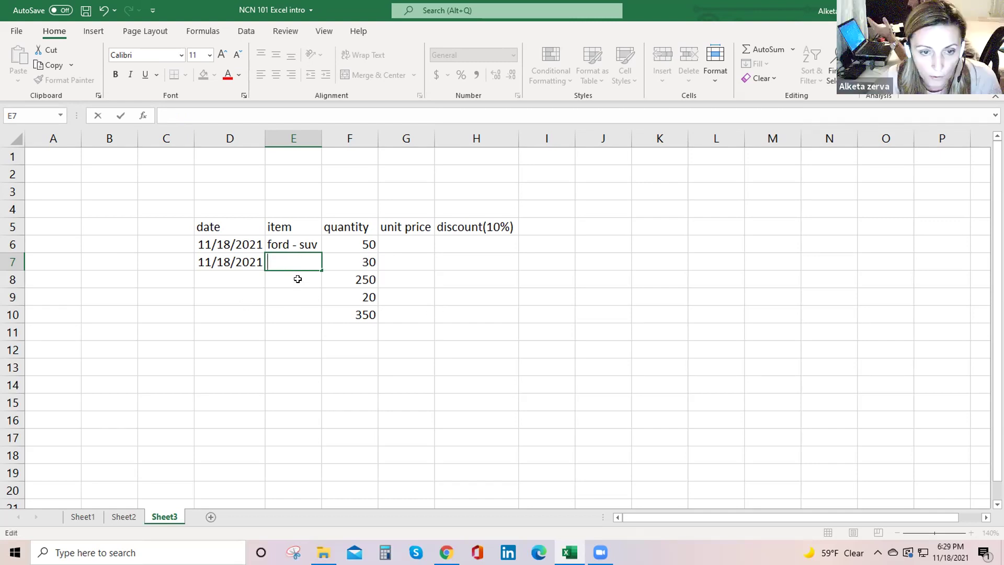
left_click(299, 279)
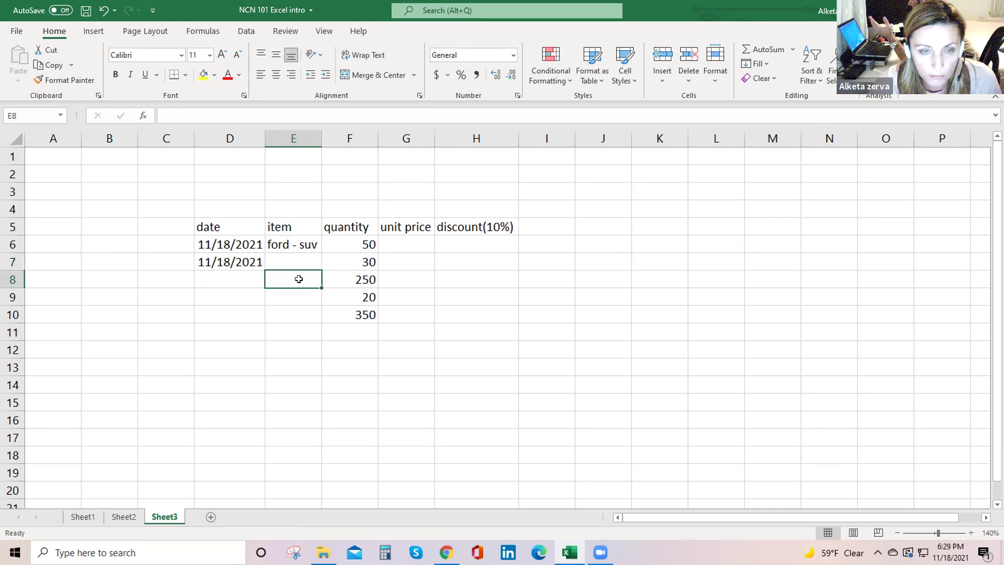
left_click(297, 260)
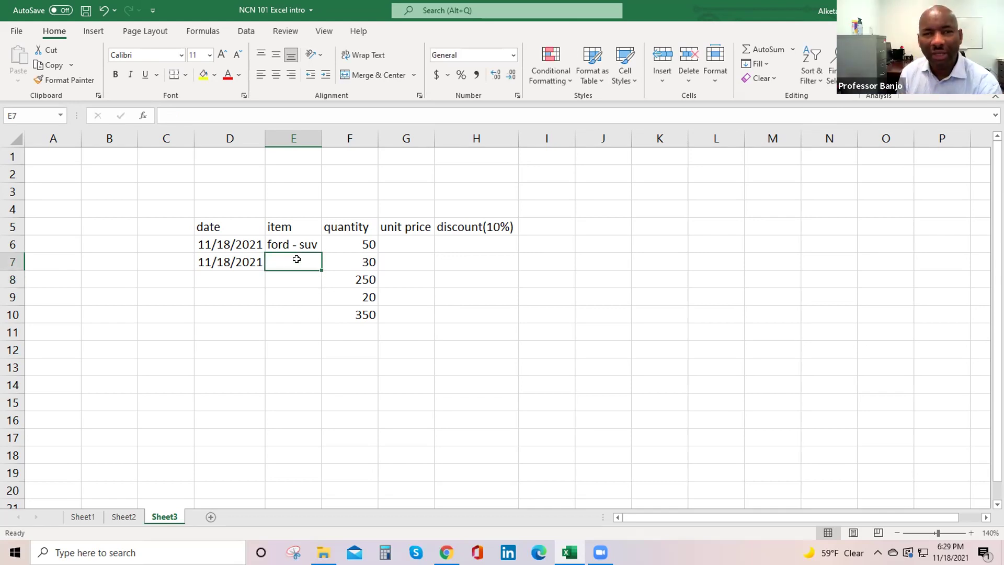
type("ford - suv")
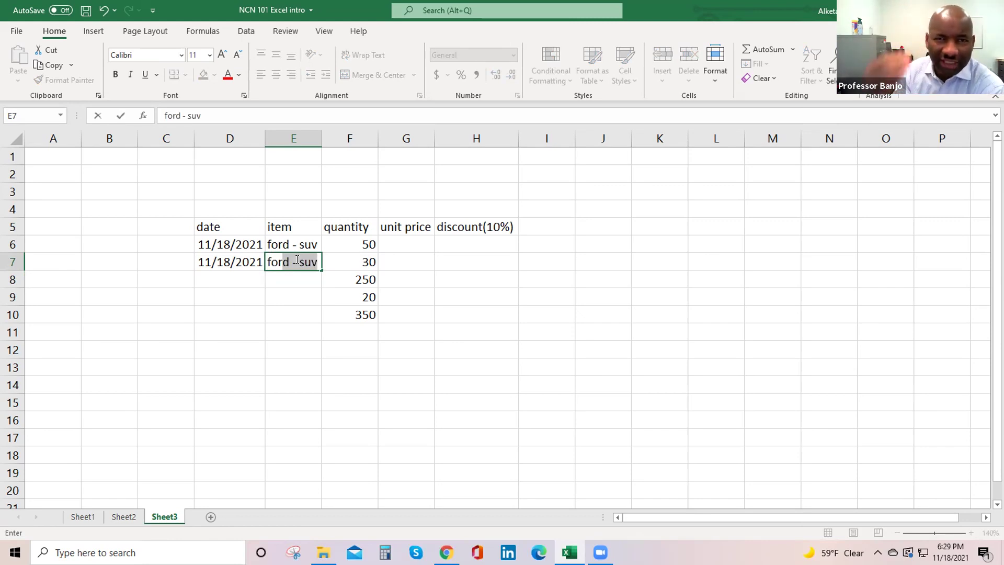
key("Return")
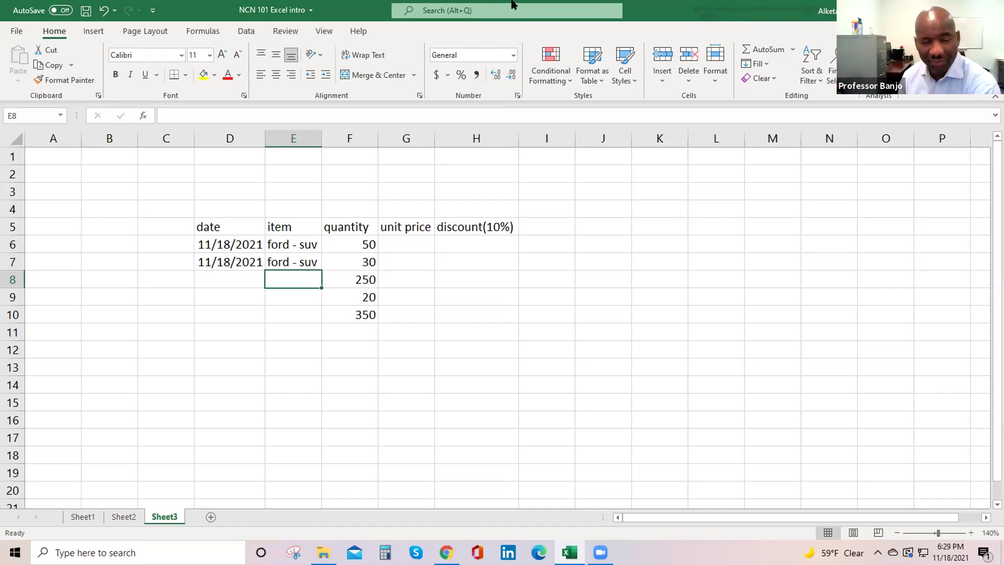
Step: Fill in the third data row with the date 11/18/21 in D8 and the item "ford - escape" in E8
left_click(201, 276)
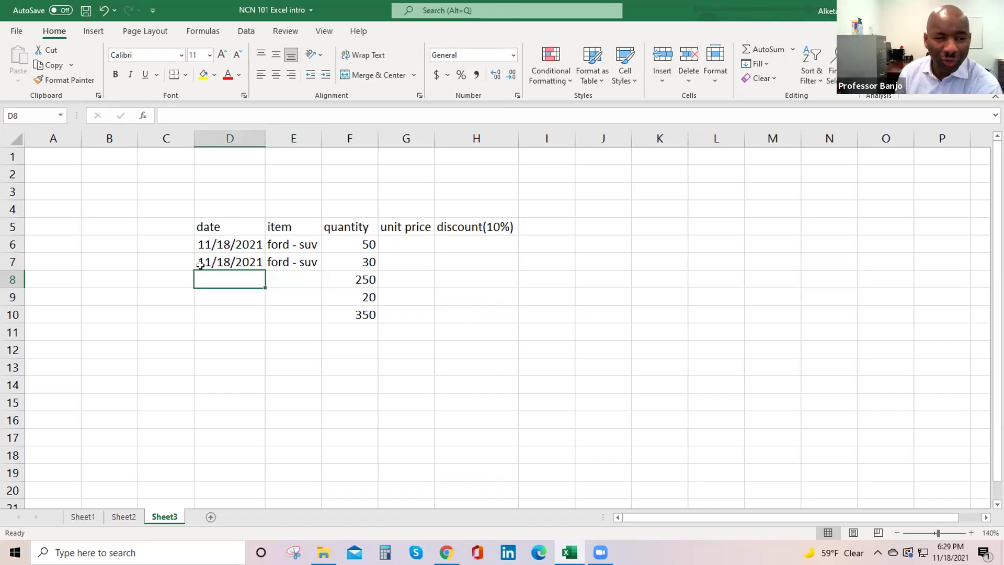
type("11/18")
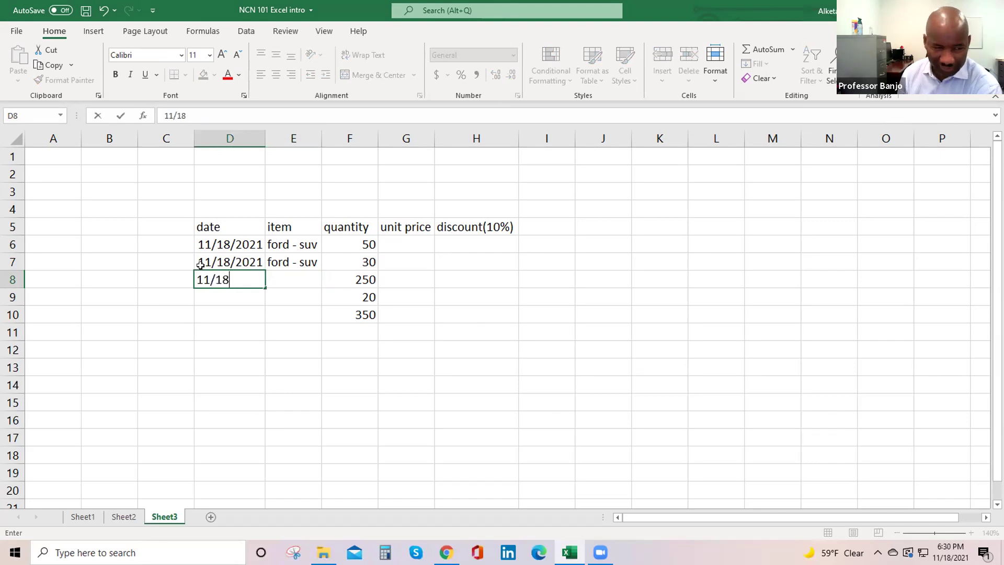
type("/2021")
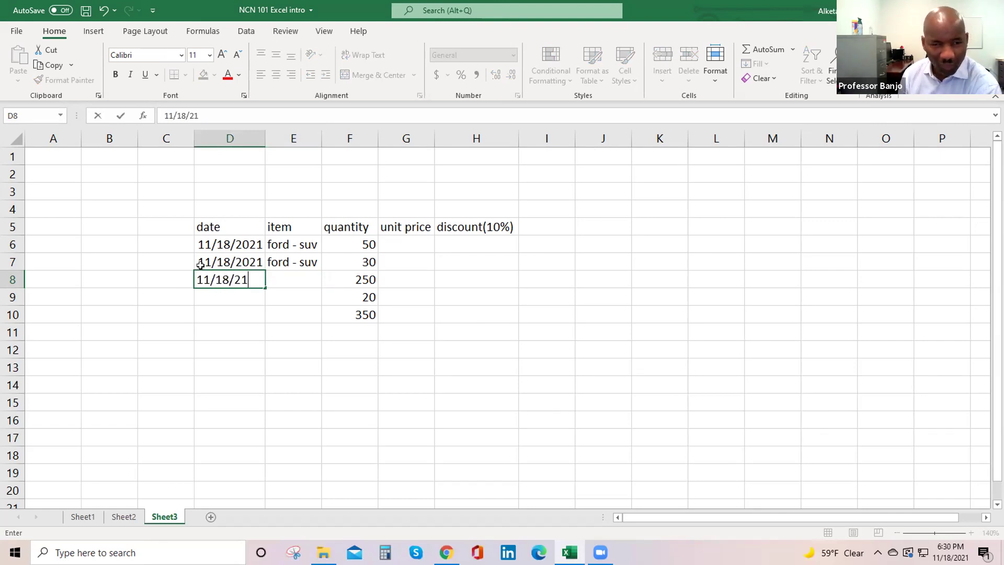
key("Tab")
type("ford")
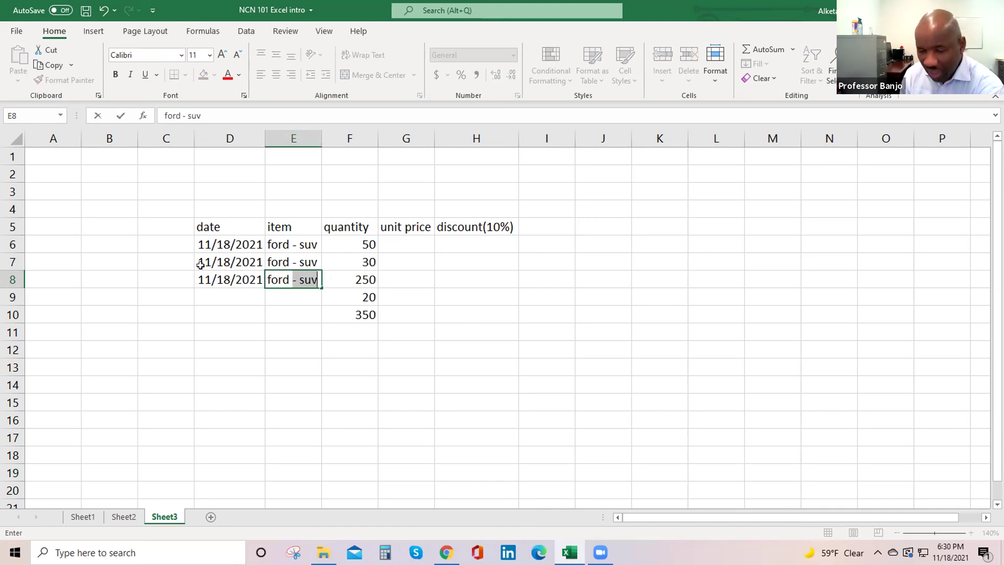
type(" esca")
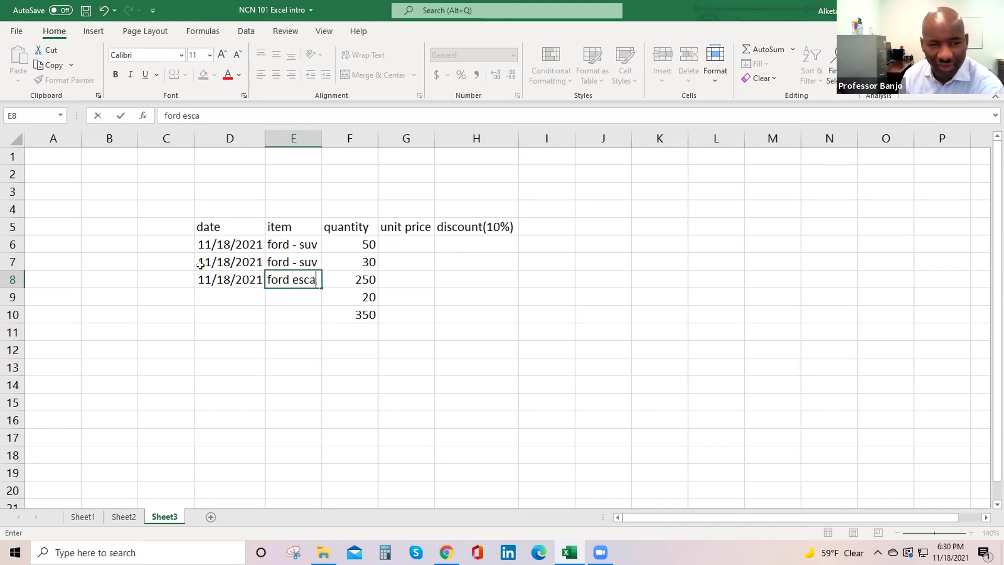
type("pe")
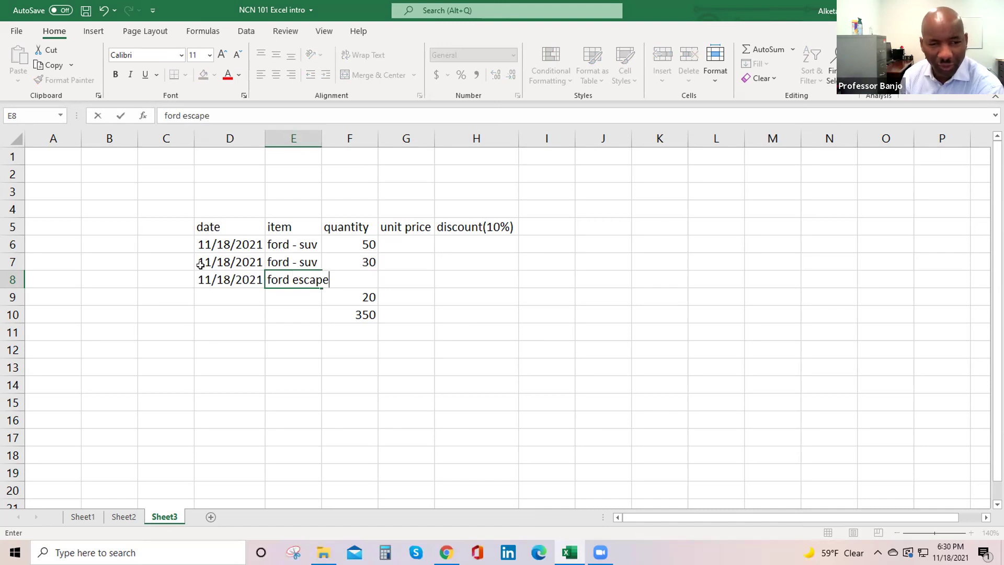
left_click(292, 280)
type("-")
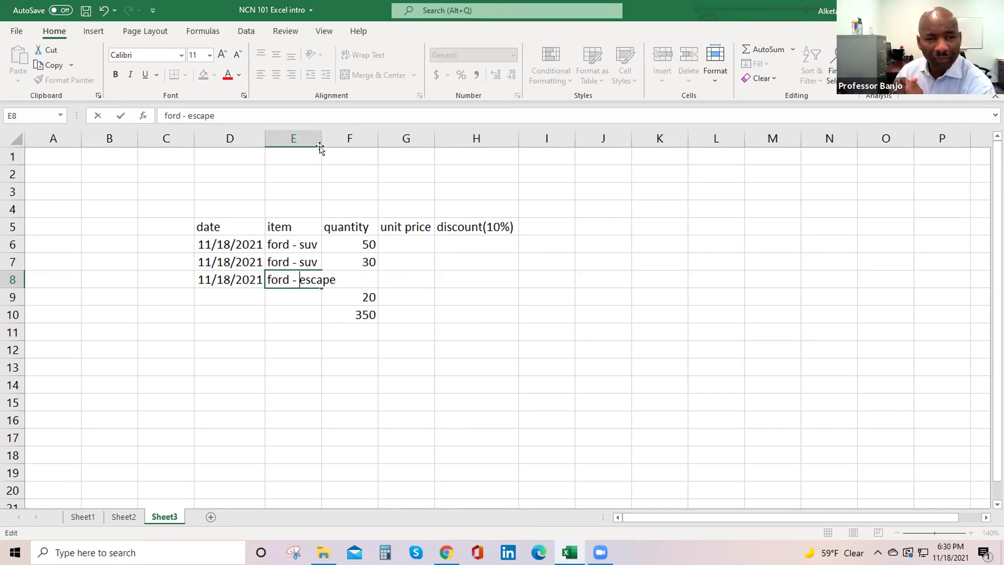
key("Return")
key("ctrl+Home")
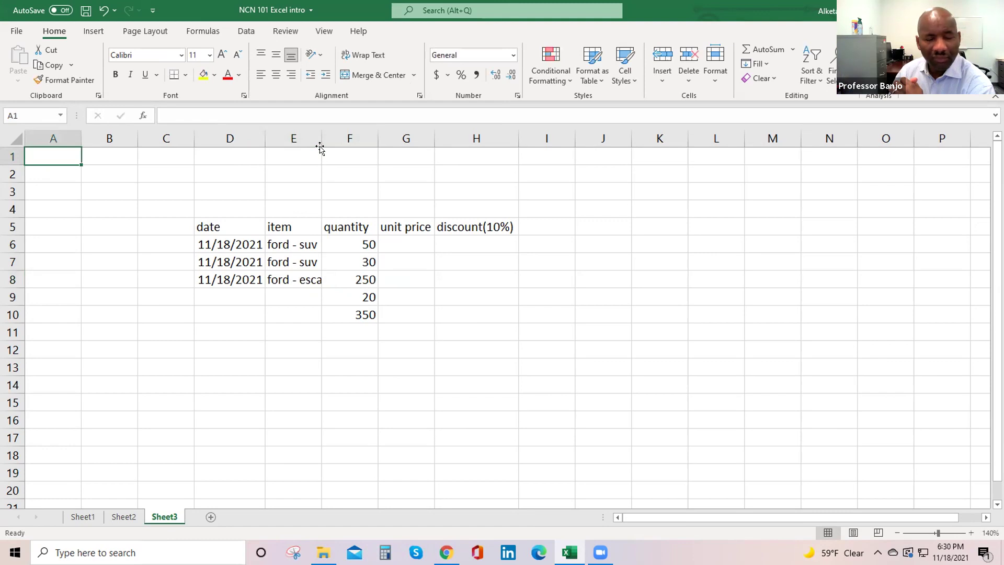
key("ctrl+z")
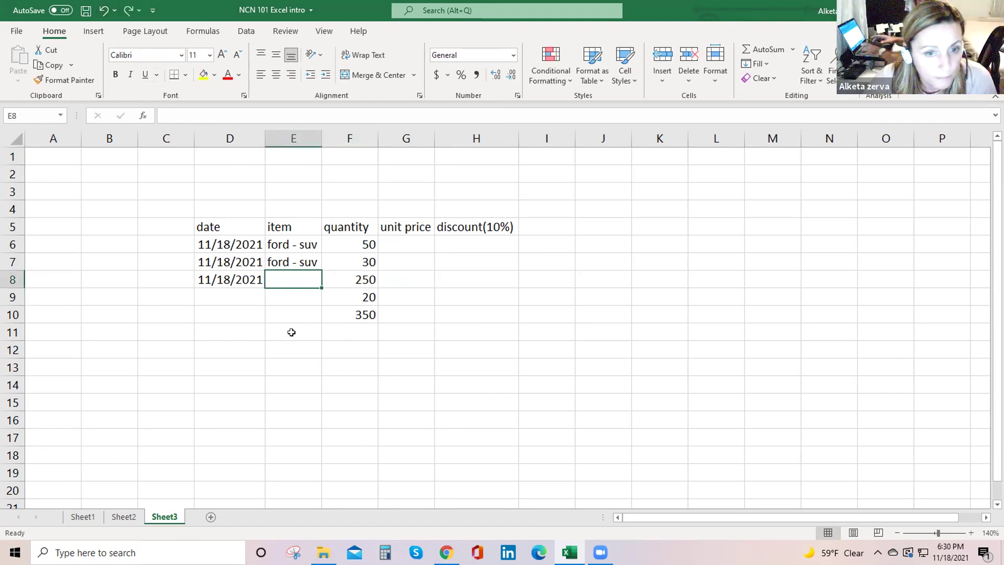
left_click(129, 10)
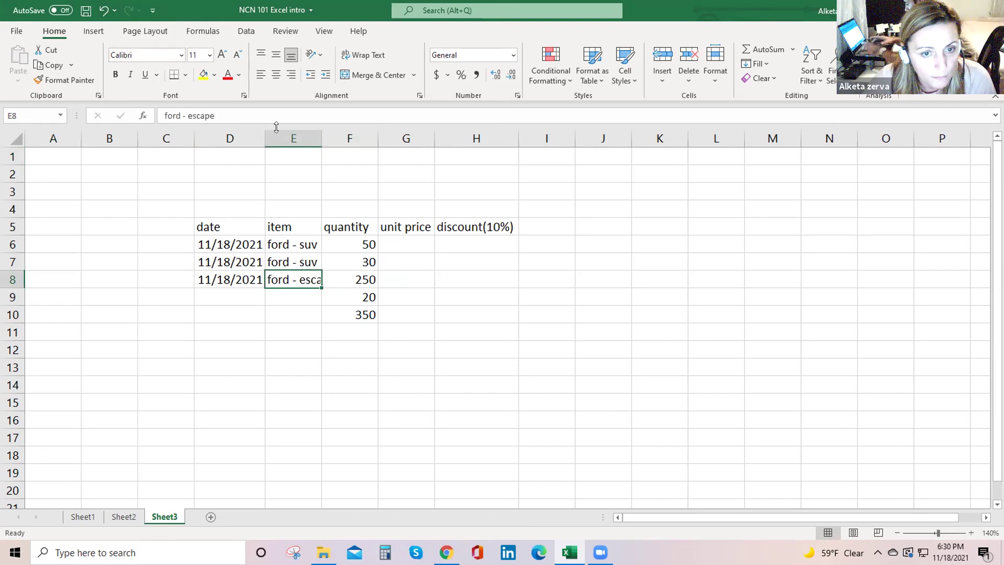
Step: Autofit the width of column E to its longest item name
double_click(317, 146)
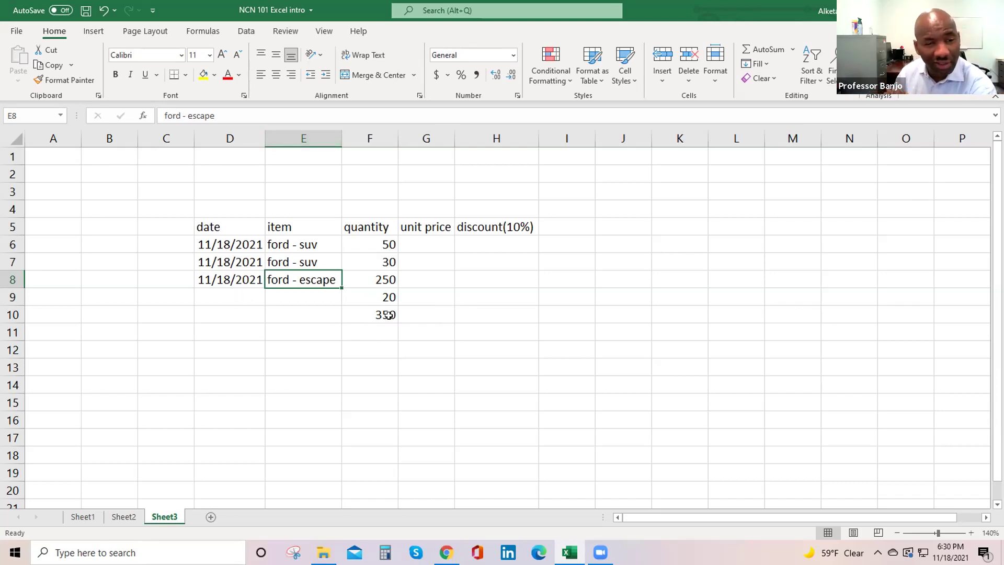
Step: Fill in the fourth data row with the date 11/17/21 in D9 and the item "ford - truck" in E9
left_click(221, 292)
type("11/17/21")
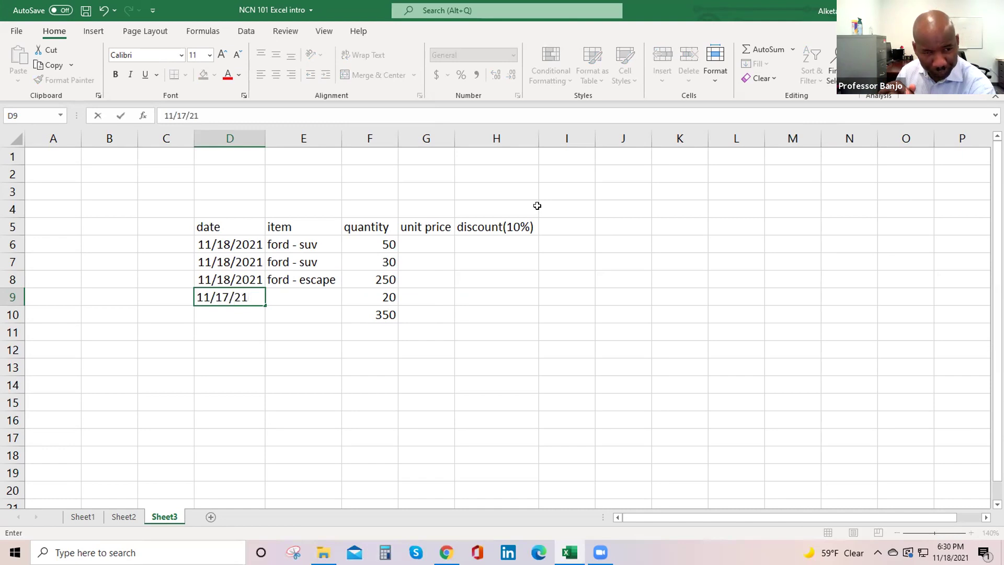
key("Tab")
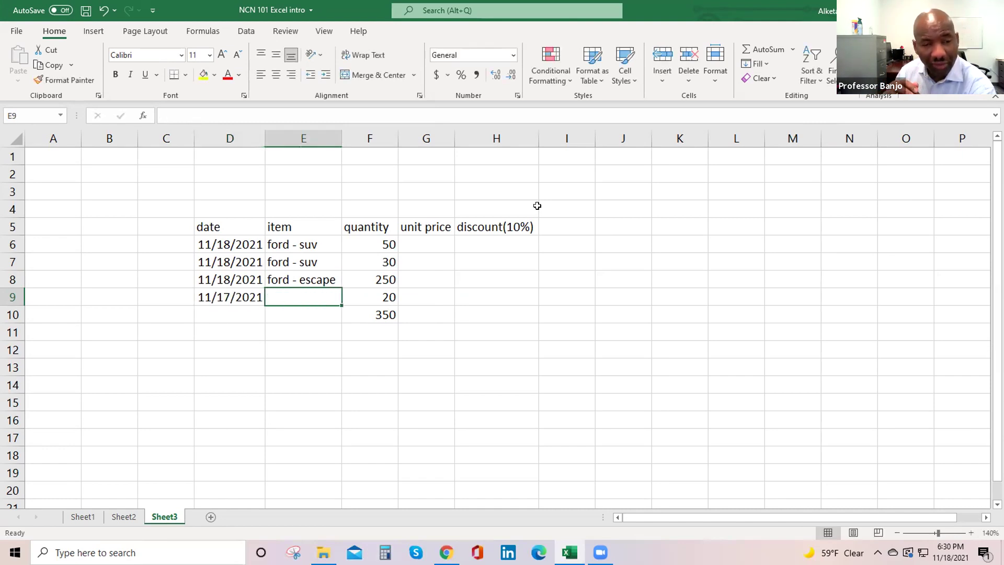
type("ford")
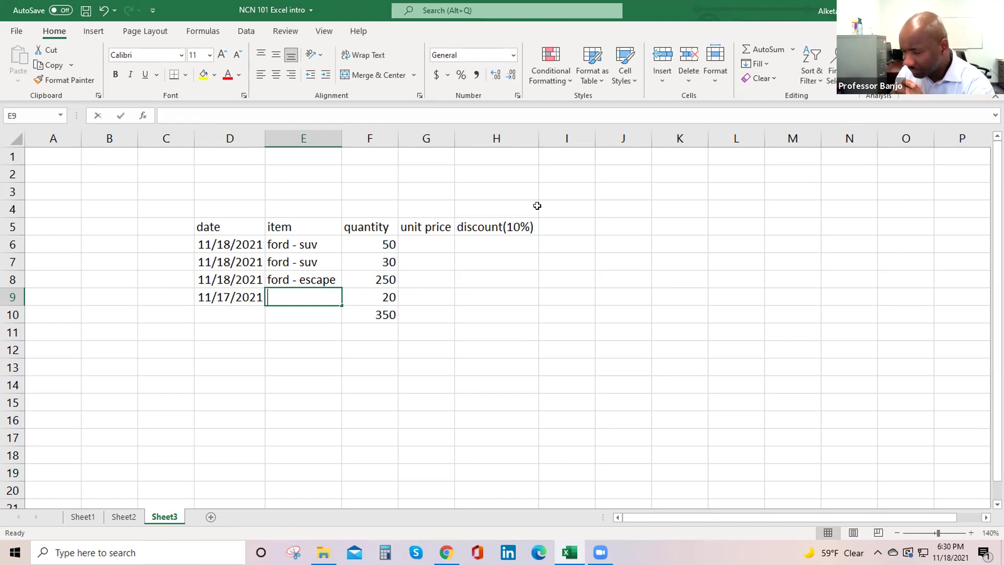
type("- ")
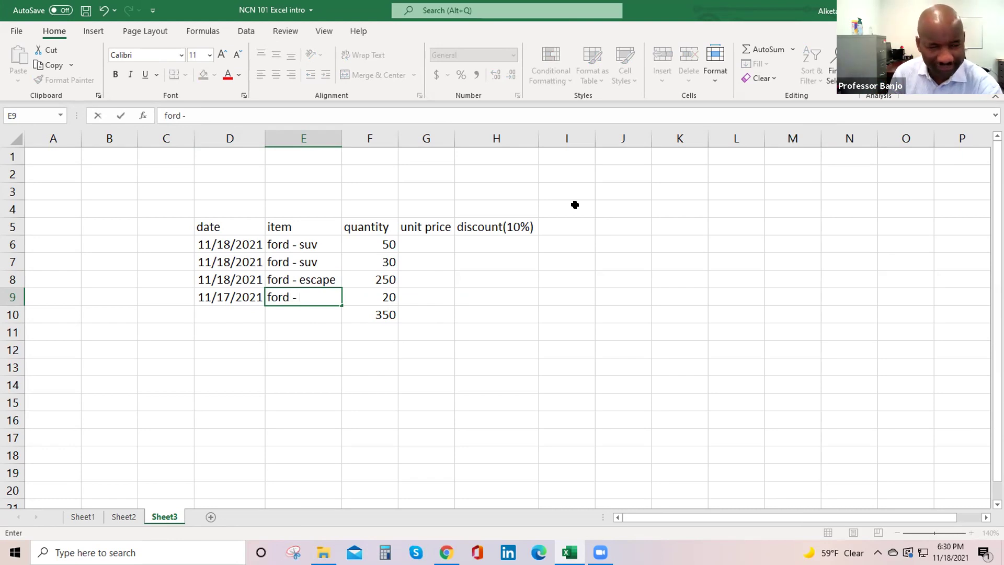
type("truck")
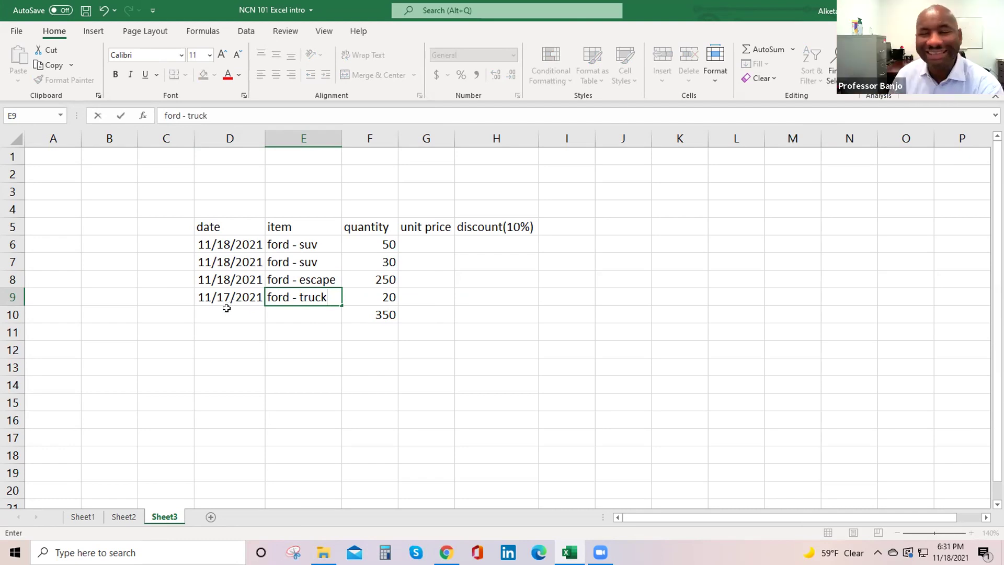
Step: Fill in the fifth data row with the date 11/16/21 in D10 and the item "ford - suv" in E10
left_click(229, 309)
type("11/16/21")
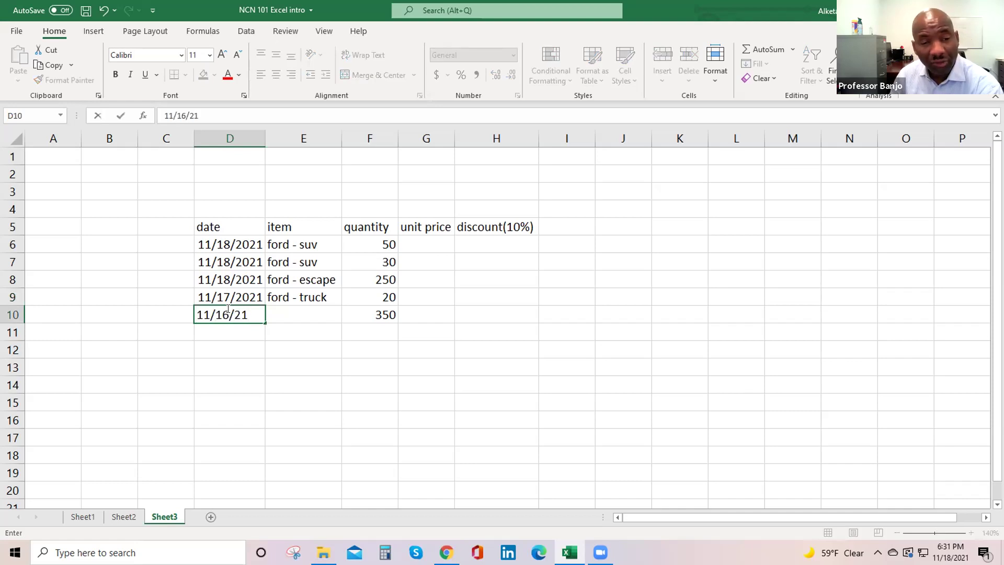
key("Tab")
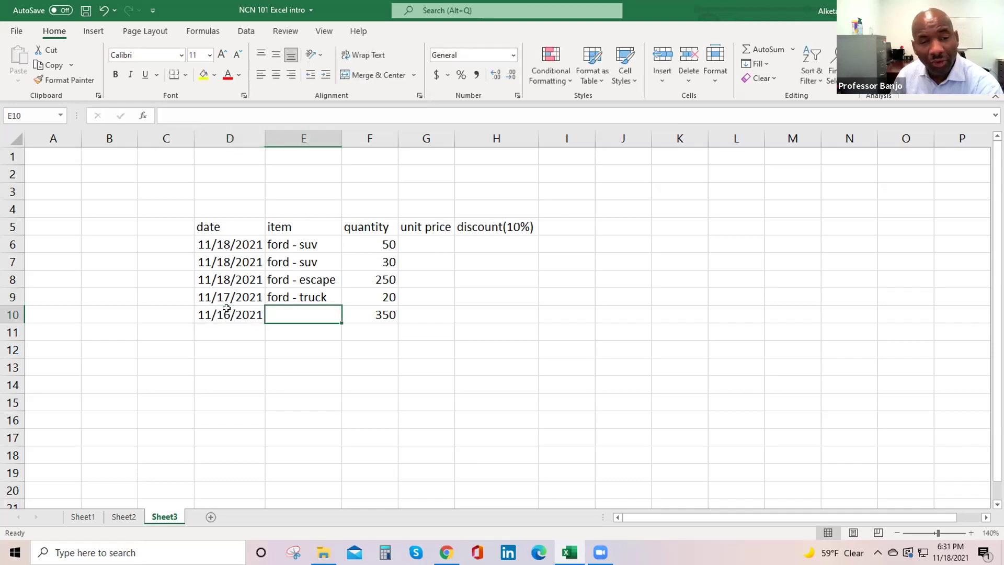
type("ford")
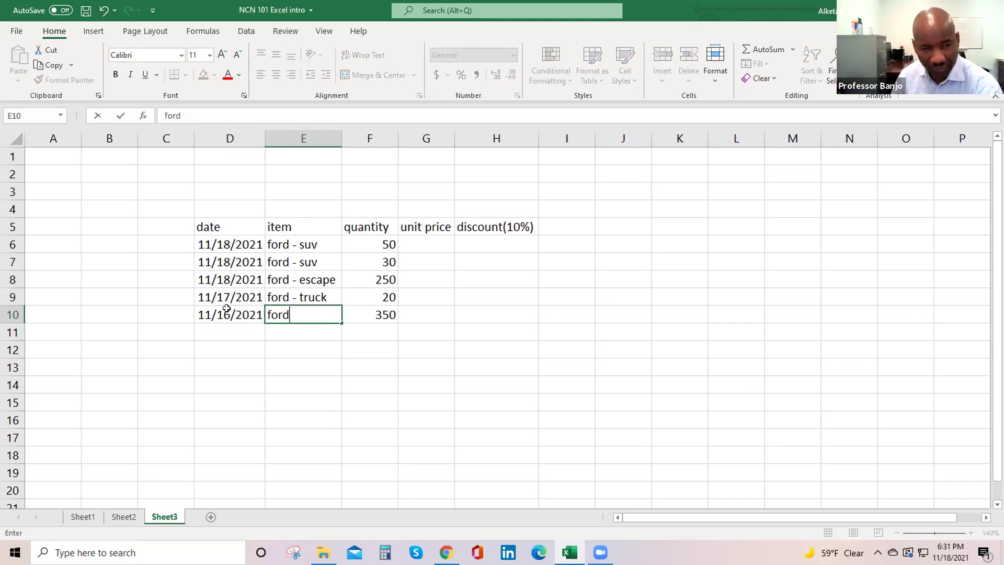
type(" su")
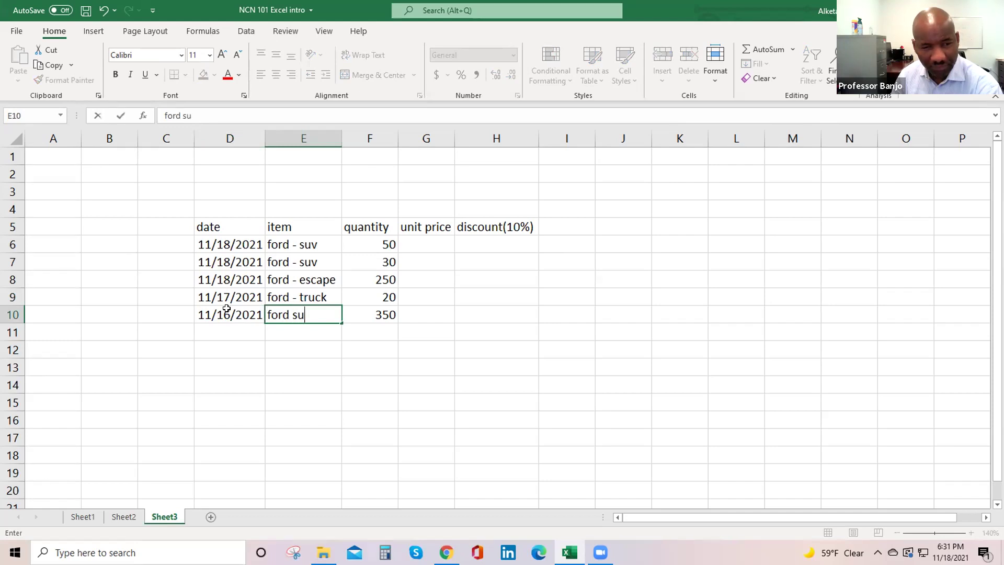
key("BackSpace")
key("BackSpace")
key("BackSpace")
type("- suv")
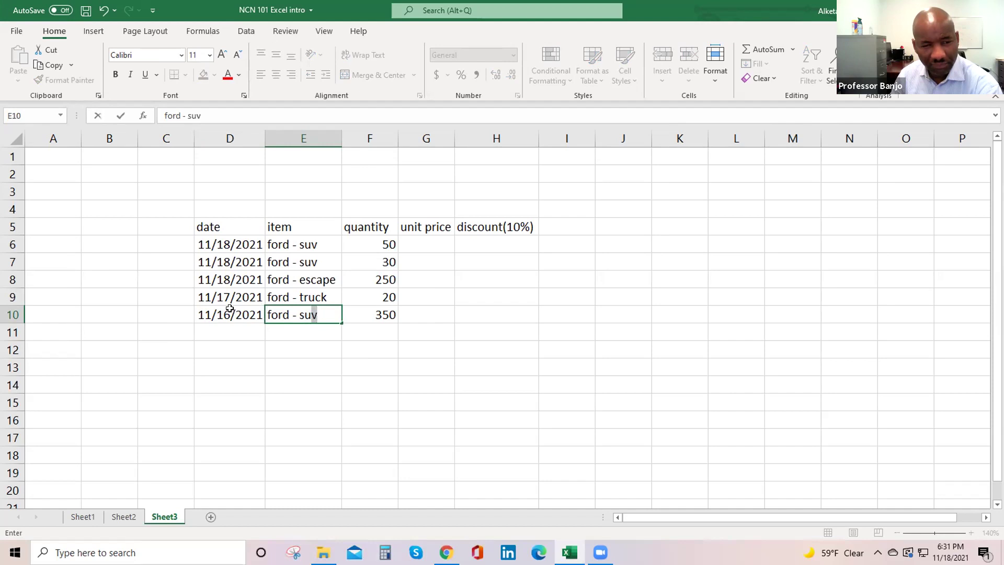
key("Return")
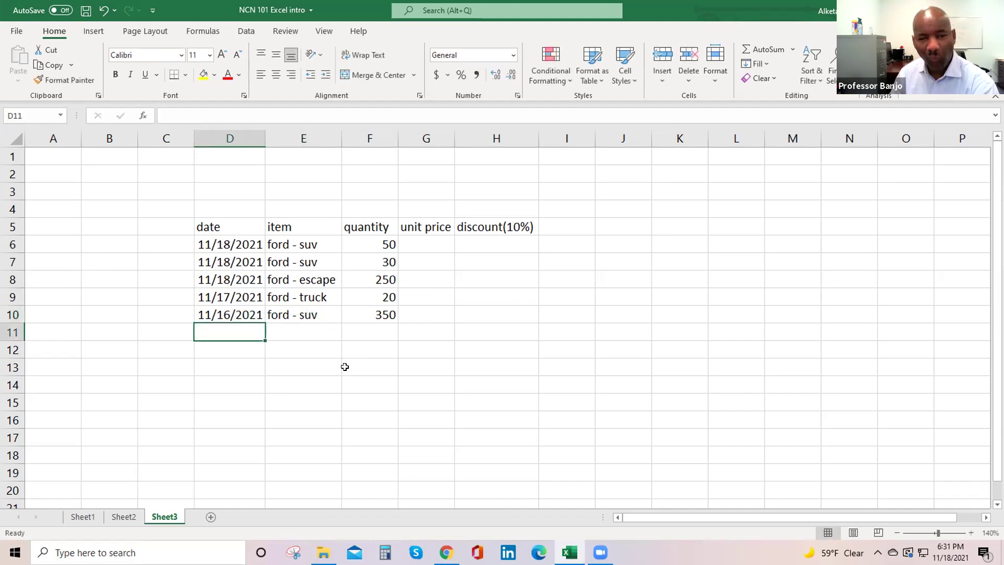
left_click(432, 244)
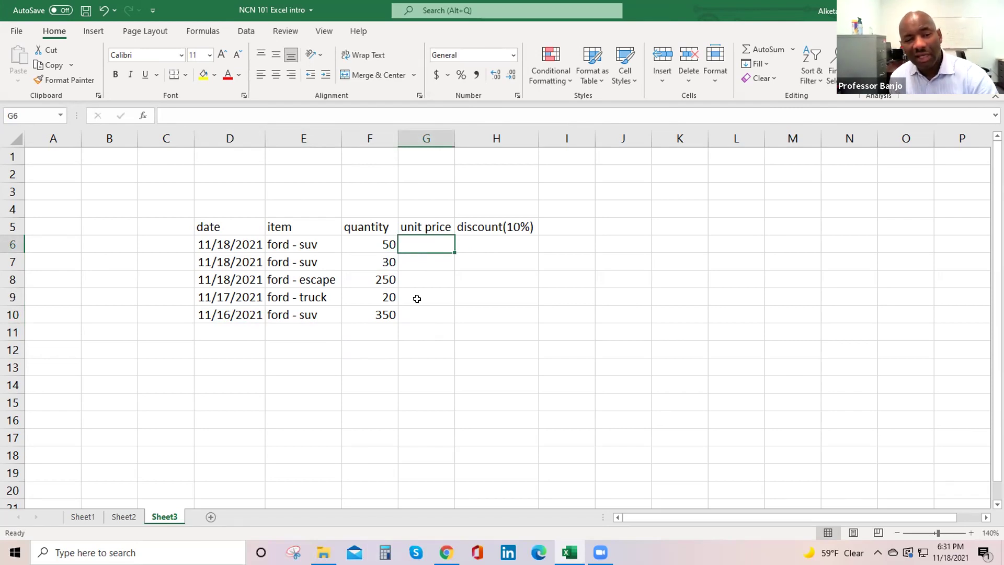
left_click(377, 311)
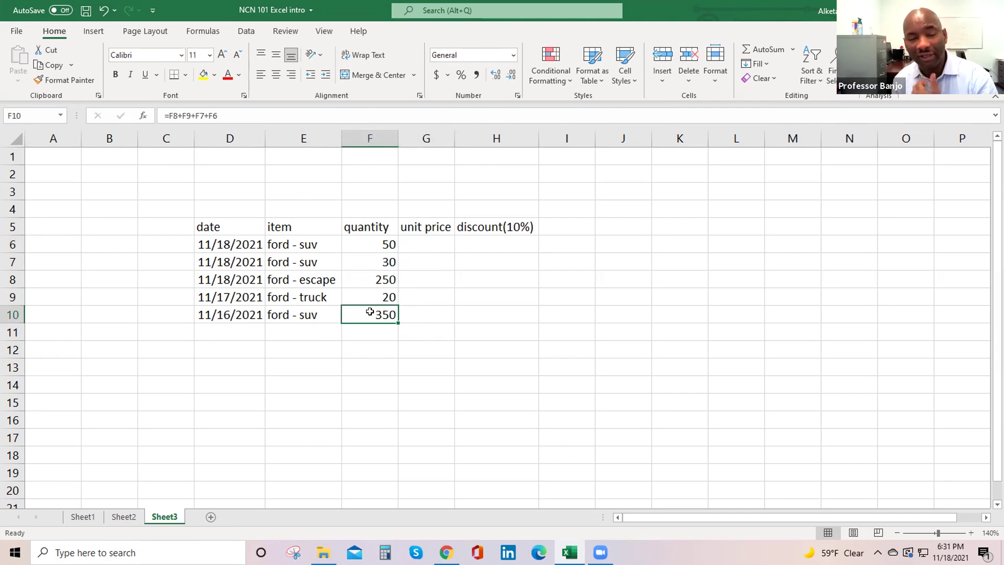
type("45")
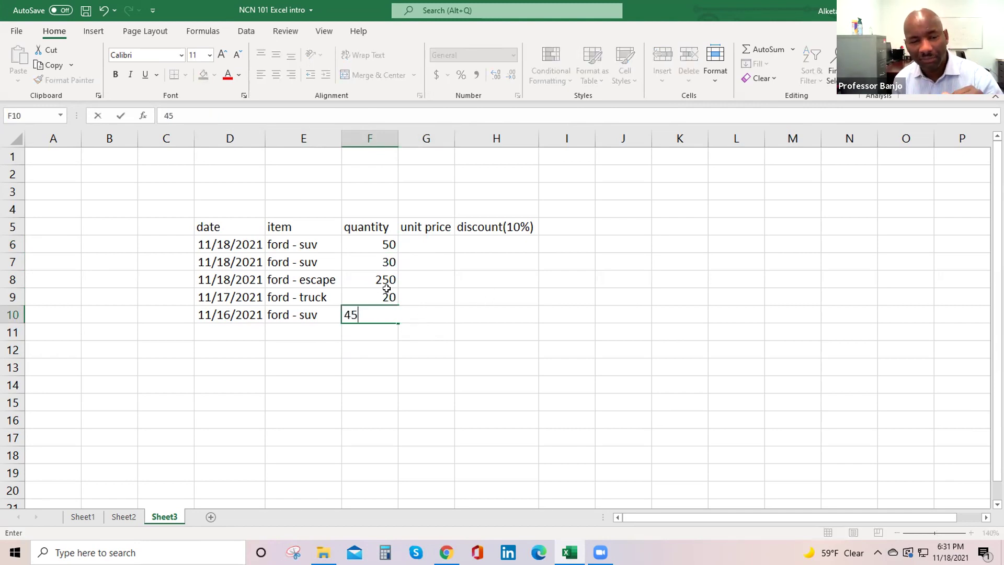
left_click(104, 10)
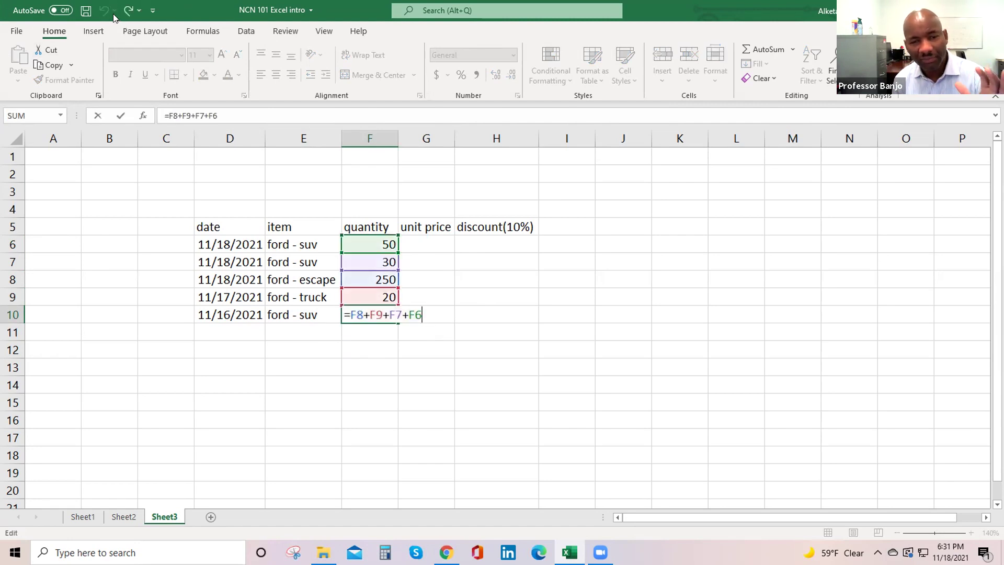
key("ctrl+Return")
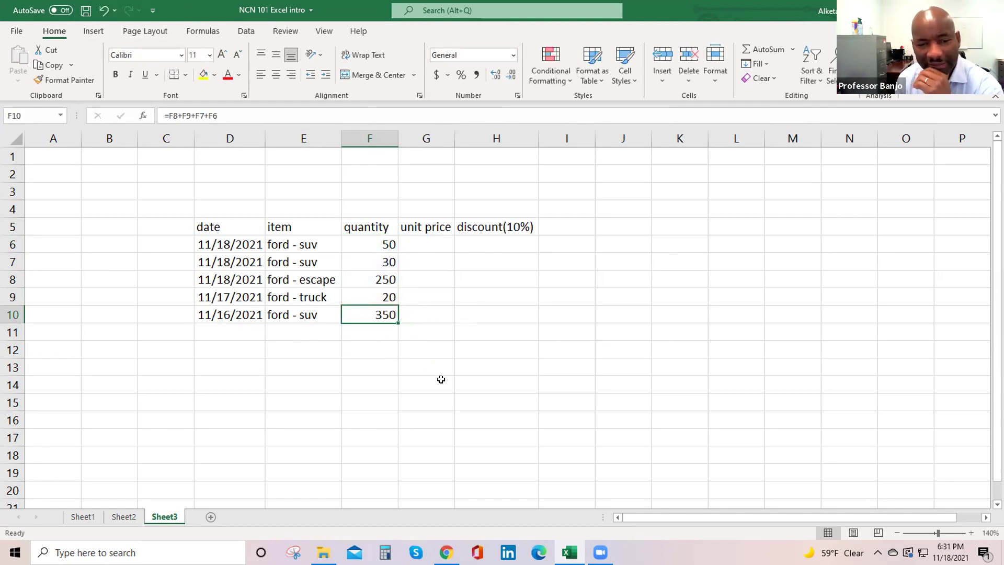
Step: Replace the formula in F10 with the quantity 45
key("Delete")
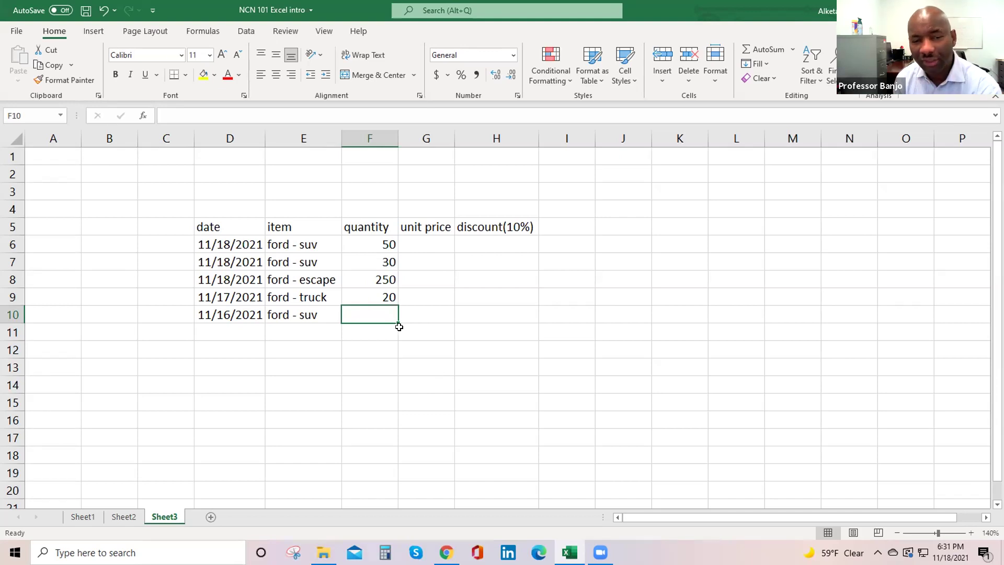
type("45")
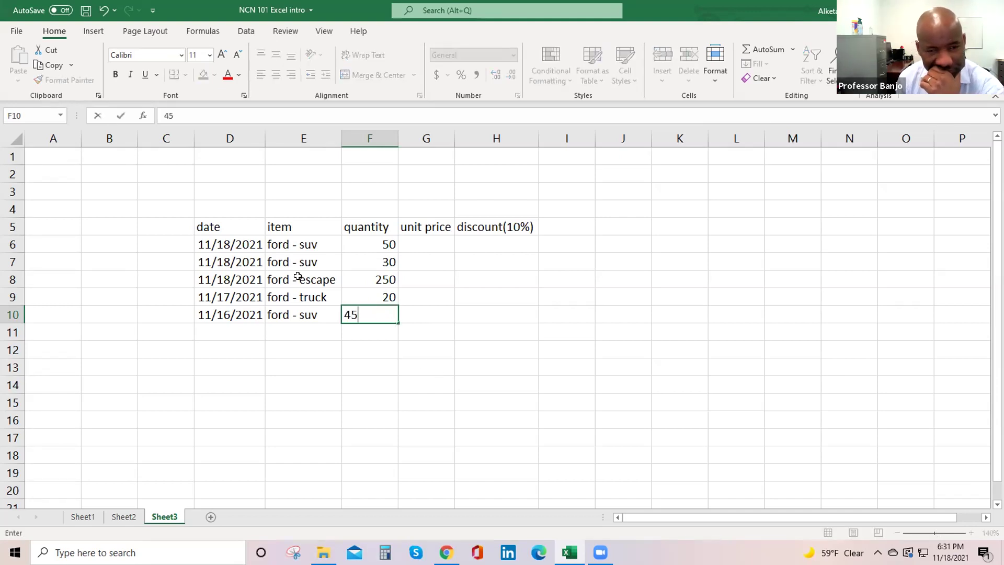
key("Tab")
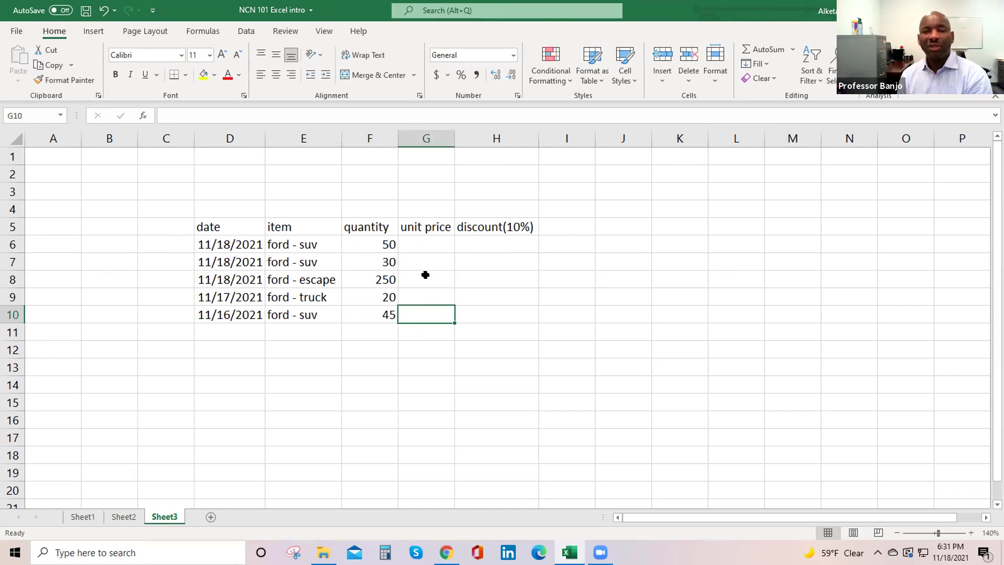
Step: Enter the unit price 21000, without a thousands separator, in G6 for the first data row
left_click(430, 240)
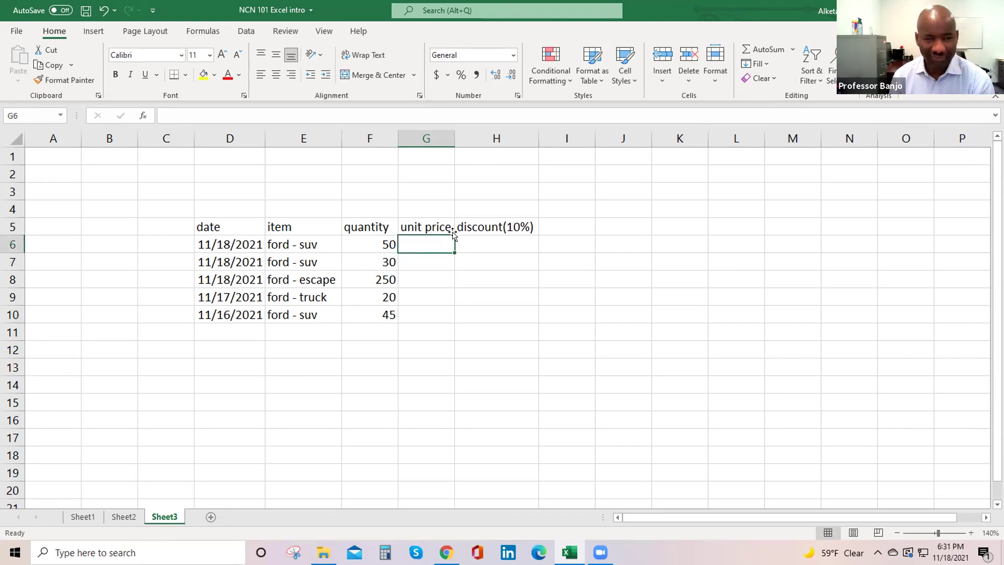
type("21")
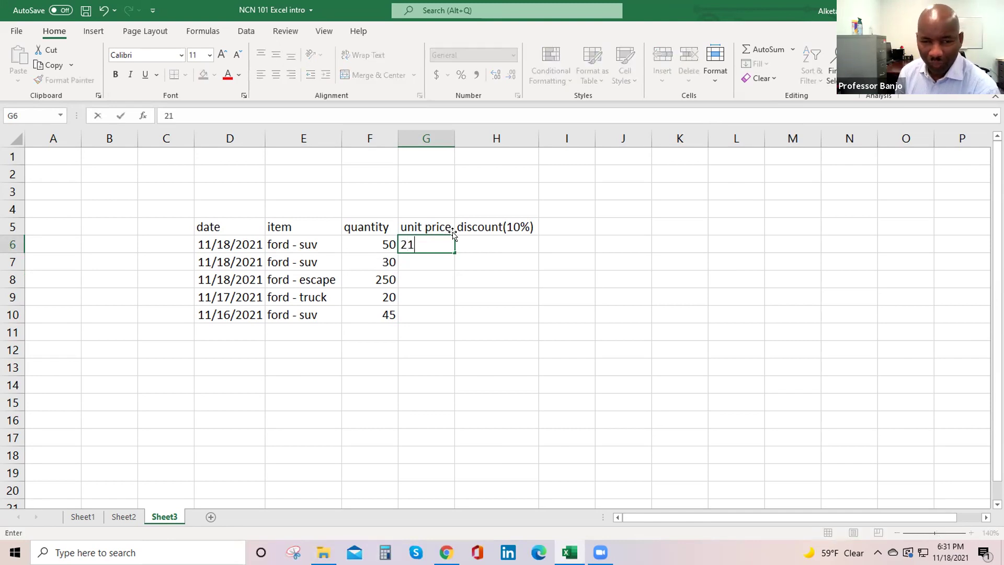
type(",000")
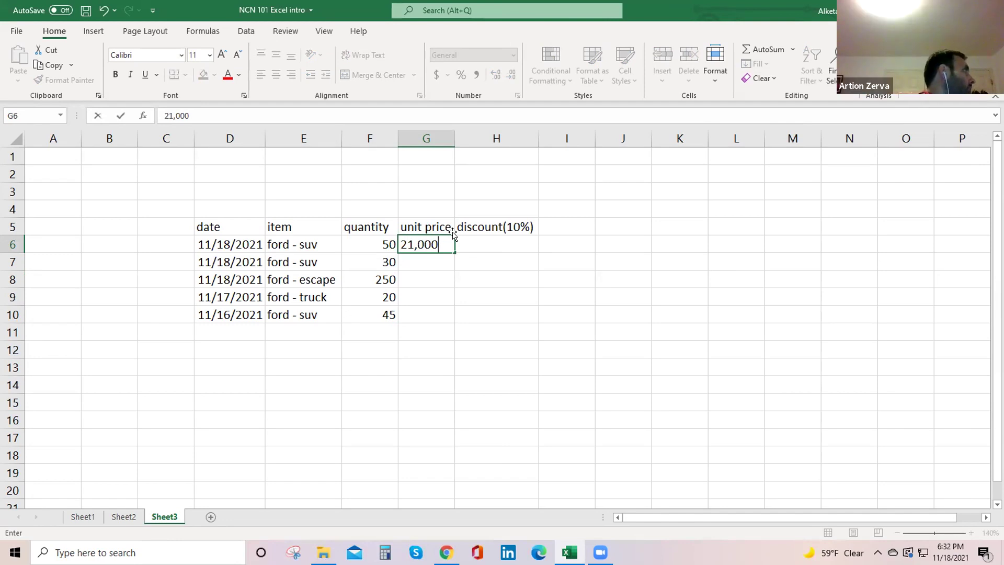
key("BackSpace")
key("BackSpace")
key("BackSpace")
key("BackSpace")
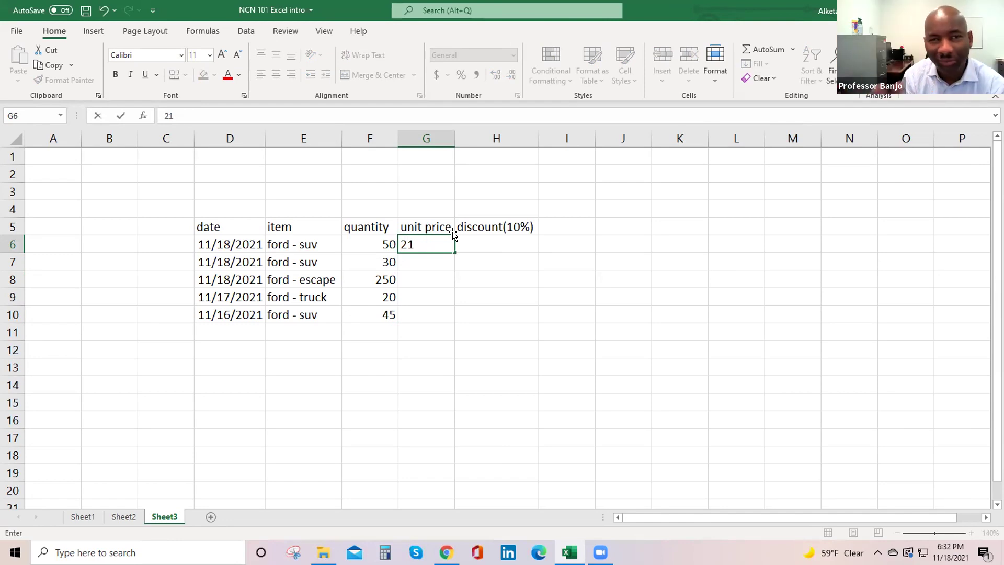
type("000")
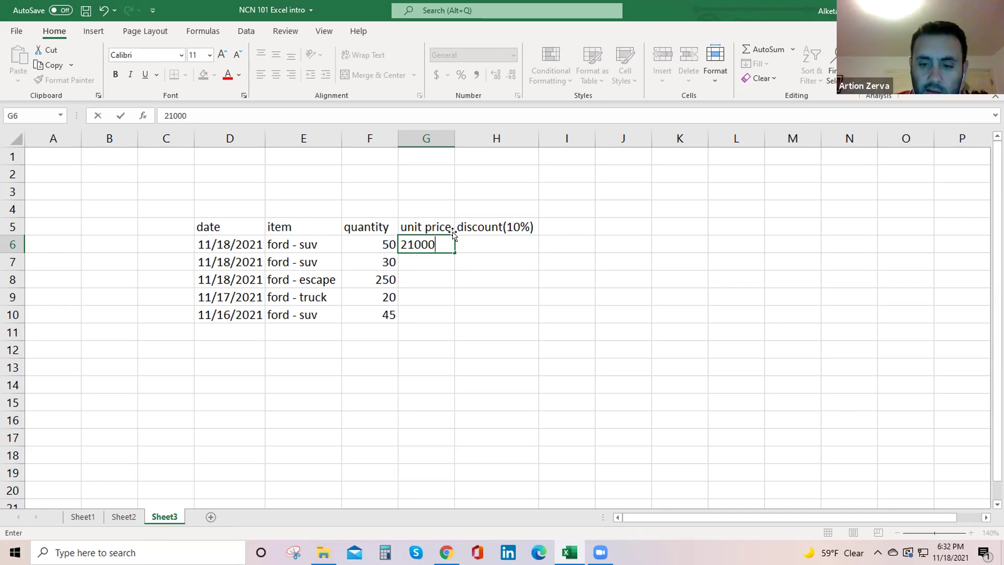
key("Return")
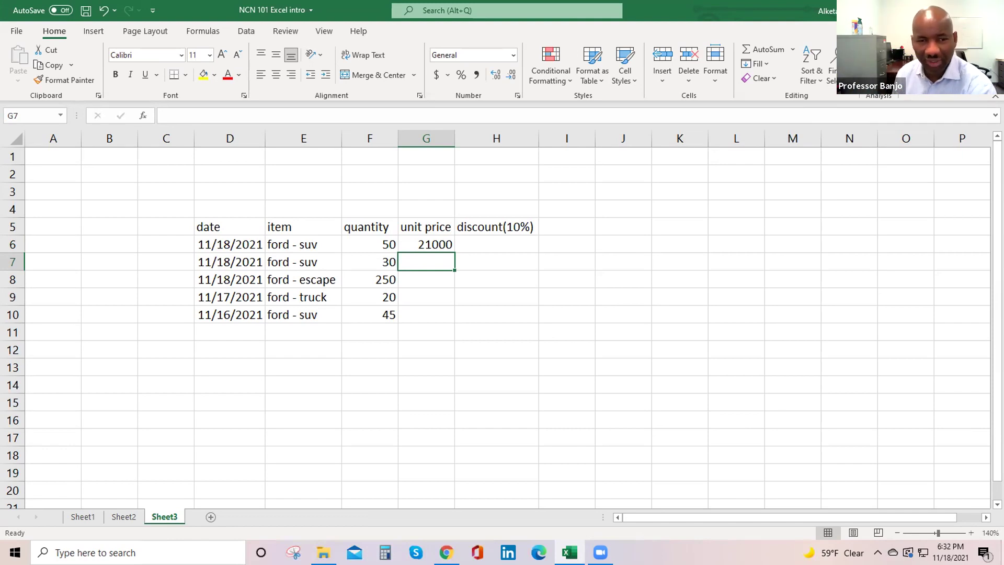
Step: Fill in the remaining unit prices in G7 to G10 with 21000, 19500, 26000 and 26000
type("21000")
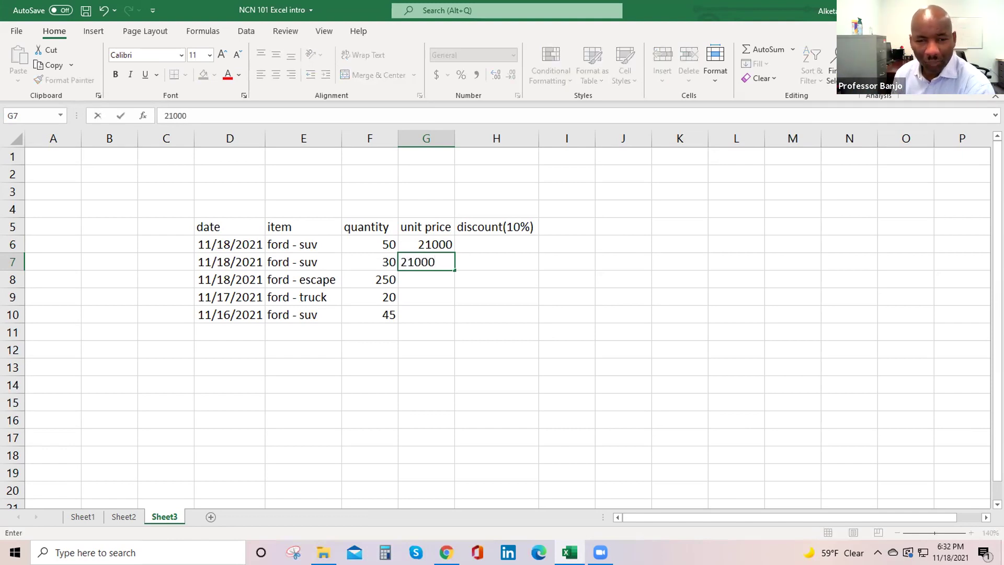
key("Return")
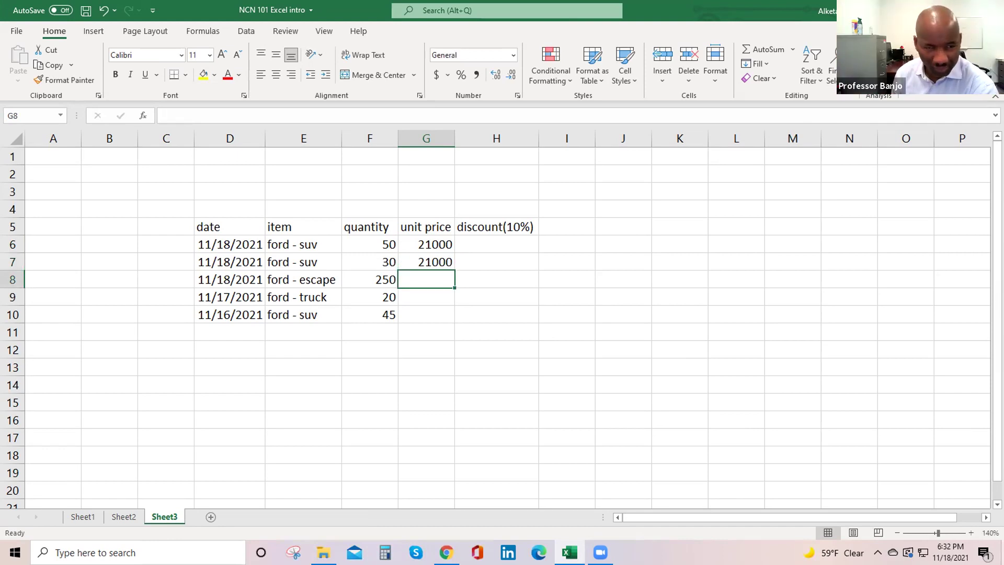
type("19500")
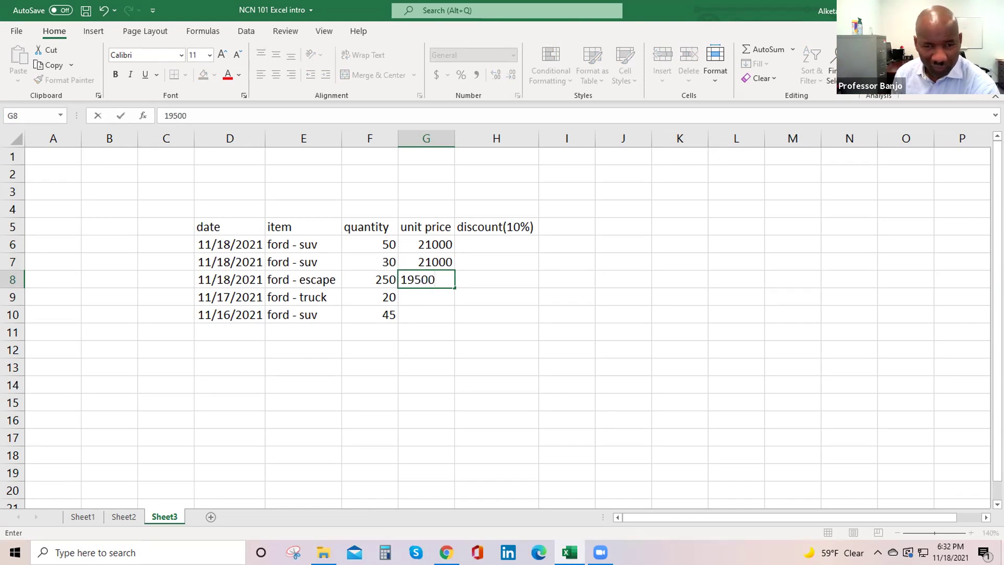
key("Return")
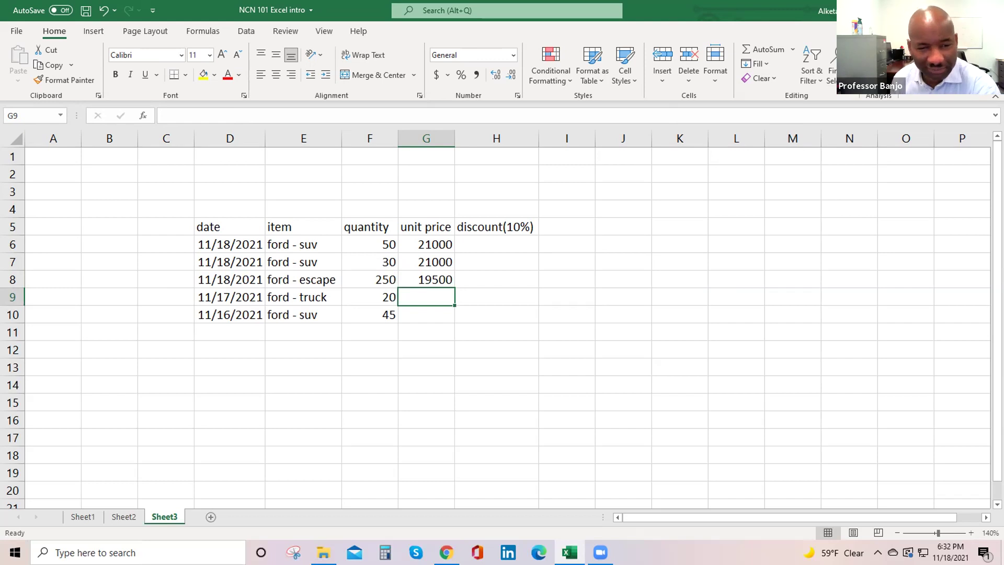
type("26000")
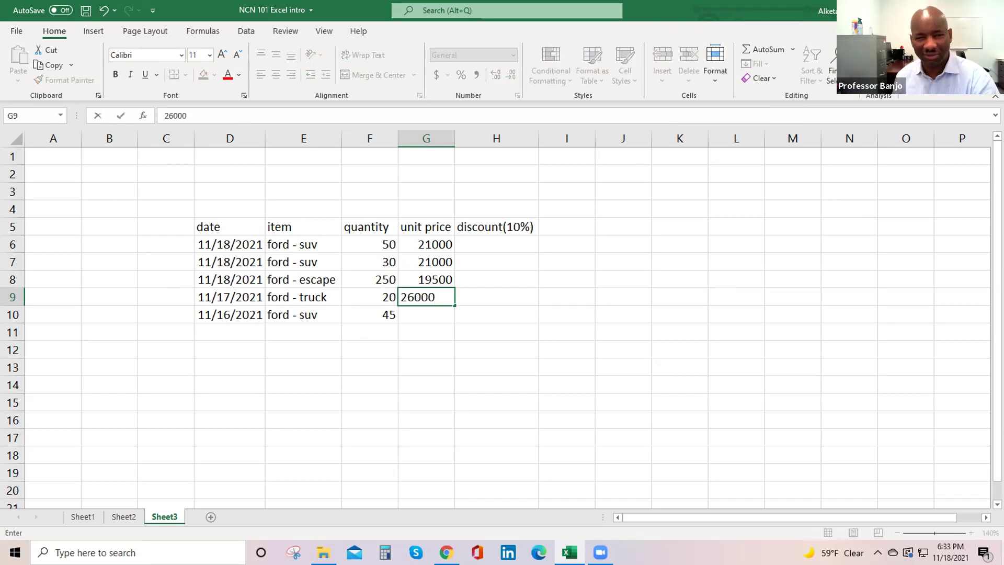
key("Return")
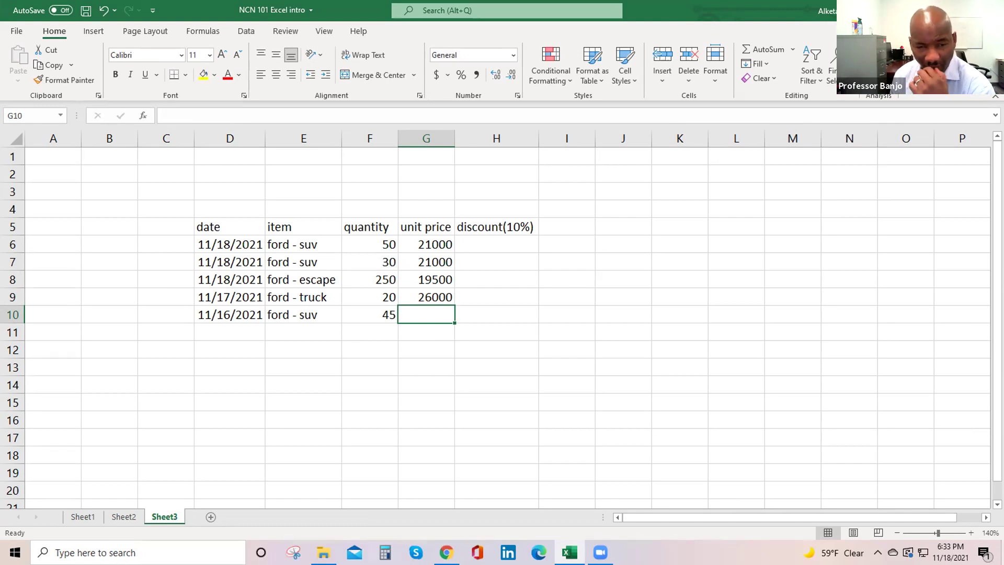
type("26000")
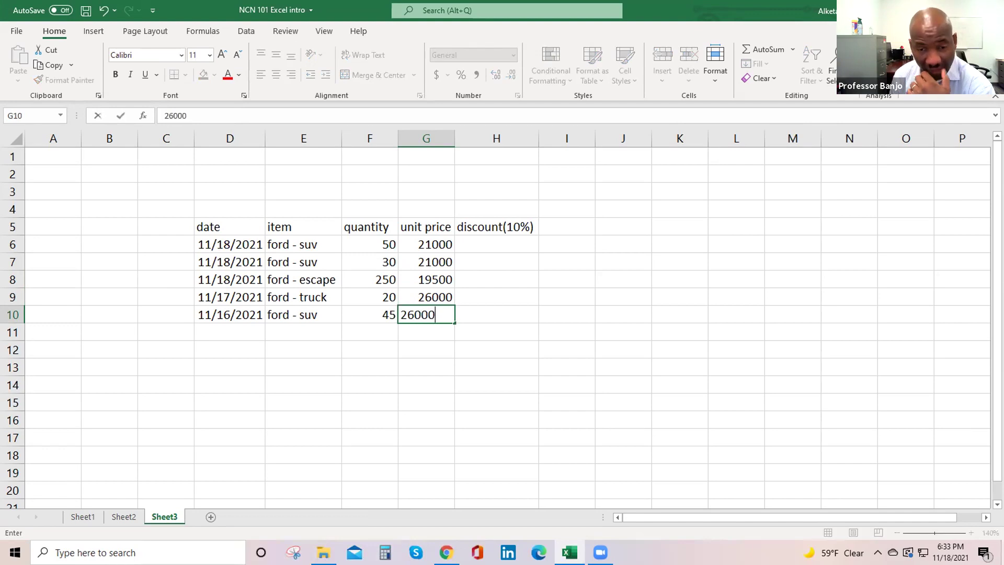
key("Return")
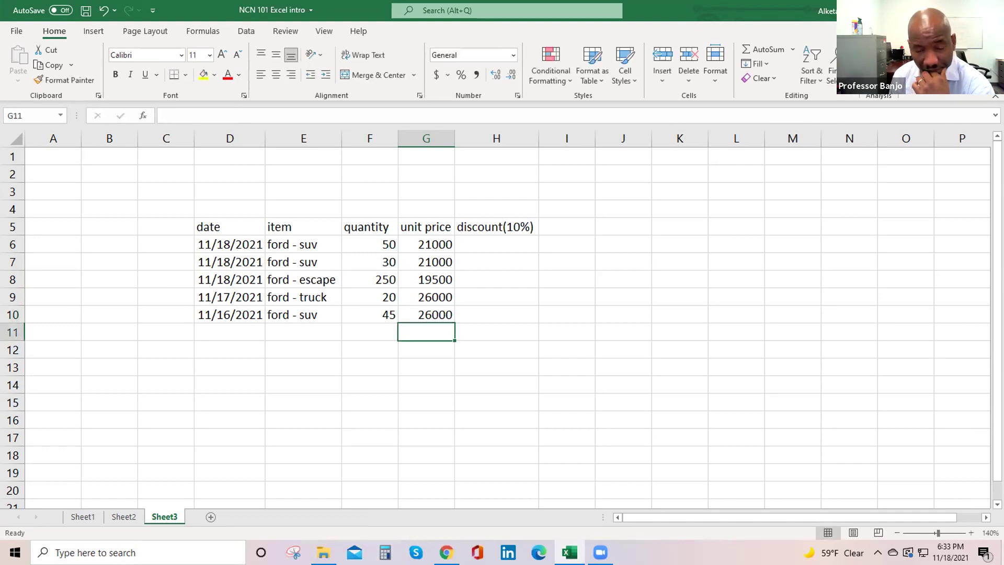
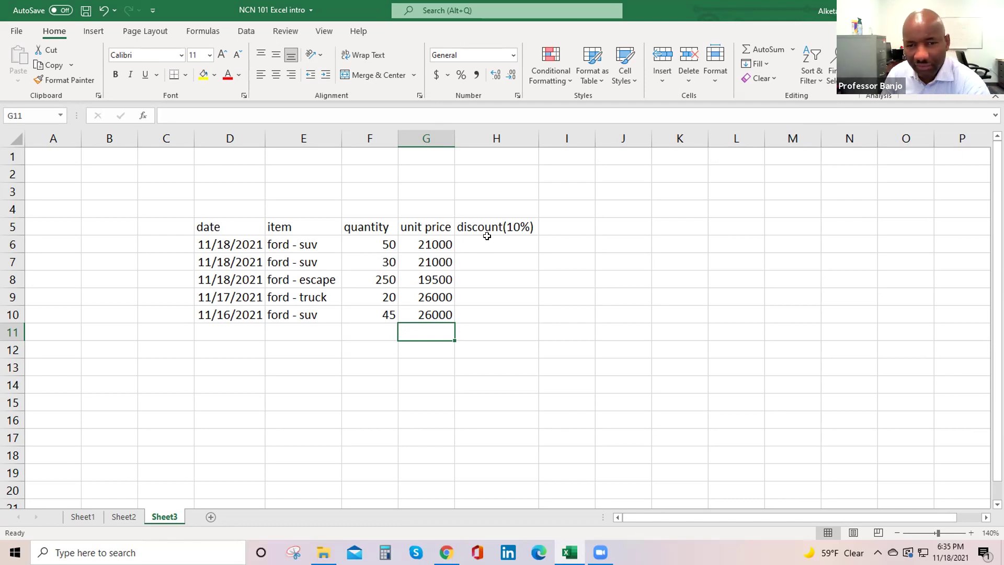
Step: Add the column header "total" in I5, beside the discount header
left_click(570, 223)
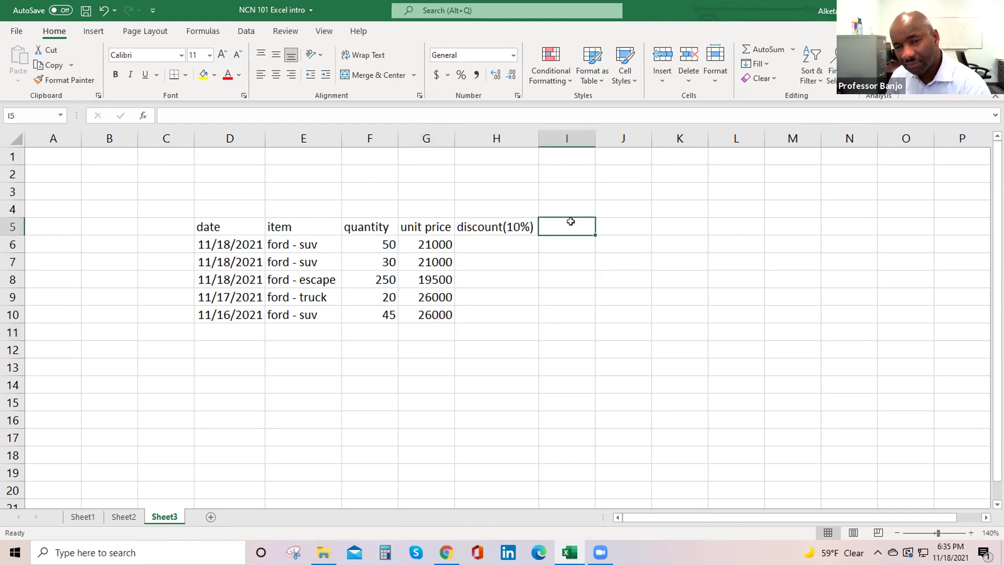
type("total")
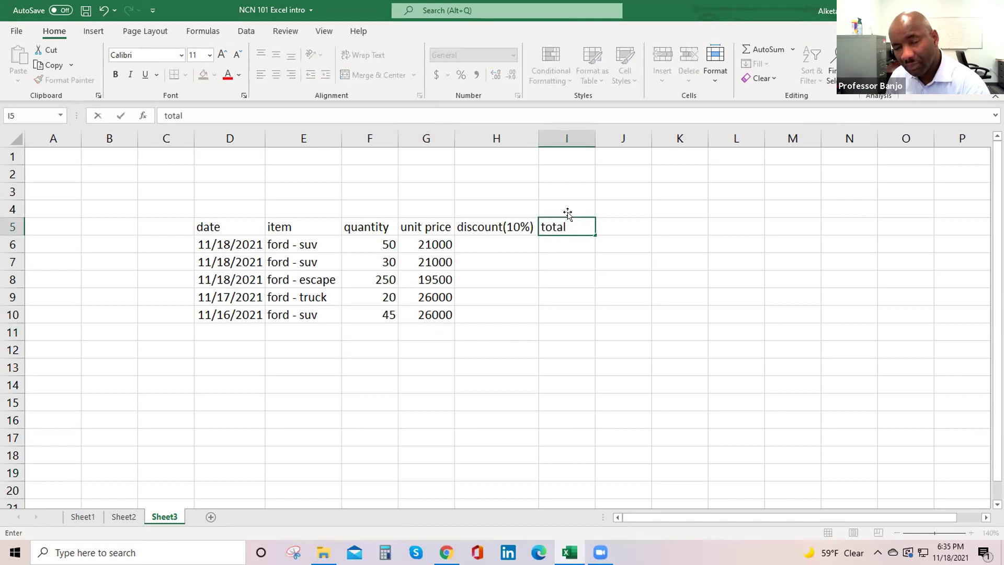
key("Return")
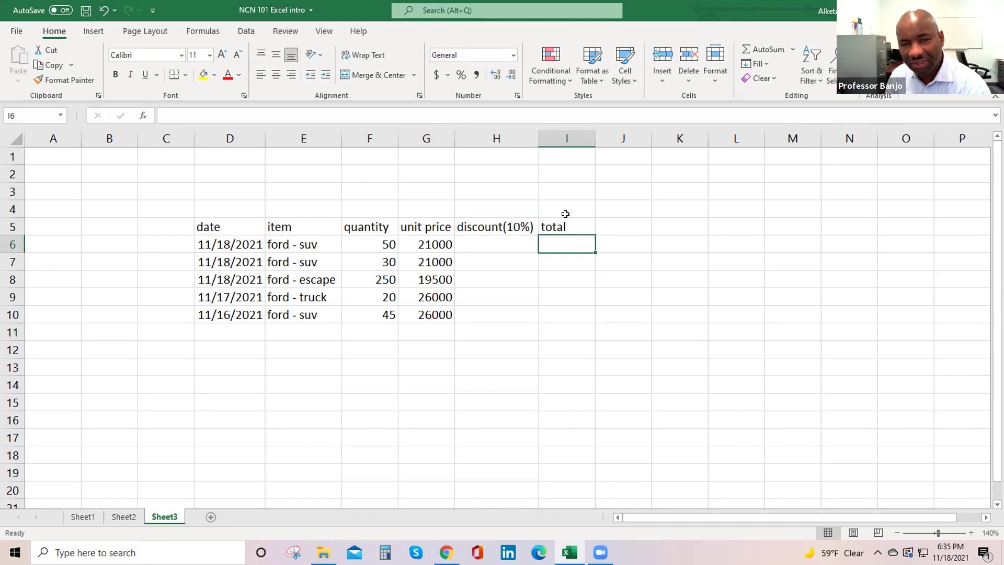
Step: Add the column header "total after discount" in J5 and autofit column J to it
left_click(619, 226)
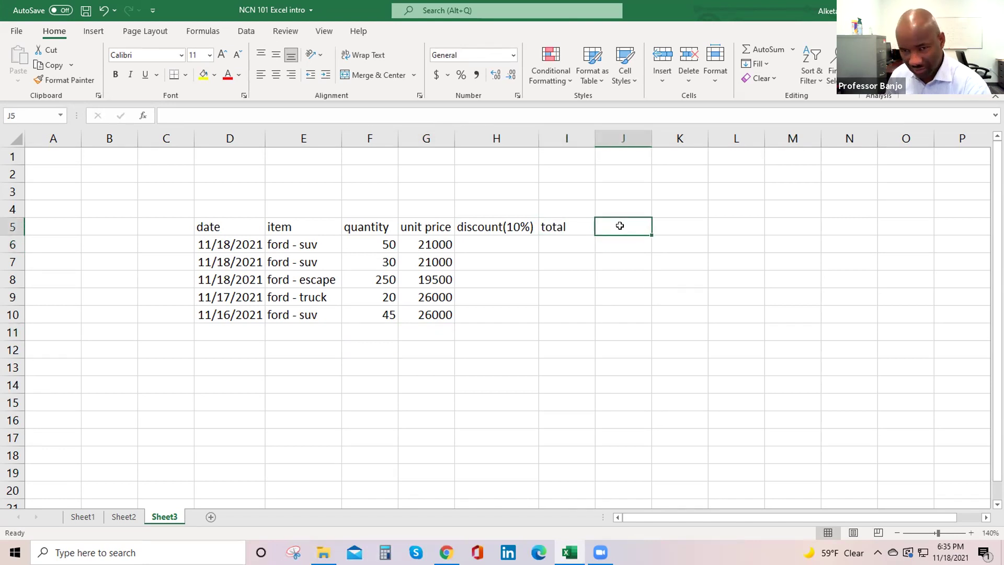
type("tot")
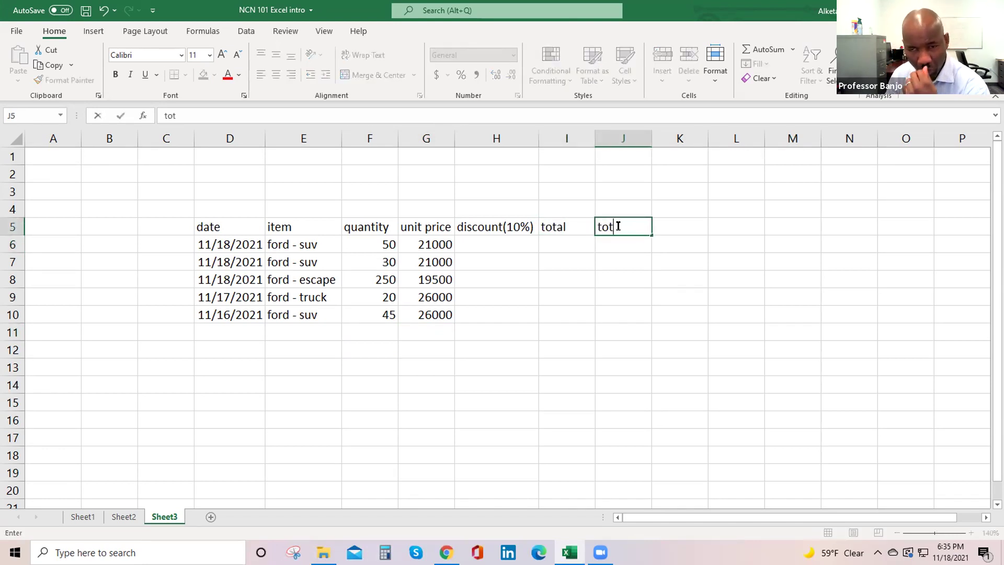
type("alafter ")
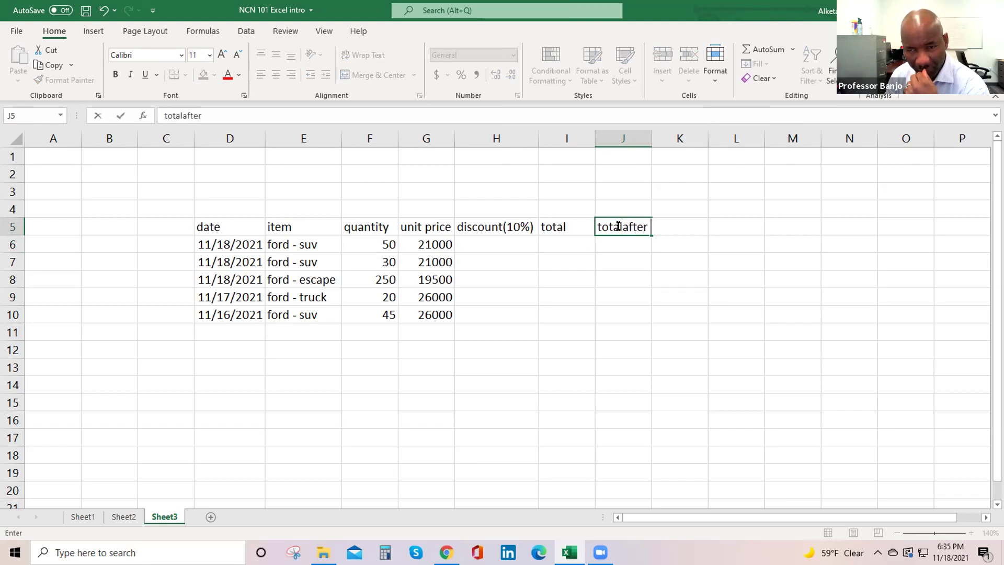
type("discount")
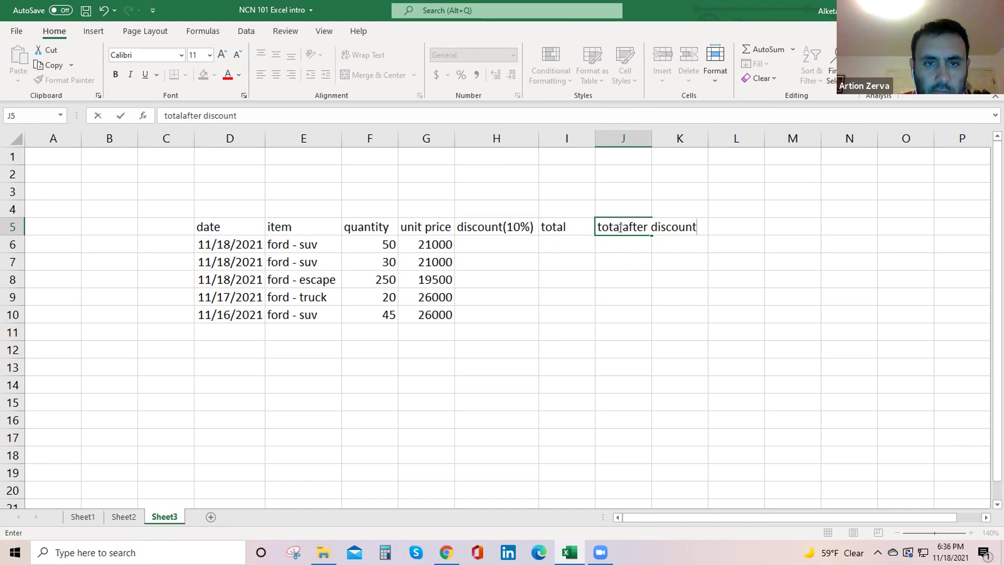
left_click(622, 227)
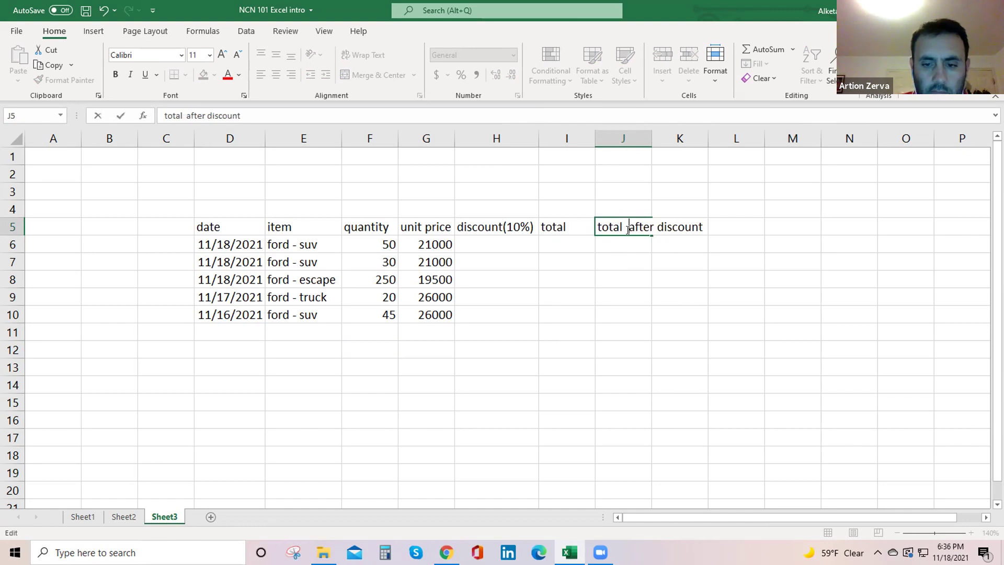
key("BackSpace")
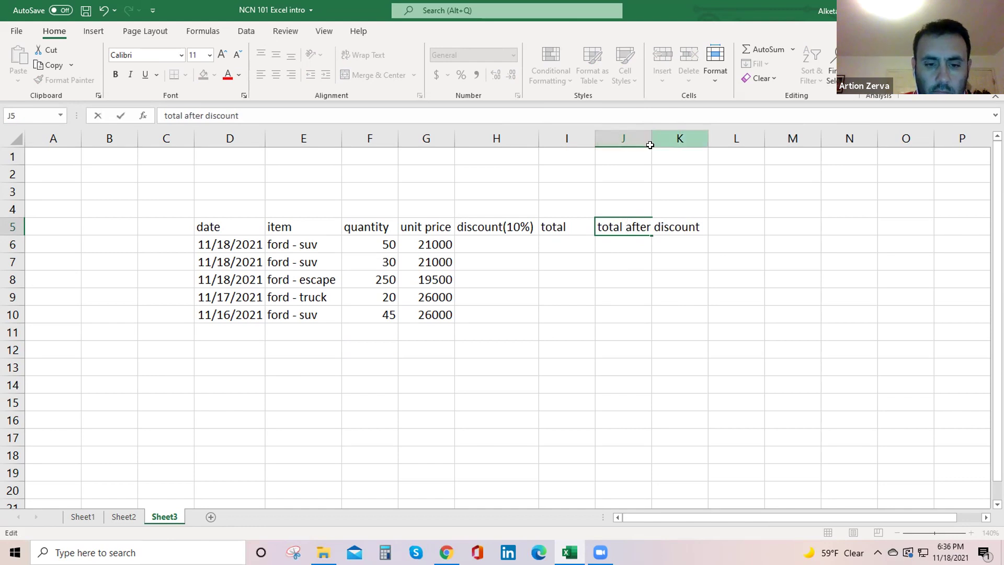
left_click(639, 168)
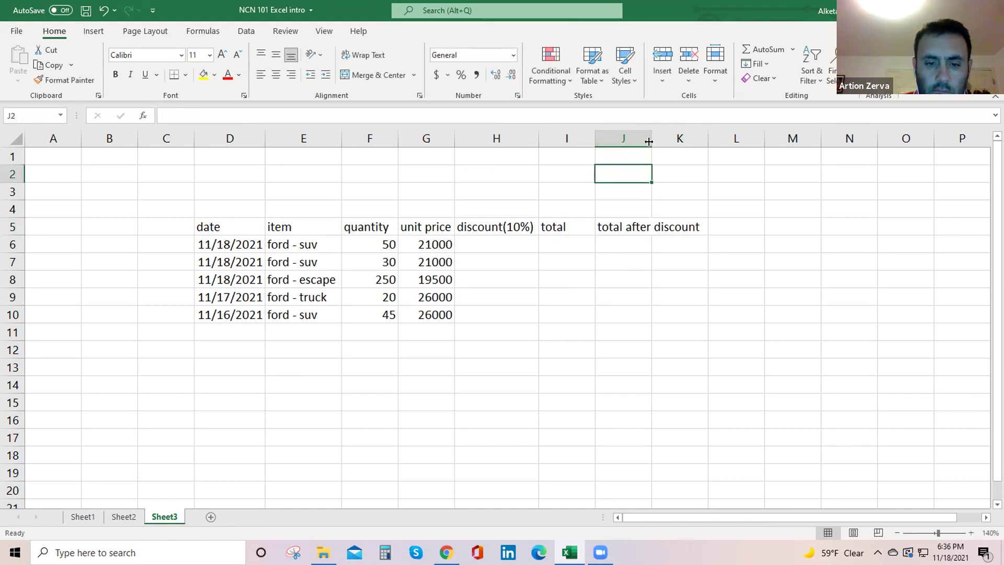
double_click(649, 142)
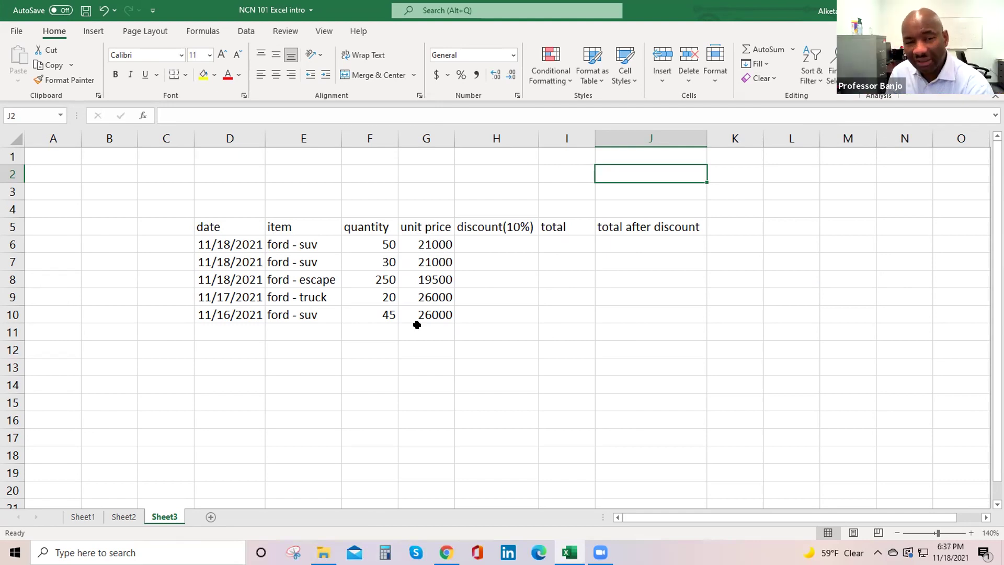
Step: Select the whole unit price column G and choose the Currency category in its cell format settings
left_click(417, 204)
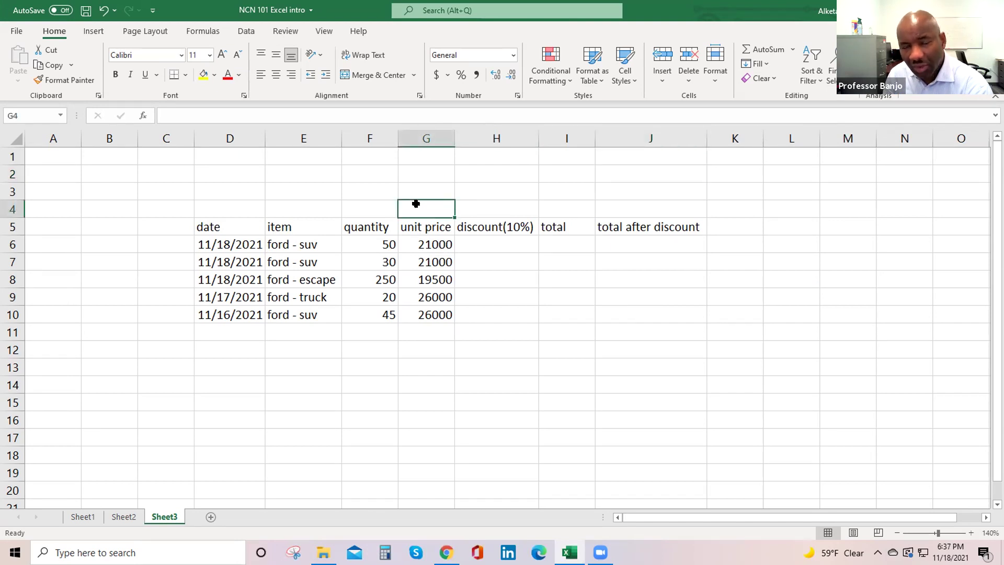
left_click(426, 135)
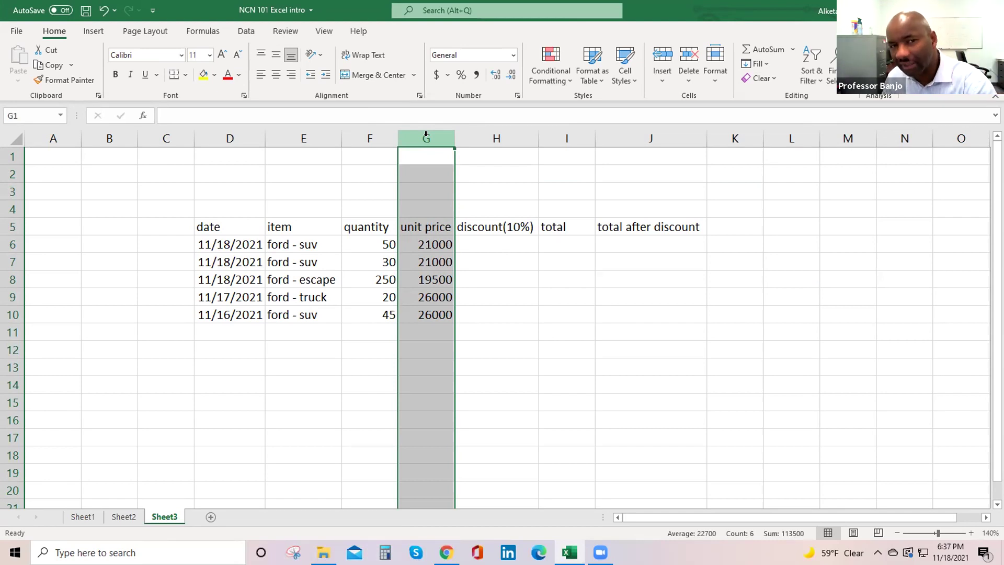
right_click(427, 139)
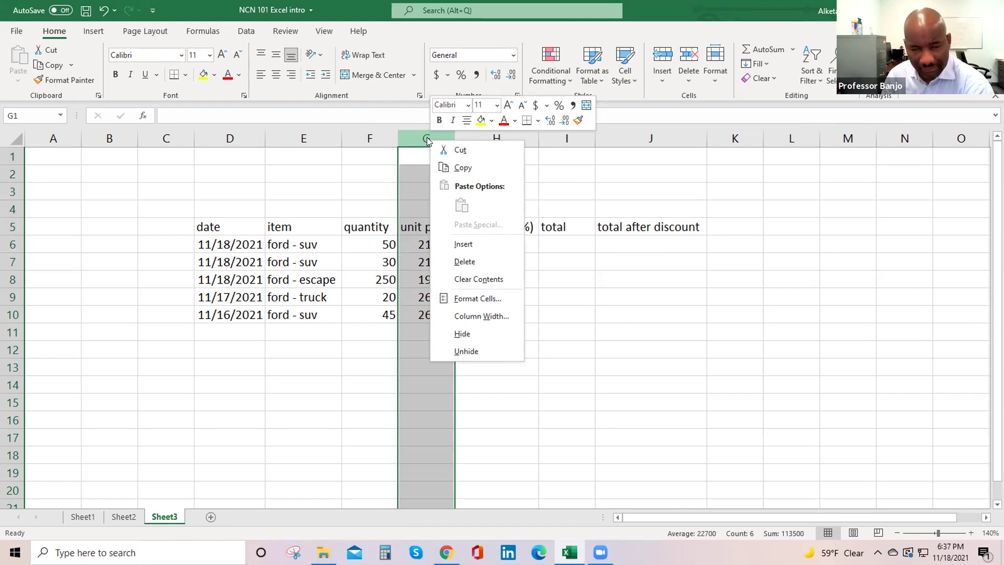
left_click(492, 296)
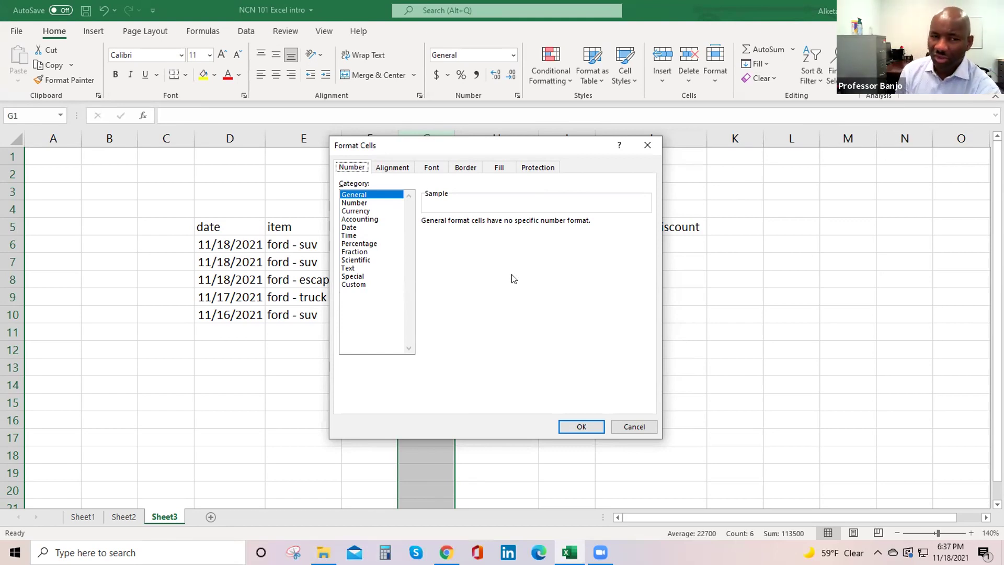
left_click(370, 213)
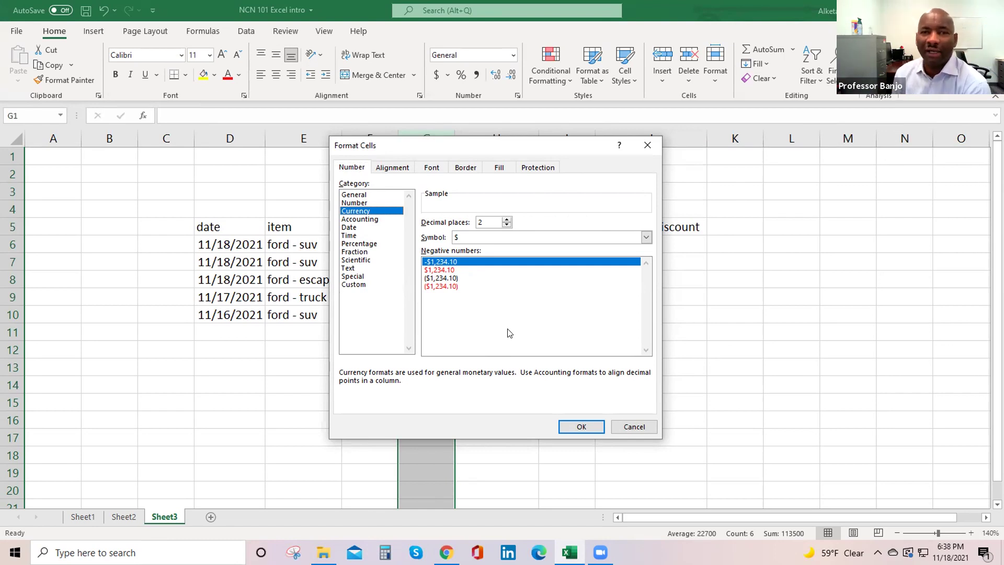
Step: Browse the available currency symbols for the unit price column's format, from the Armenian entries to the Nigerian ones
left_click(646, 238)
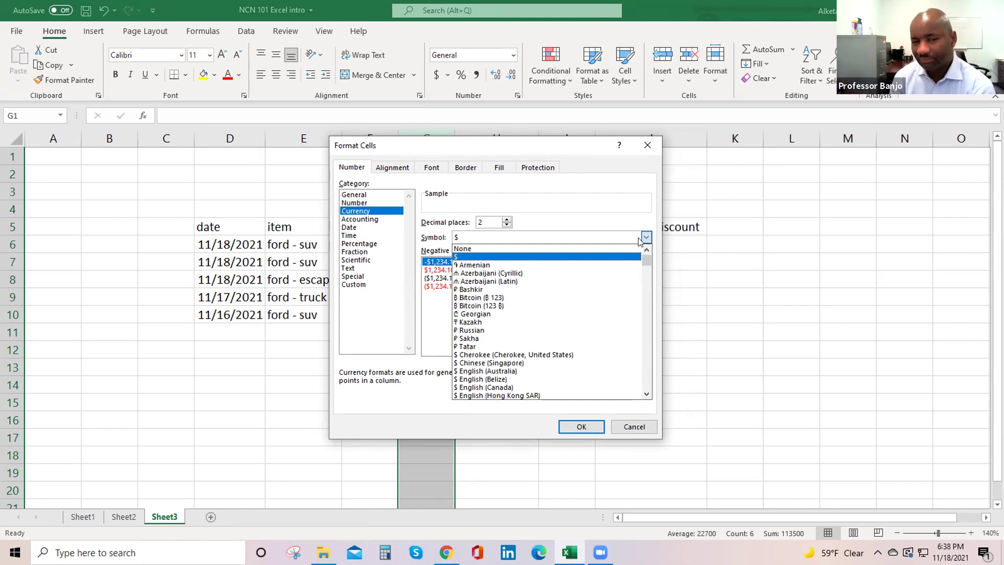
scroll(621, 313, "down", 2)
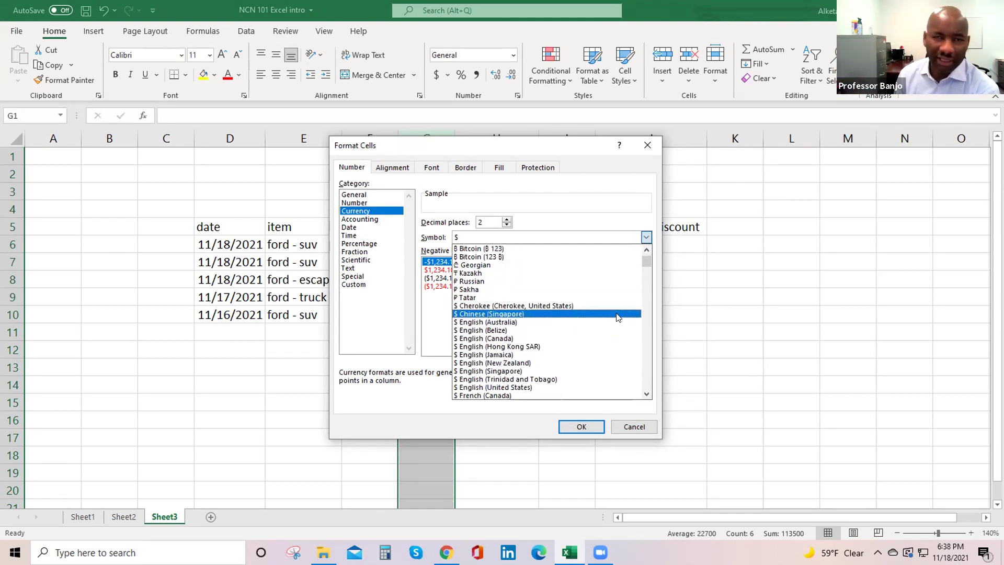
scroll(616, 318, "up", 2)
scroll(615, 317, "up", 1)
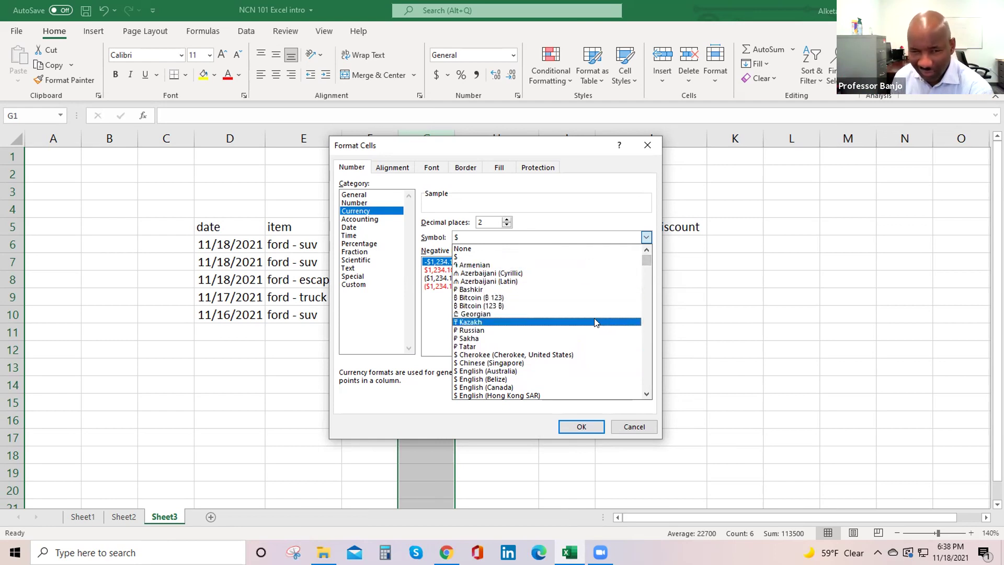
scroll(591, 328, "down", 1)
scroll(591, 328, "down", 3)
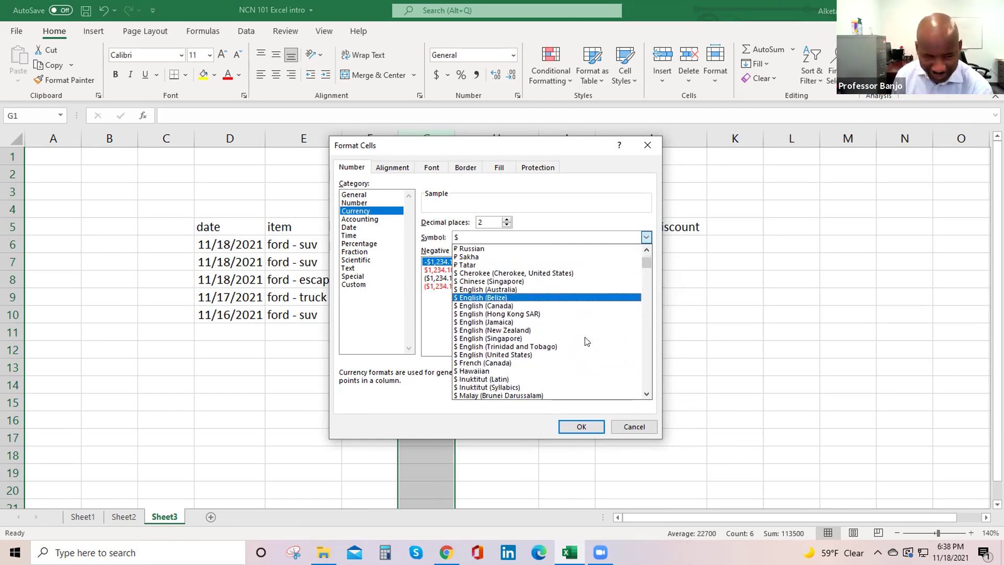
scroll(586, 341, "down", 1)
scroll(587, 341, "up", 4)
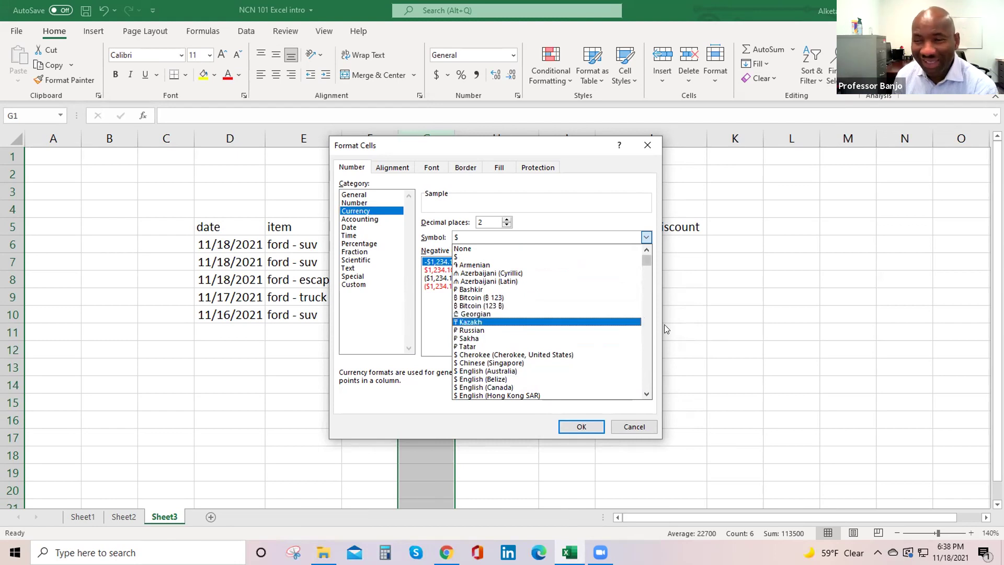
scroll(596, 325, "down", 2)
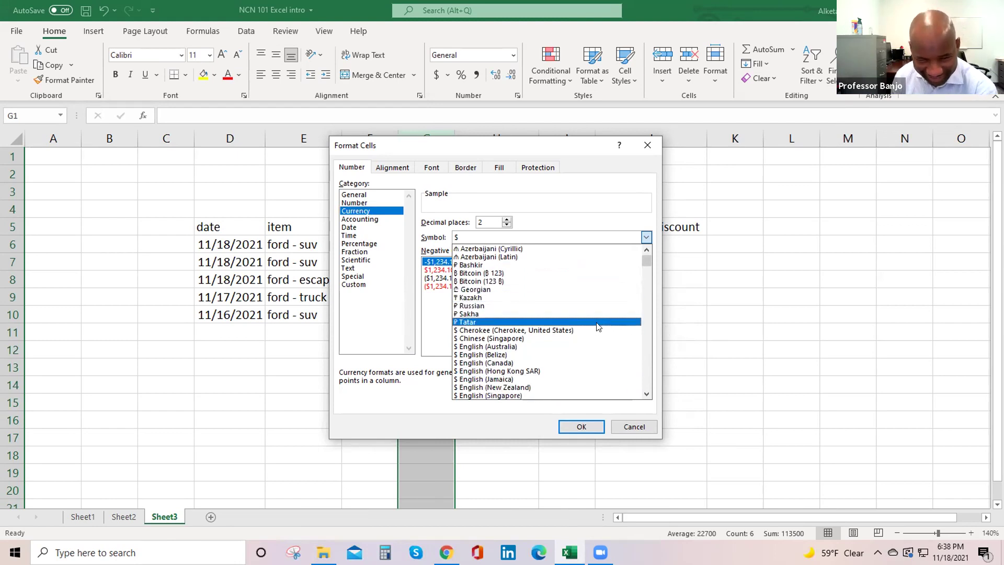
scroll(594, 317, "up", 2)
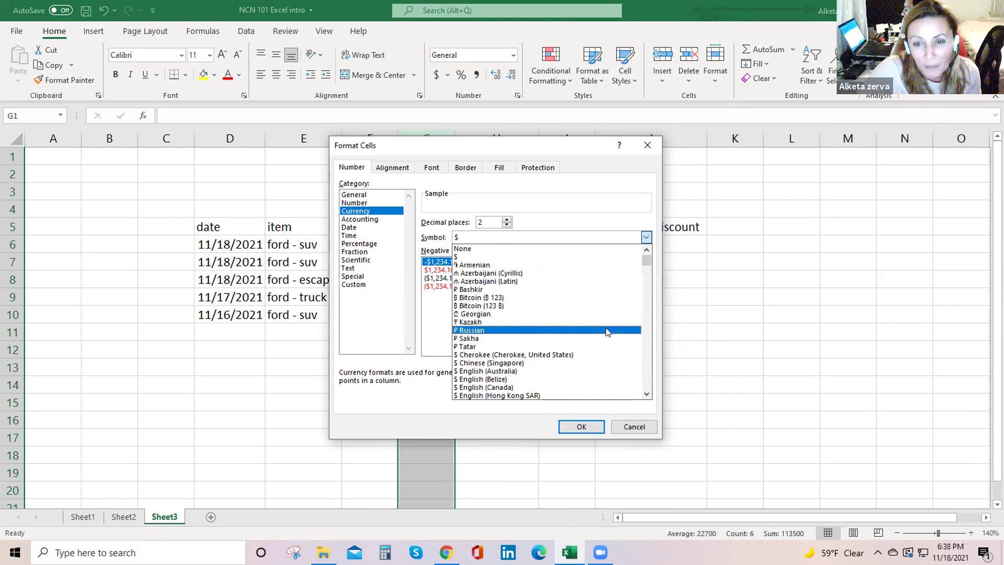
scroll(606, 331, "down", 6)
scroll(605, 331, "down", 4)
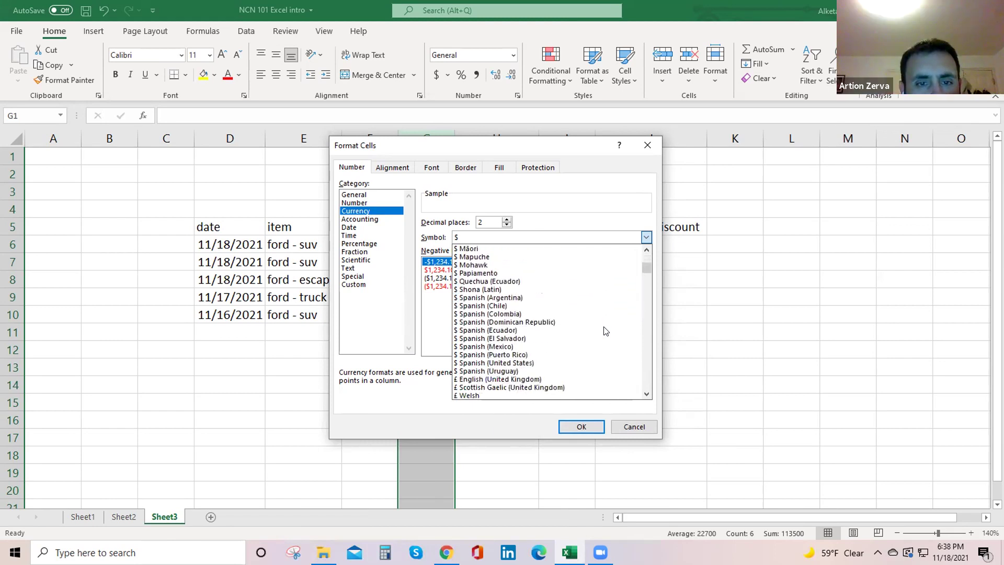
scroll(605, 330, "down", 2)
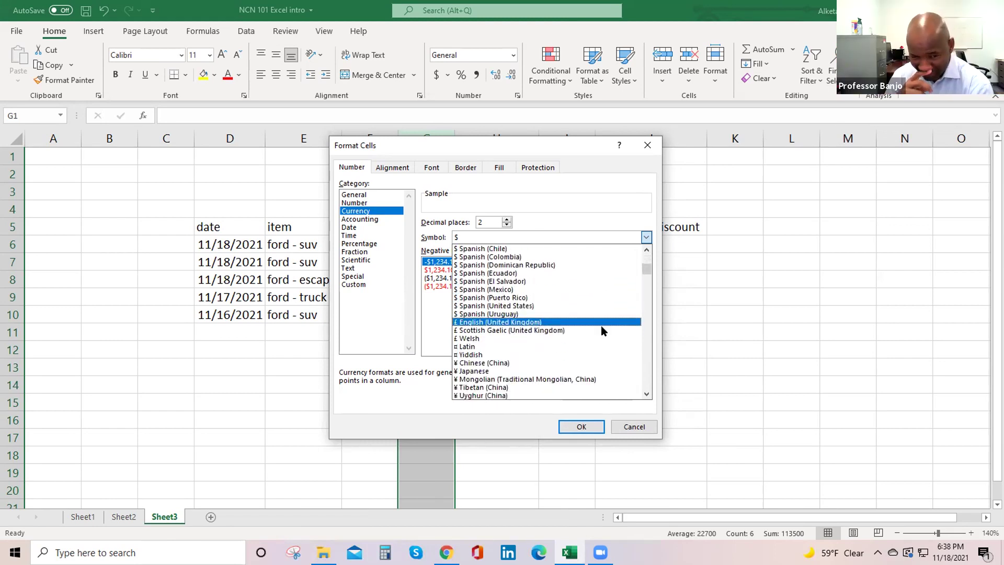
scroll(601, 327, "down", 1)
scroll(601, 330, "down", 1)
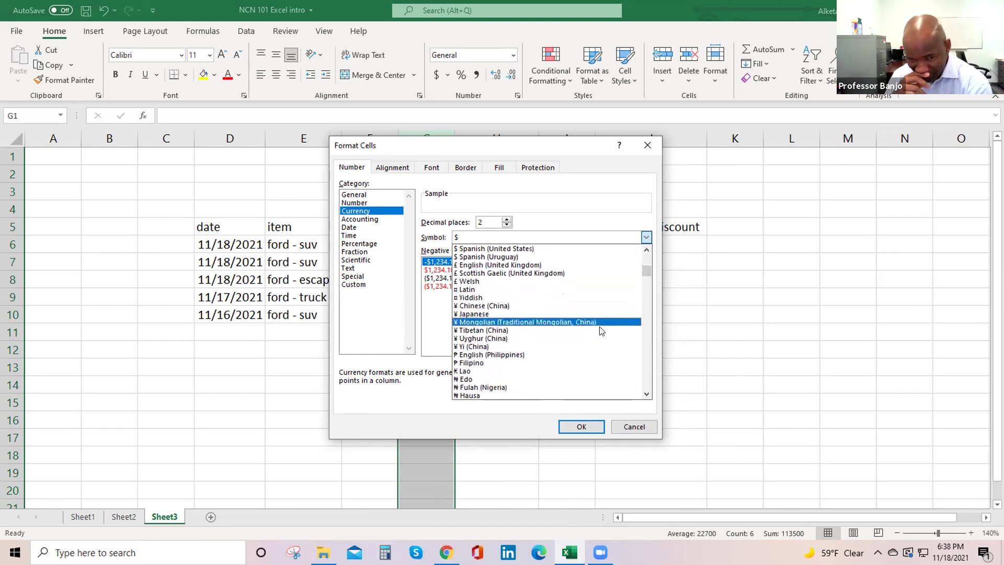
scroll(600, 330, "up", 1)
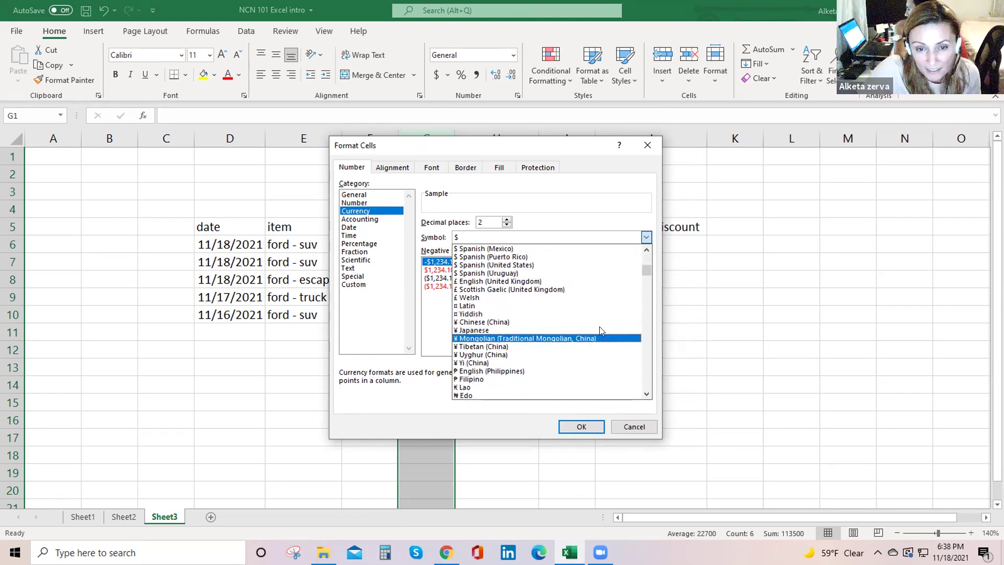
scroll(600, 328, "up", 5)
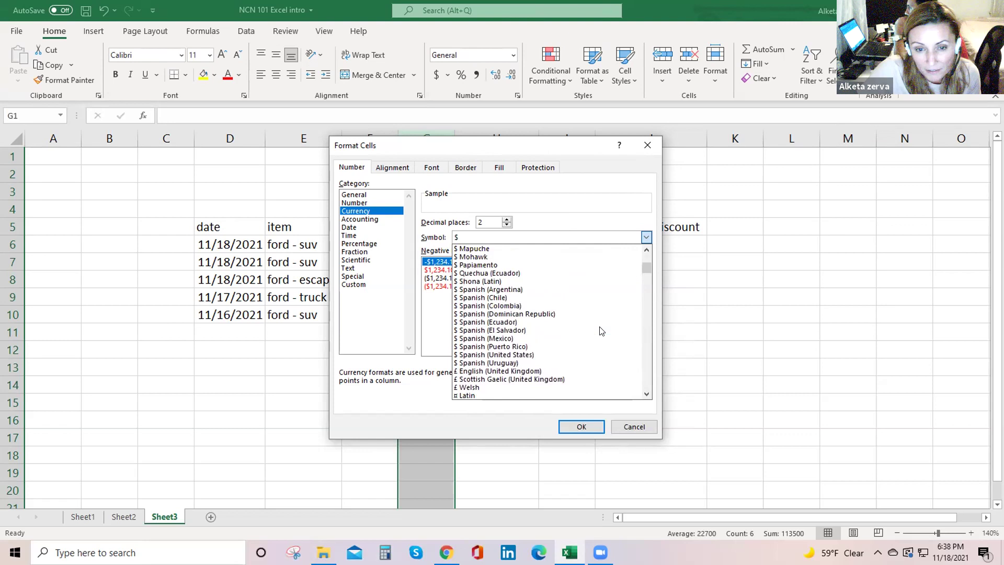
scroll(602, 330, "up", 2)
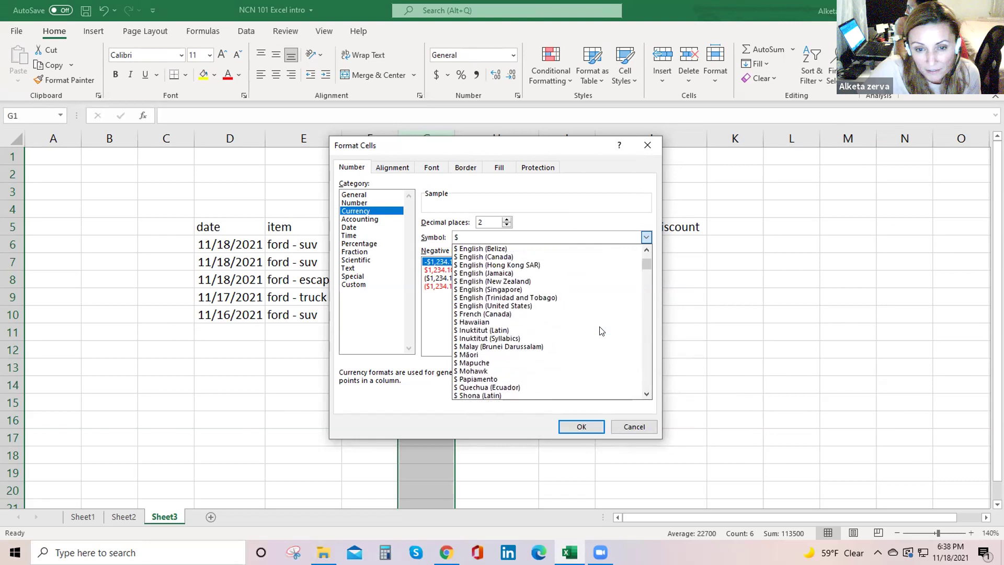
scroll(579, 320, "up", 1)
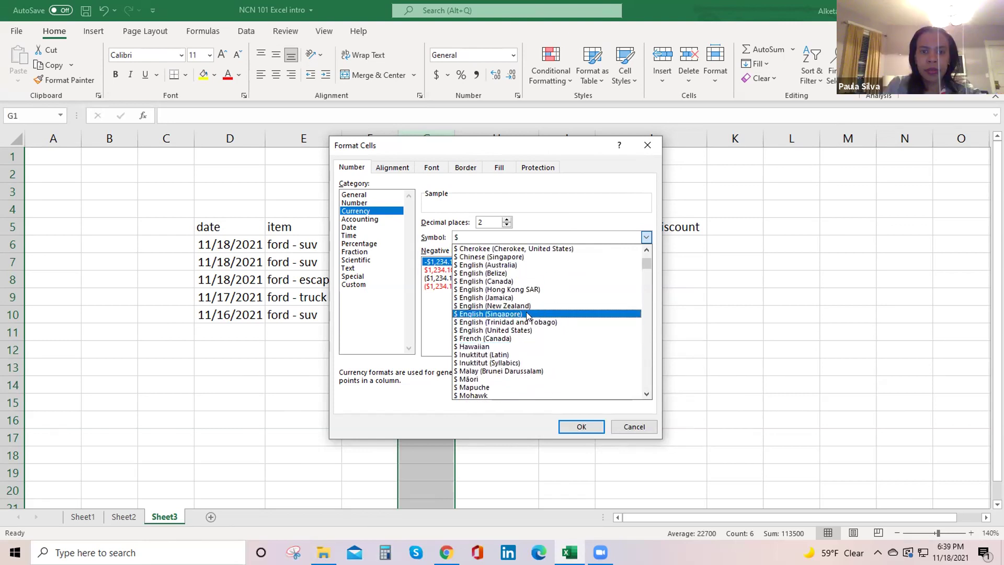
scroll(562, 329, "up", 1)
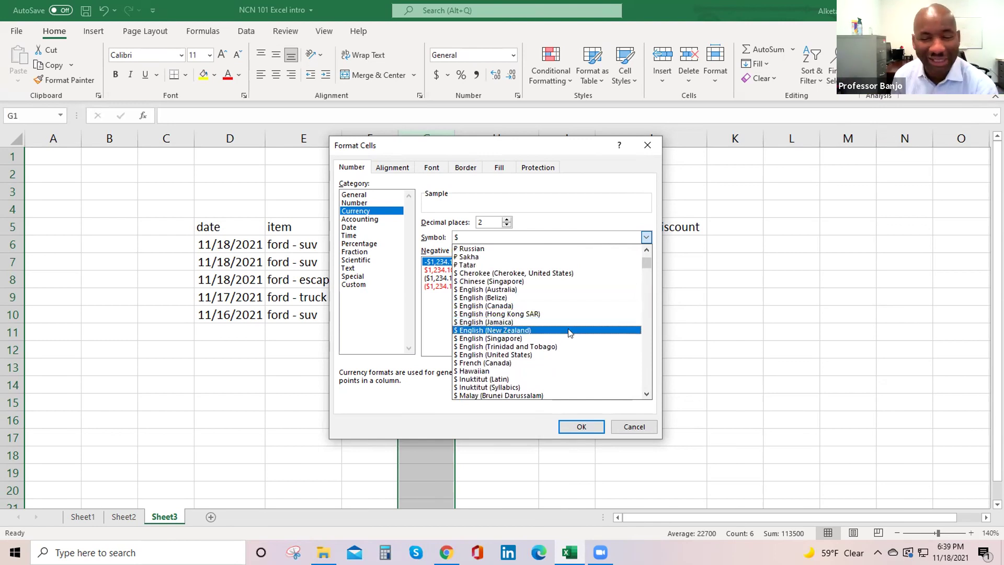
scroll(567, 332, "up", 3)
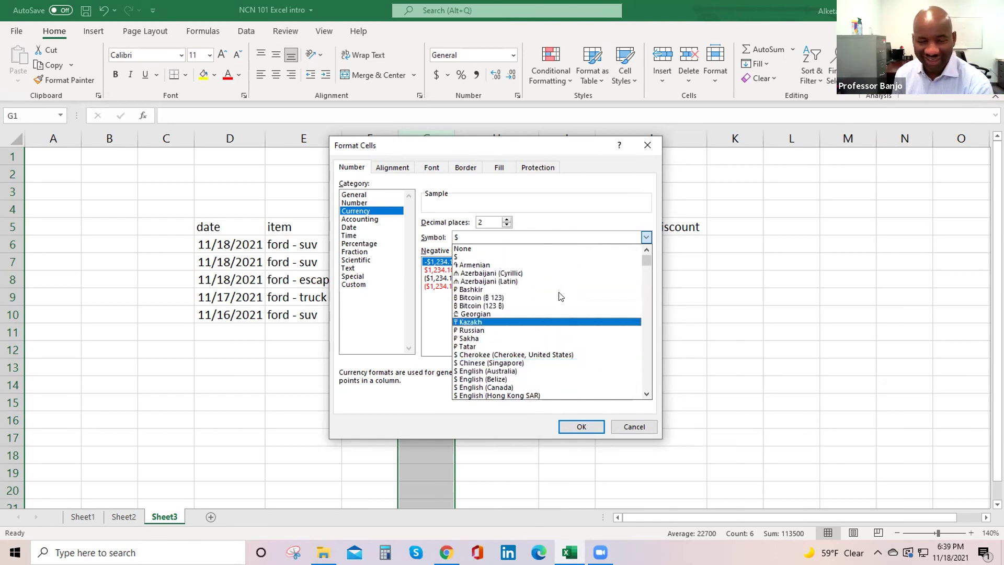
scroll(566, 310, "down", 2)
scroll(565, 310, "up", 2)
Step: Keep the $ symbol with 2 decimal places and apply the Currency format to the unit price column
left_click(646, 238)
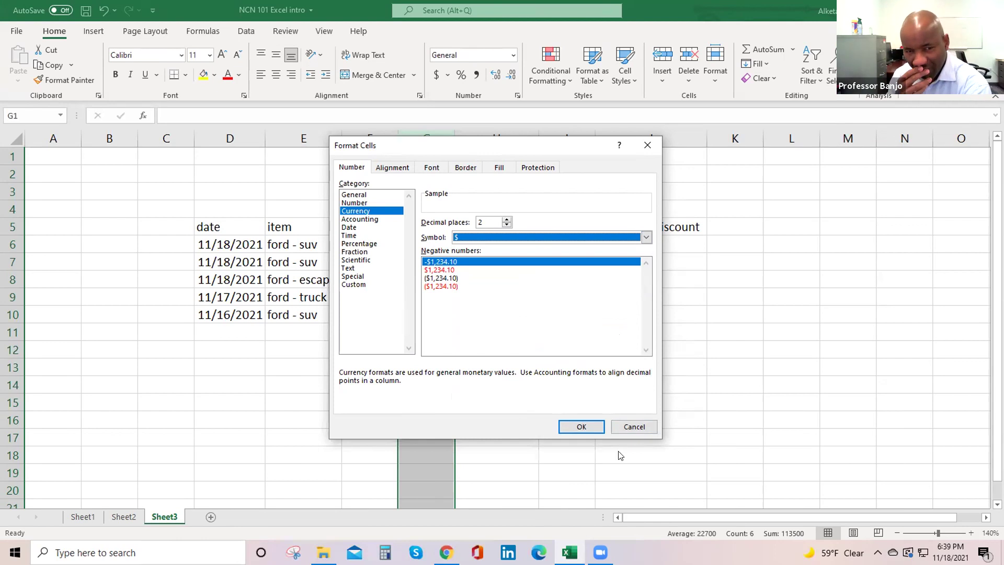
left_click(582, 426)
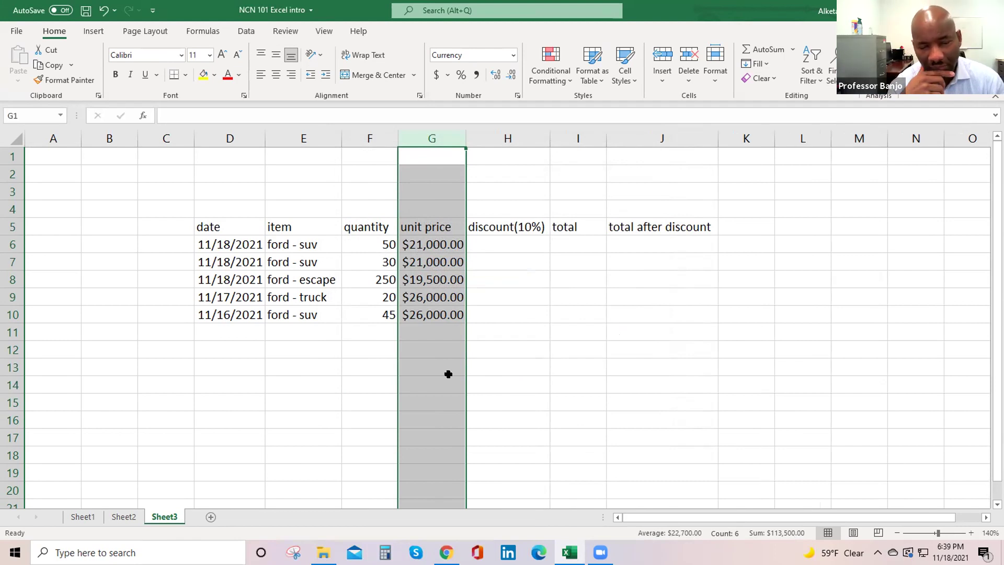
left_click(505, 169)
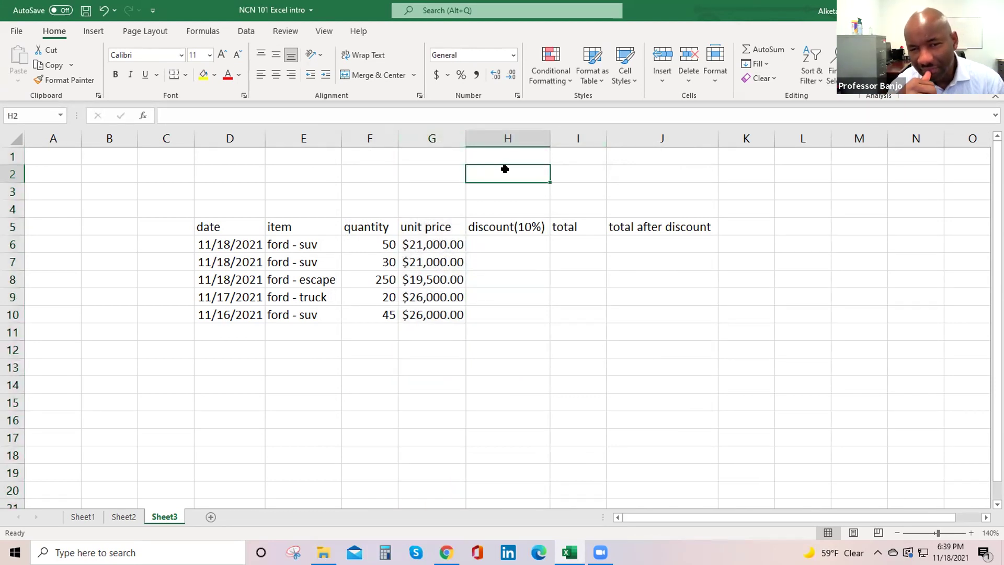
type("doll")
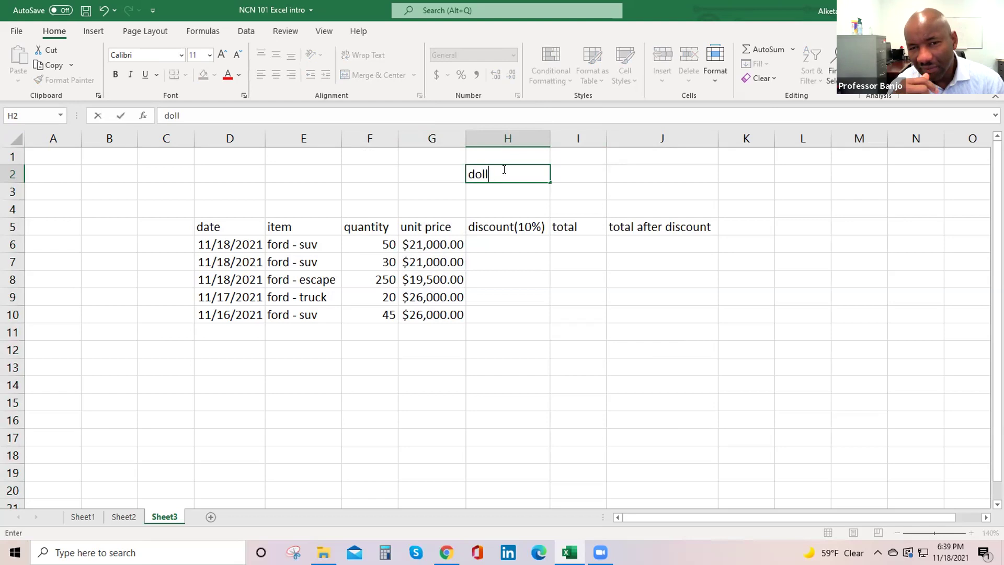
type("ar")
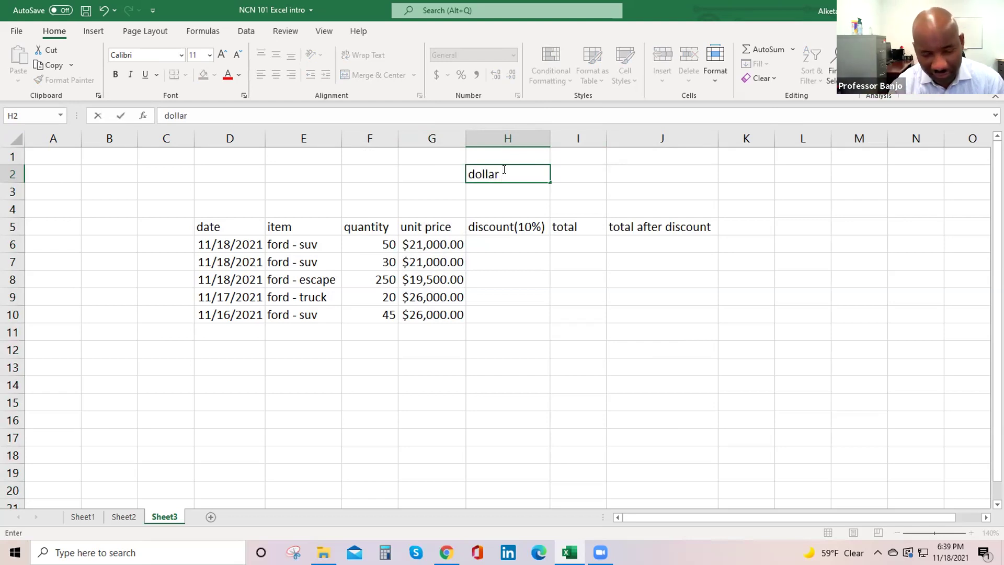
key("BackSpace")
key("BackSpace")
key("BackSpace")
key("BackSpace")
key("BackSpace")
key("BackSpace")
key("BackSpace")
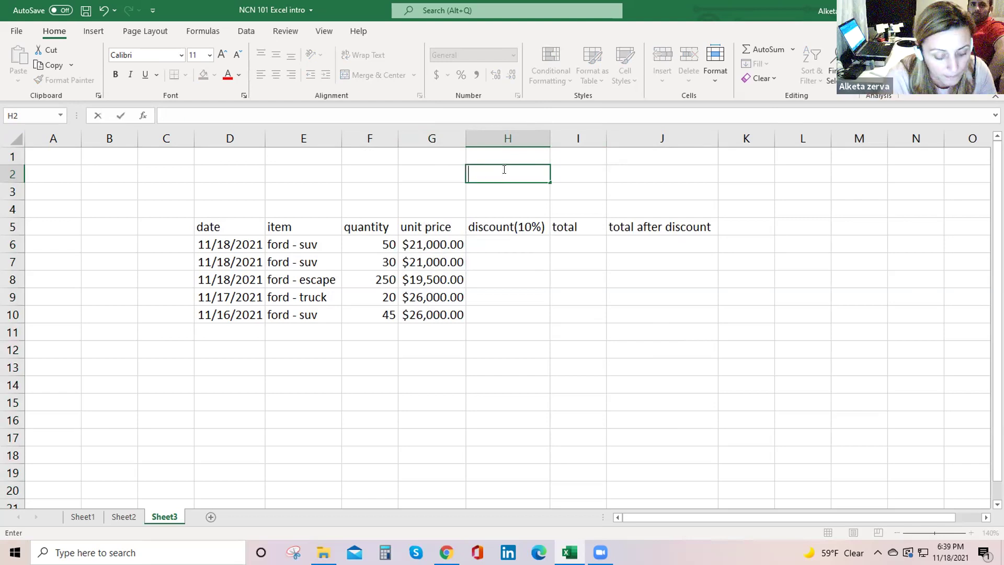
Step: Enter the sample amount $5, including the dollar sign, in H2 and clear the cell again
type("$")
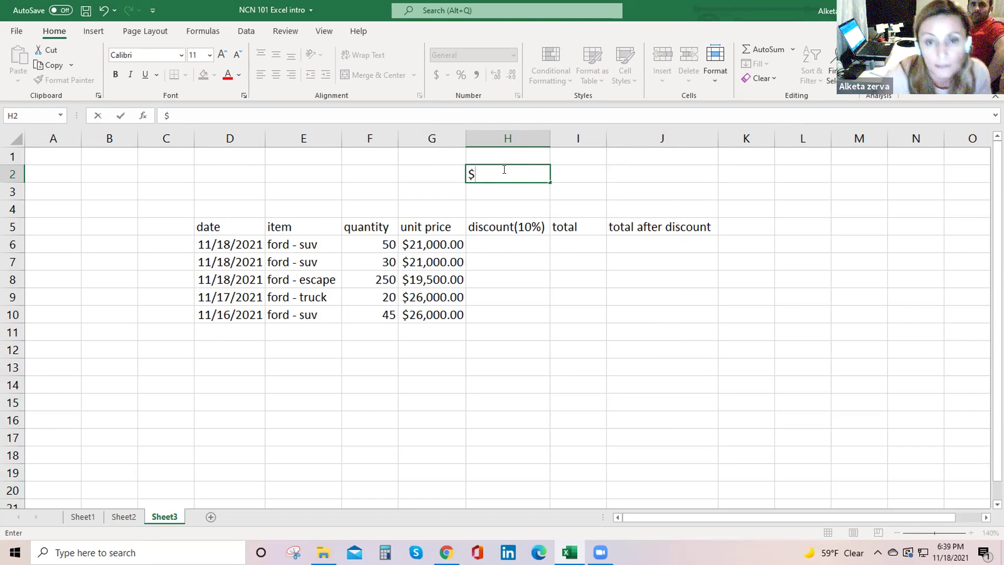
type("5")
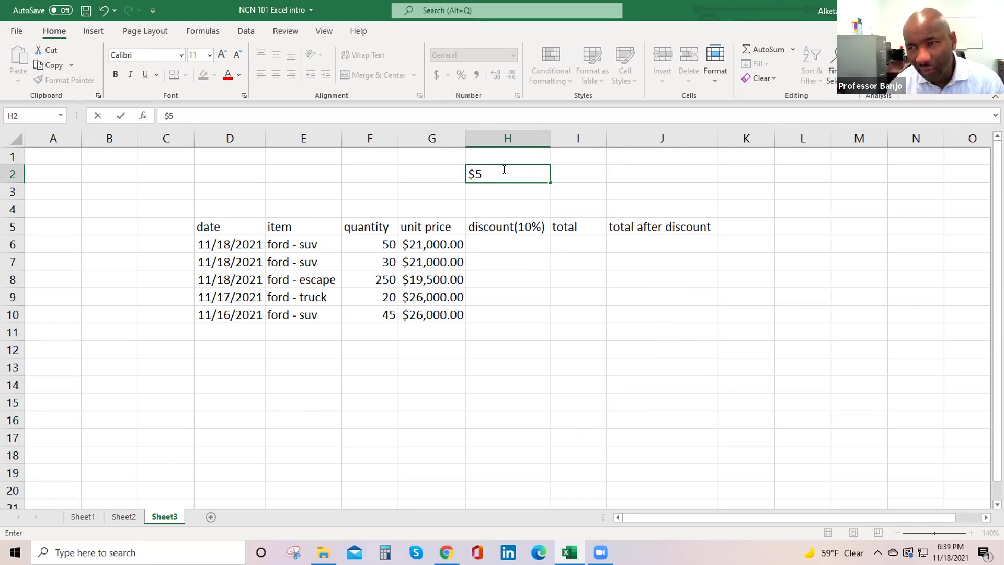
key("Return")
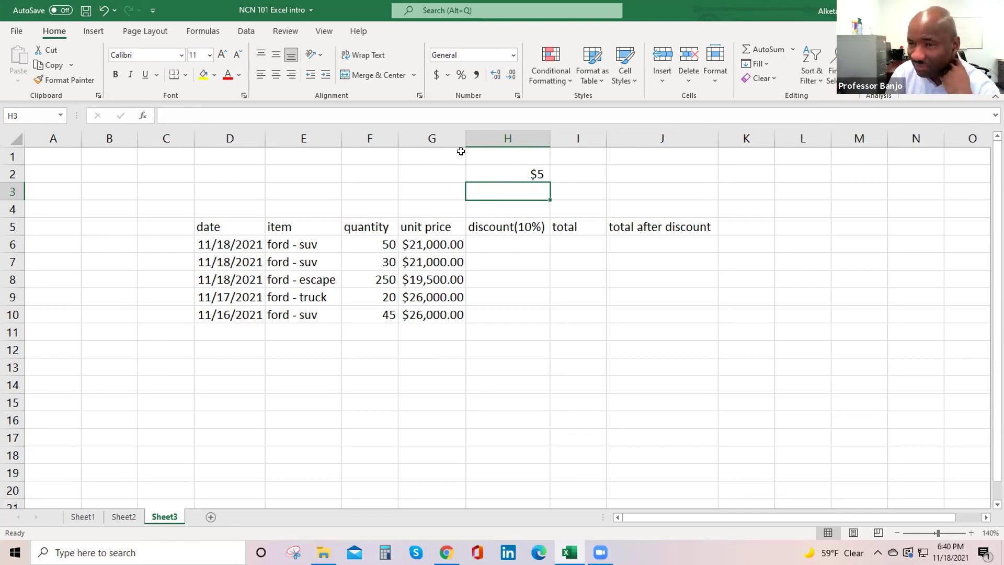
left_click(512, 169)
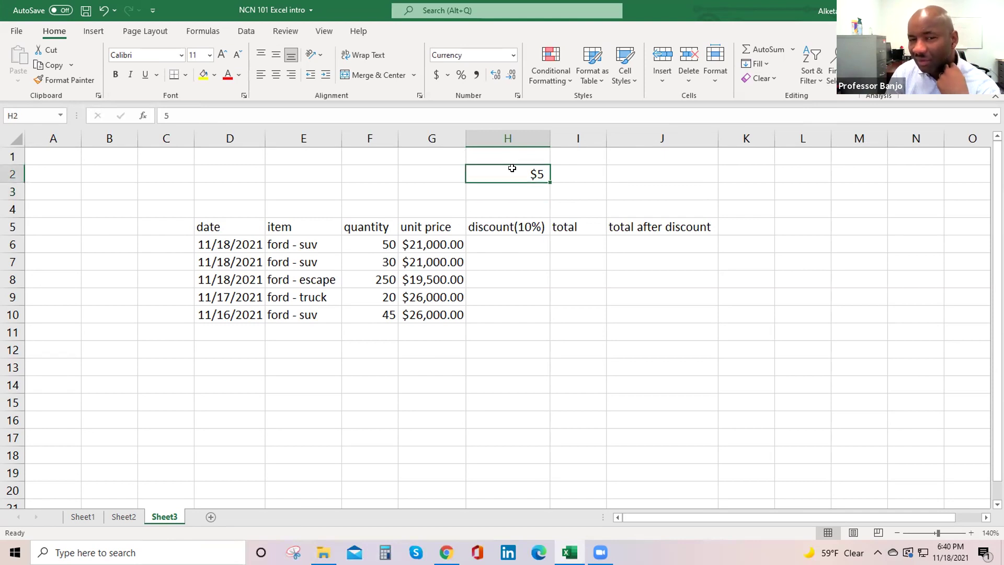
key("Delete")
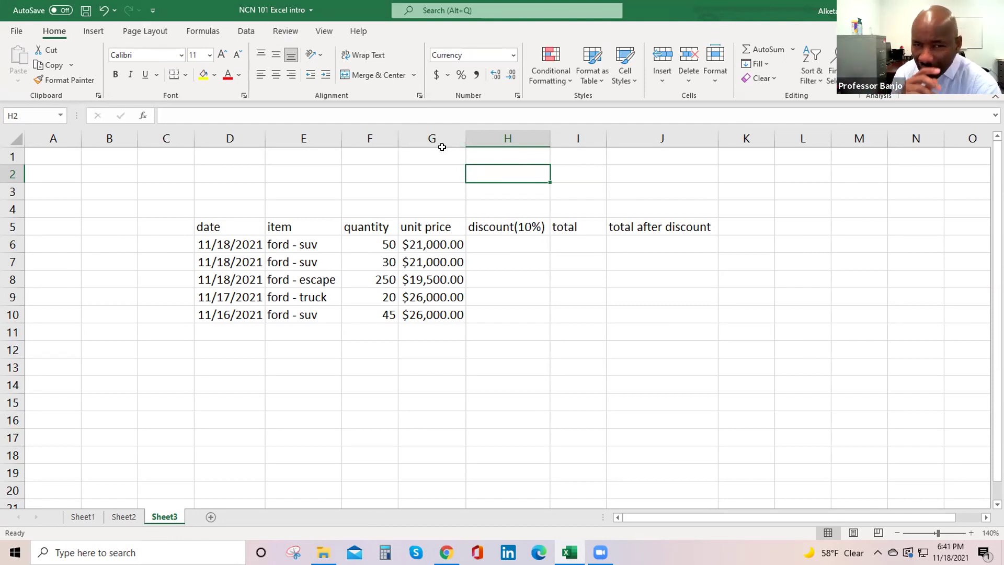
Step: Review the cell format settings of the unit price column G and close them without changing anything
left_click(424, 137)
right_click(425, 137)
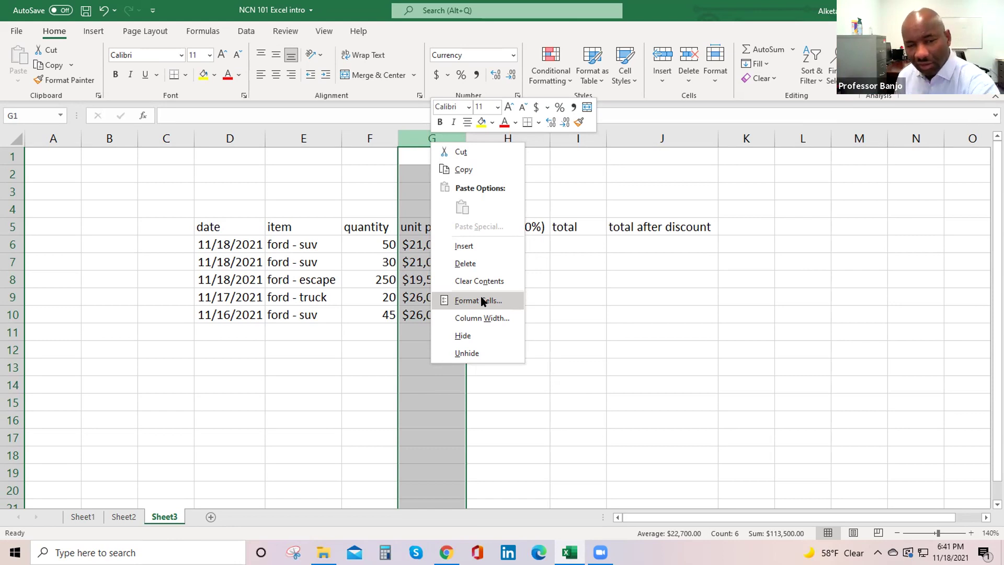
left_click(478, 301)
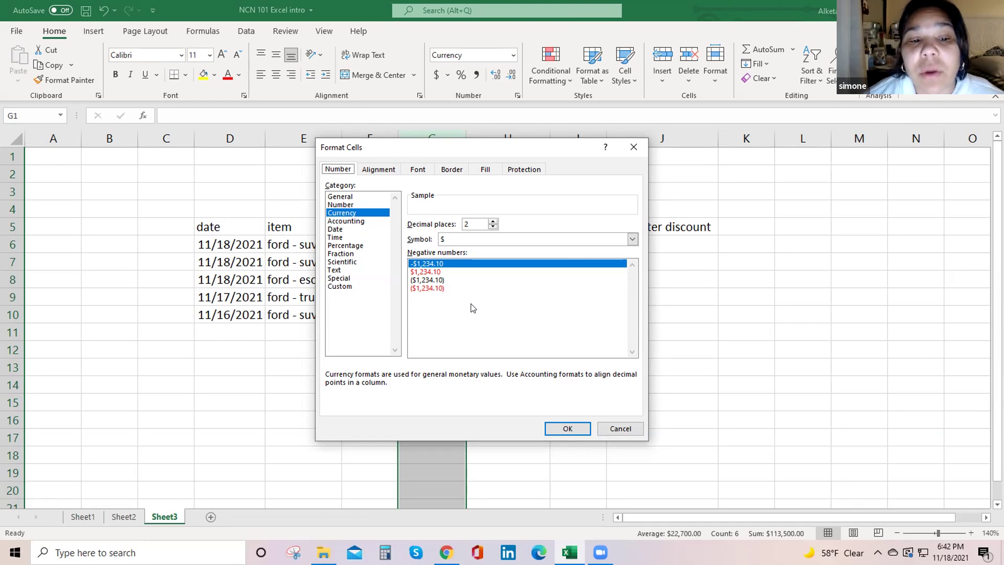
left_click(632, 147)
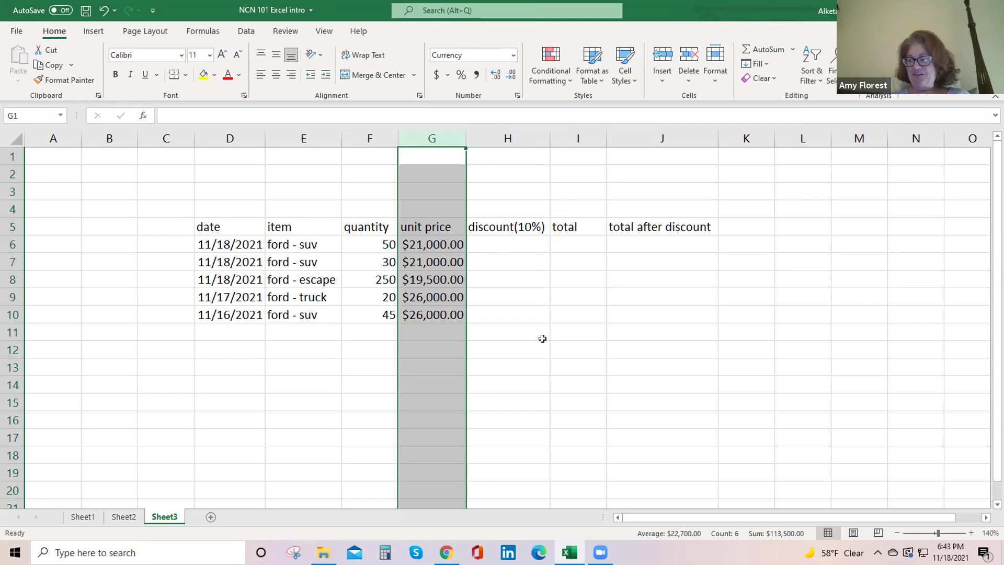
Step: Enter the formula =f6*g6 in I6 to multiply the first row's quantity by its unit price
left_click(484, 172)
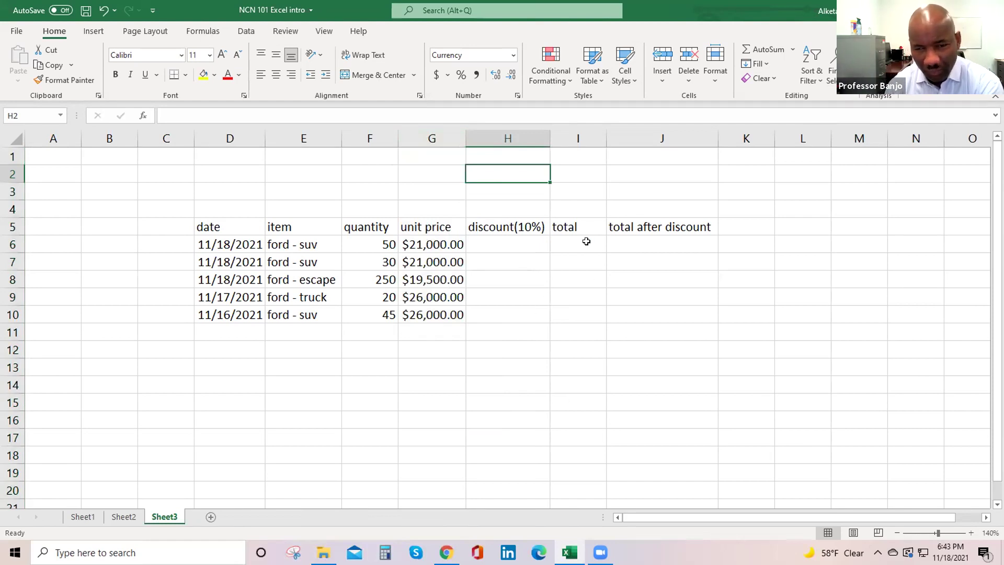
left_click(569, 227)
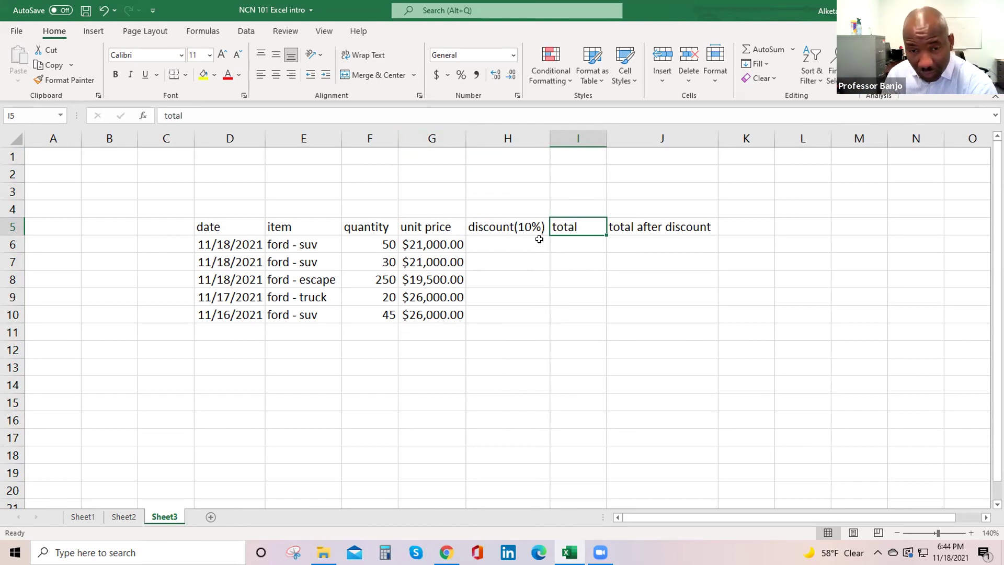
left_click(578, 240)
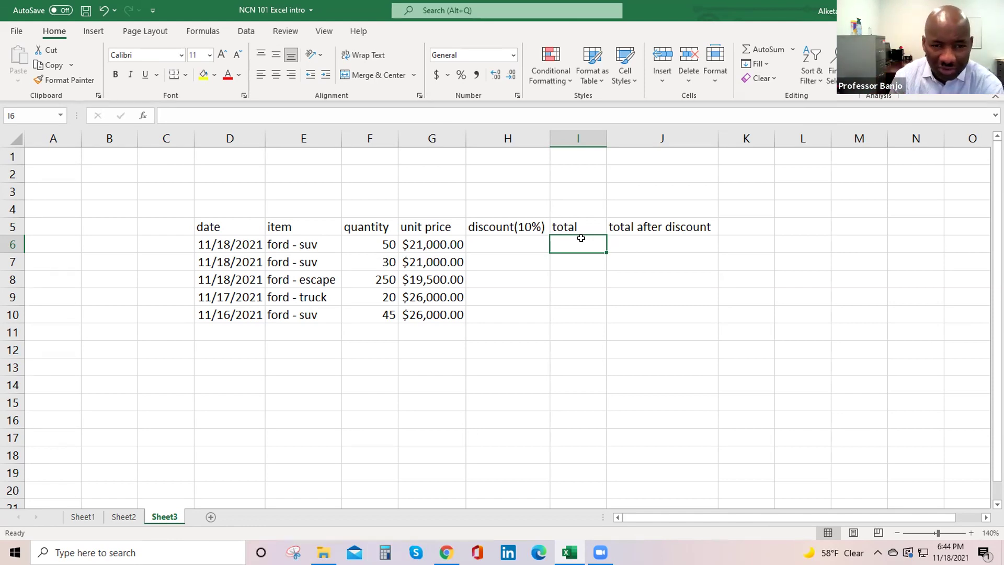
type("=")
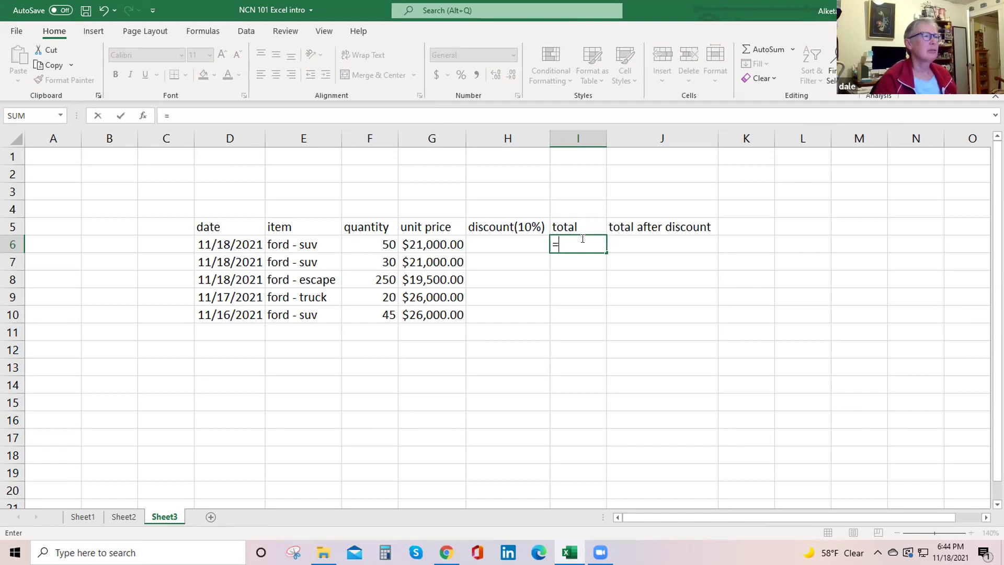
type("f6*")
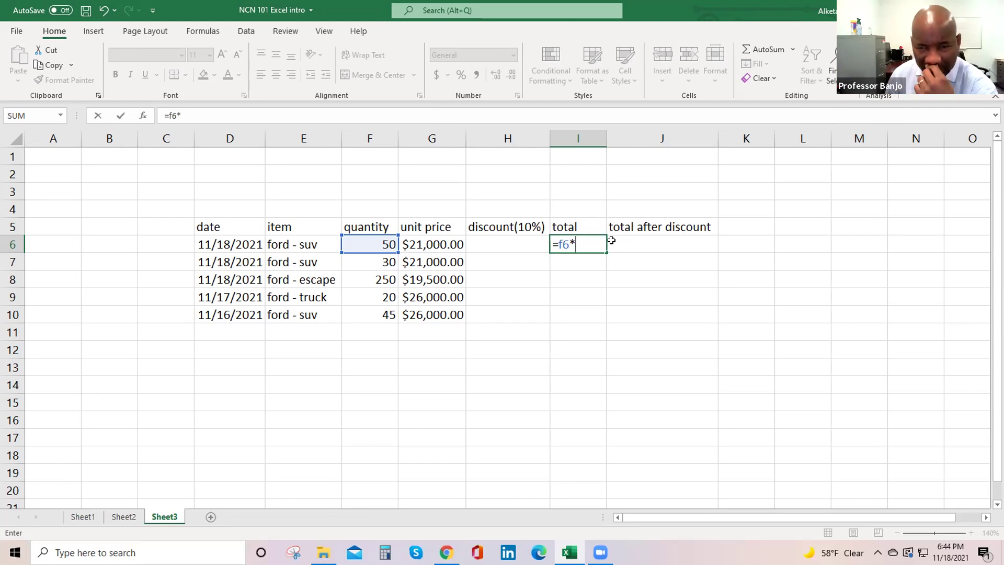
type("g6")
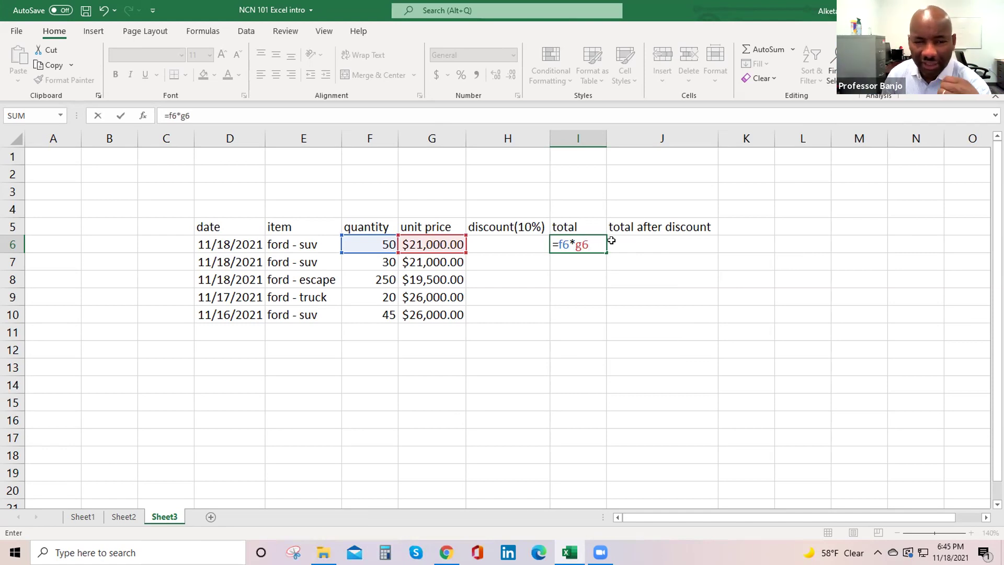
key("Return")
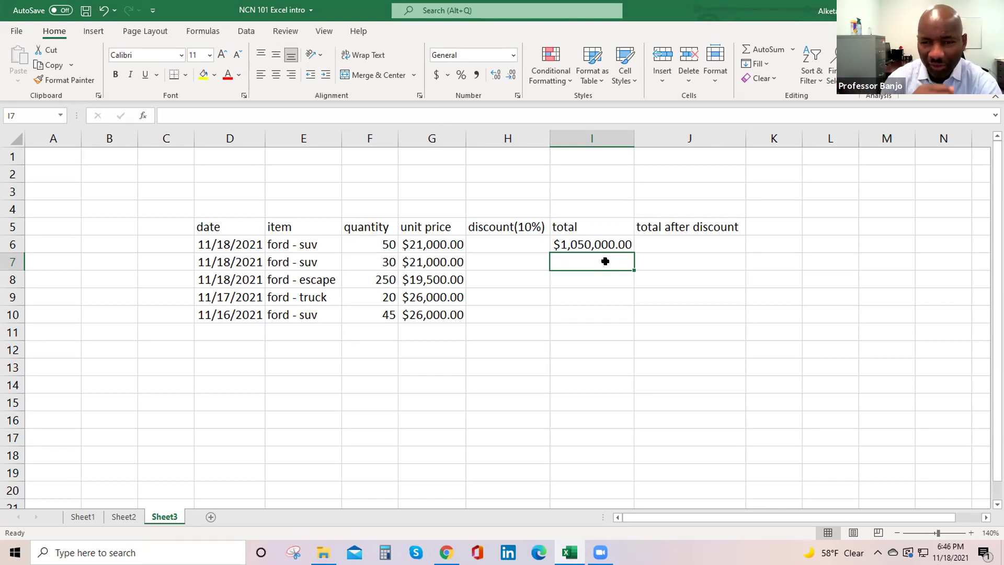
Step: Fill the total formula from I6 down through I10 for the remaining sales rows
left_click(598, 241)
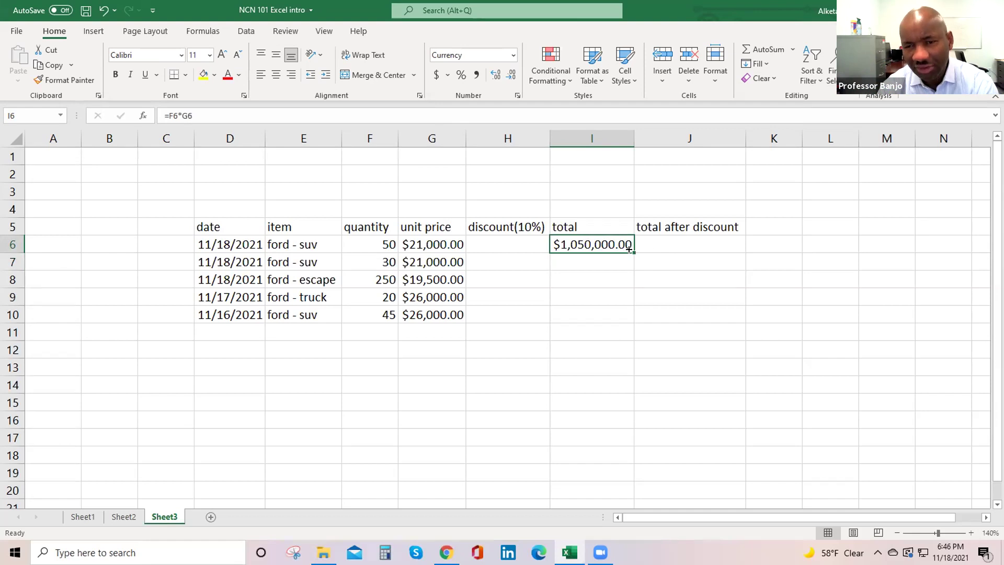
left_click_drag(629, 250, 623, 313)
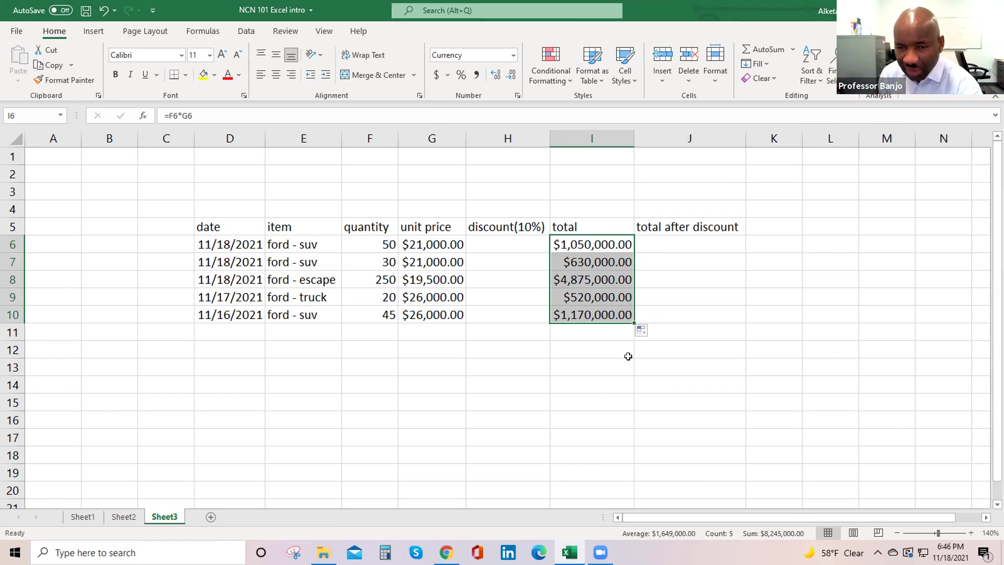
left_click(587, 333)
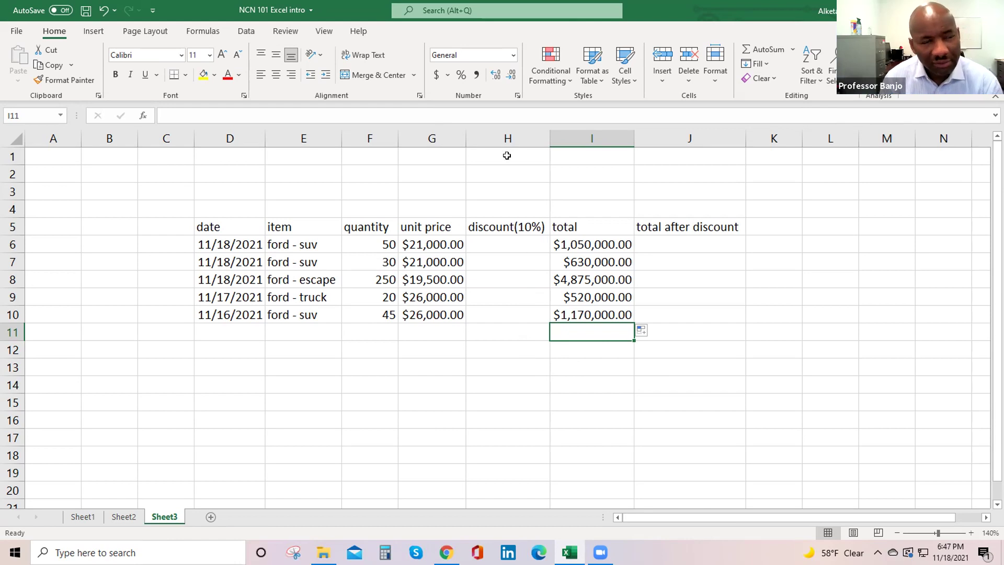
Step: Undo the fill of the total column and repeat it from I6 down through I10
left_click(104, 10)
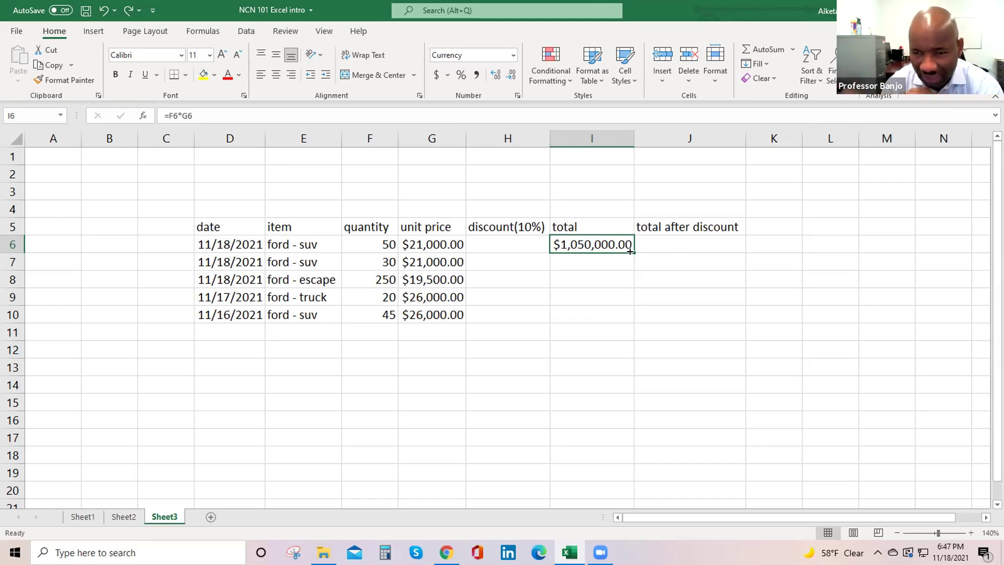
left_click_drag(631, 251, 629, 312)
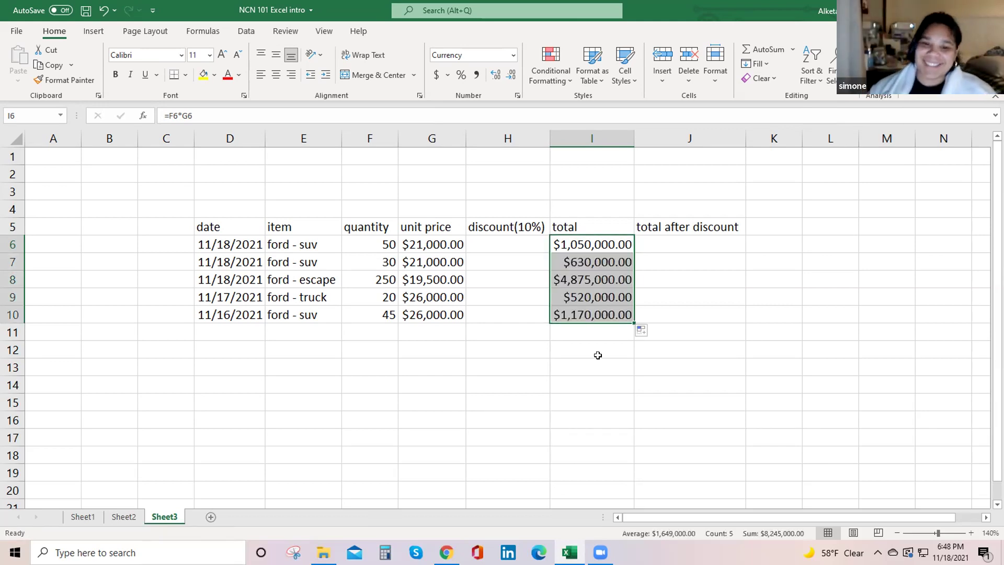
left_click(587, 341)
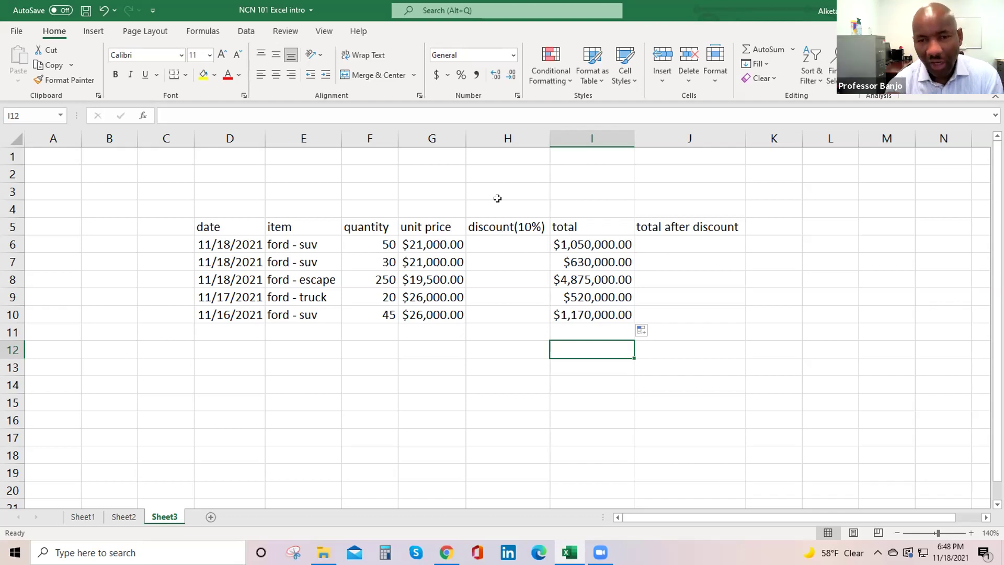
Step: Enter the formula =g6*0.10 in H6 to calculate the 10% discount on the first unit price
left_click(509, 227)
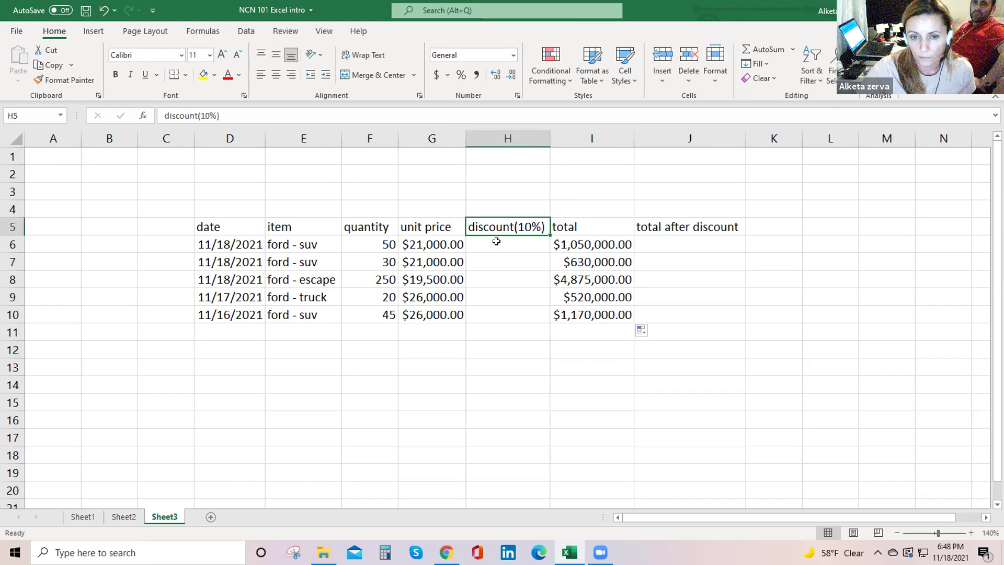
left_click(497, 242)
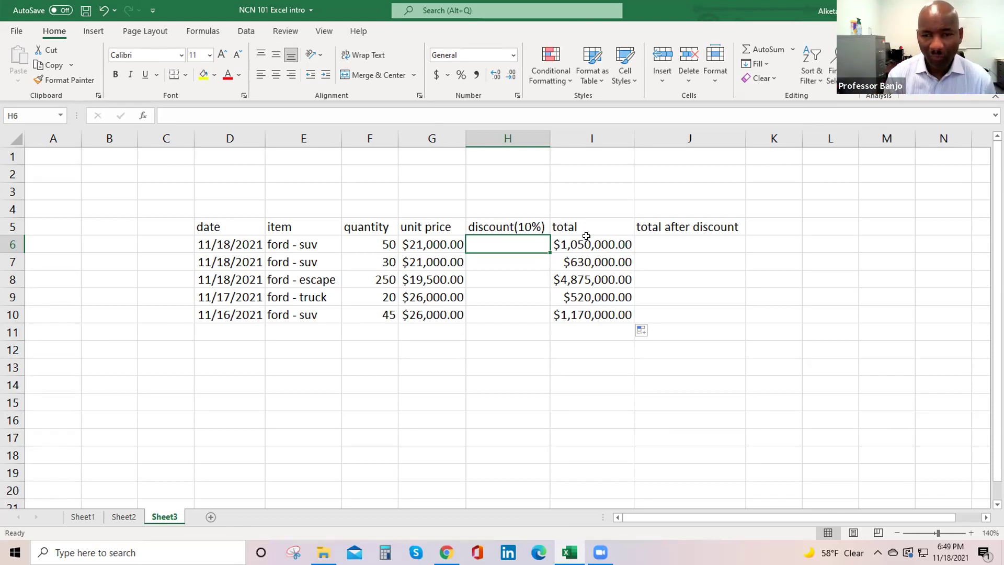
type("=")
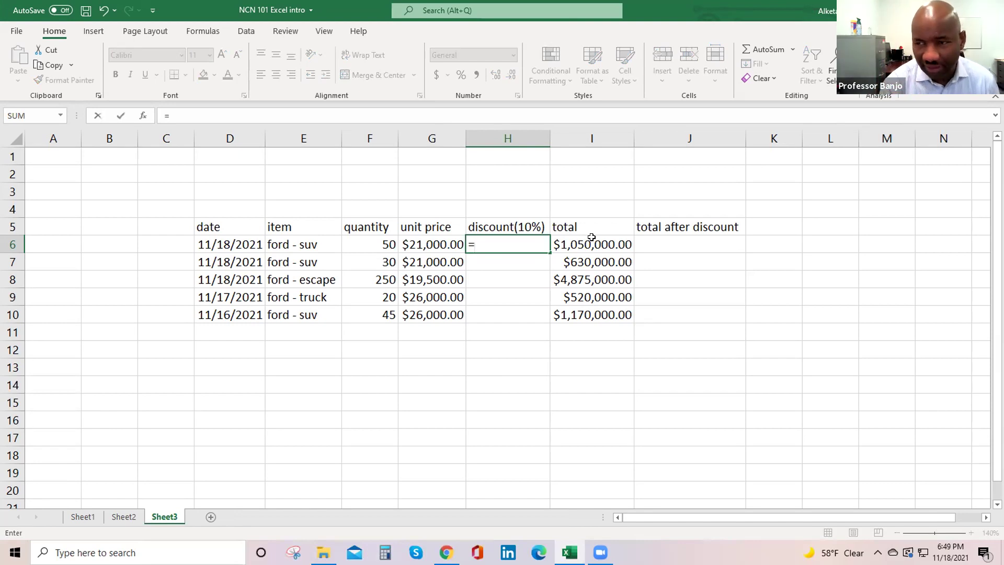
type("g")
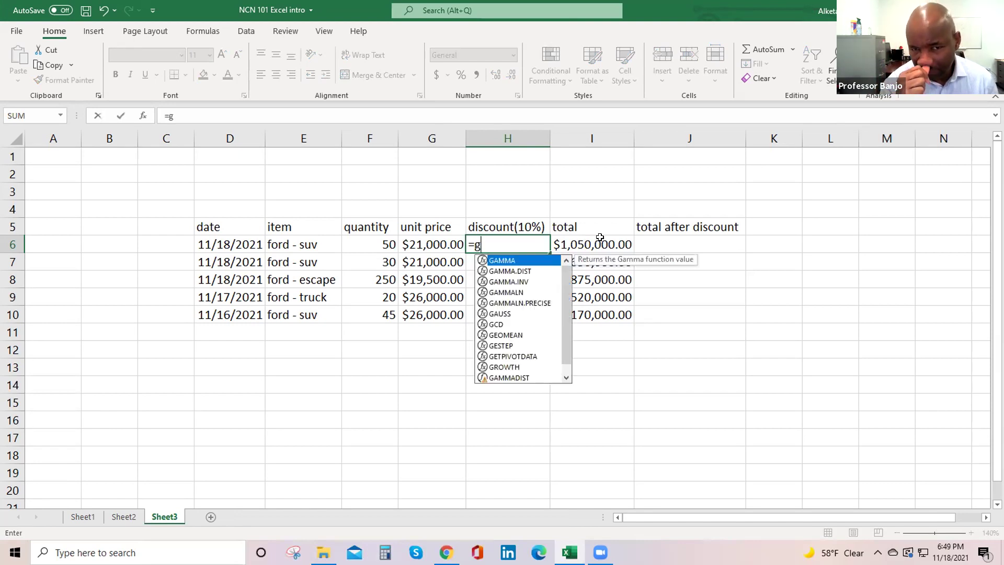
type("6*0.10")
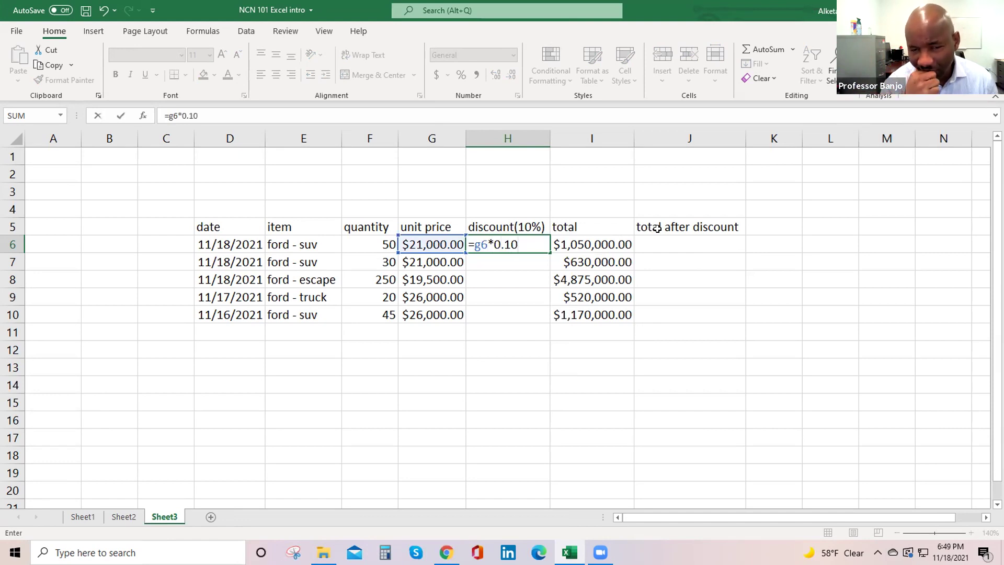
key("Return")
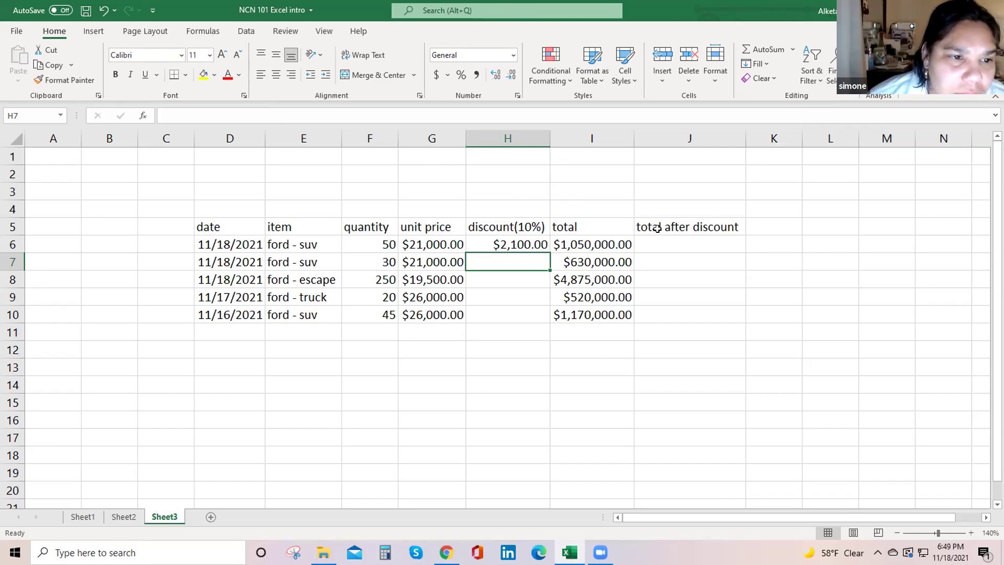
Step: Review the discount formula in H6 and its reference to the unit price cell, leaving the formula unchanged
double_click(522, 259)
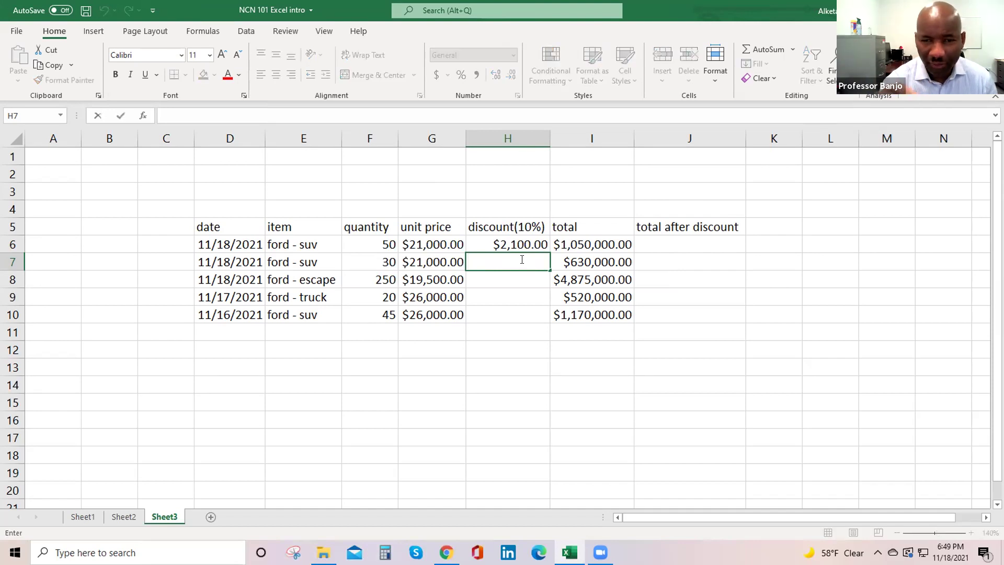
left_click(485, 239)
double_click(485, 239)
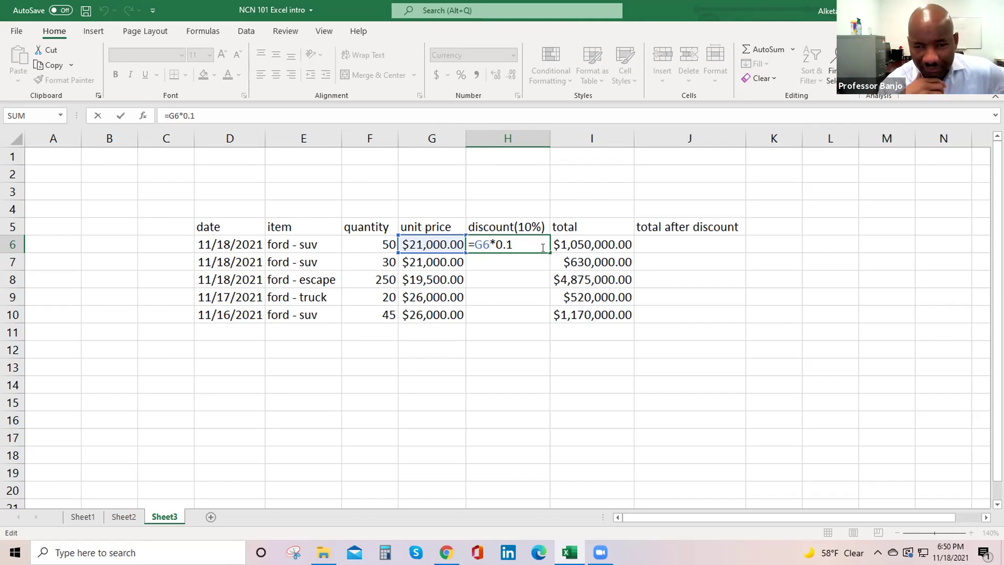
key("Return")
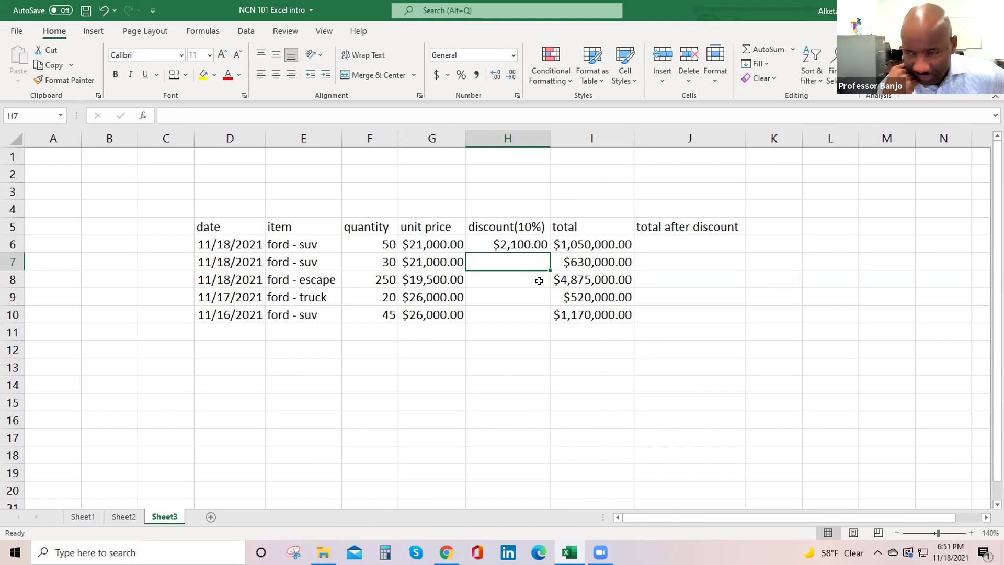
left_click(510, 242)
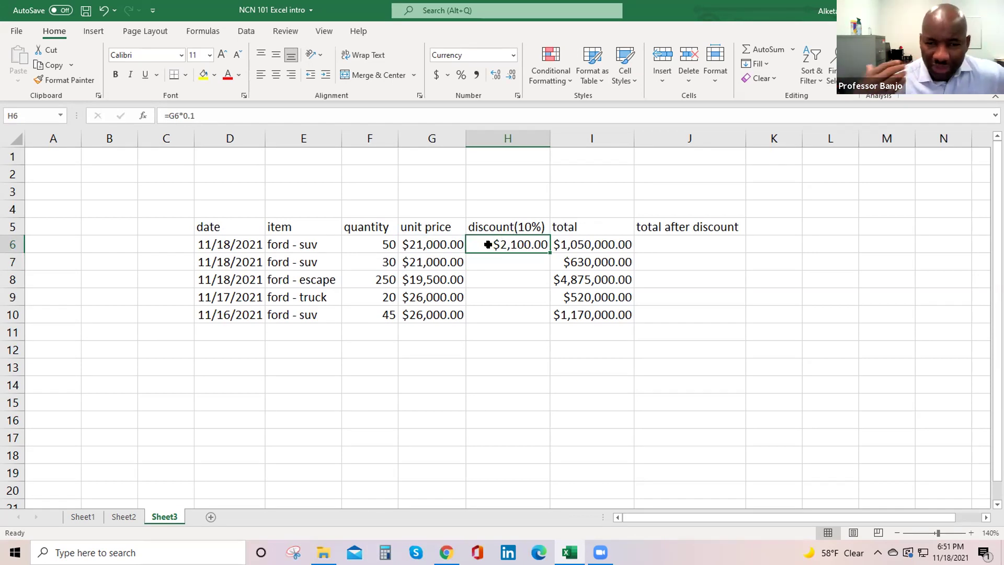
double_click(491, 244)
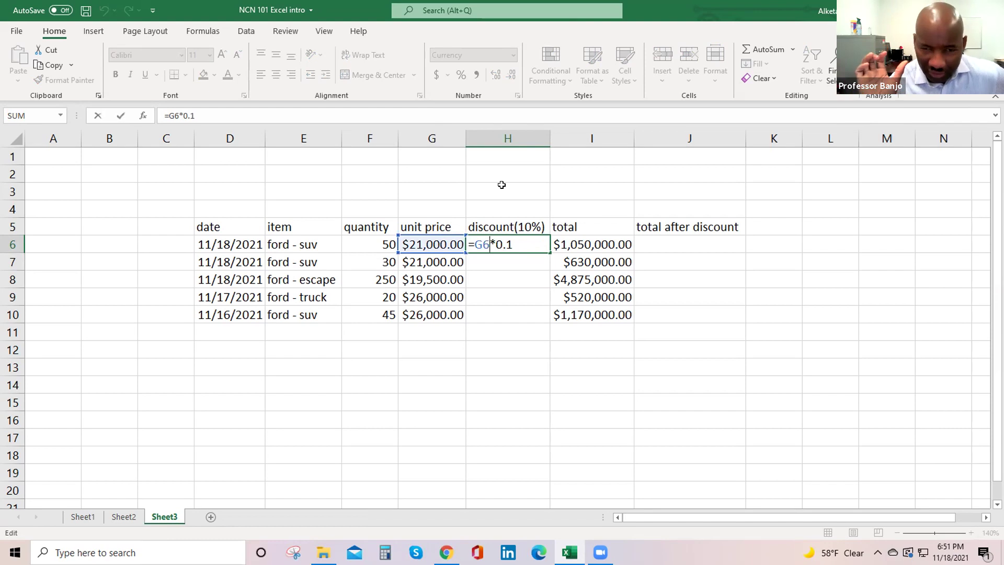
key("Return")
left_click(488, 241)
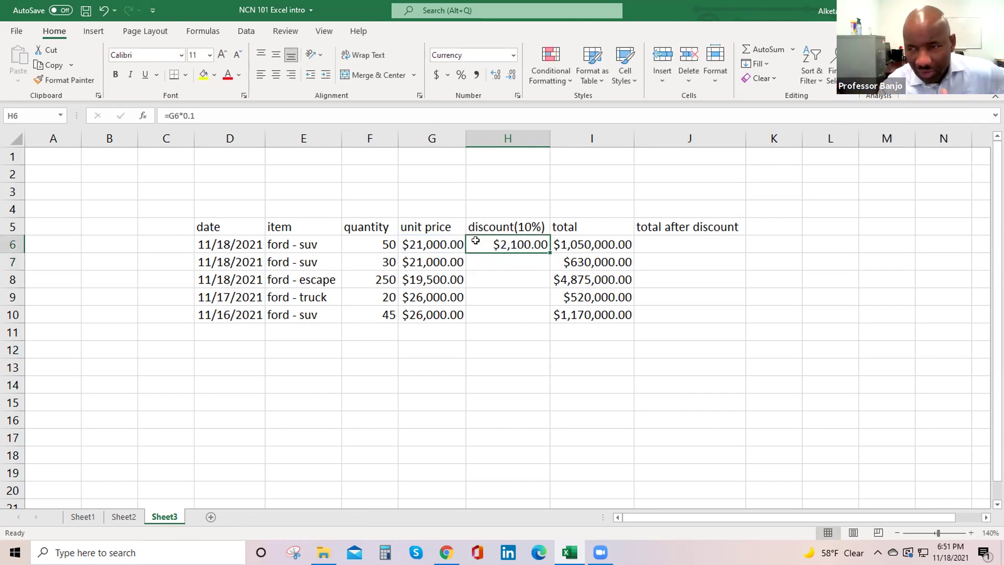
double_click(475, 241)
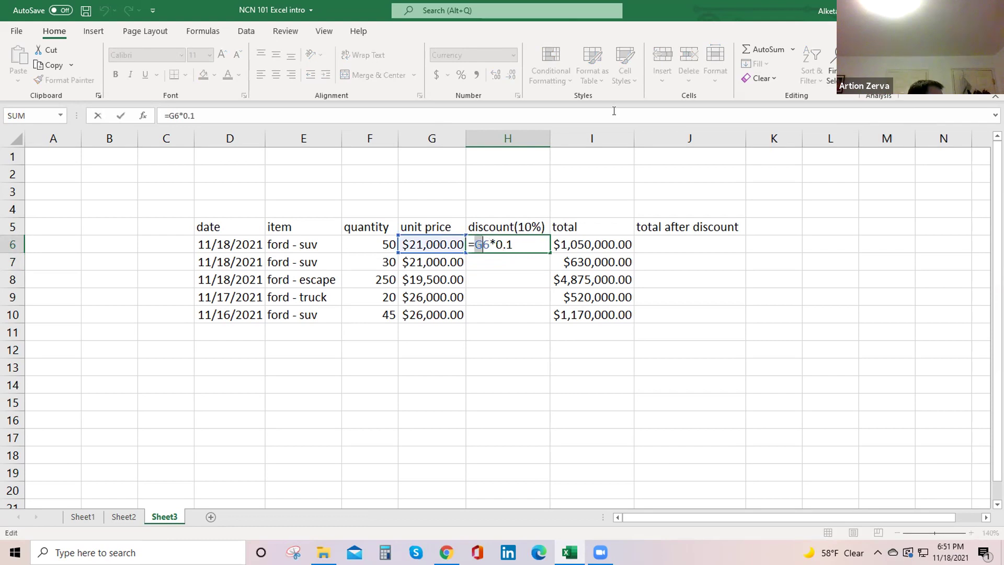
key("Return")
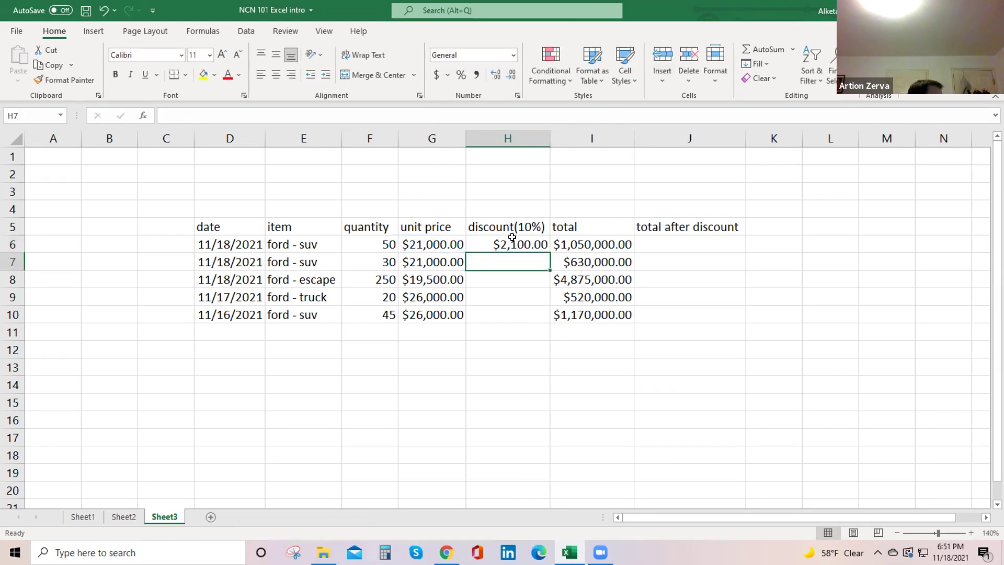
Step: Fill the discount formula from H6 down through H10 for the remaining sales rows
left_click(512, 241)
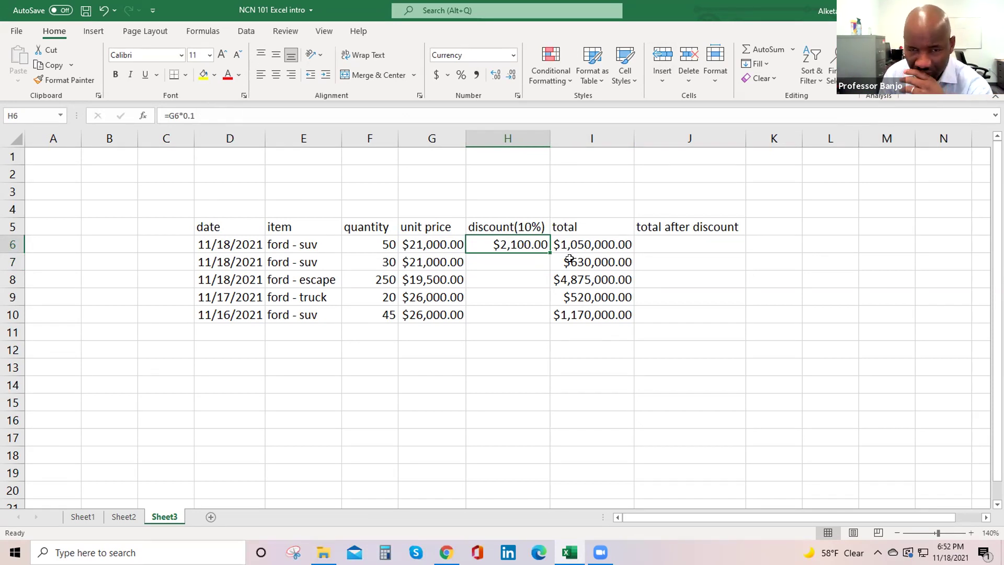
left_click_drag(547, 252, 543, 312)
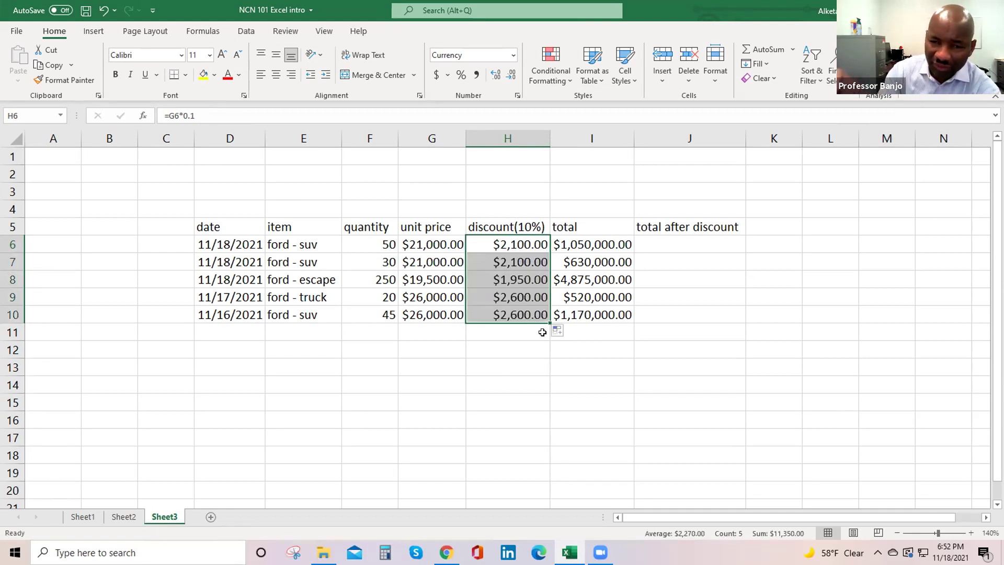
left_click(512, 333)
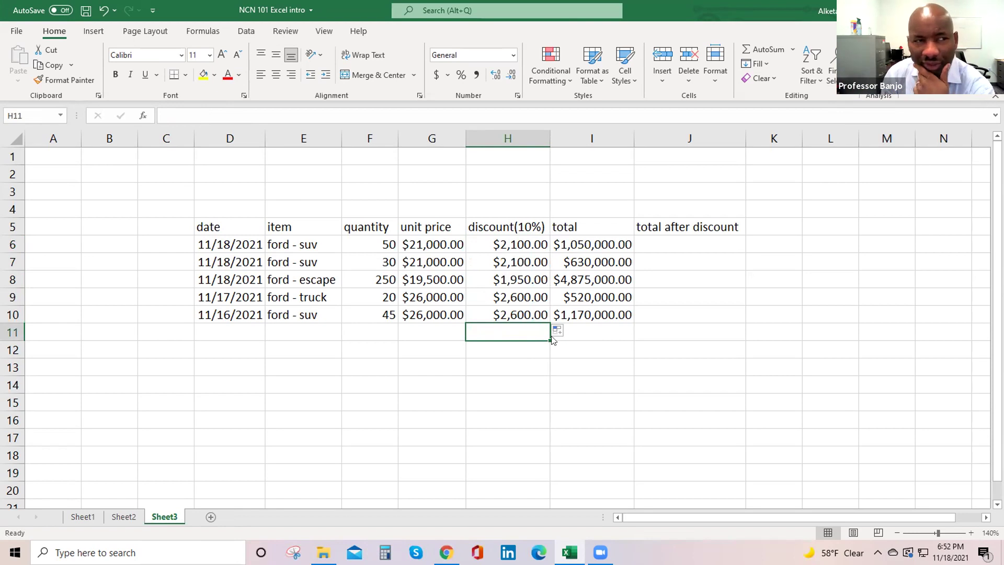
Step: Undo the fill of the discount column and repeat it from H6 down through H10
left_click(103, 10)
left_click(103, 10)
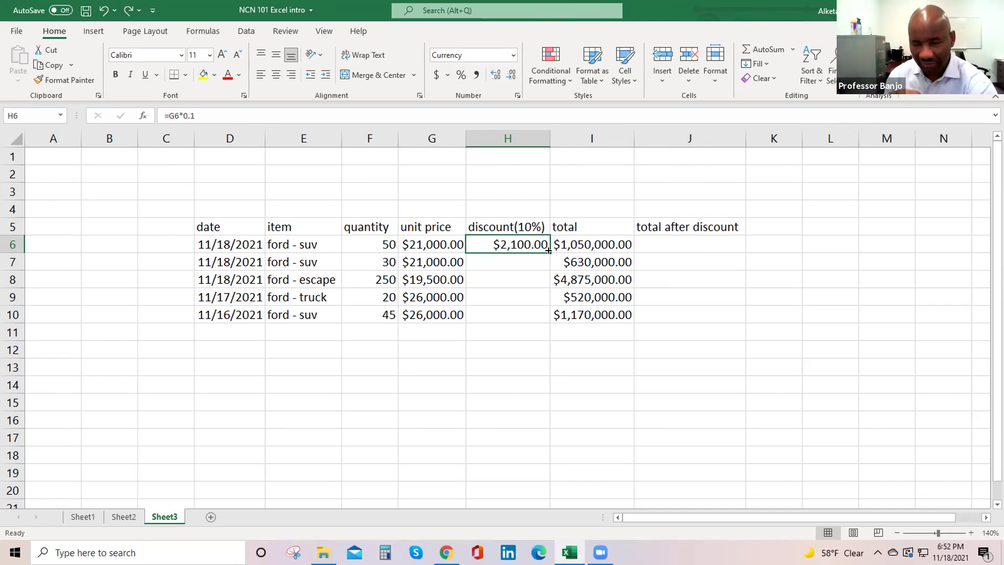
left_click_drag(548, 251, 540, 314)
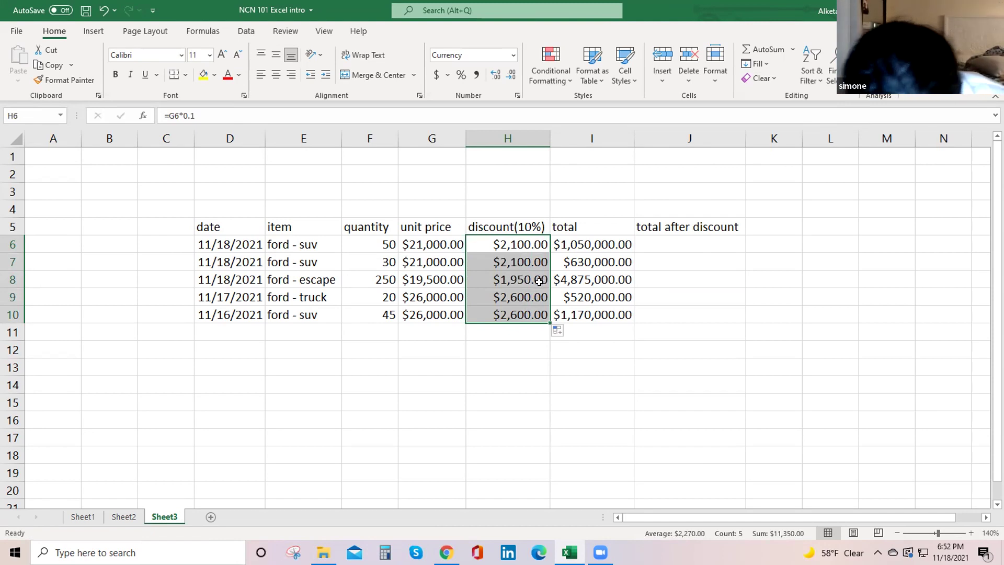
left_click(526, 332)
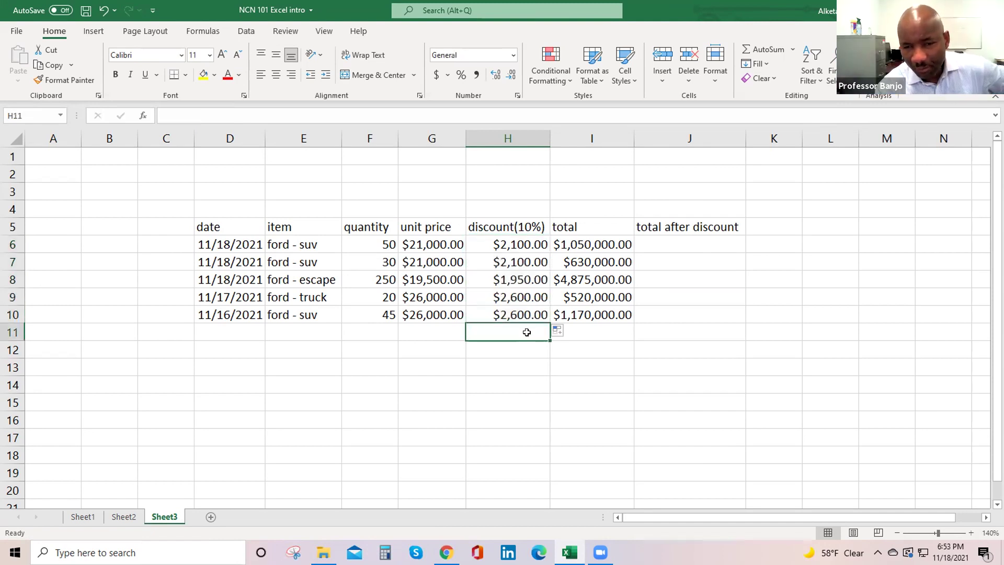
Step: Examine the discount formula in H6 to see which unit price cell it multiplies by 0.1
left_click(505, 240)
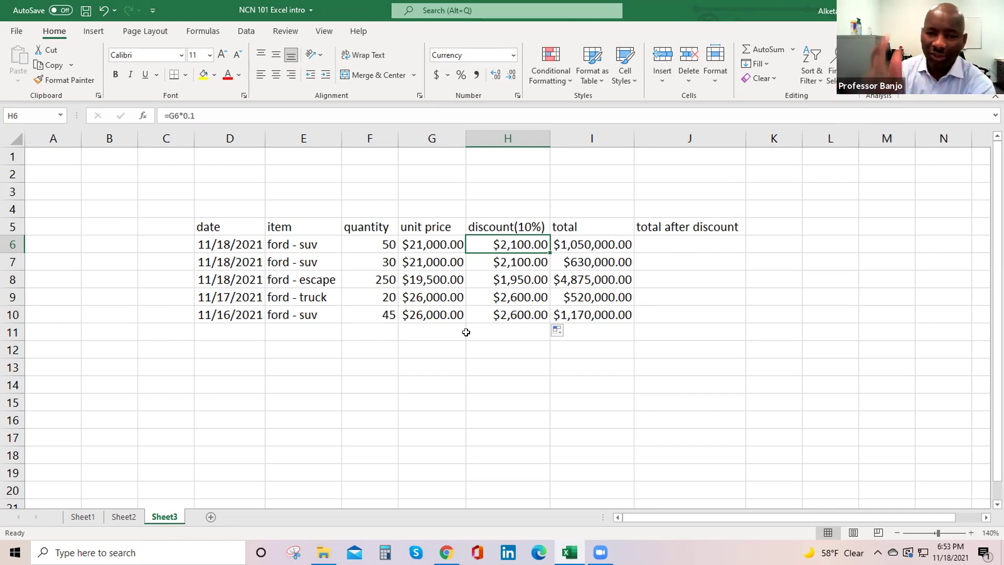
double_click(501, 242)
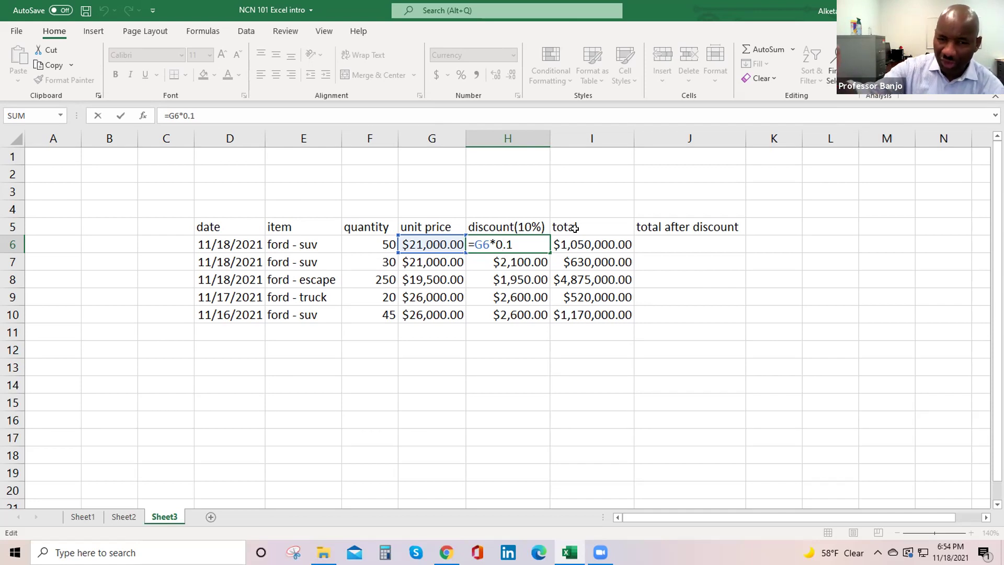
key("Return")
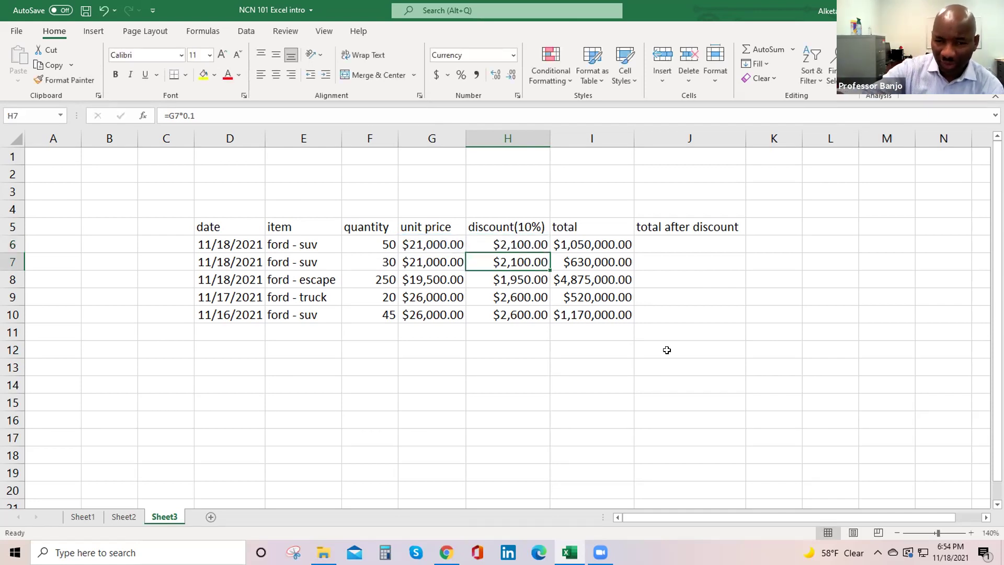
left_click(606, 333)
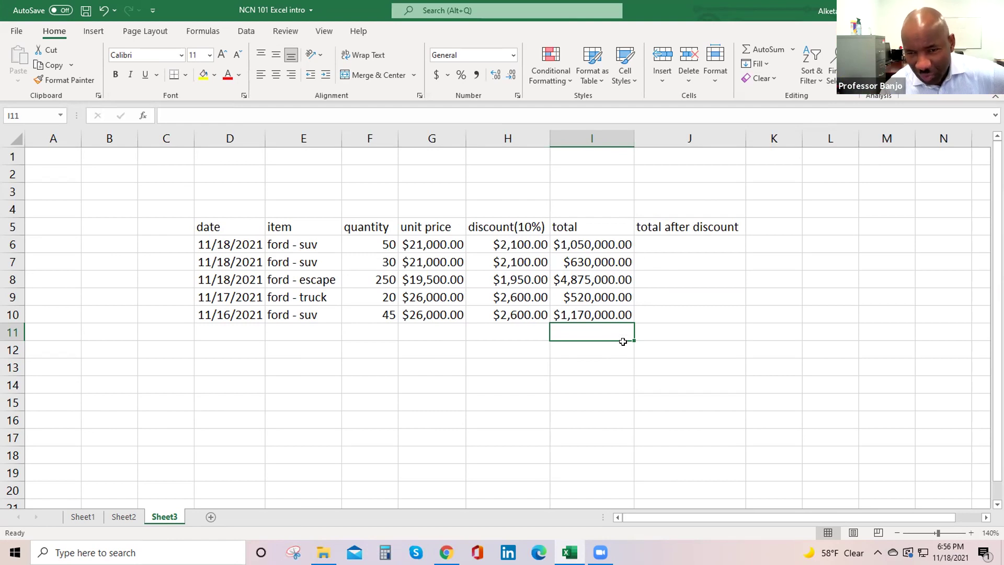
left_click(657, 244)
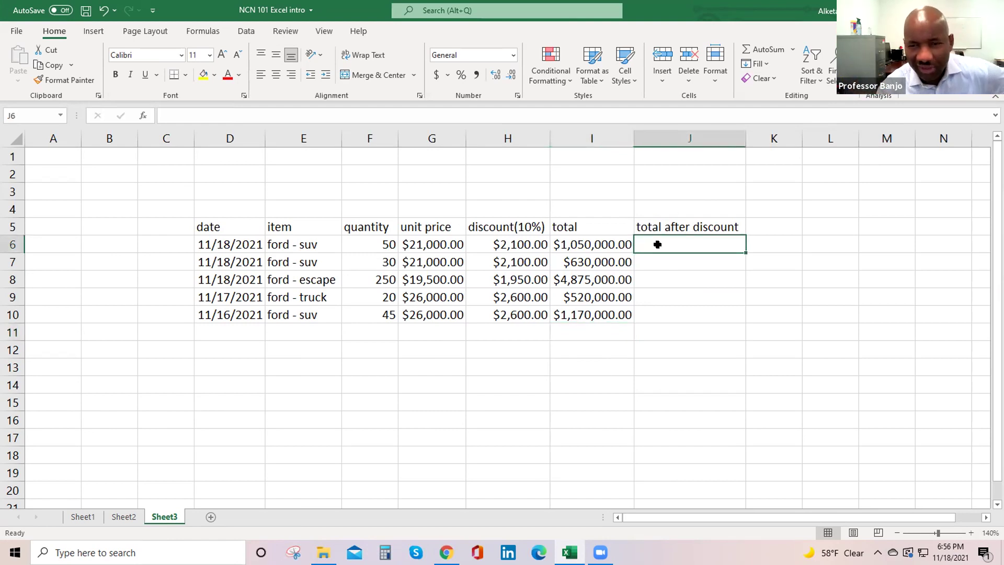
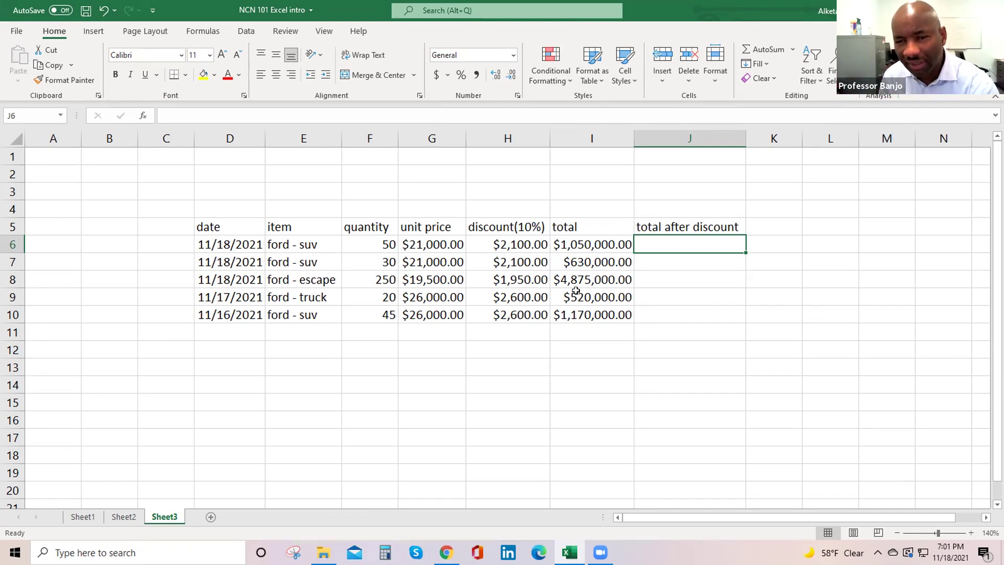
Step: Insert an empty column before the total column and enter the heading "total discount" in I5
right_click(581, 137)
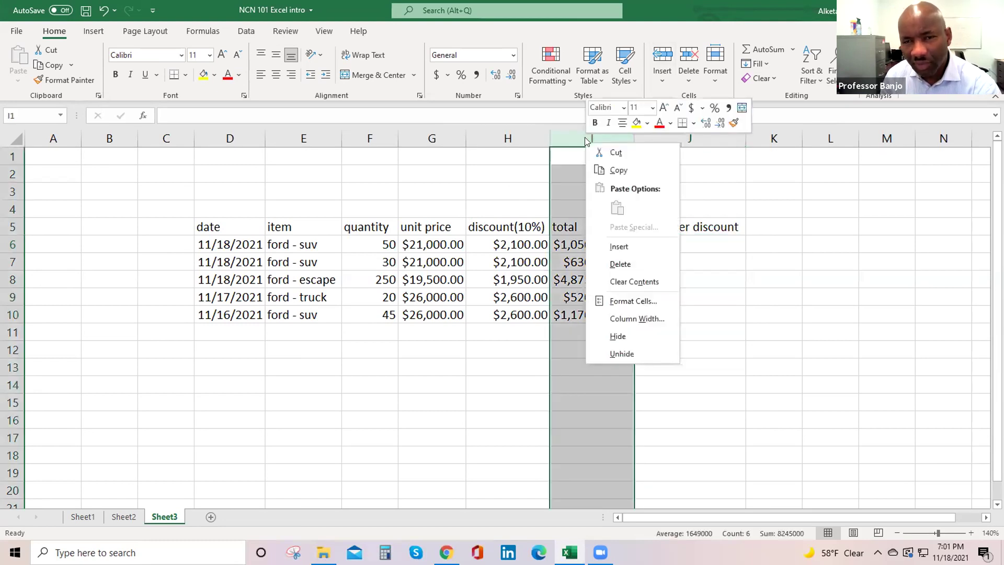
left_click(623, 248)
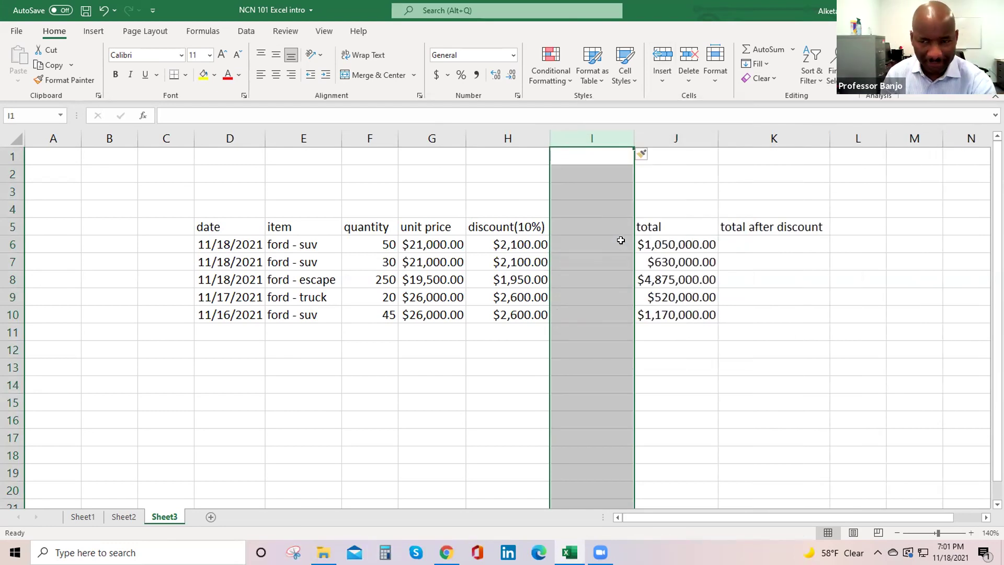
left_click(577, 224)
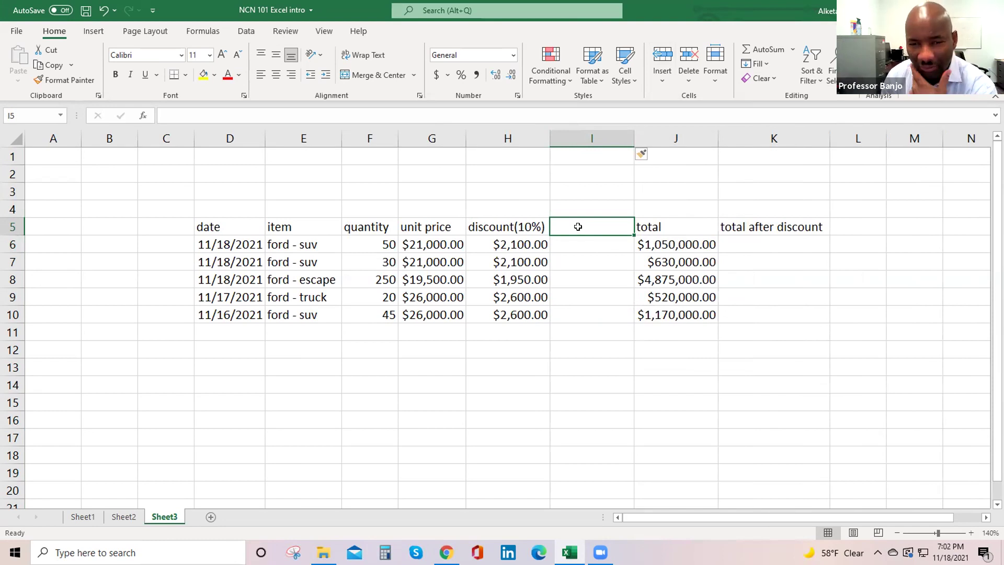
type("total")
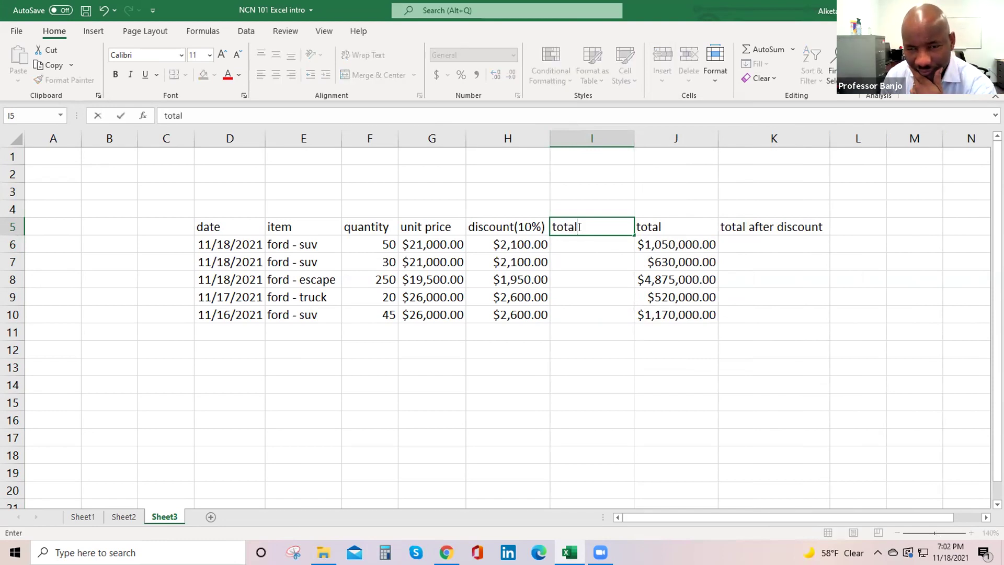
type(" disc")
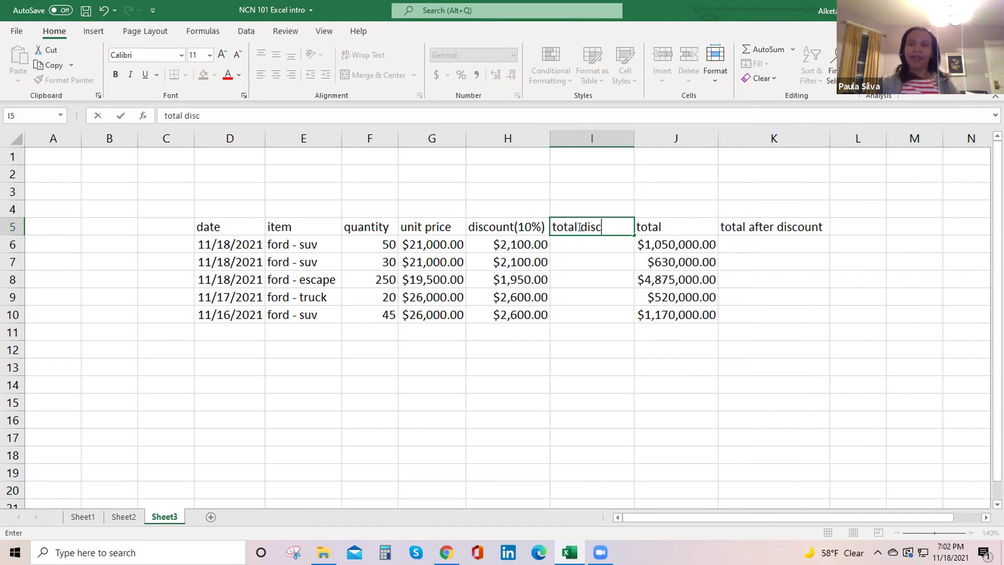
type("ount")
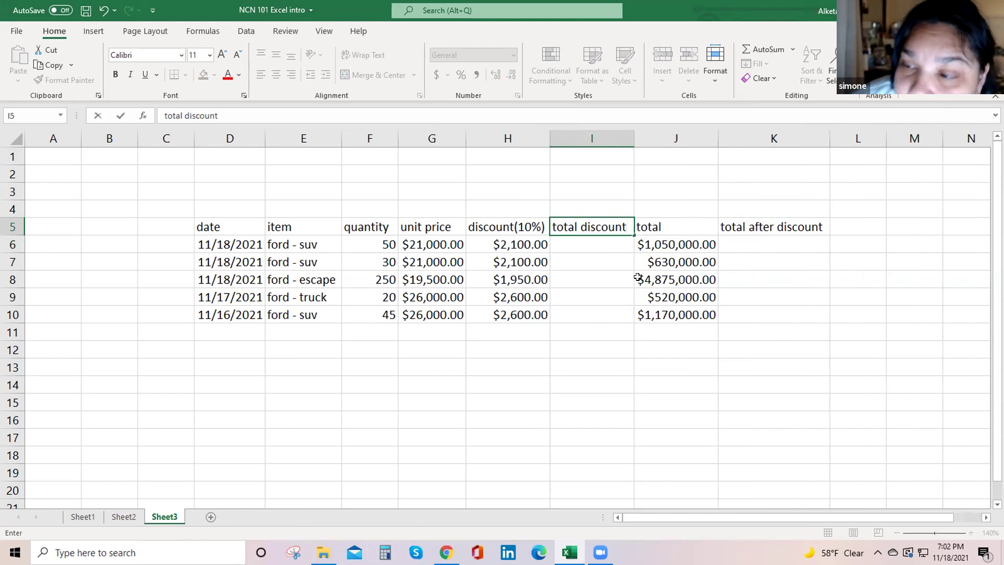
left_click(588, 242)
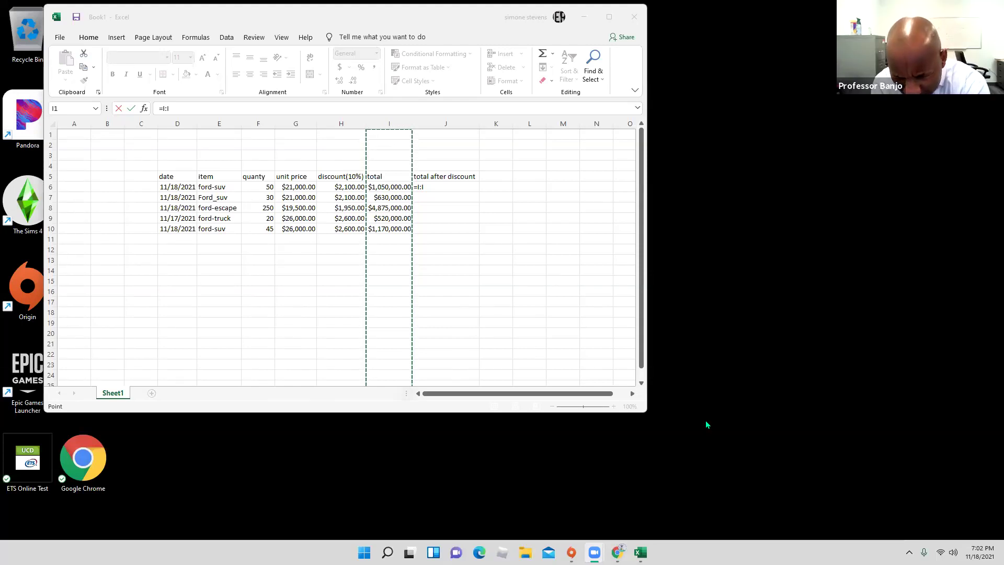
Step: Maximize the Book1 workbook window and discard the unfinished formula in J6
left_click(611, 7)
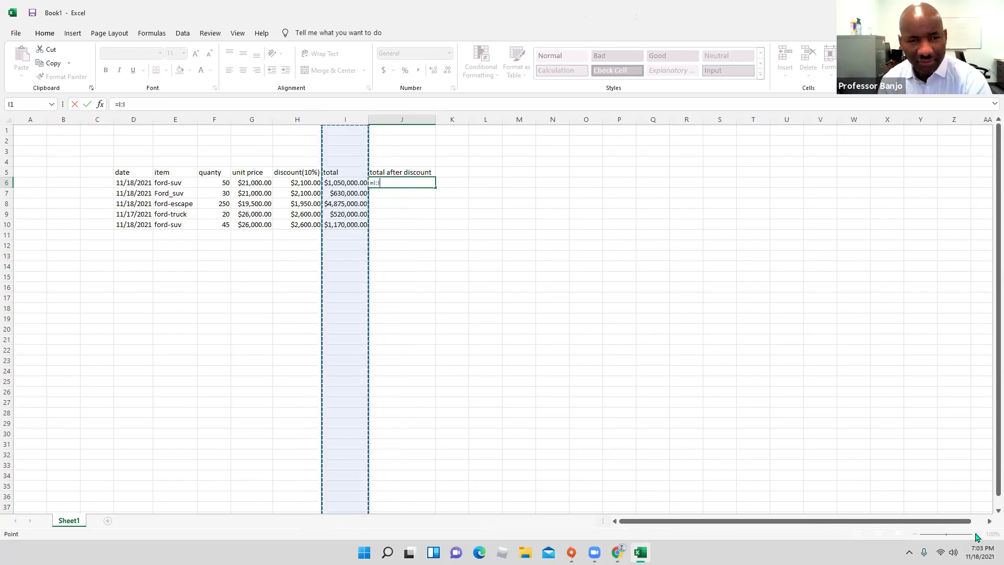
key("Escape")
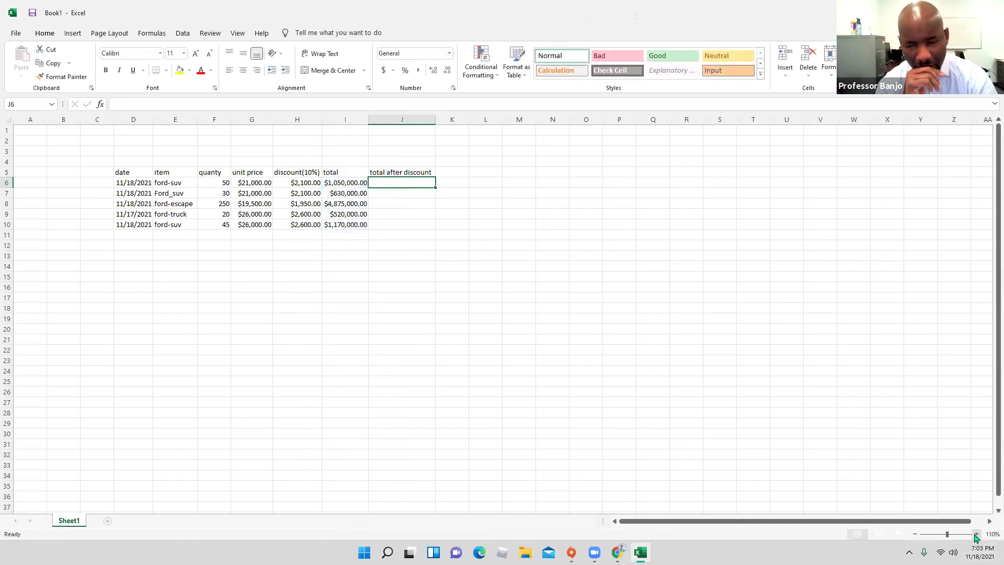
Step: Insert an empty column between the discount(10%) and total columns in Book1
left_click(976, 535)
left_click(976, 535)
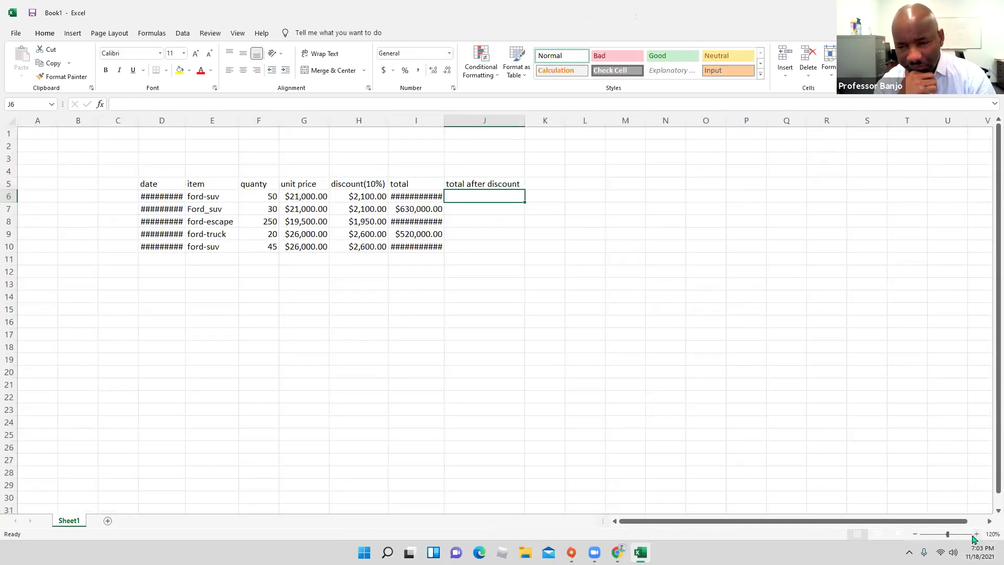
left_click(975, 534)
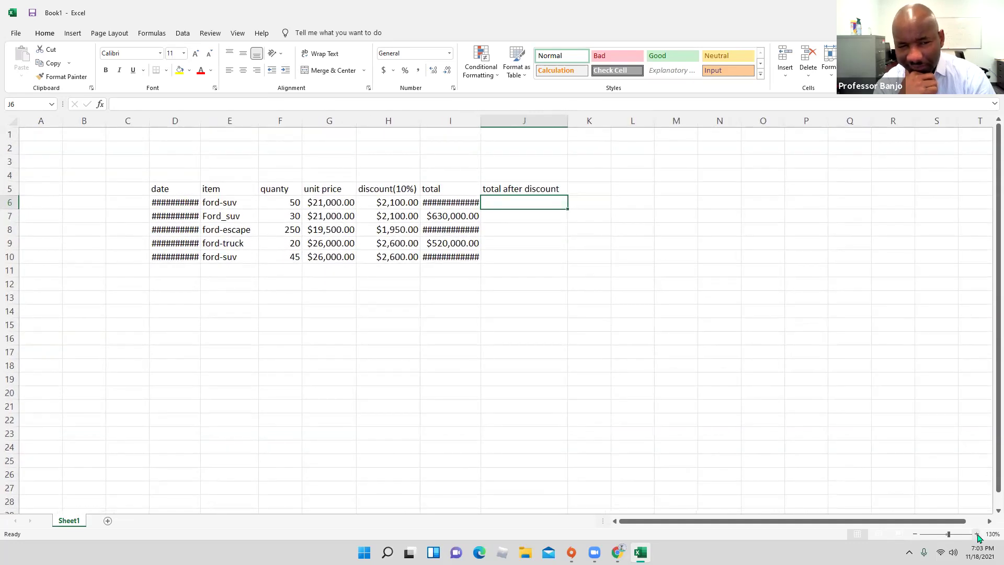
left_click(976, 534)
left_click(976, 534)
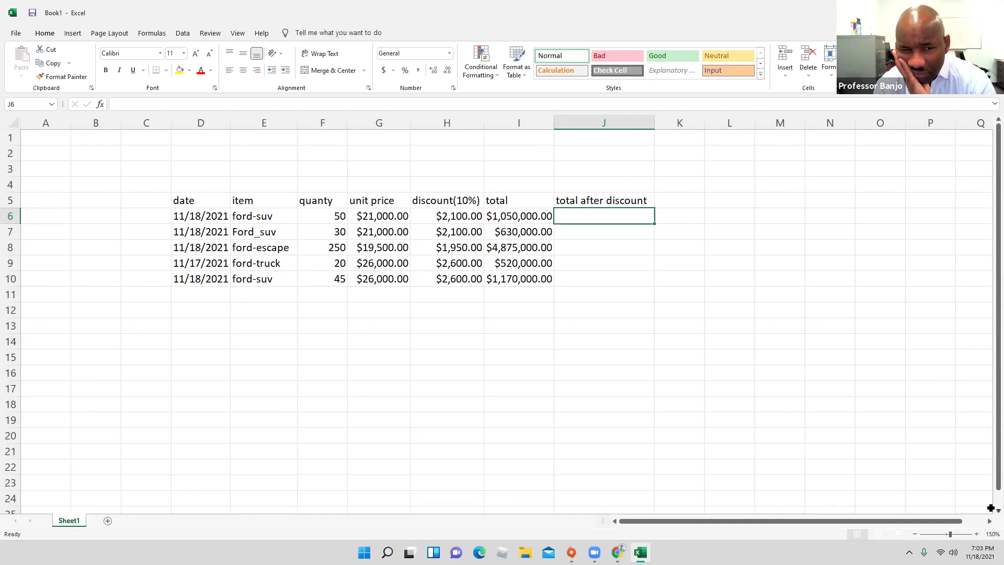
left_click(517, 124)
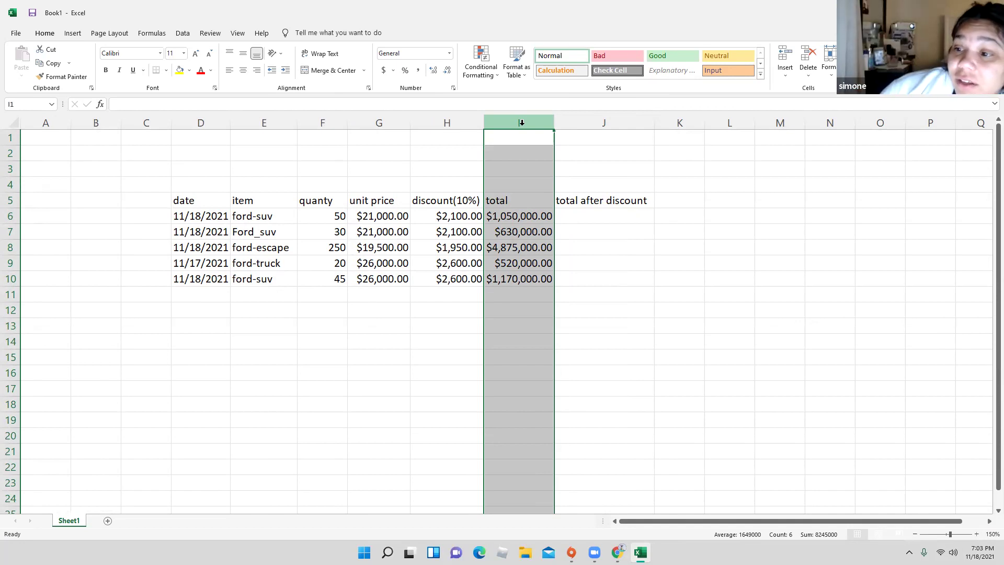
right_click(521, 122)
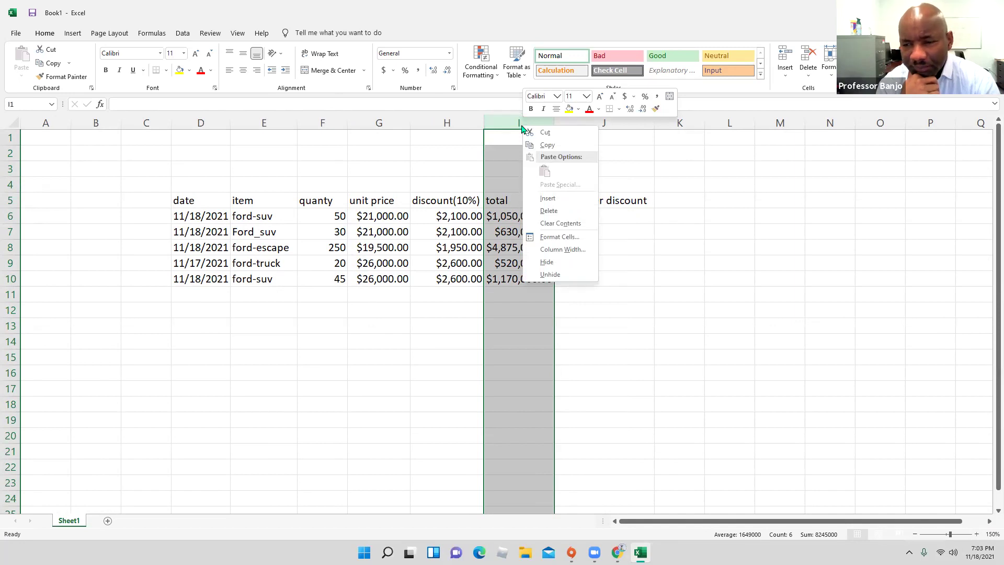
left_click(551, 197)
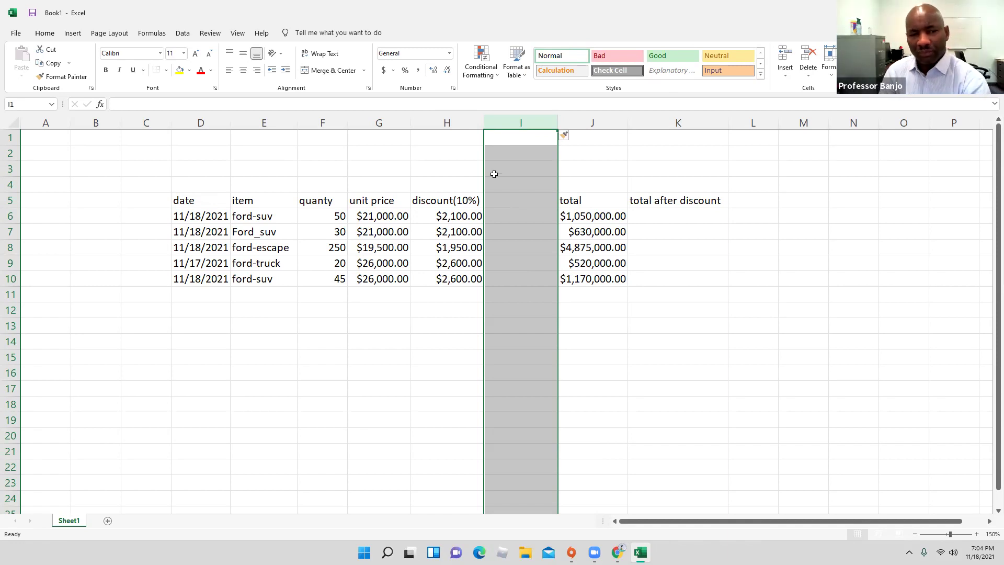
Step: Enter the heading "total discount" in I5 of the new column in Book1
left_click(502, 200)
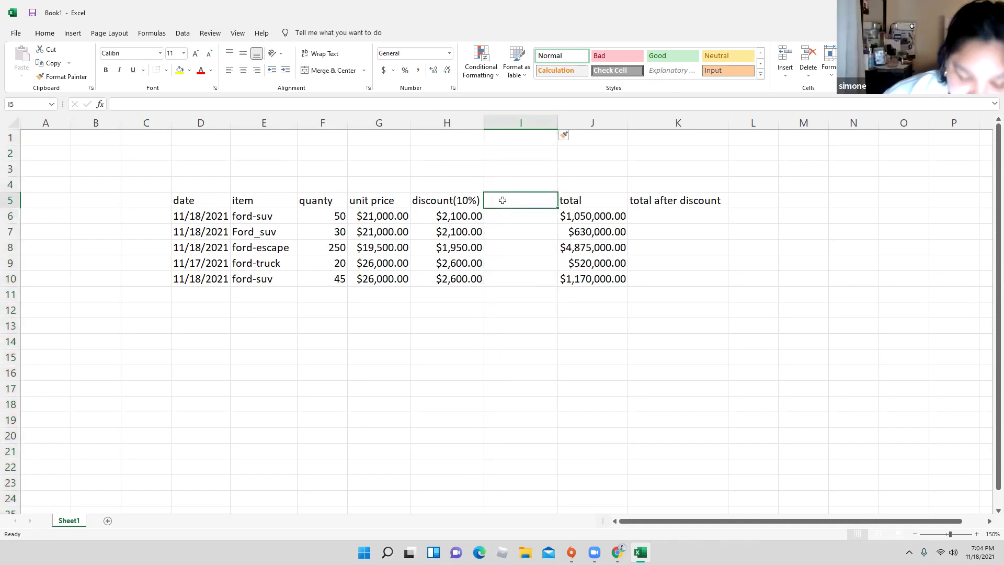
type("y")
key("BackSpace")
type("to")
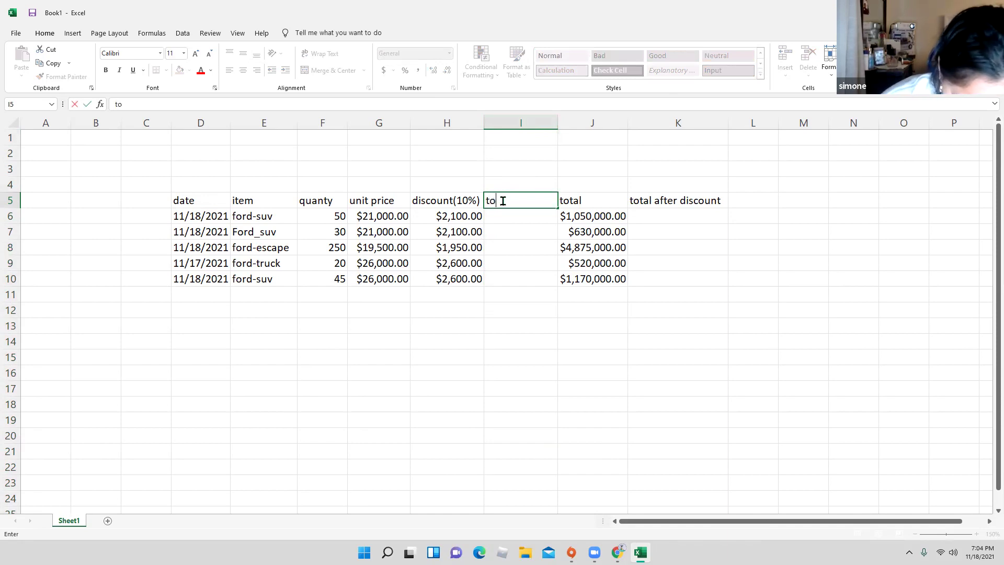
type("tal disco")
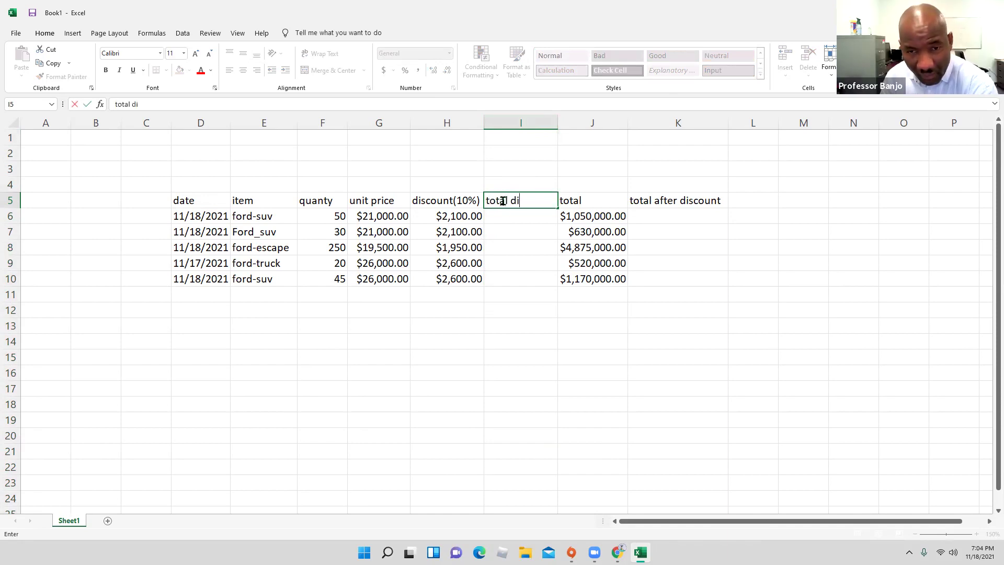
type("unt")
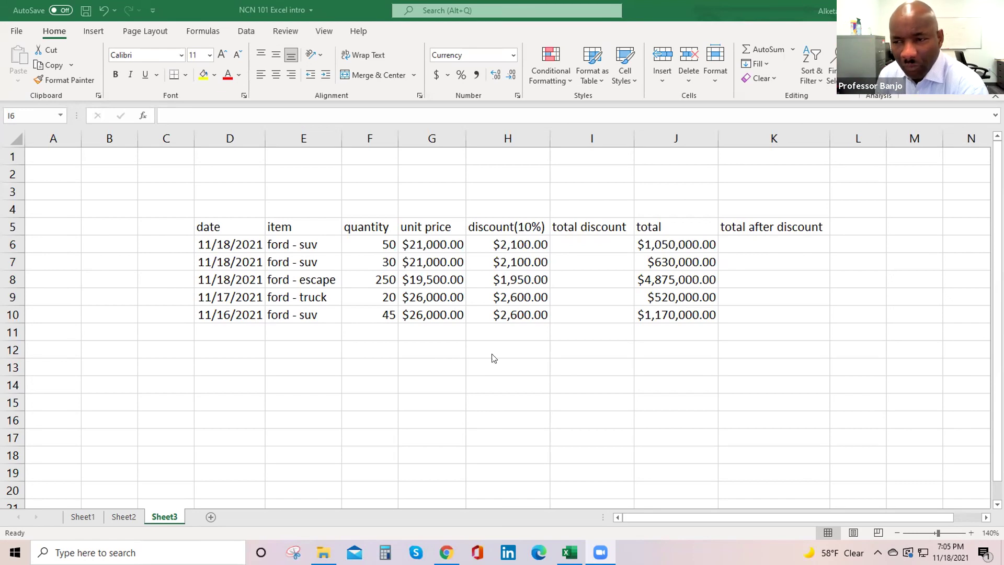
Step: In the NCN 101 Excel intro workbook, enter the formula =f6*h6 in I6 to multiply the quantity by the unit discount
left_click(572, 248)
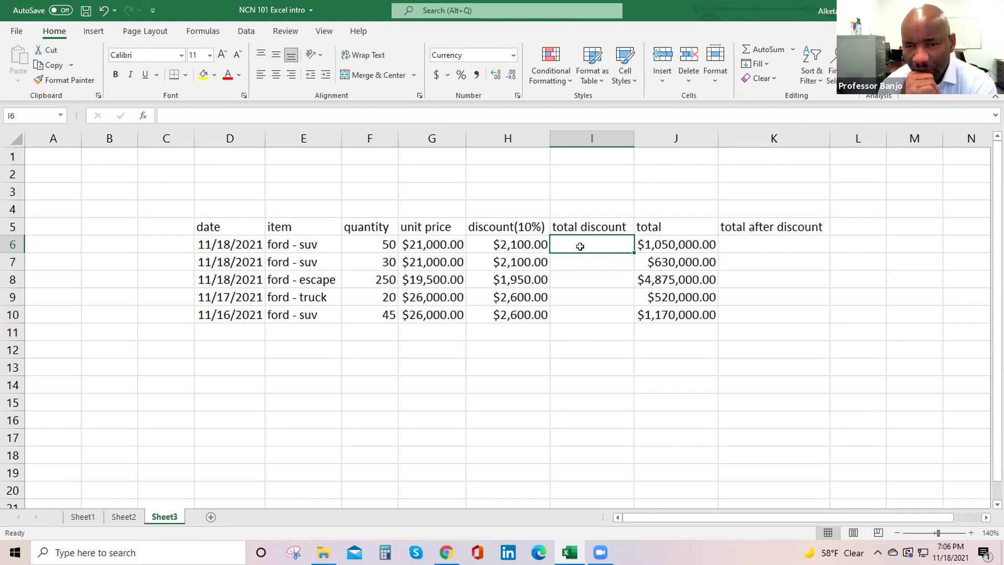
type("=")
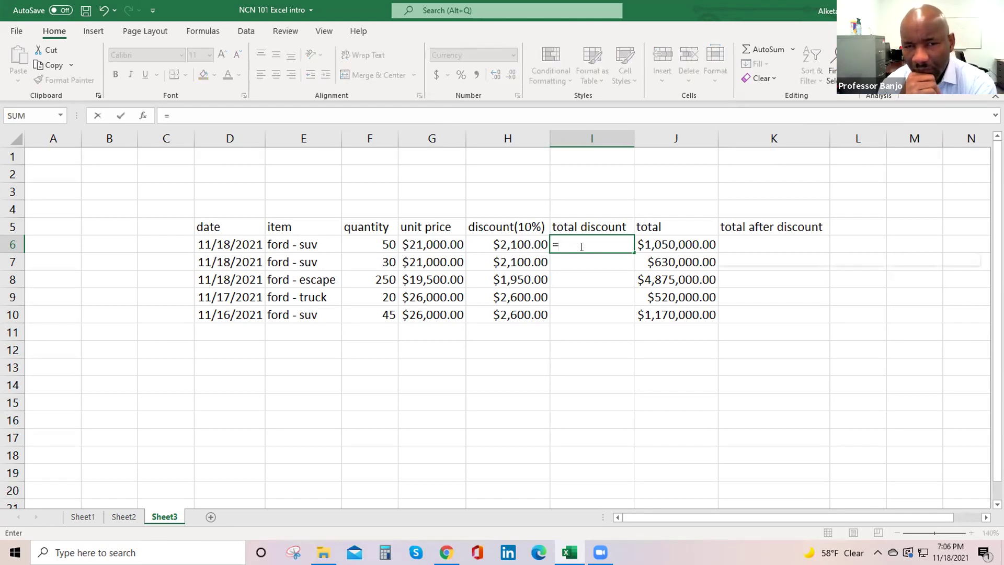
type("f6*g6")
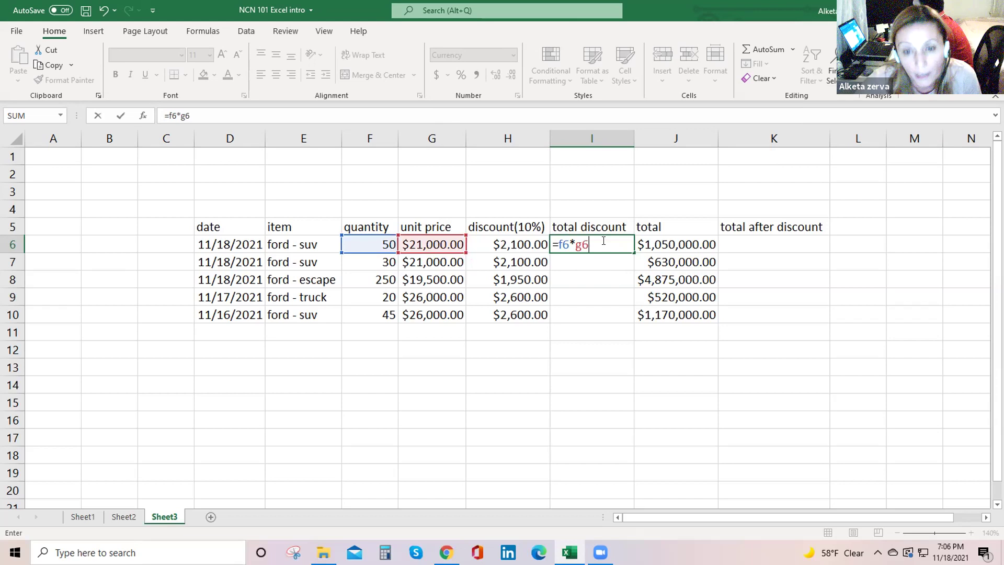
key("BackSpace")
key("BackSpace")
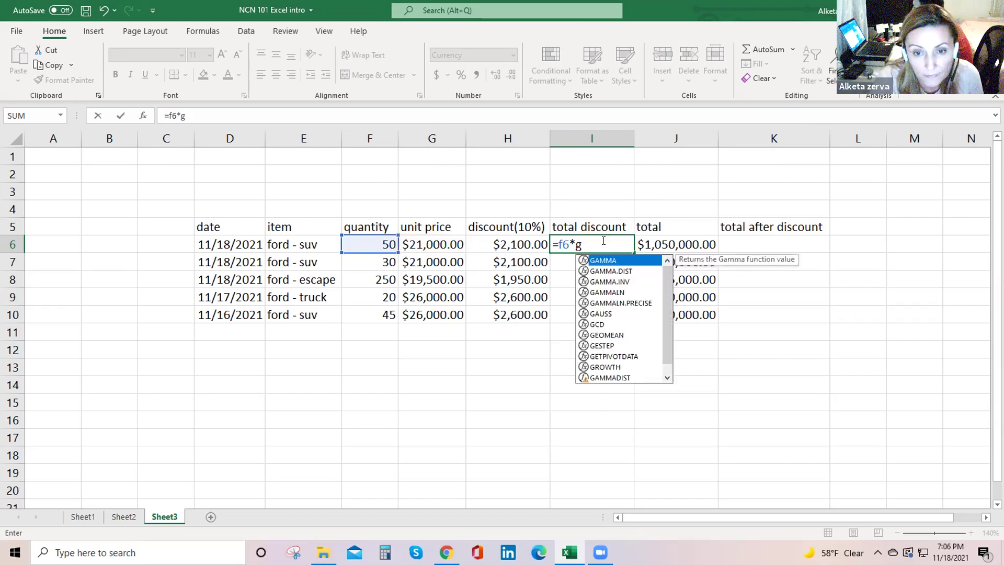
type("h6")
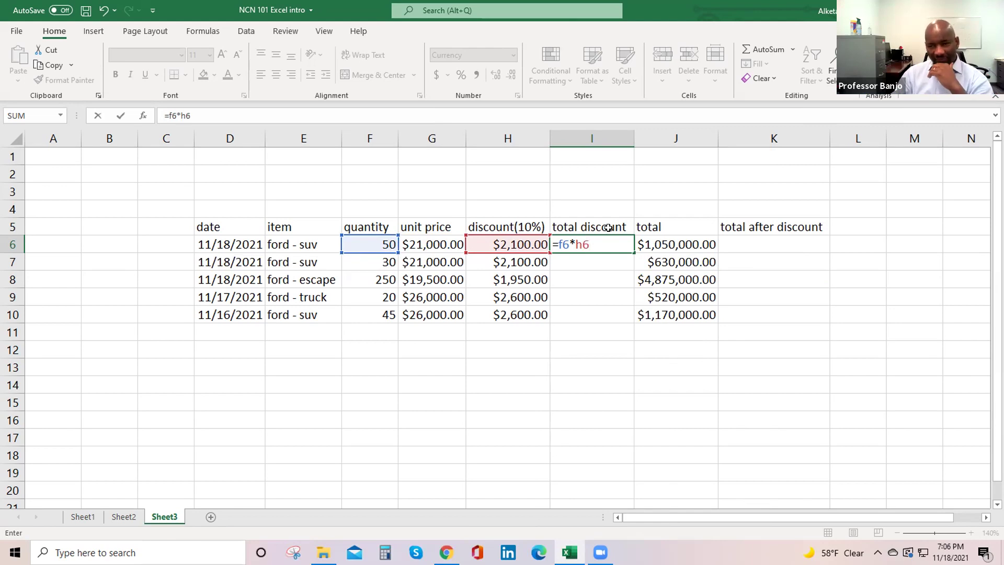
key("Return")
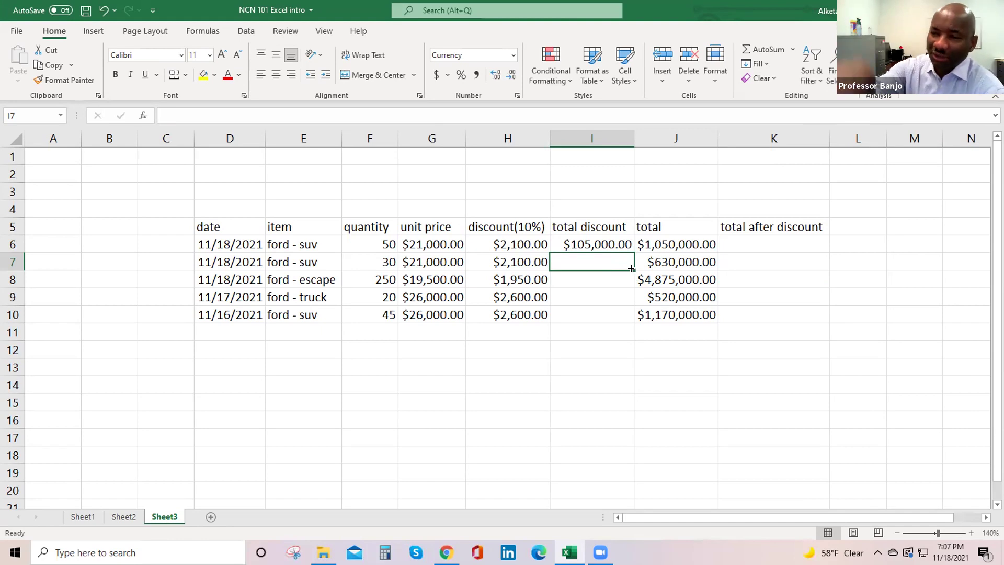
Step: Fill the total discount formula from I6 down through I10 for the remaining sales rows
left_click_drag(632, 269, 630, 320)
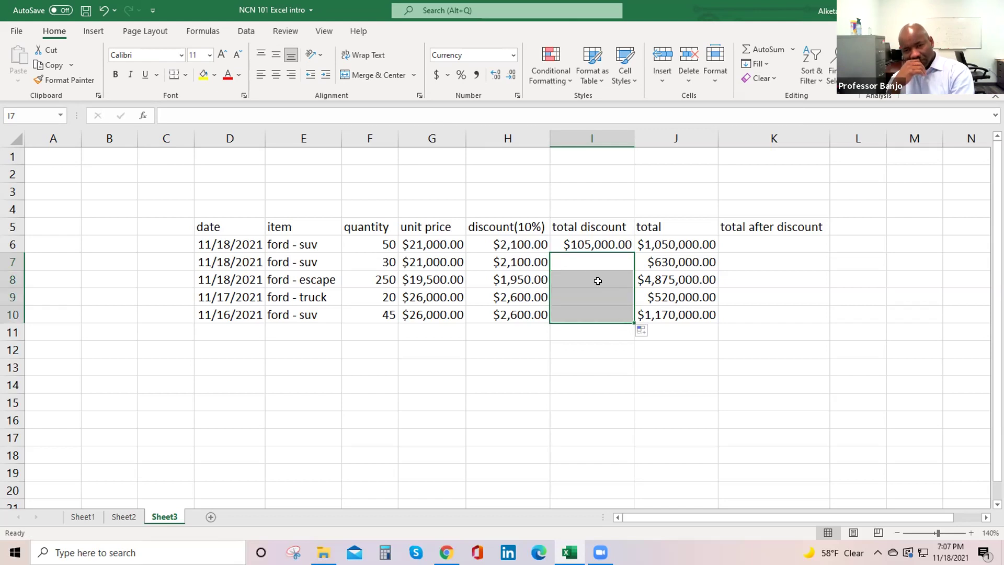
key("Return")
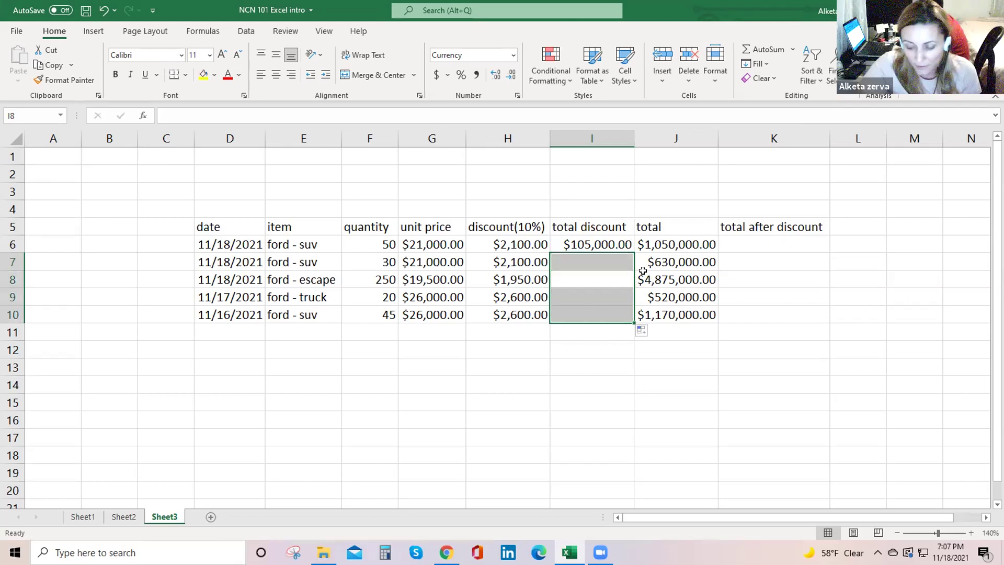
left_click(559, 243)
left_click_drag(631, 251, 625, 318)
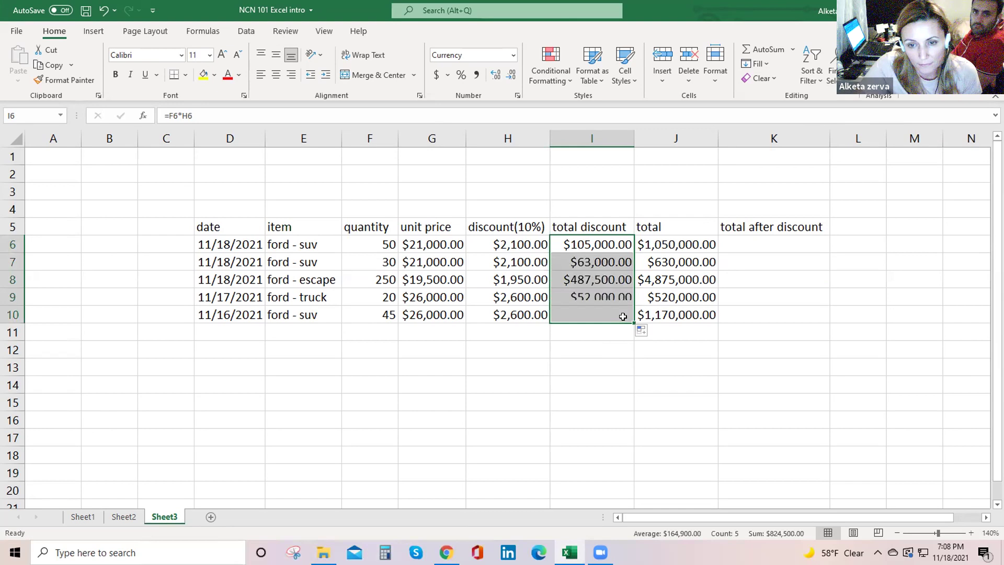
left_click(602, 331)
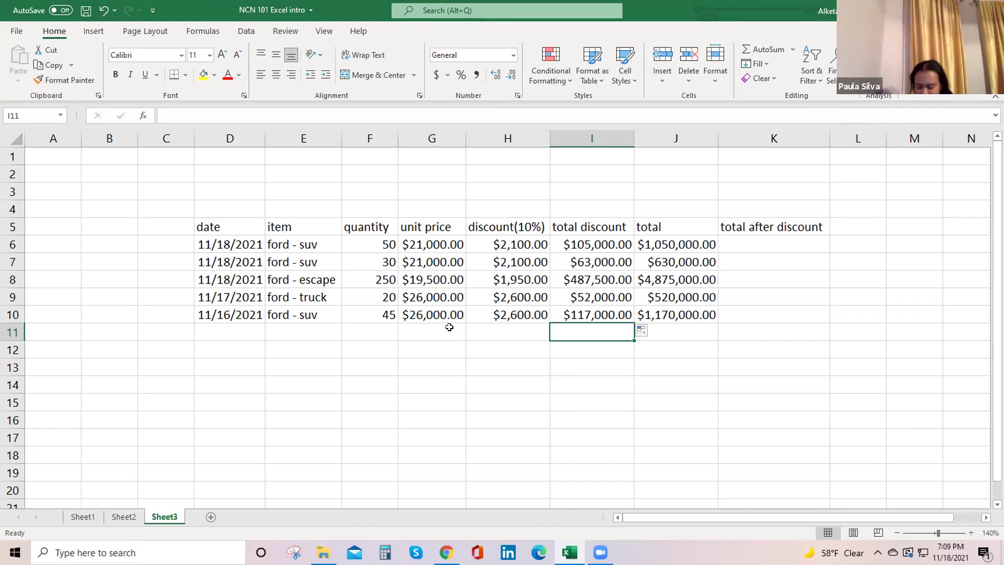
Step: Set the unit price of the 11/16/2021 ford - suv row in G10 to 21000
left_click(416, 301)
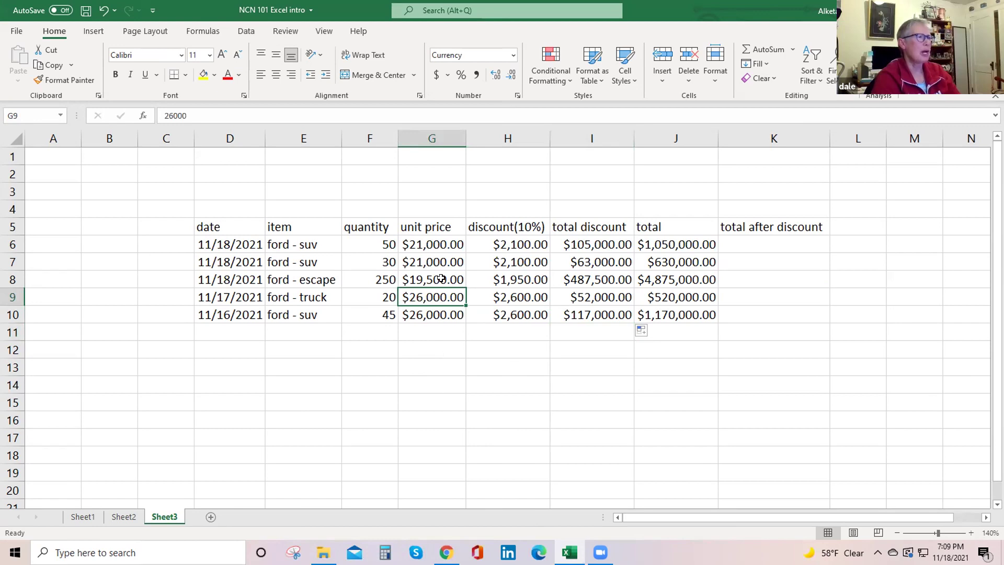
left_click(424, 240)
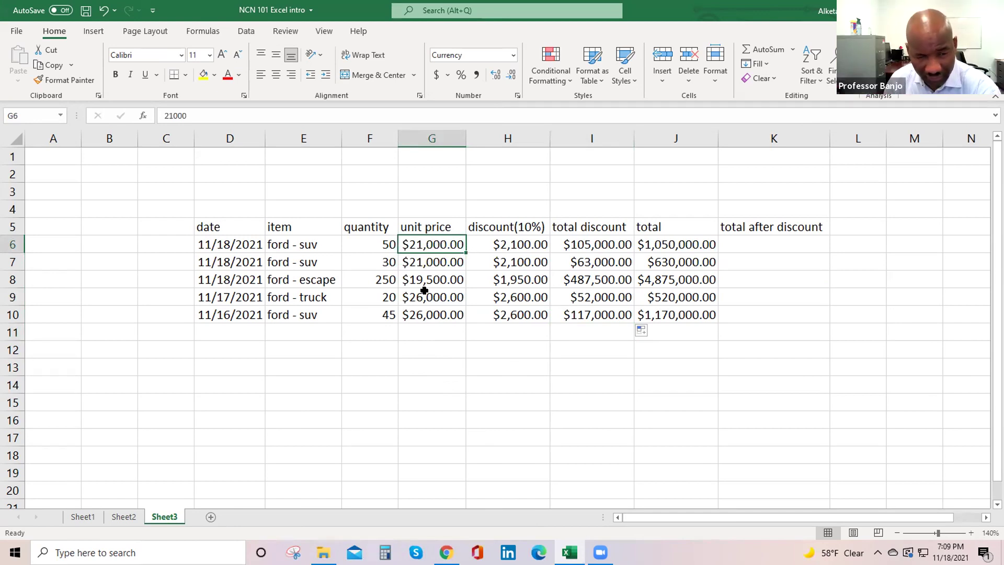
left_click(425, 315)
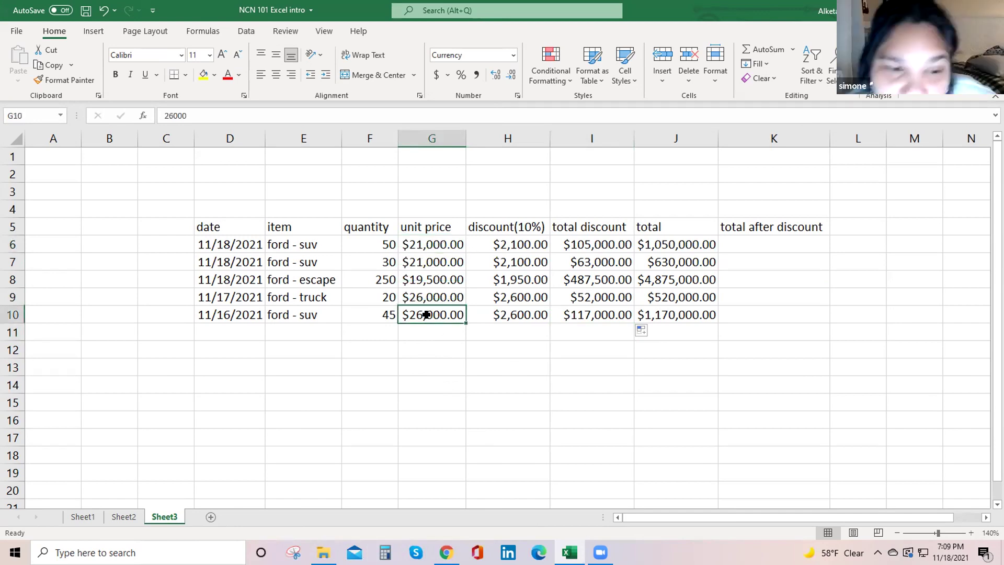
type("21")
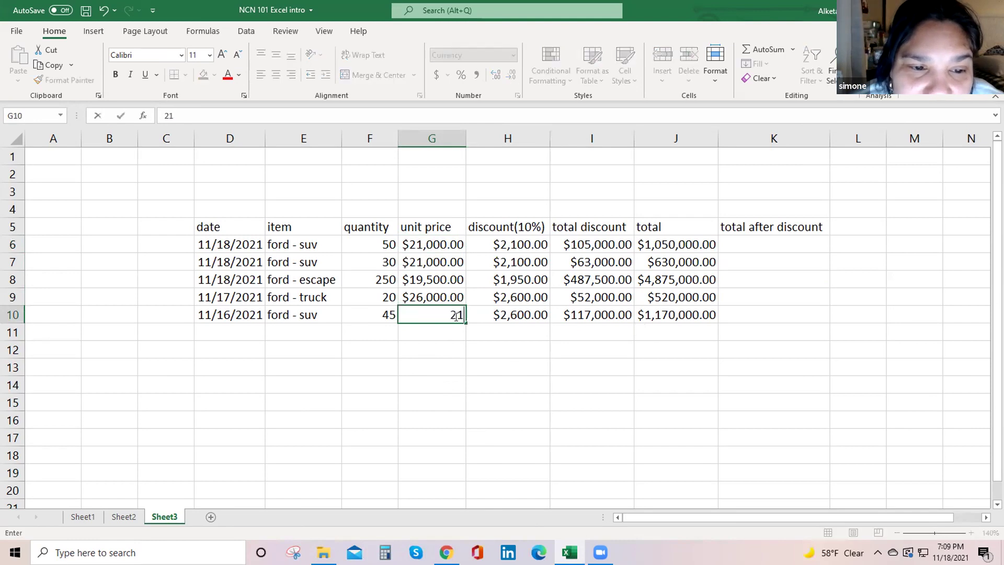
type("000")
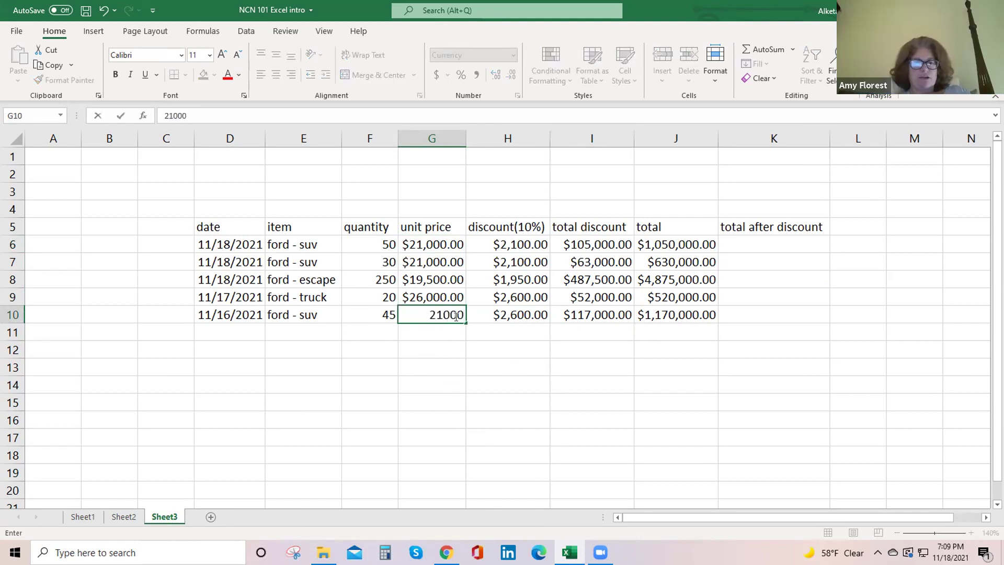
key("Return")
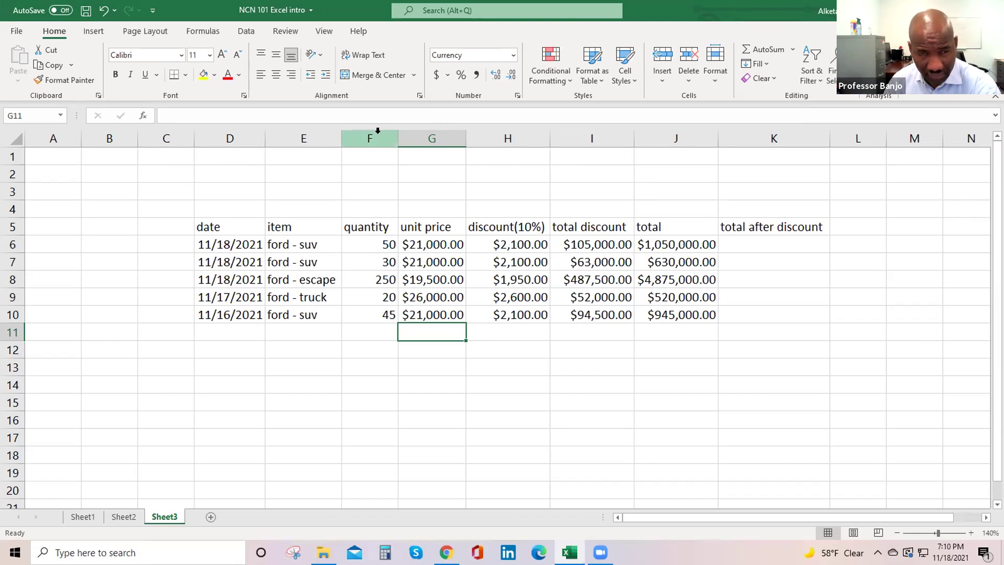
Step: Insert an empty column between the item and quantity columns
left_click(358, 135)
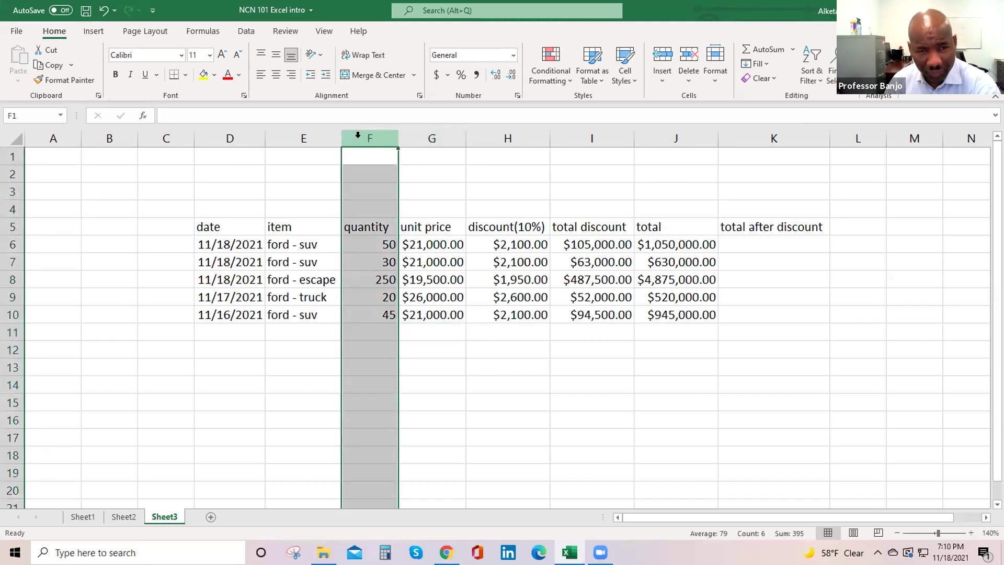
right_click(360, 138)
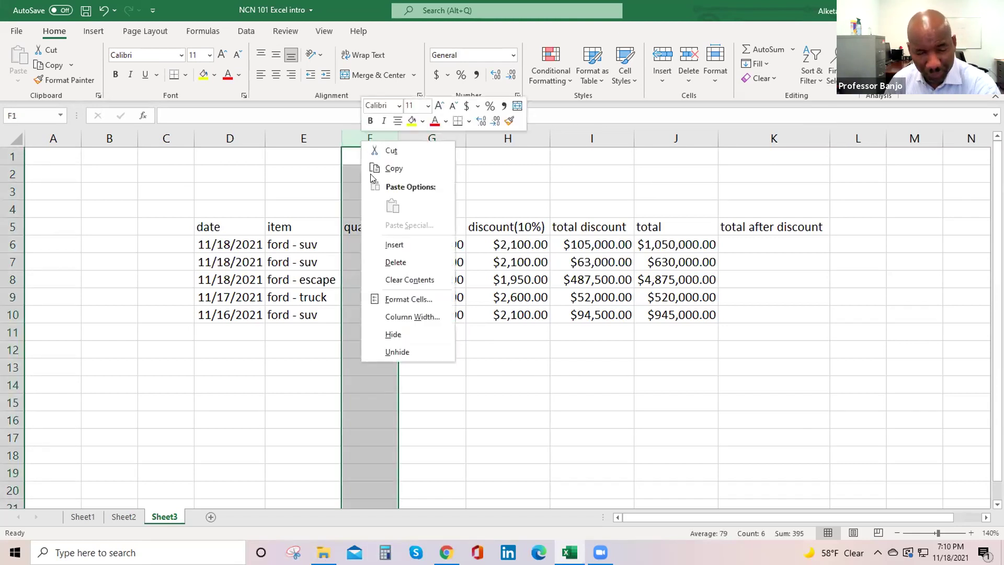
left_click(414, 245)
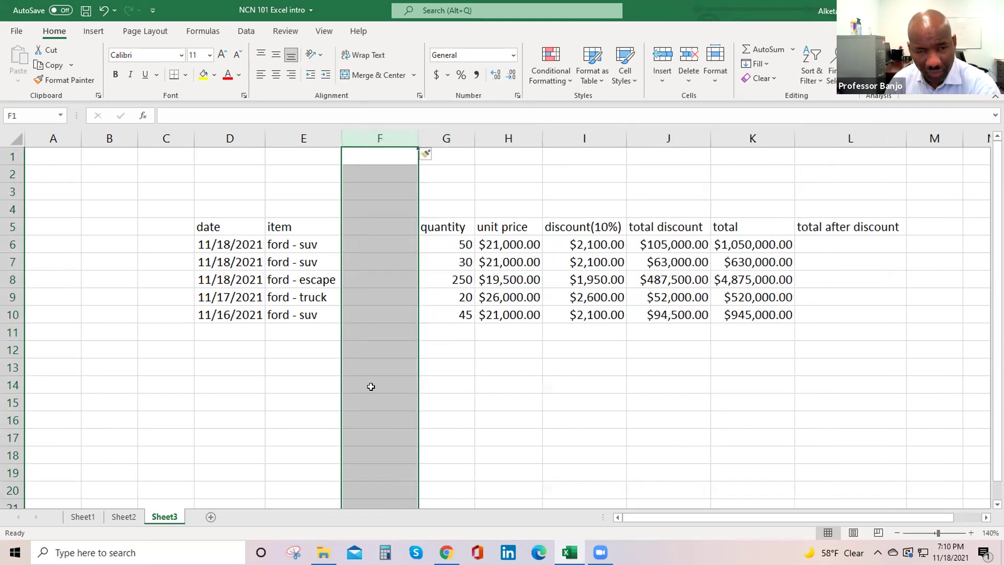
Step: Enter the heading "sales rep" in F5 of the new column
left_click(354, 226)
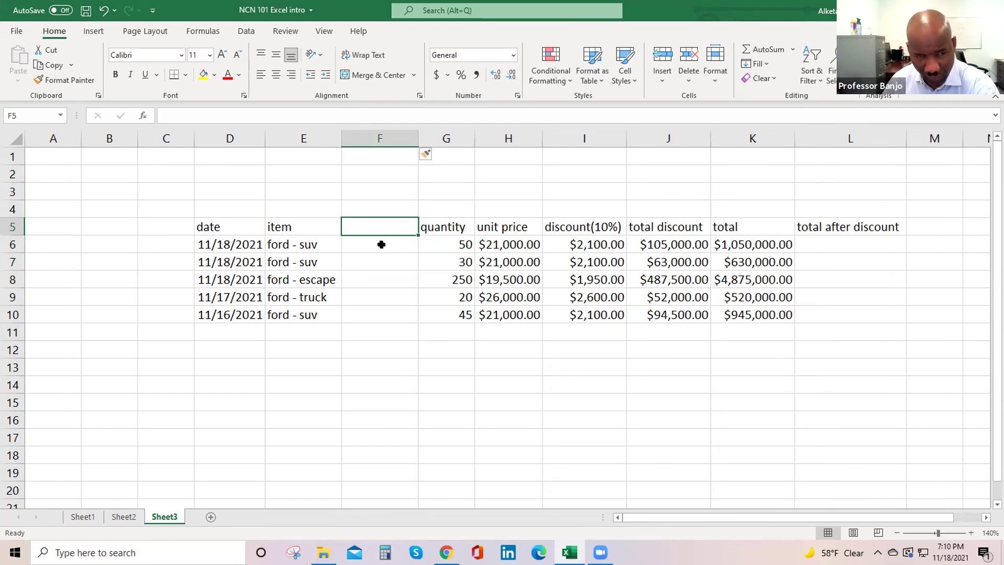
type("cells")
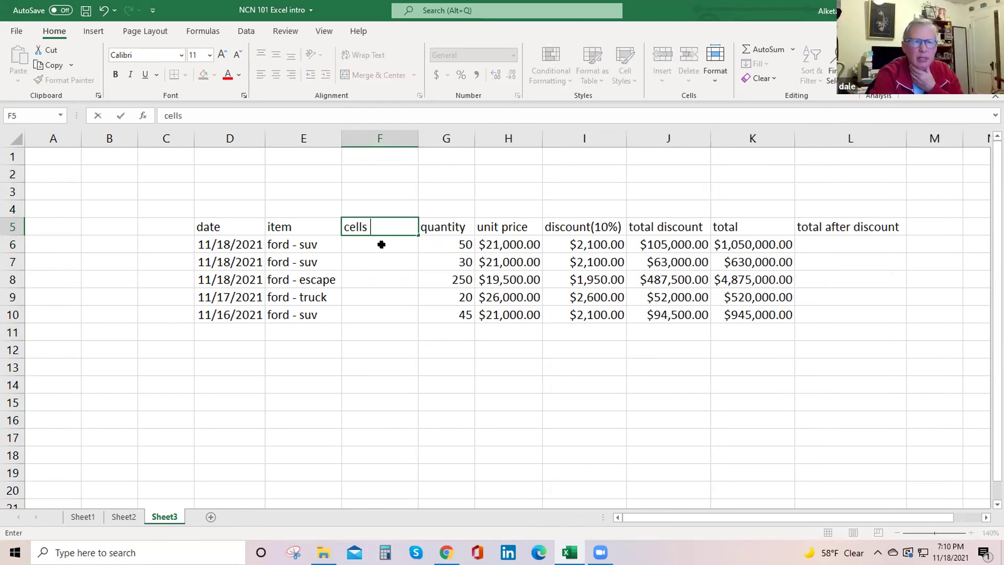
key("BackSpace")
key("BackSpace")
key("BackSpace")
key("BackSpace")
key("BackSpace")
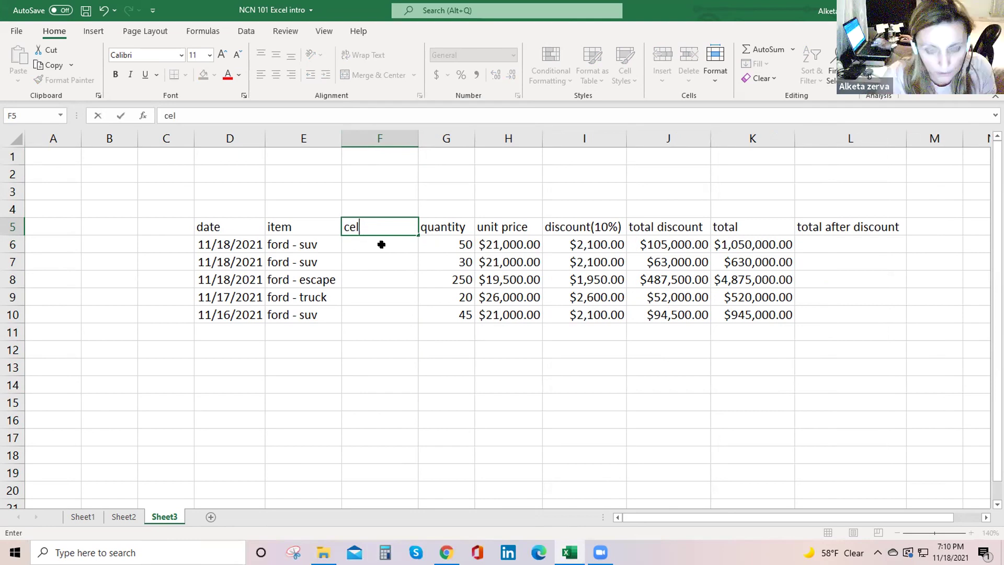
type("sa")
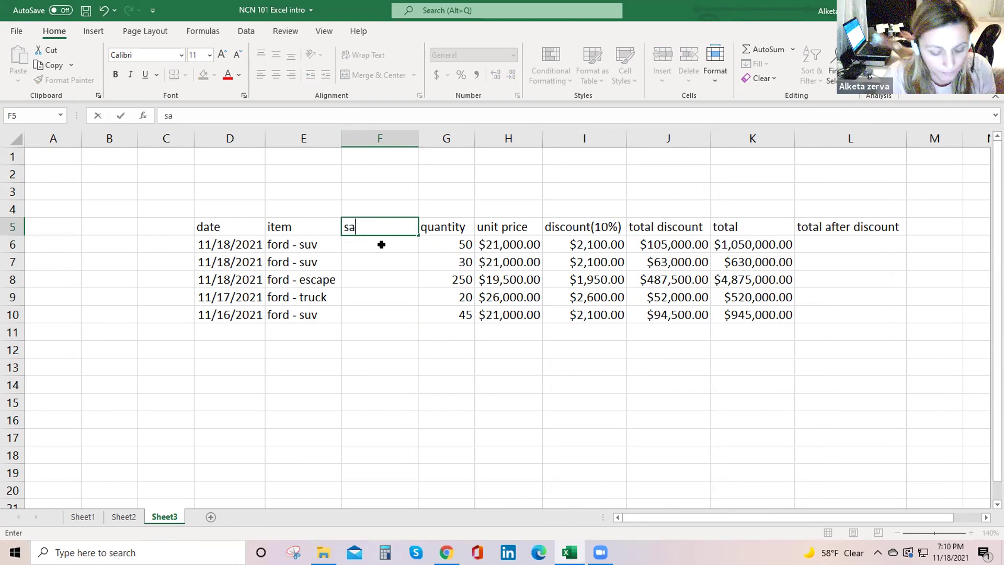
type("les rep")
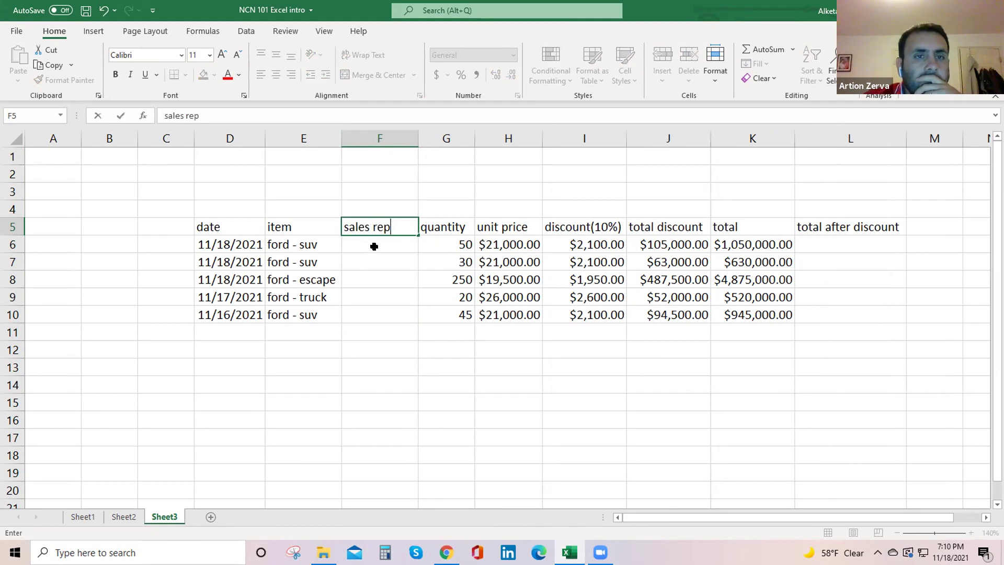
key("Return")
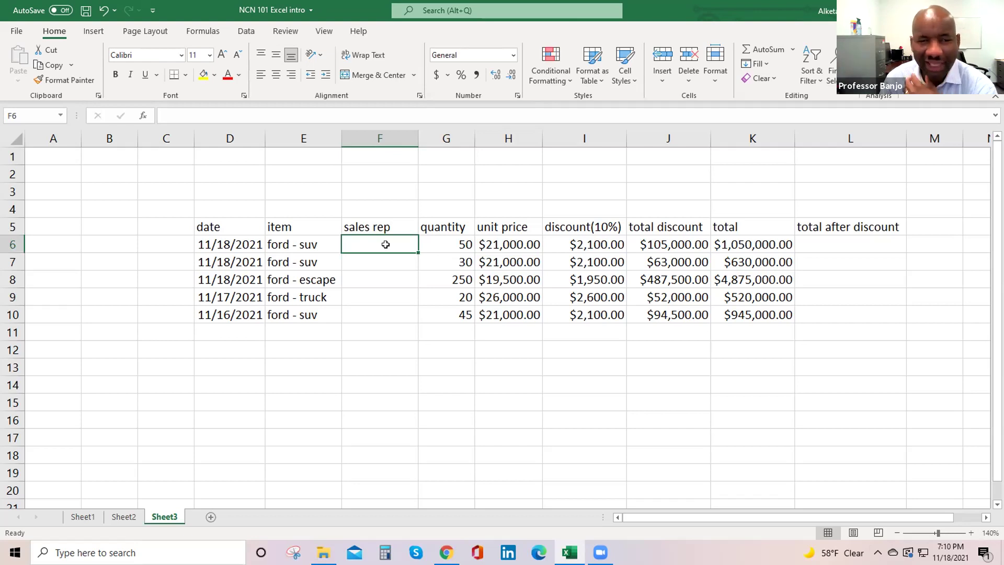
Step: Fill F6 through F10 with a sales rep's first name for each of the five sales rows
type("amy")
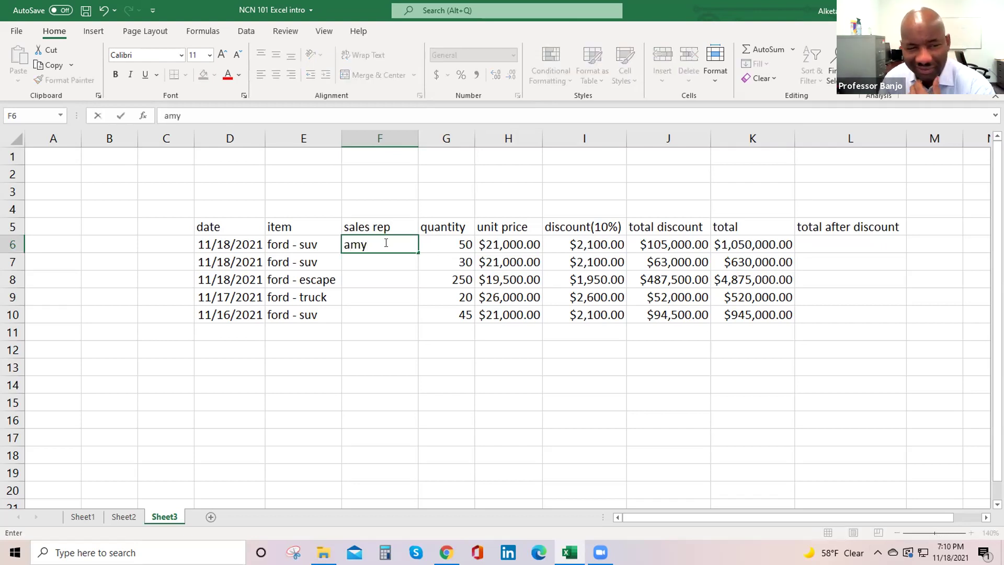
key("Return")
type("art")
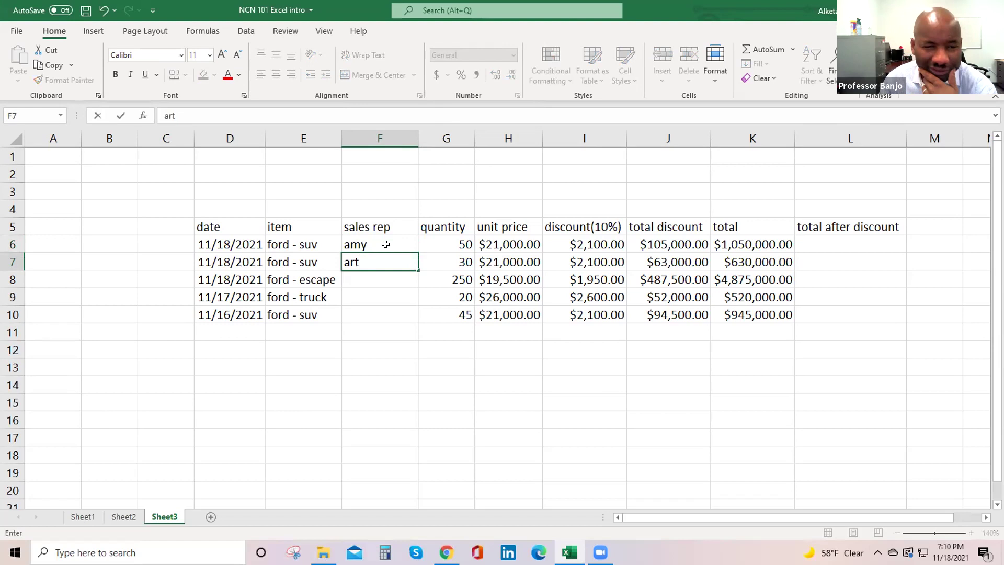
key("Left")
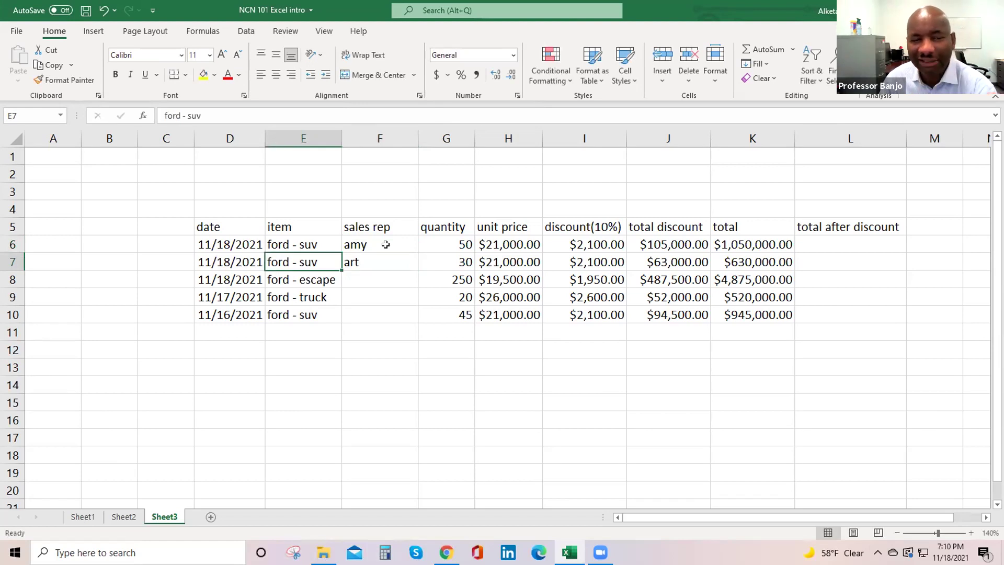
double_click(371, 277)
type("rowena")
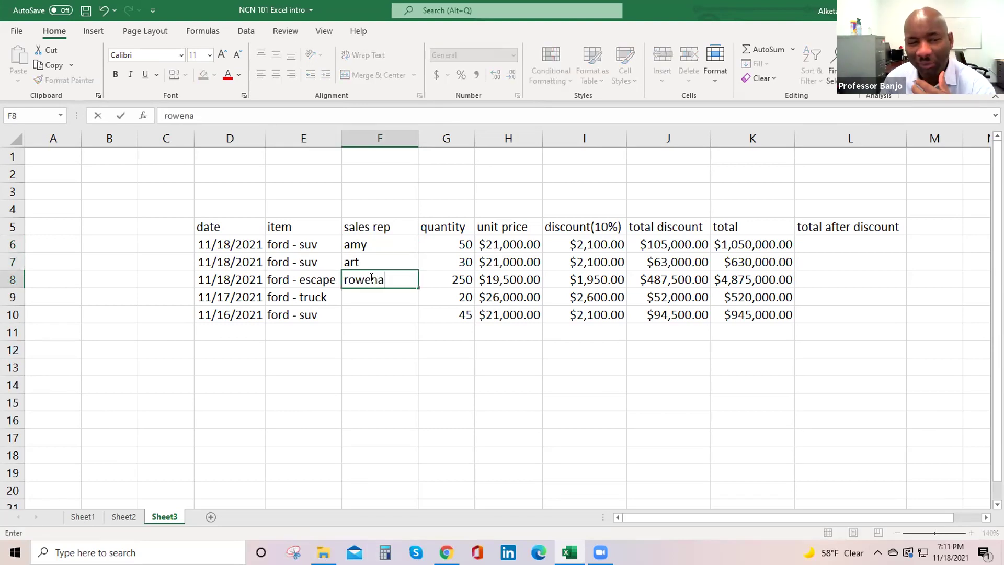
key("Return")
type("paula")
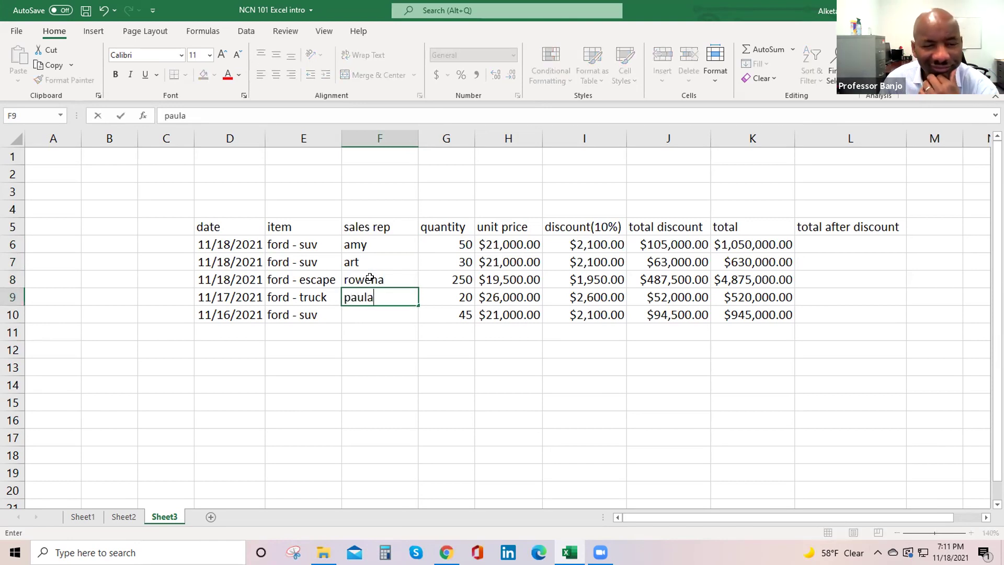
key("Return")
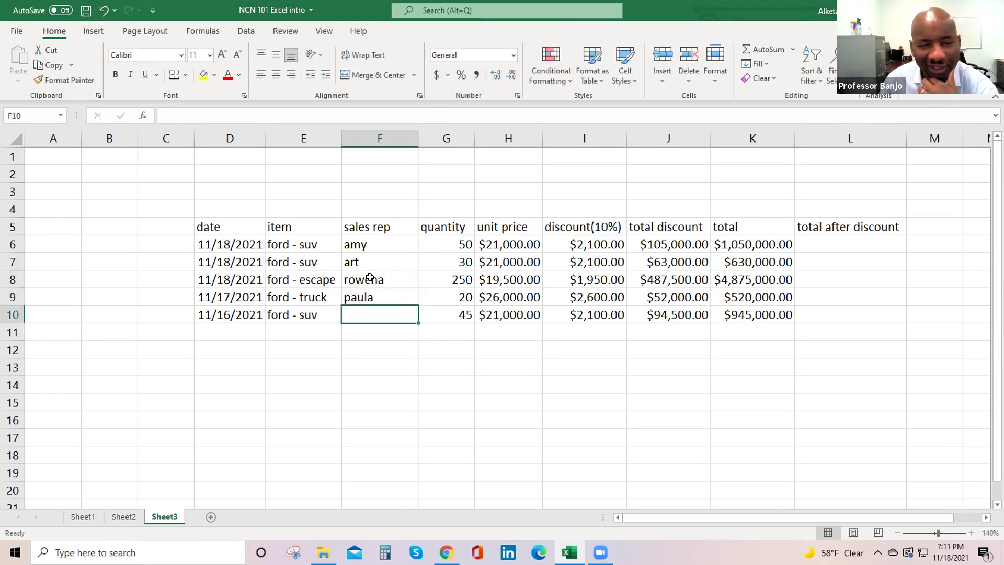
type("lori")
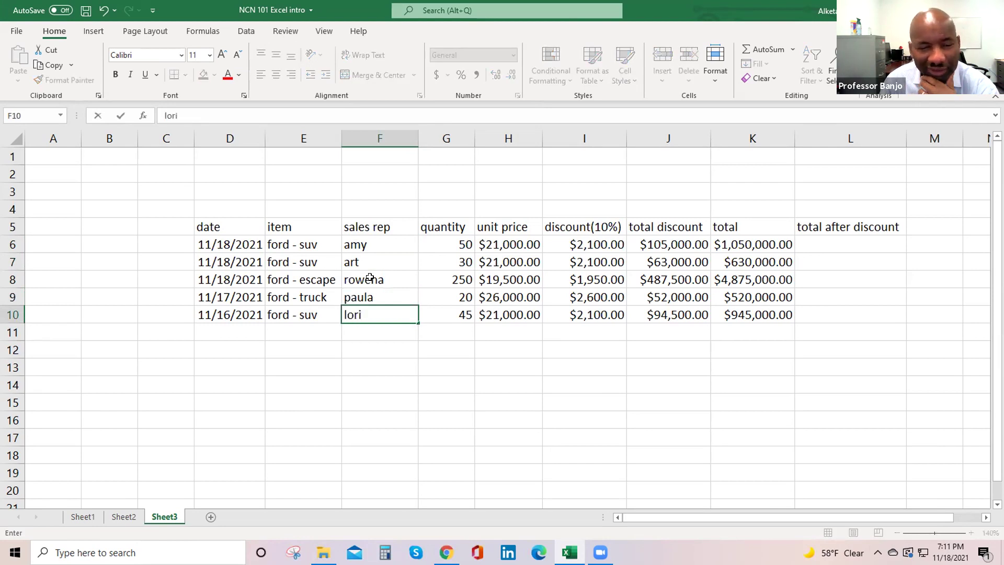
left_click(376, 336)
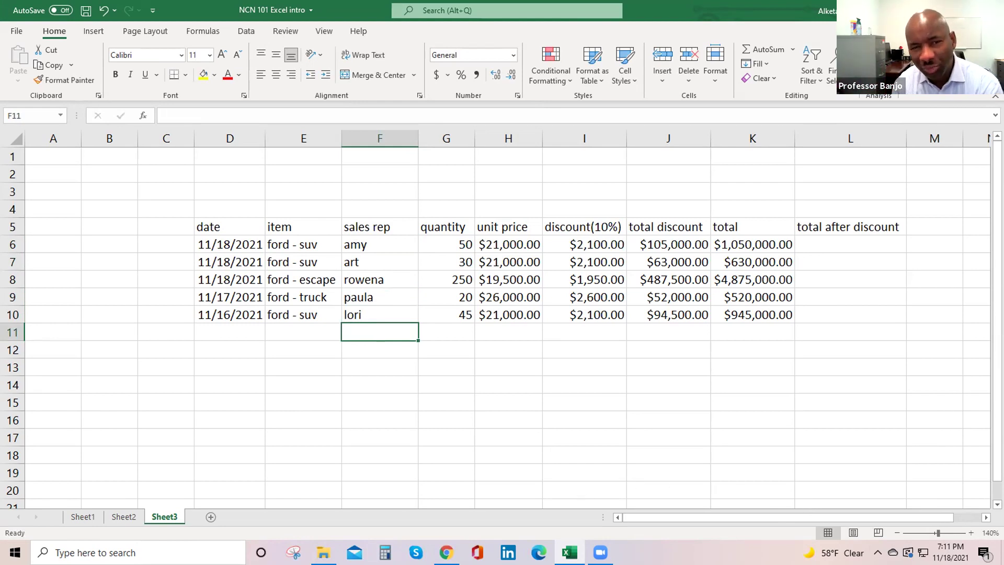
Step: Select L6, the first empty cell under the total after discount heading
scroll(971, 510, "right", 2)
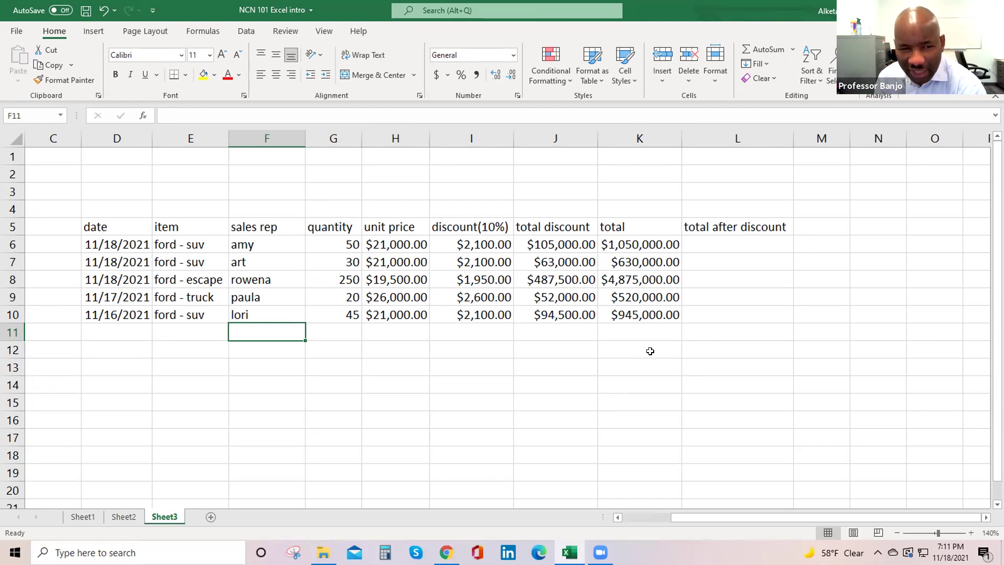
left_click(722, 245)
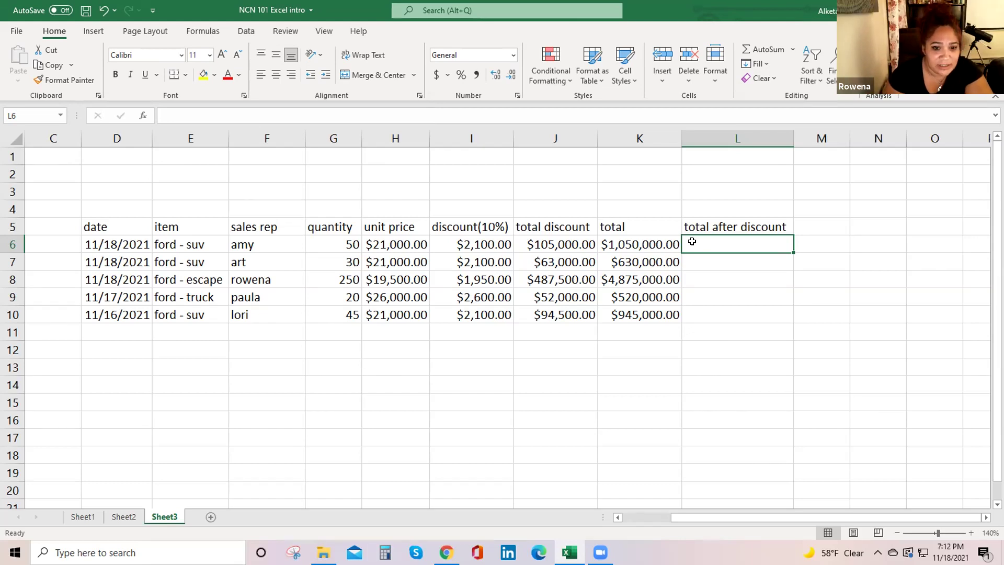
Step: Enter the formula =k6-j6 in L6 to calculate the first row's total after discount
type("=")
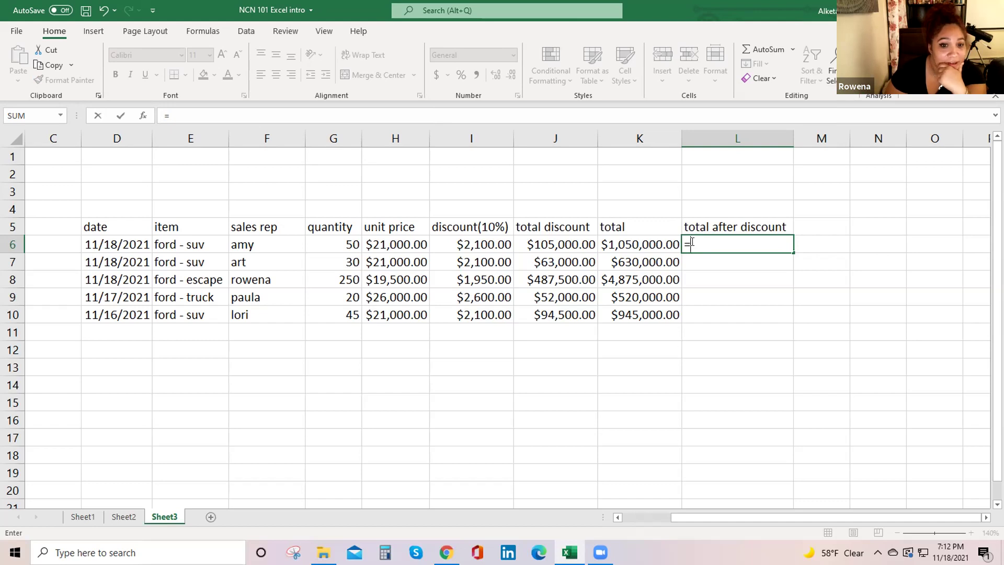
type("k6-")
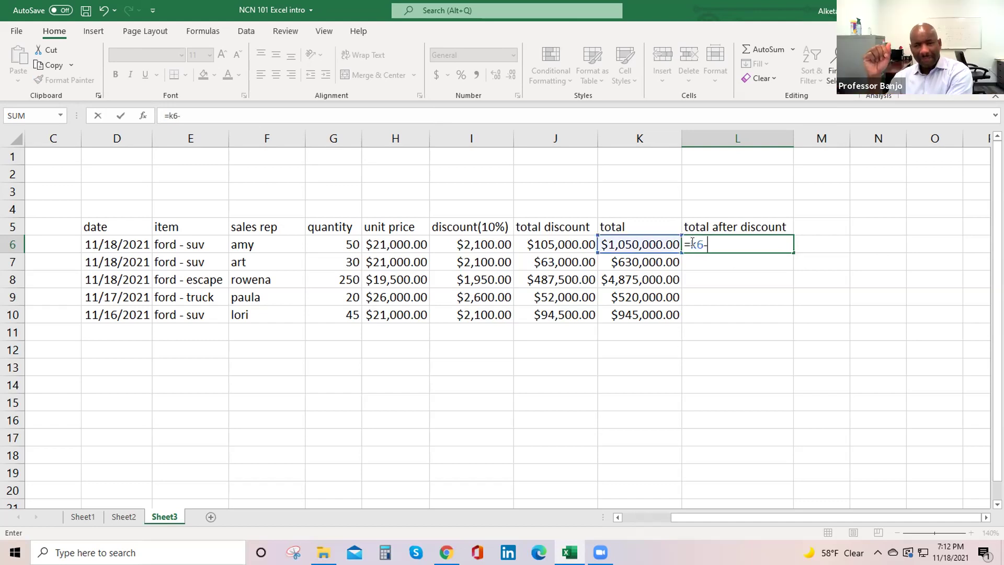
type("j")
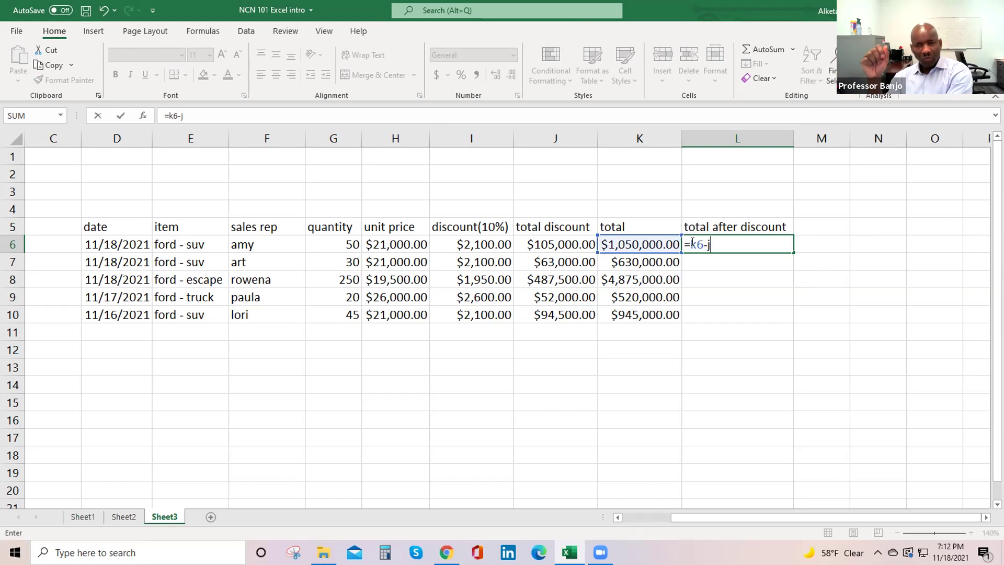
type("6")
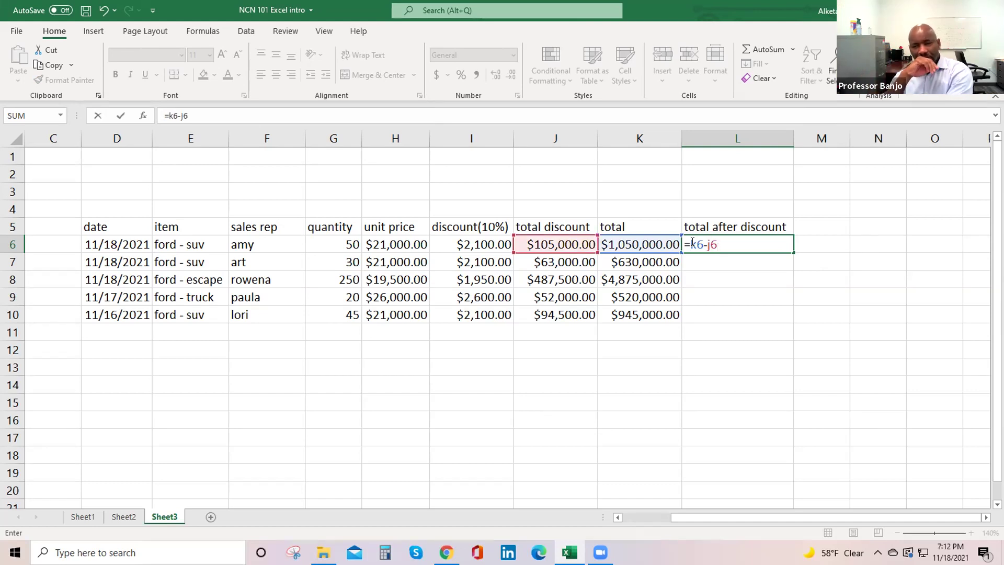
key("Return")
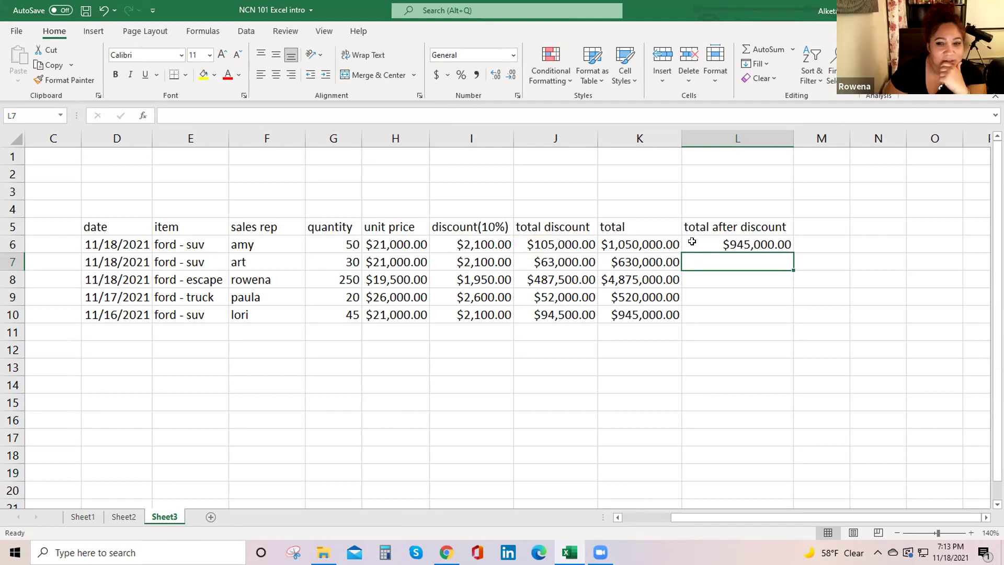
Step: Copy the total after discount formula from L6 down through L10
left_click_drag(790, 268, 790, 315)
left_click(758, 244)
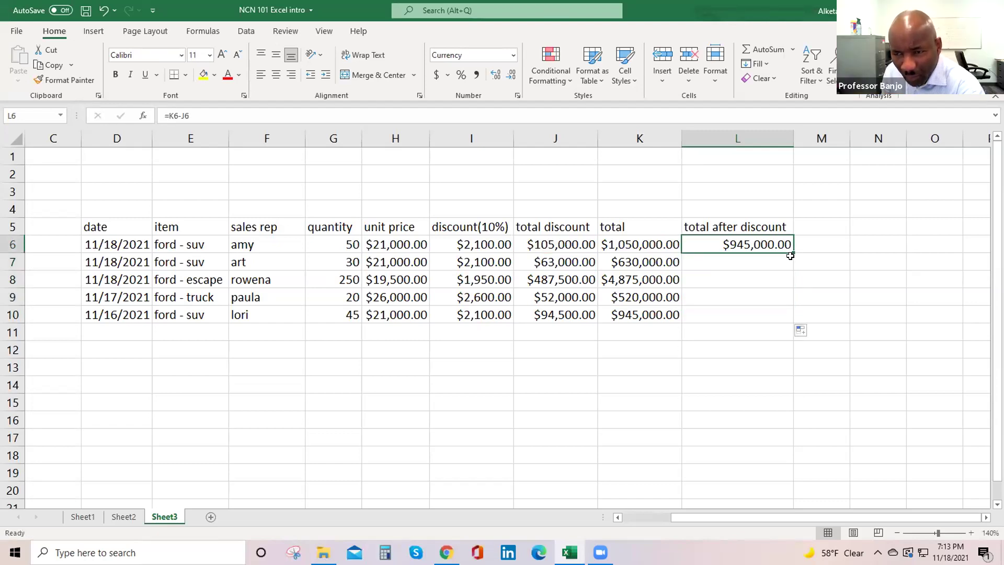
left_click_drag(790, 253, 789, 321)
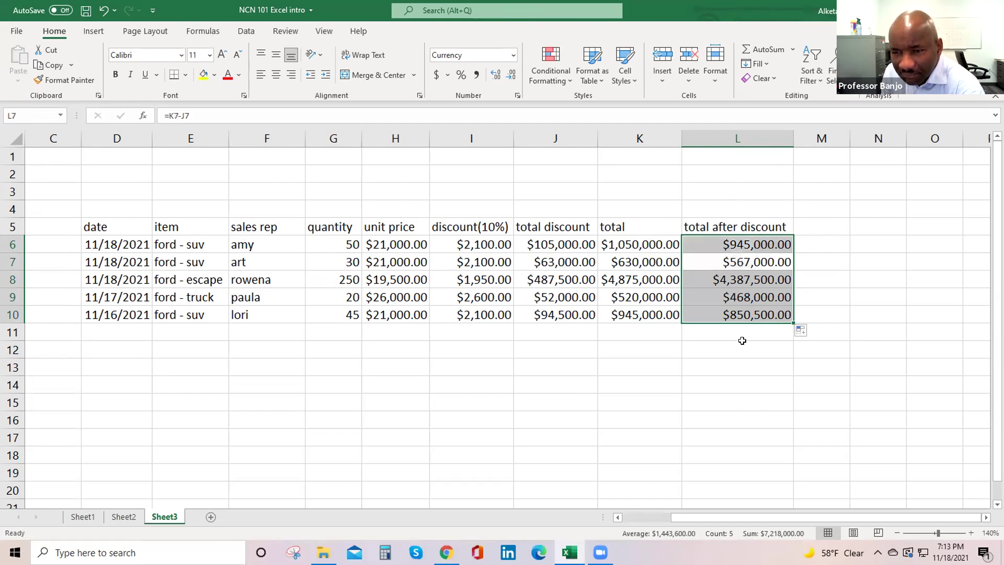
left_click(739, 347)
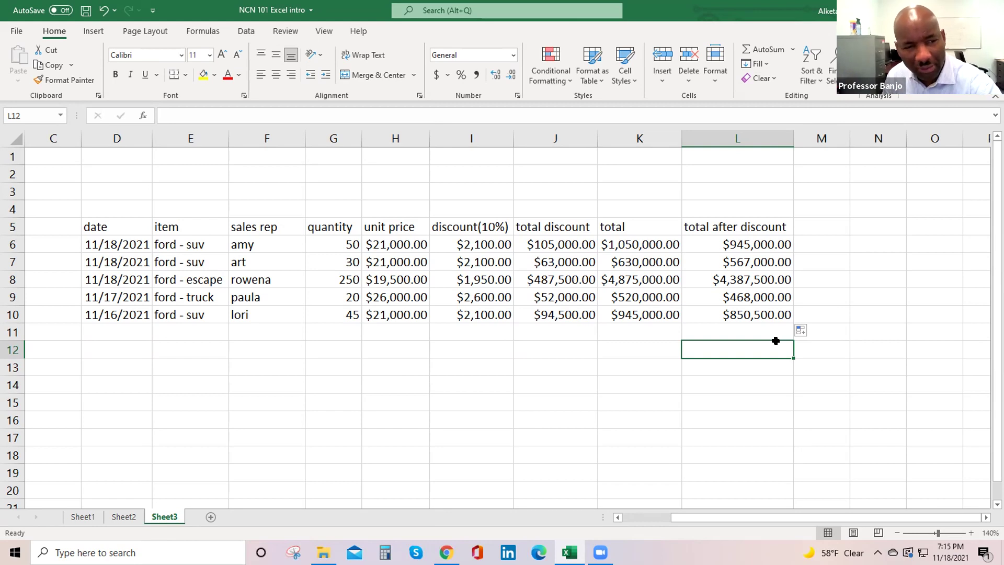
left_click_drag(84, 220, 271, 309)
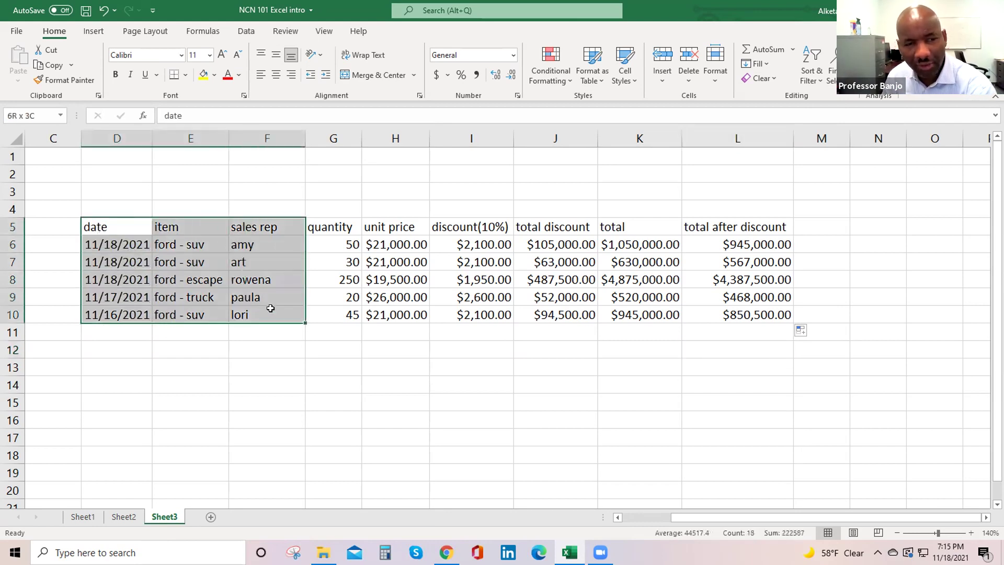
left_click(91, 218)
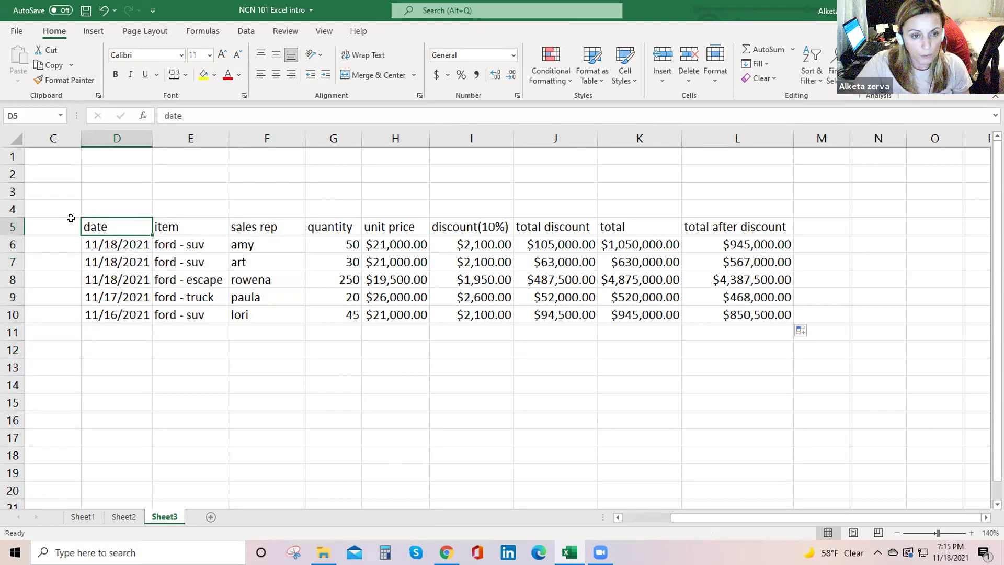
left_click_drag(83, 219, 166, 220)
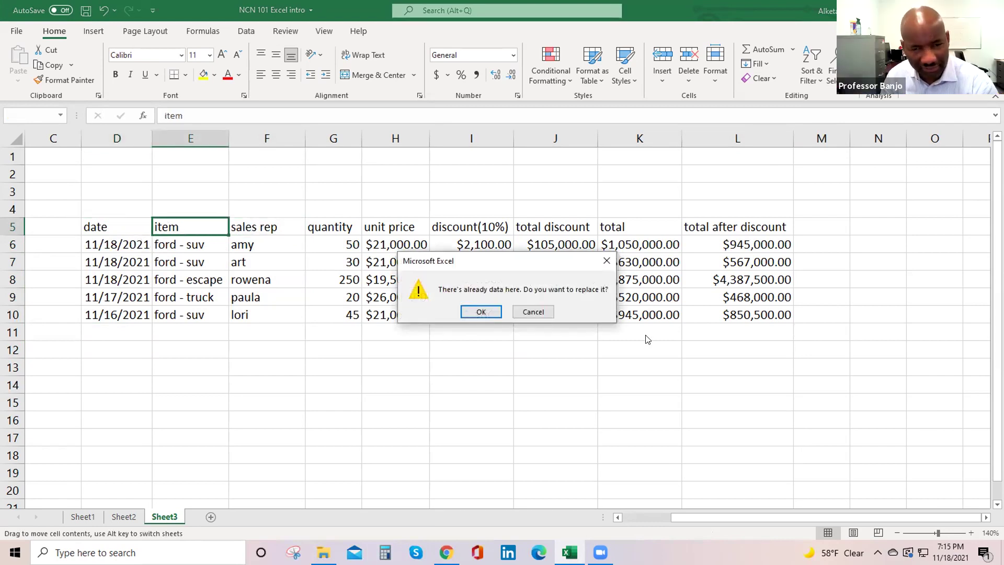
left_click(533, 312)
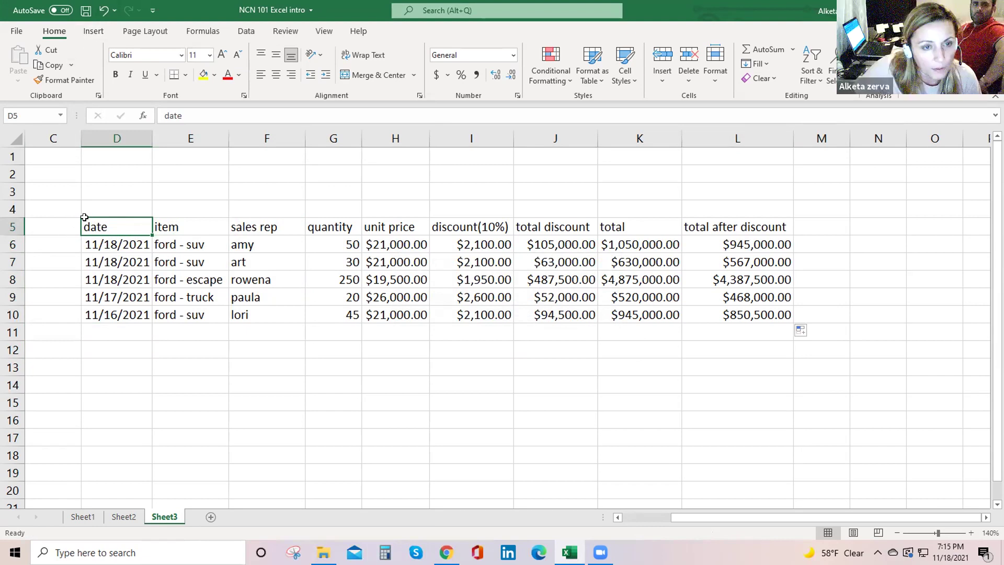
left_click_drag(107, 225, 251, 230)
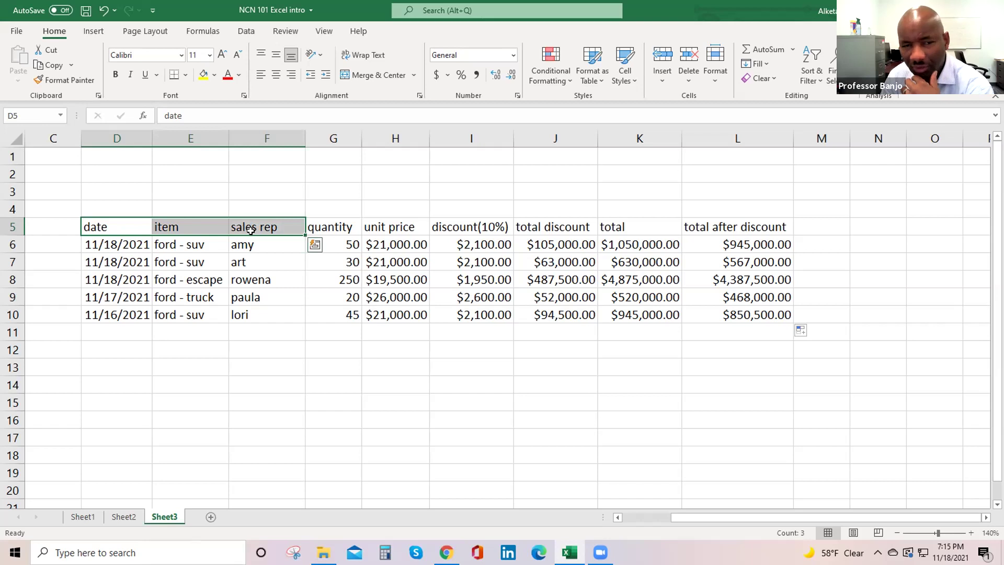
left_click(256, 230)
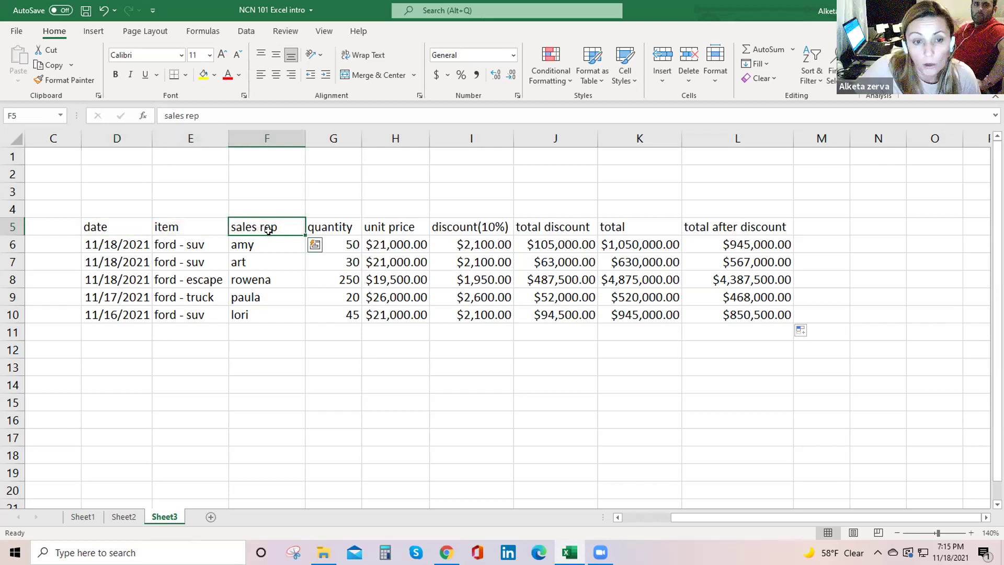
left_click(80, 220)
Step: Fill the header row D5:L5 with the gold theme color
left_click_drag(101, 224, 773, 227)
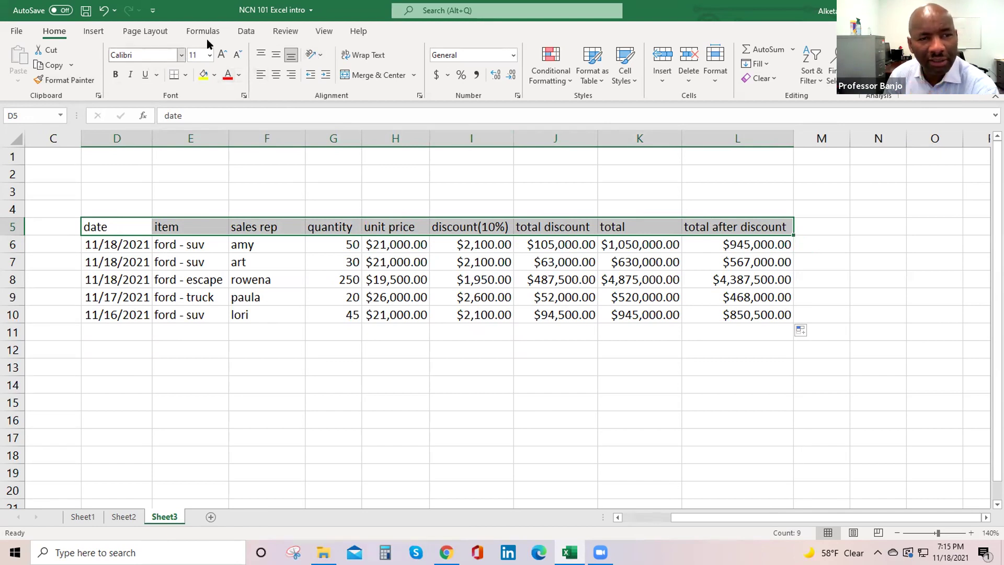
left_click(215, 77)
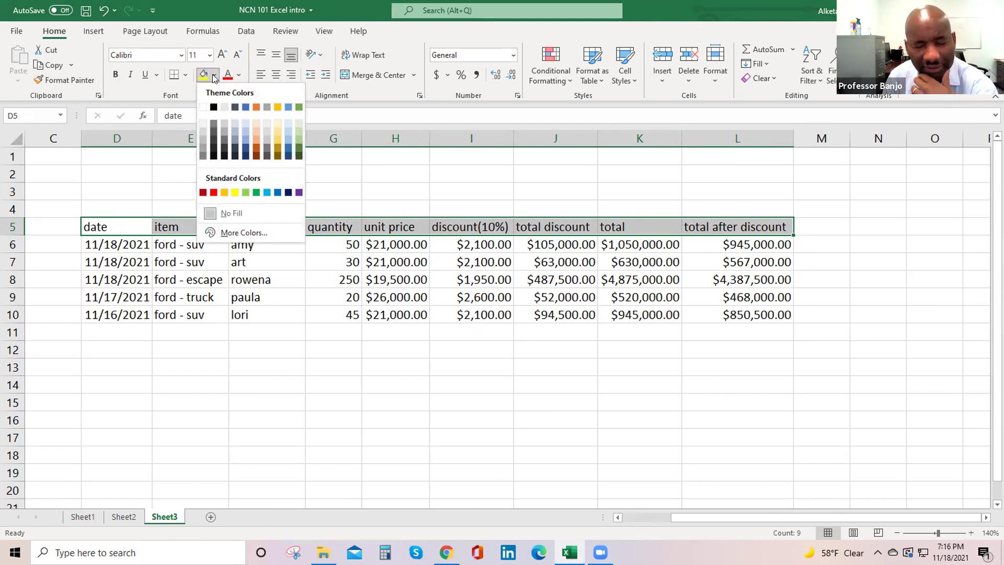
left_click(277, 107)
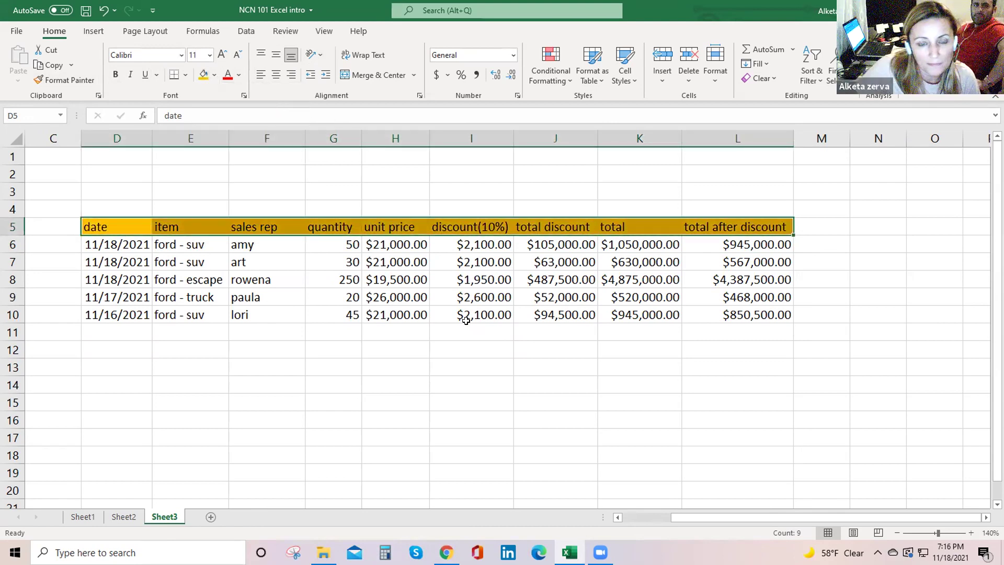
Step: Enter the label "total" in F11, below the last sales rep
left_click(265, 334)
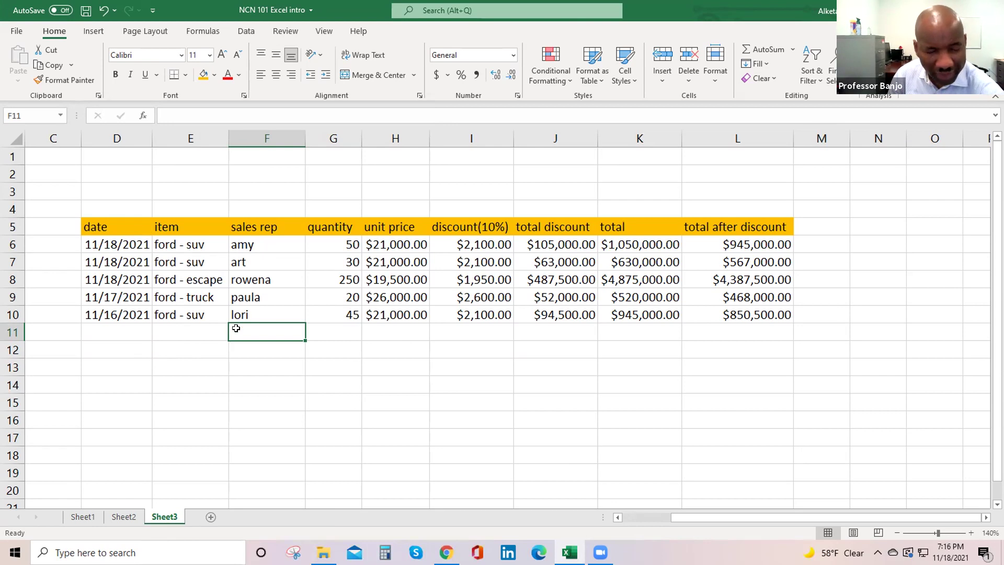
type("ota")
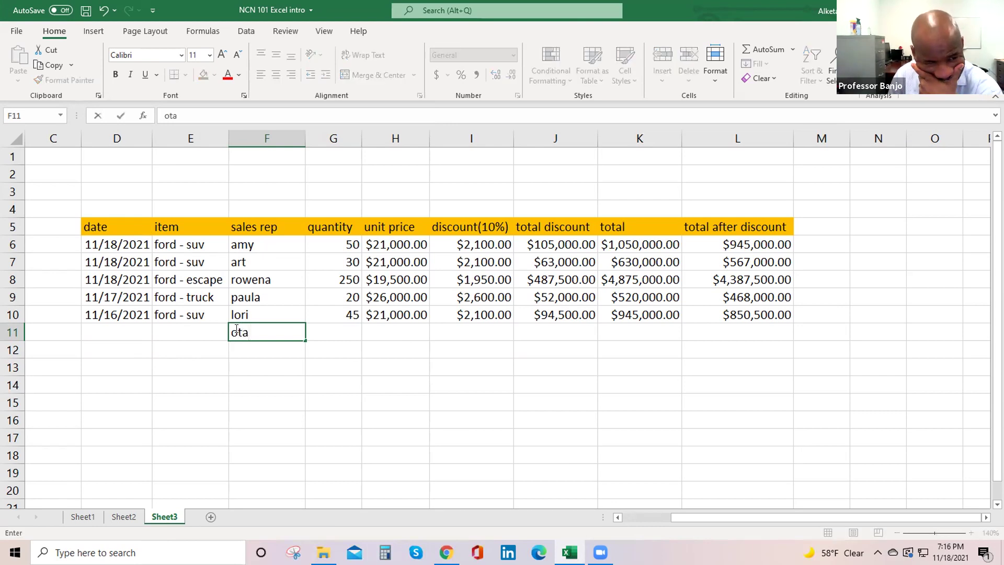
key("BackSpace")
key("BackSpace")
key("BackSpace")
type("t")
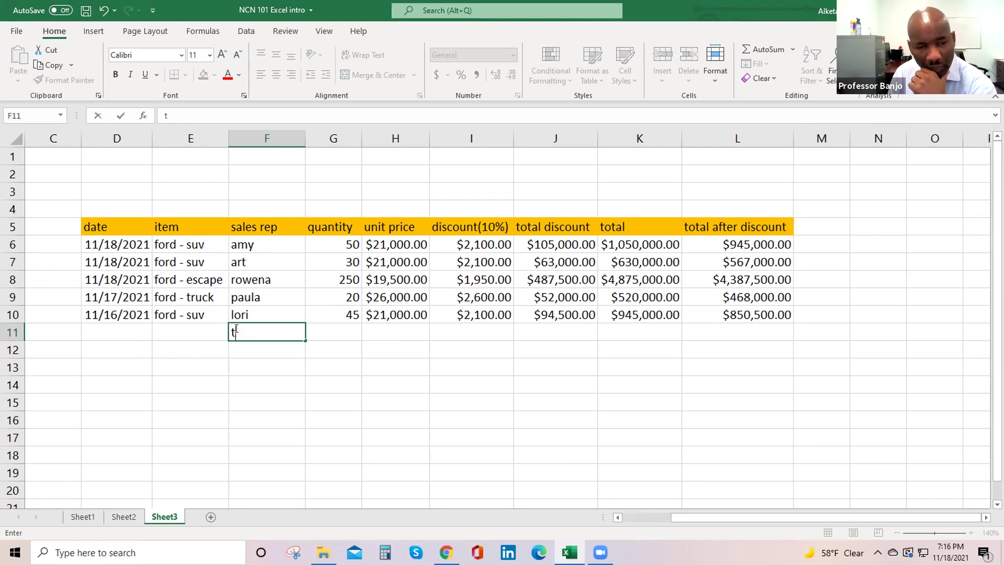
type("otal")
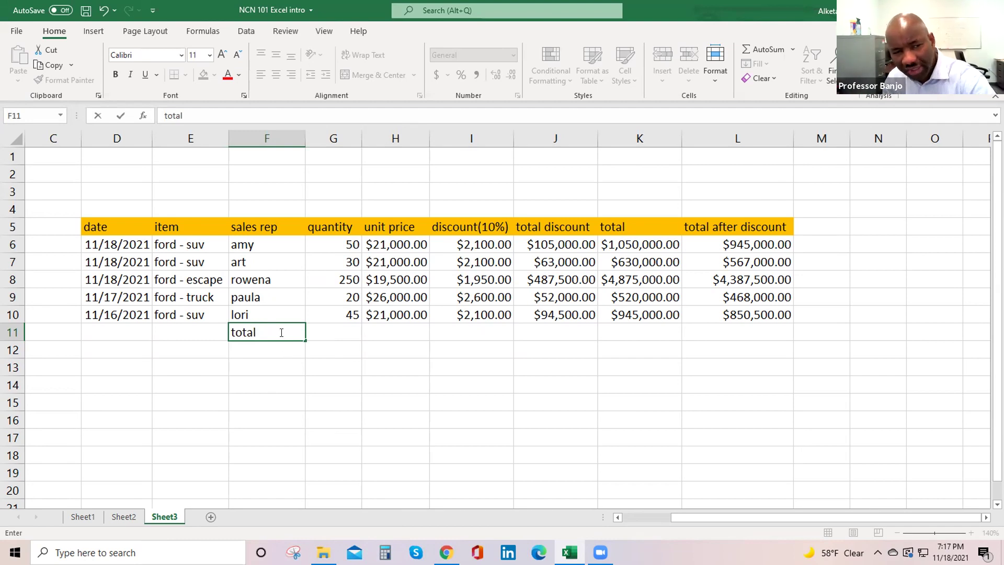
left_click(340, 329)
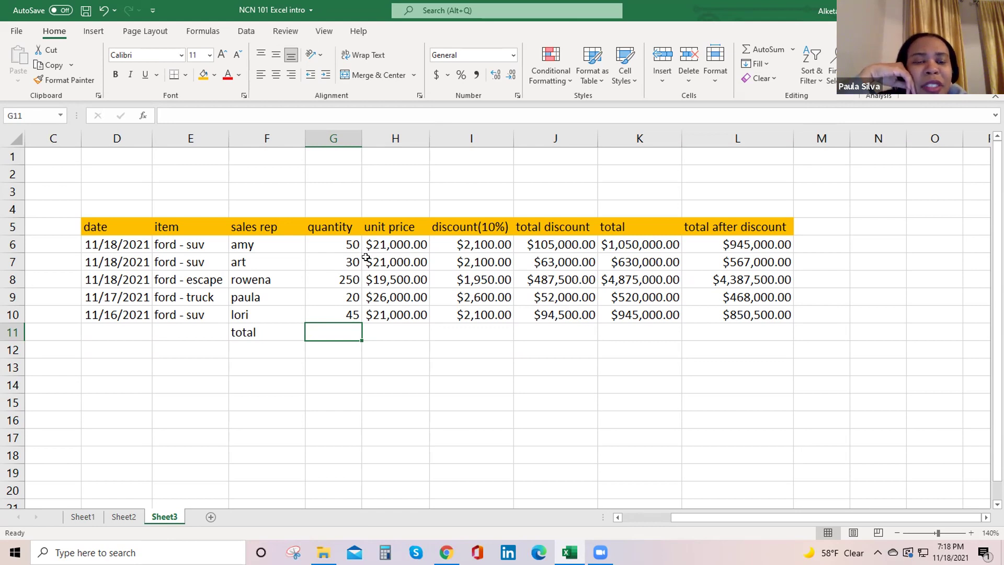
Step: Try to total the quantity column in G11 with AutoSum after filling G6 down through G10
left_click(336, 241)
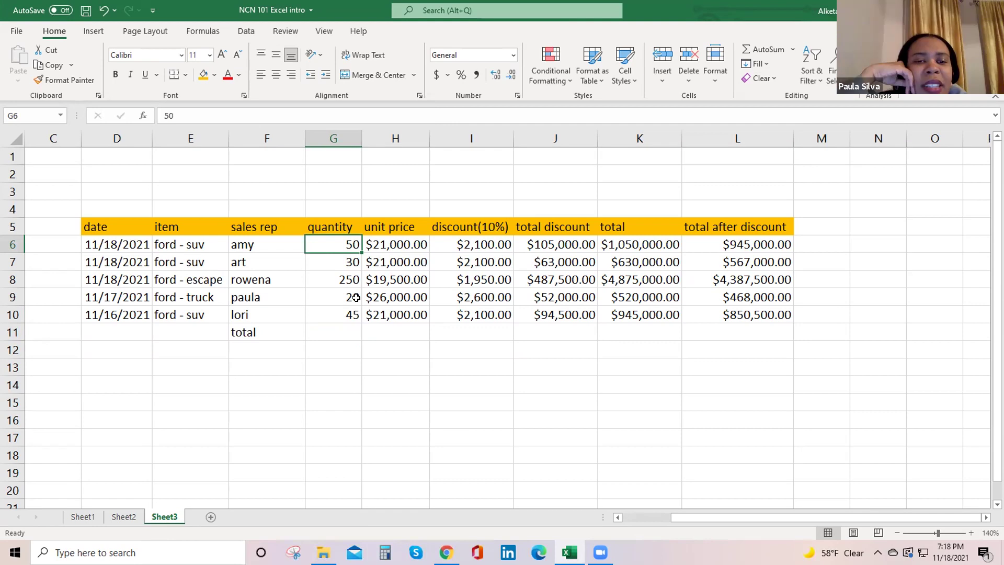
left_click(332, 333)
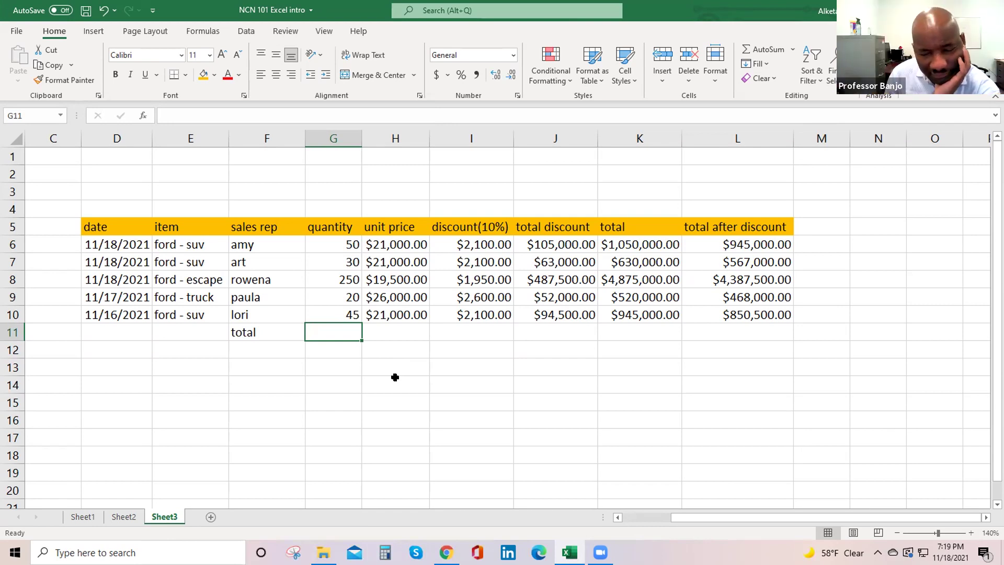
left_click(321, 244)
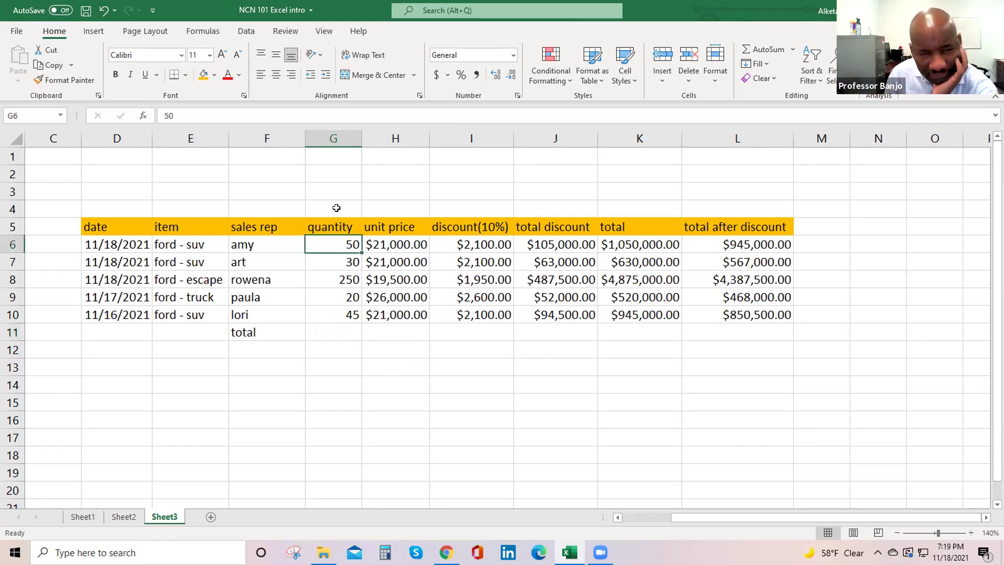
left_click_drag(360, 254, 352, 317)
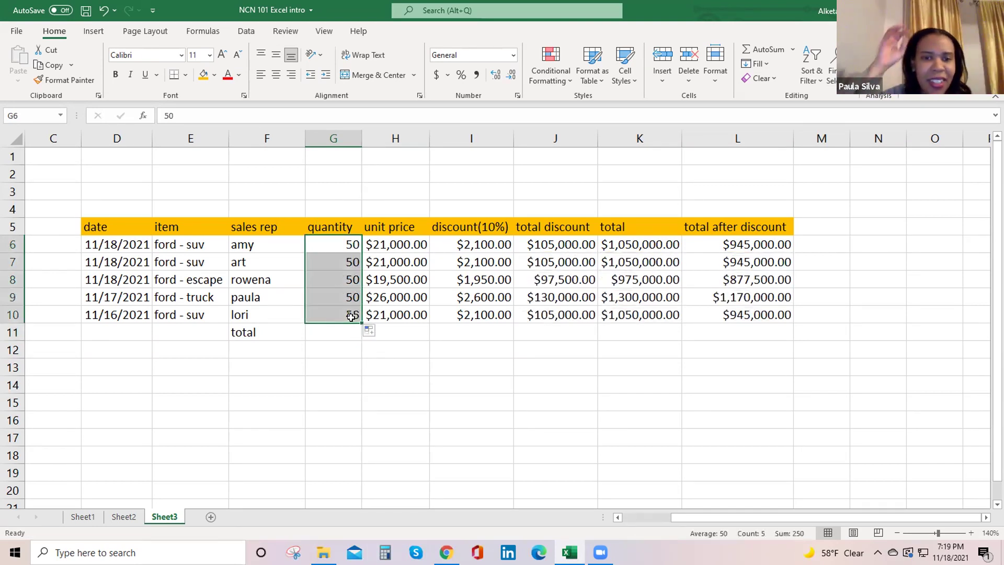
key("alt+equal")
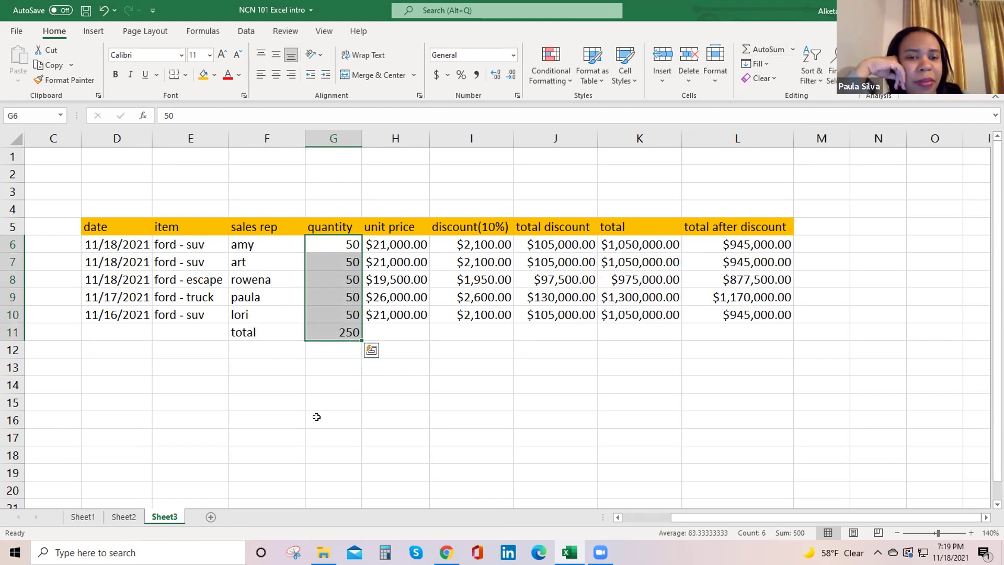
Step: Undo the AutoSum and the fill of the quantity column
left_click(105, 11)
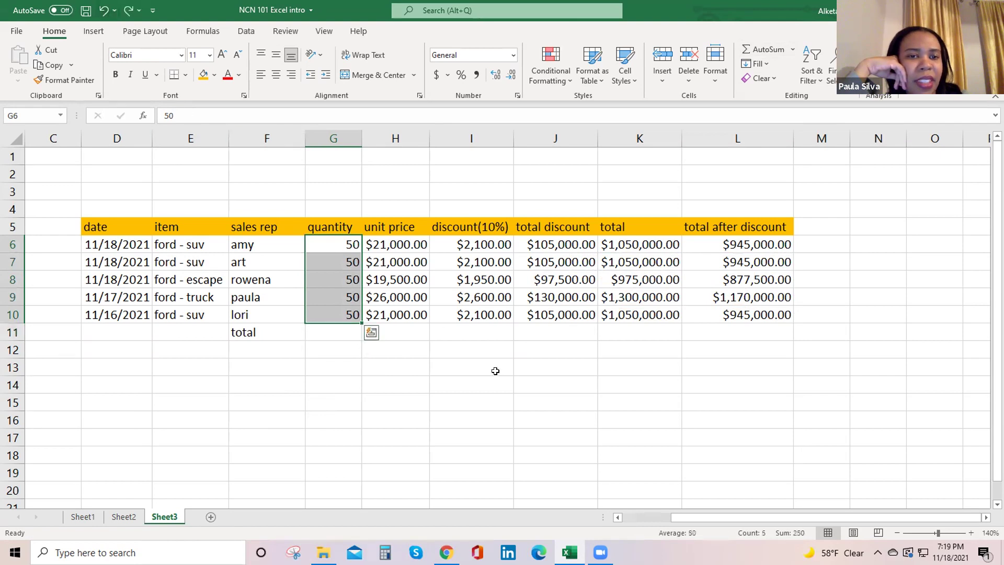
left_click(105, 11)
left_click(331, 331)
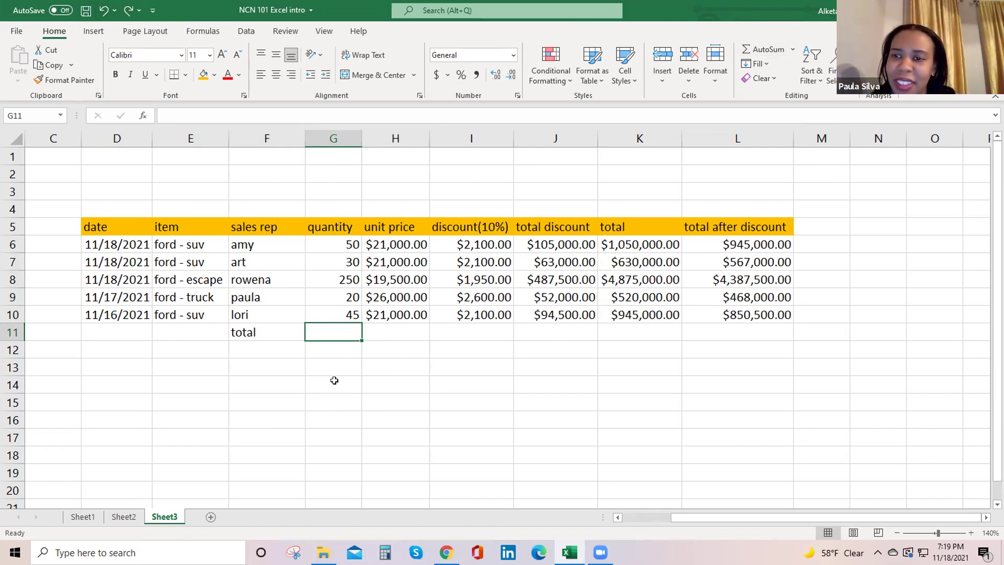
left_click(321, 239)
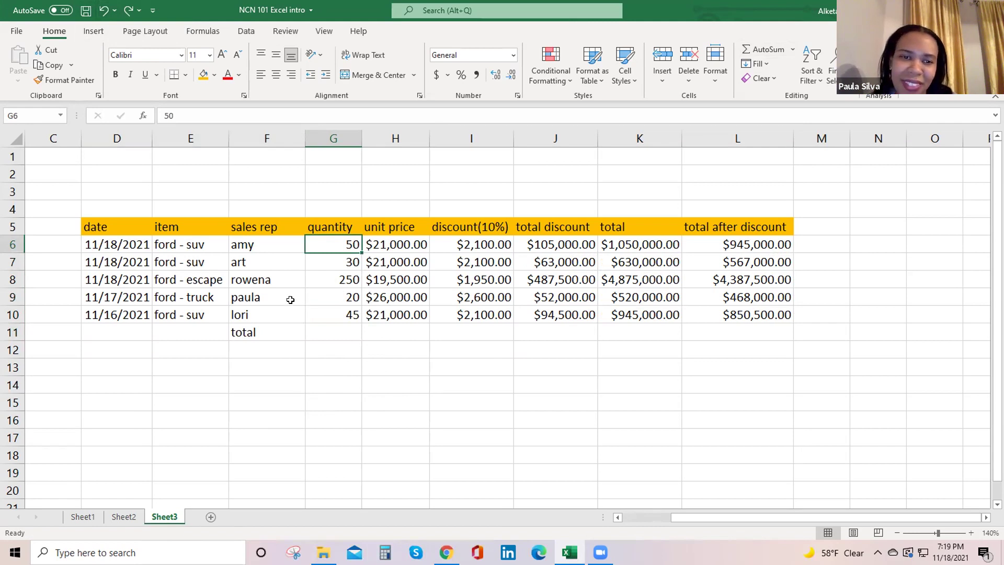
left_click(330, 331)
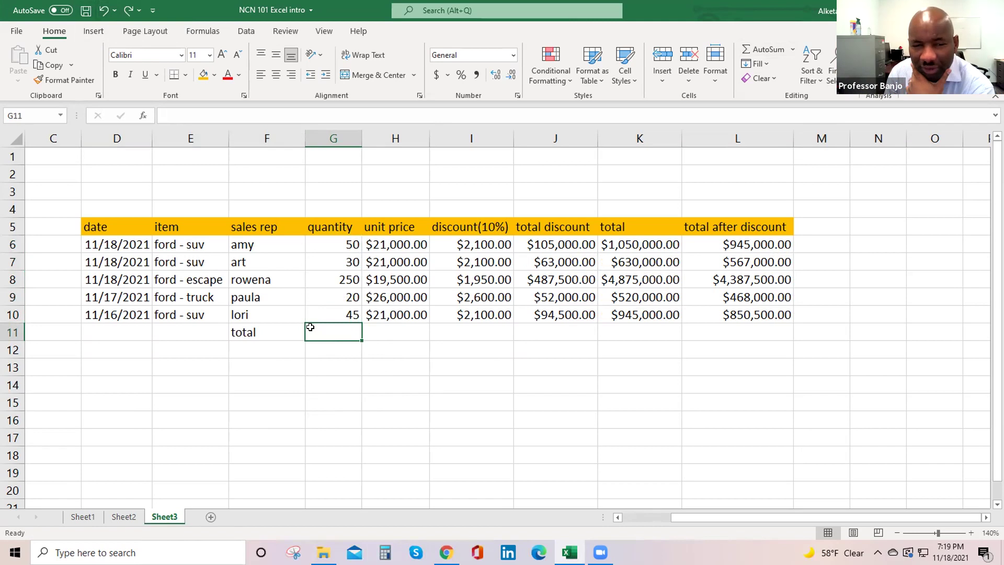
type("=")
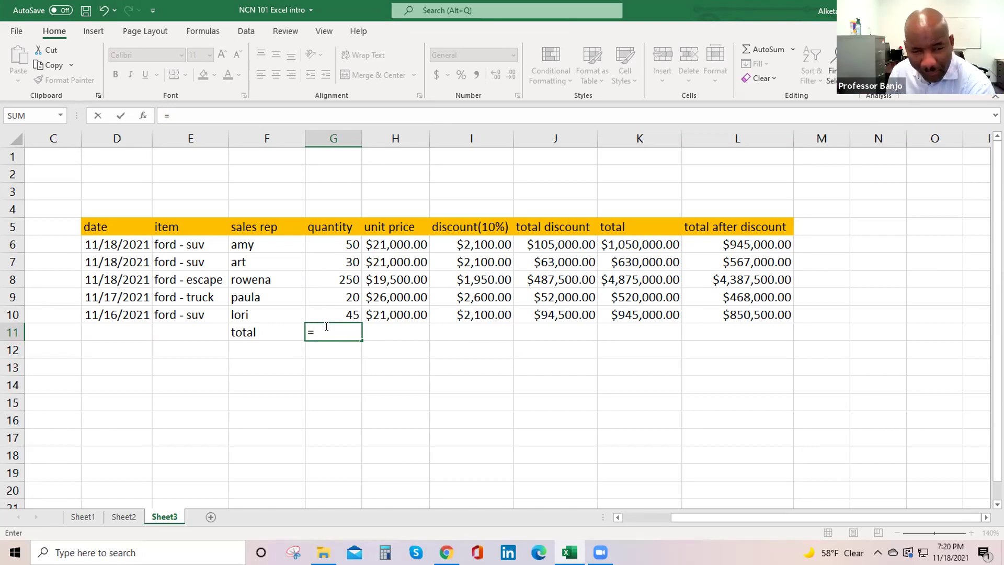
type("g6")
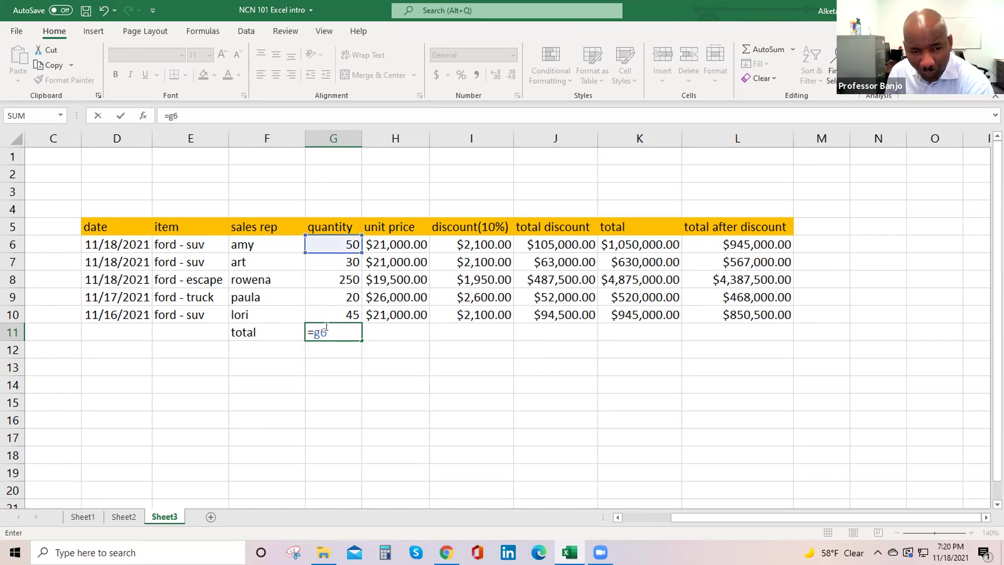
type("+g")
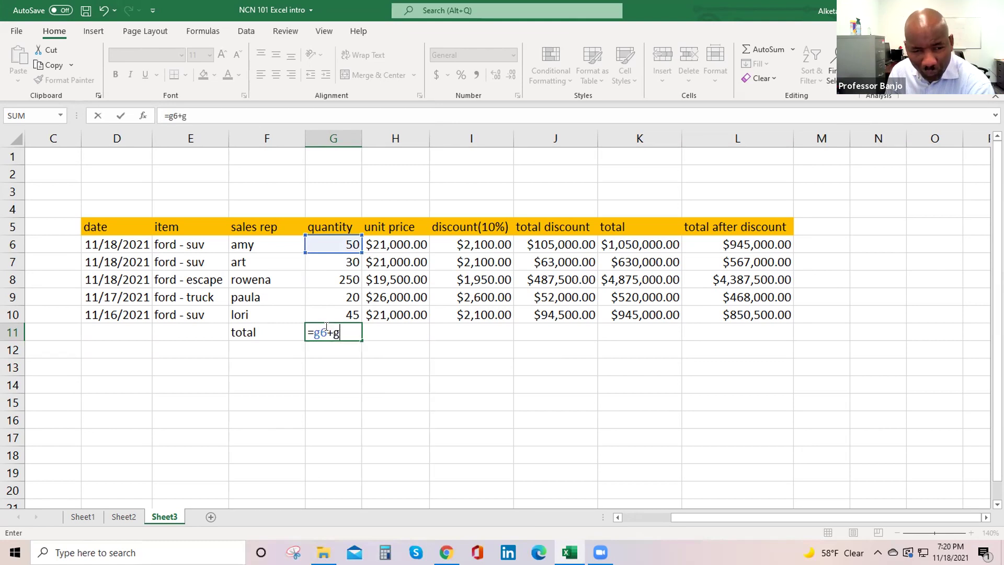
type("7+g8+g9")
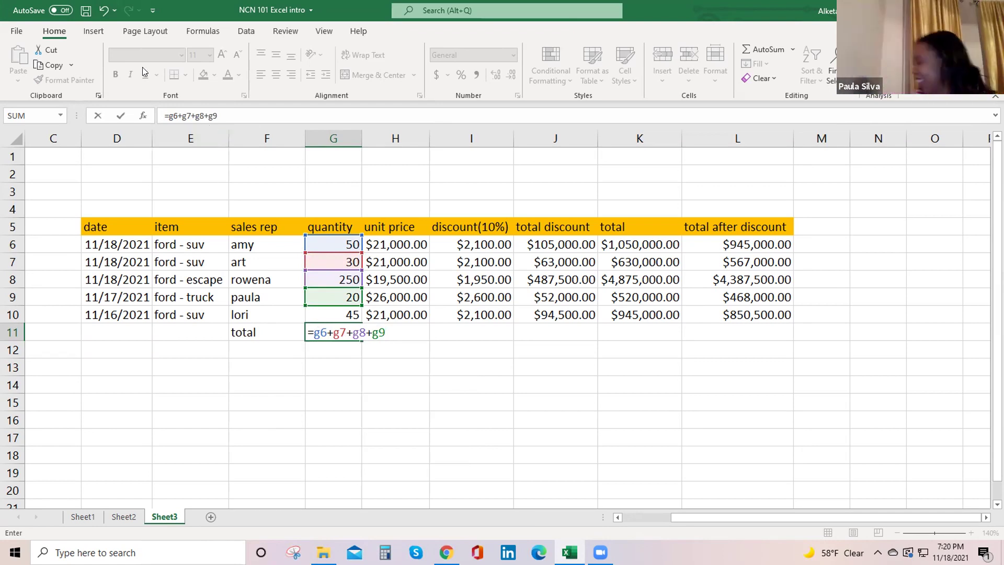
left_click(105, 10)
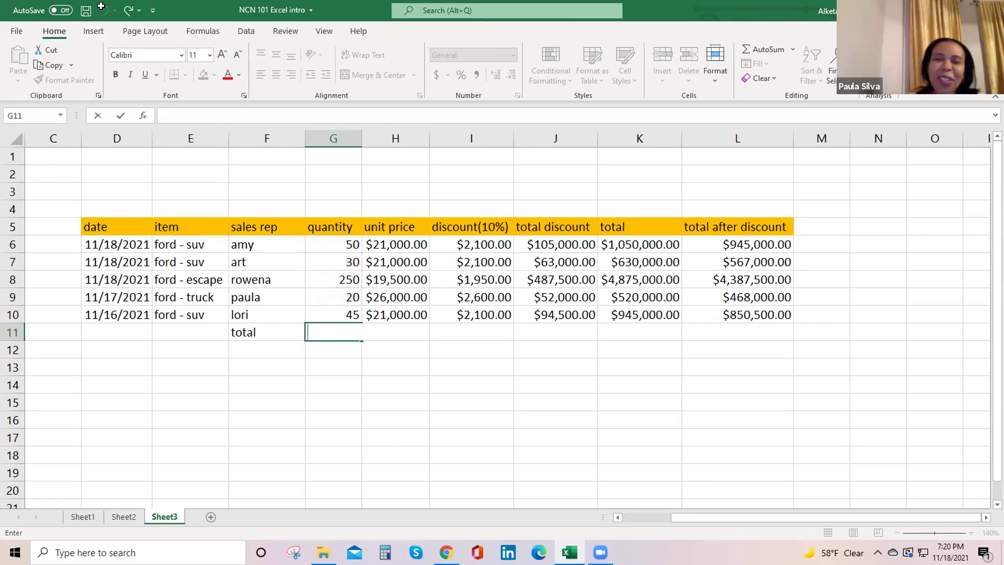
left_click(321, 361)
Step: Try to total the quantity column in G11 with the formula =g6:g10 and undo the entry
left_click(327, 331)
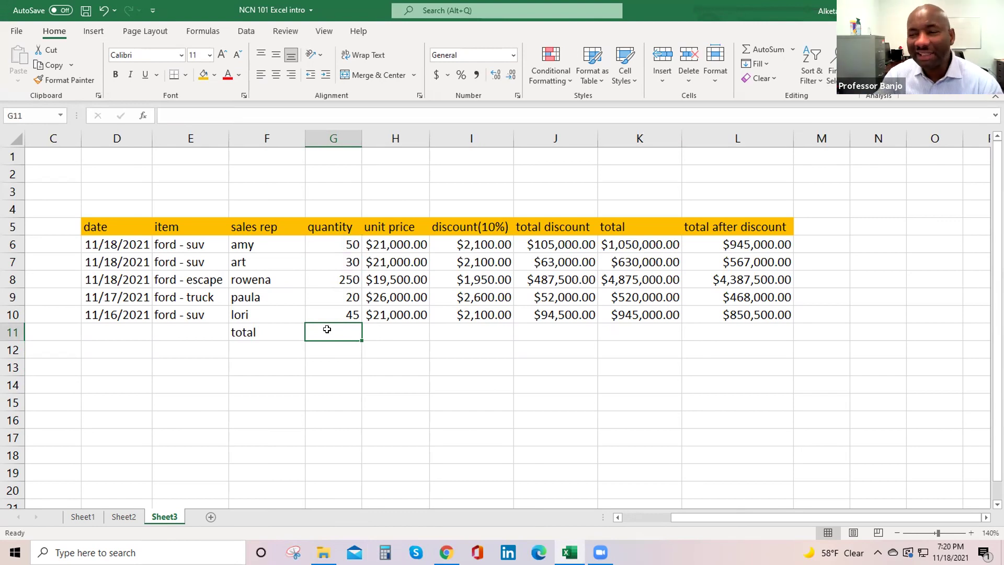
type("=")
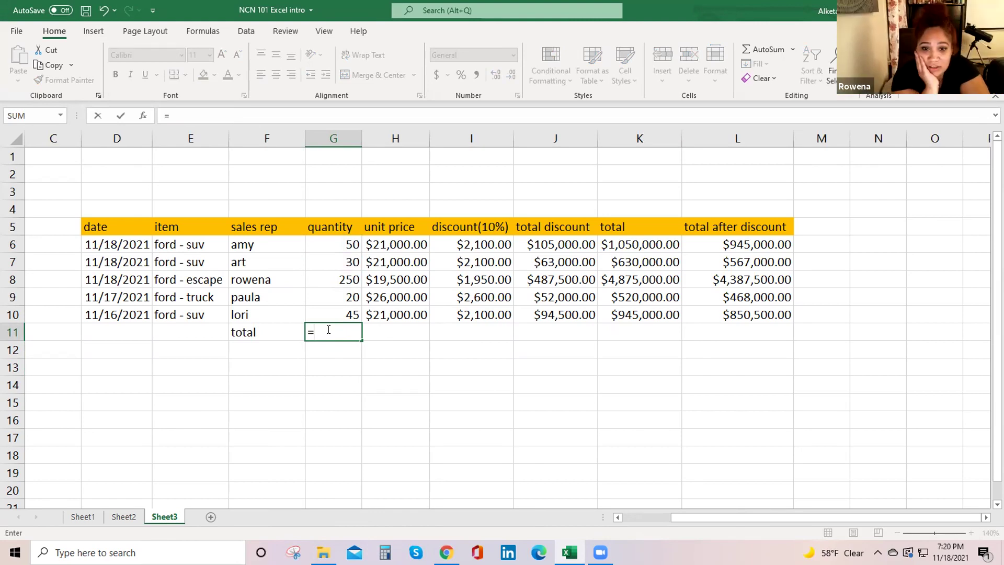
type("g6:")
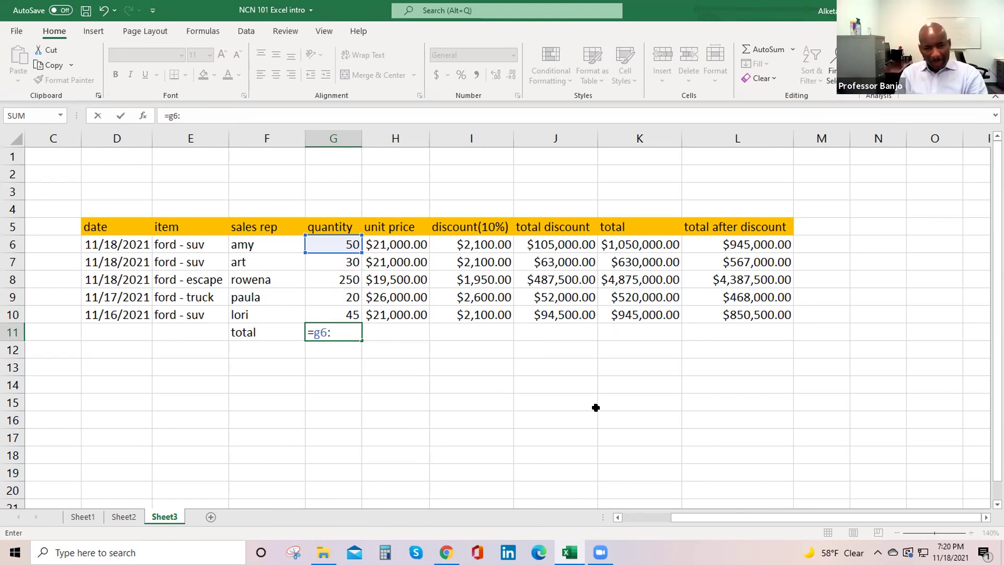
type("g10")
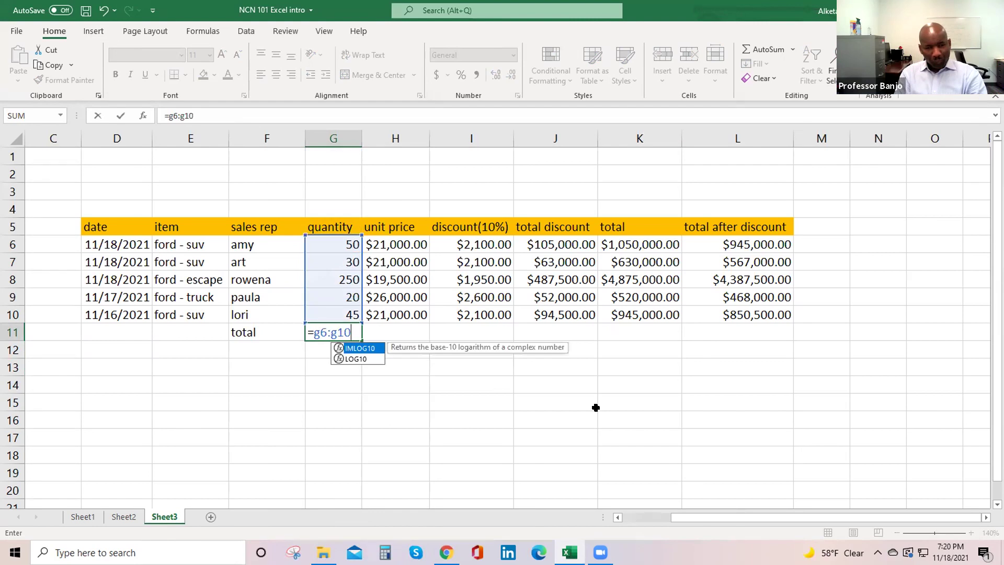
key("Return")
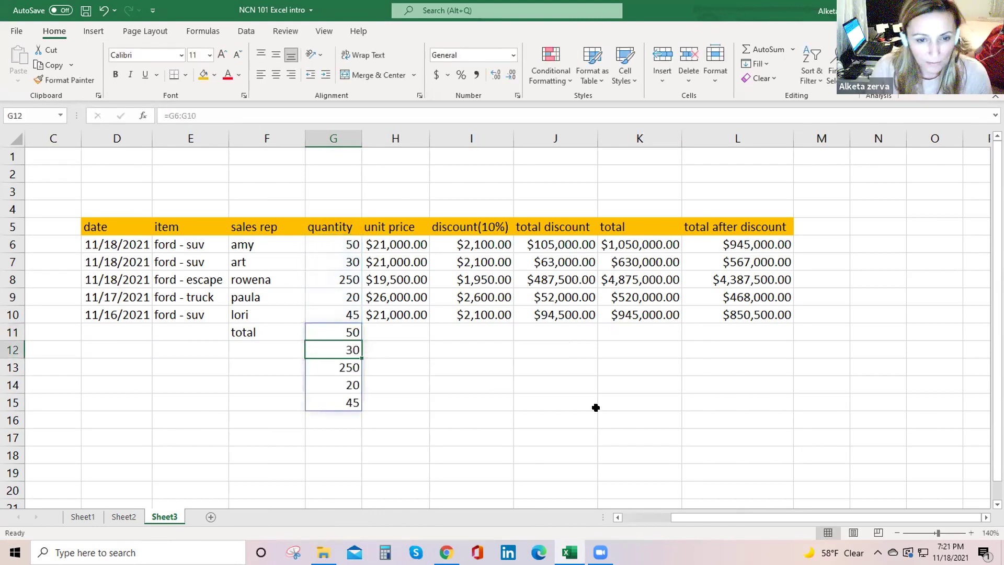
left_click(104, 10)
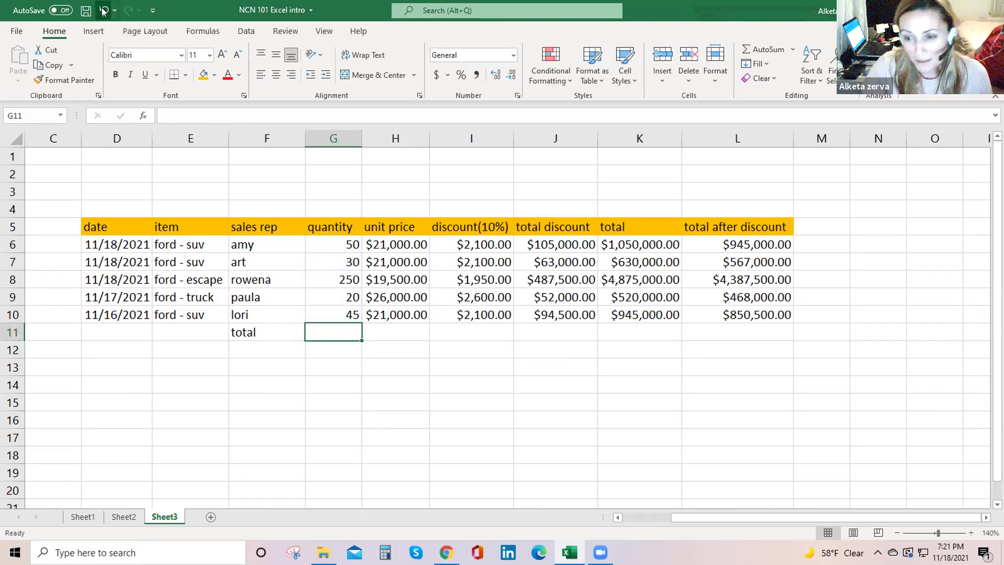
key("Return")
left_click(329, 332)
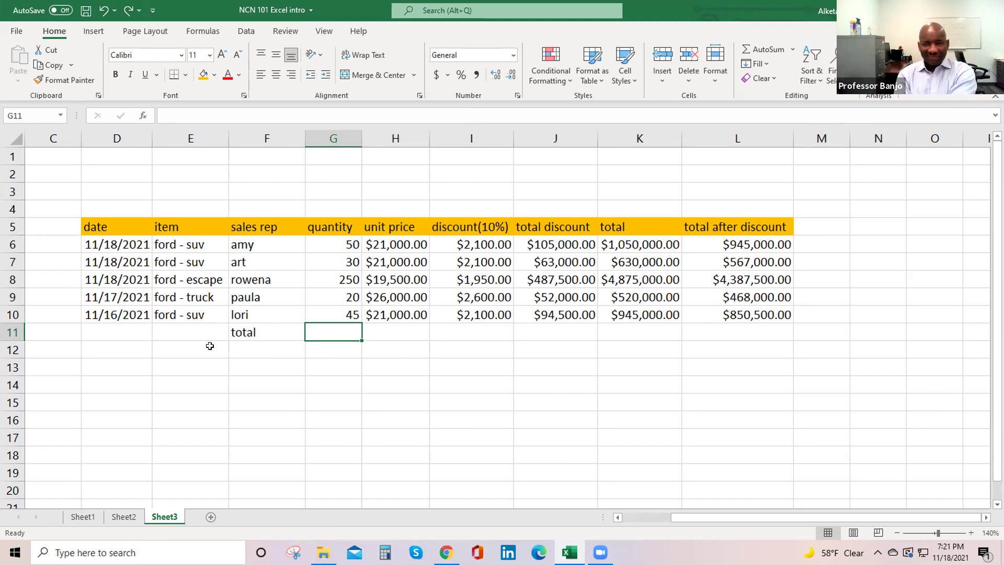
Step: Try AutoSum on the quantity column in G11 and undo the result
left_click(253, 331)
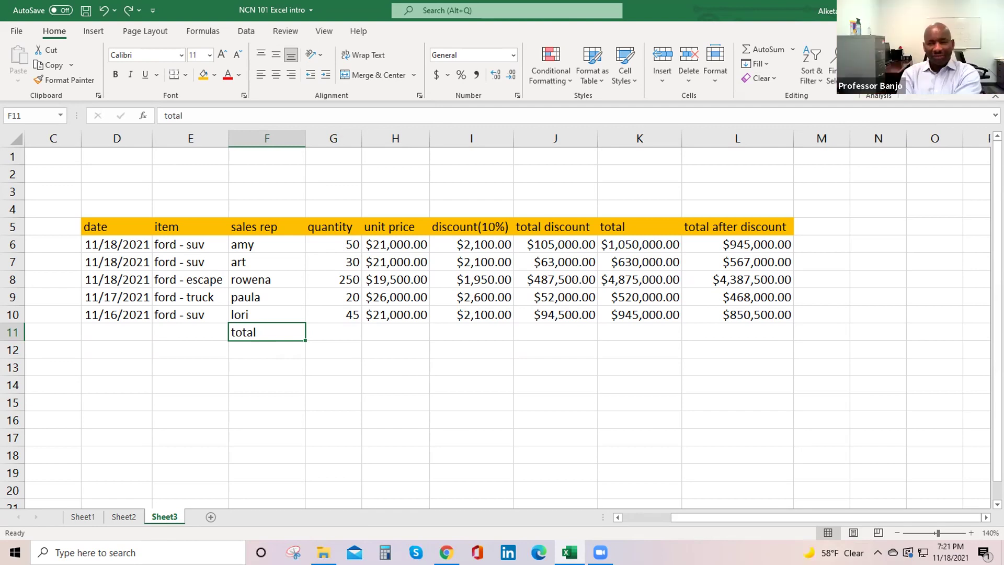
left_click(331, 333)
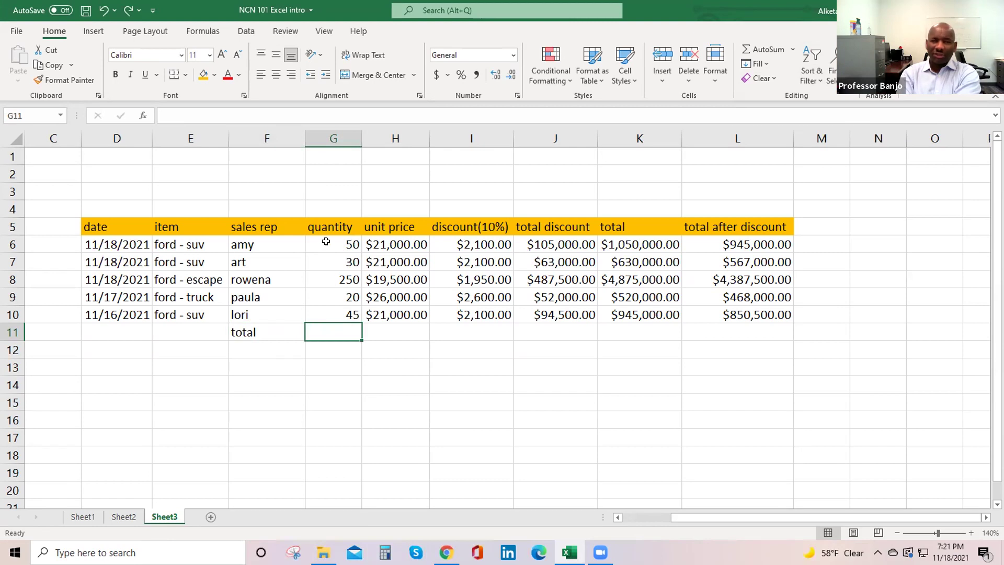
left_click(763, 49)
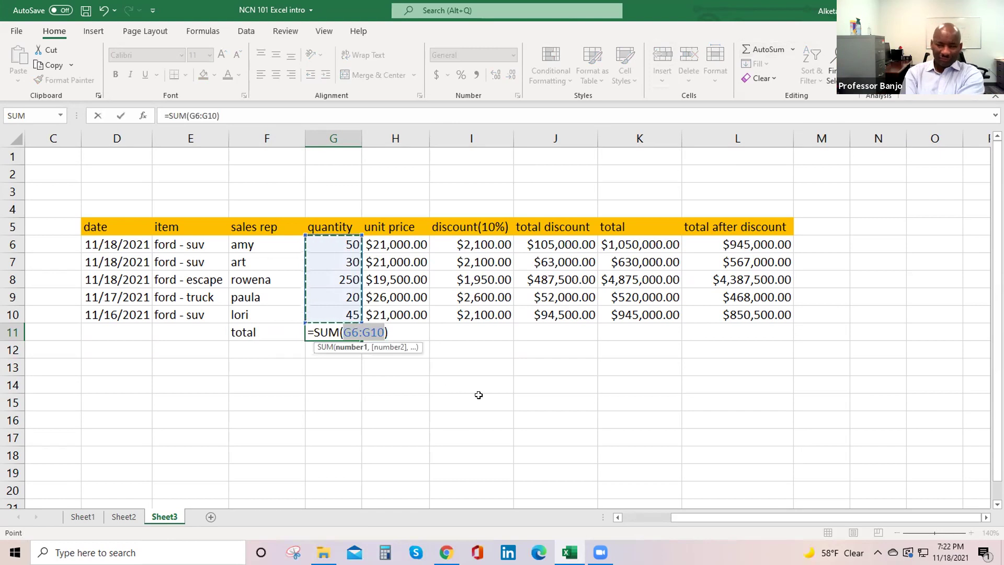
key("Return")
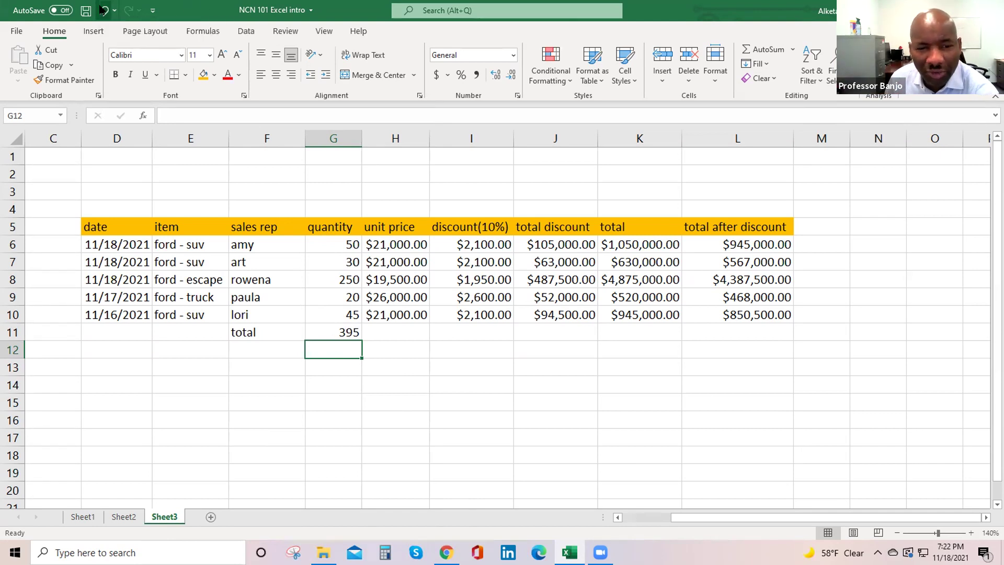
left_click(103, 10)
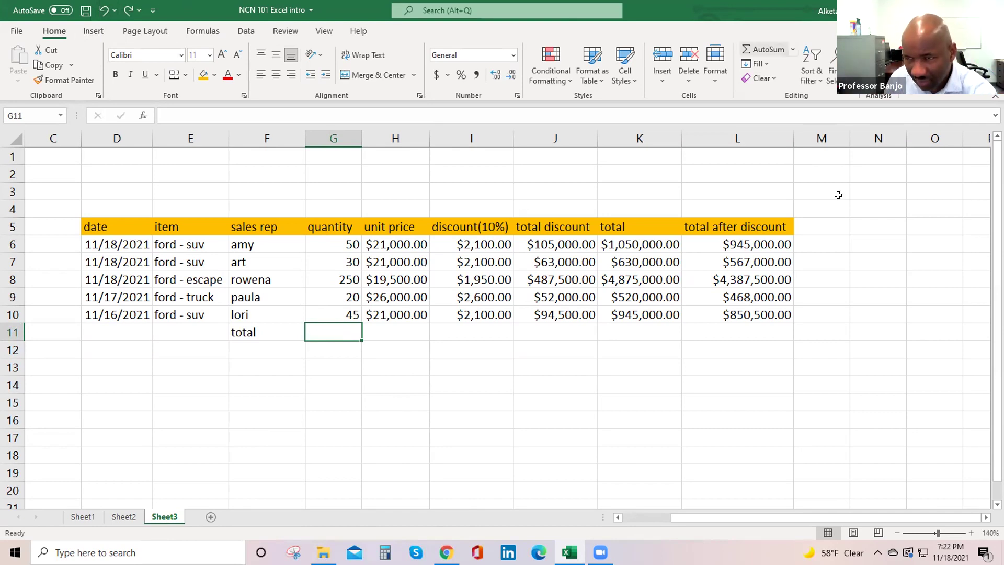
Step: Total the quantities G6:G10 in G11 with AutoSum
left_click(765, 49)
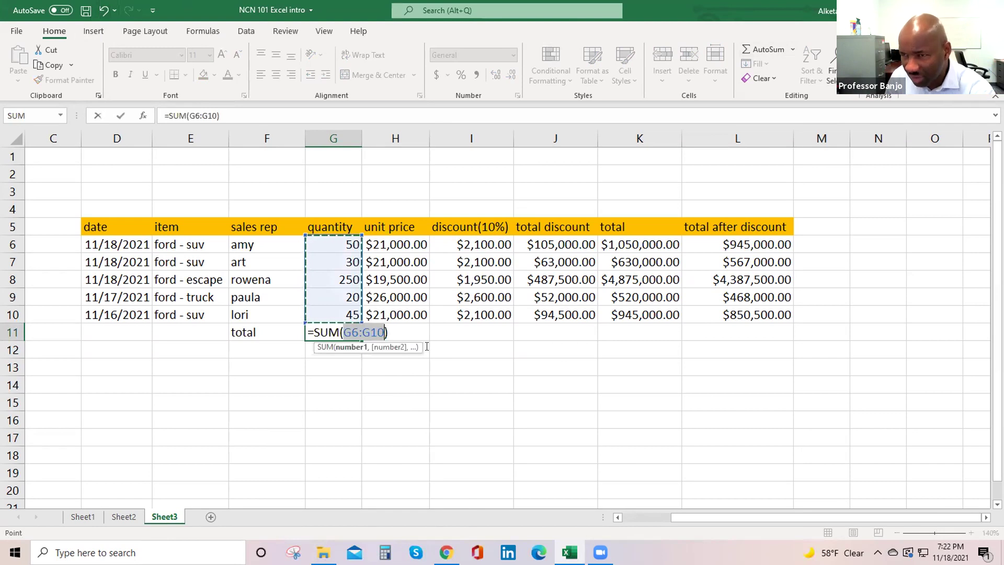
key("Return")
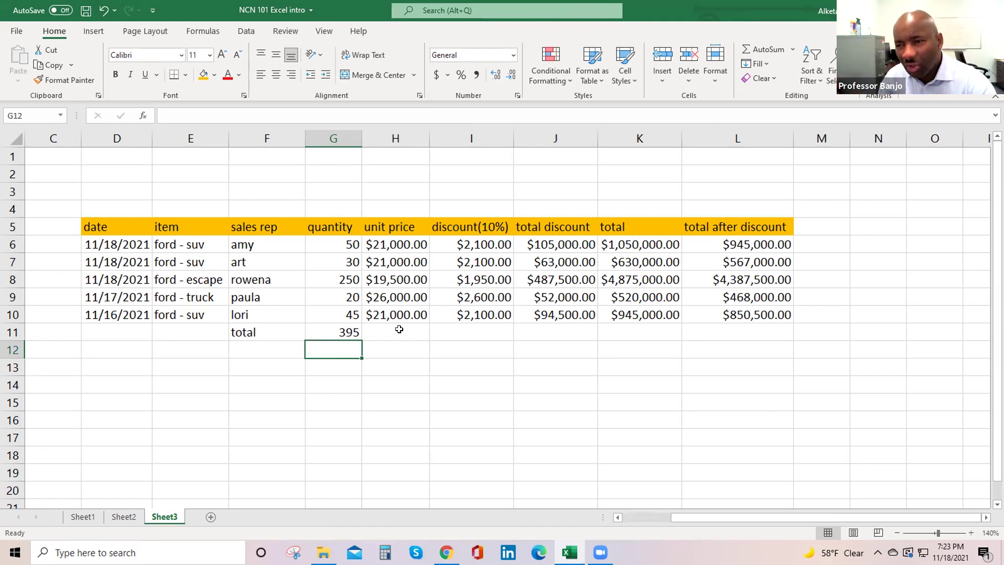
Step: Try AutoSum on the unit prices H6:H10 in H11 and undo it
left_click(399, 329)
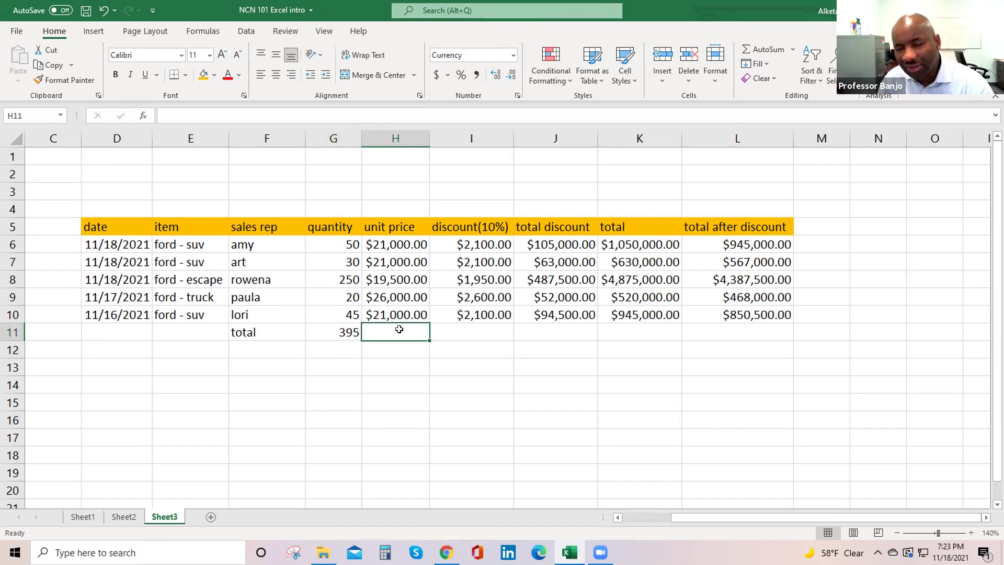
key("alt+equal")
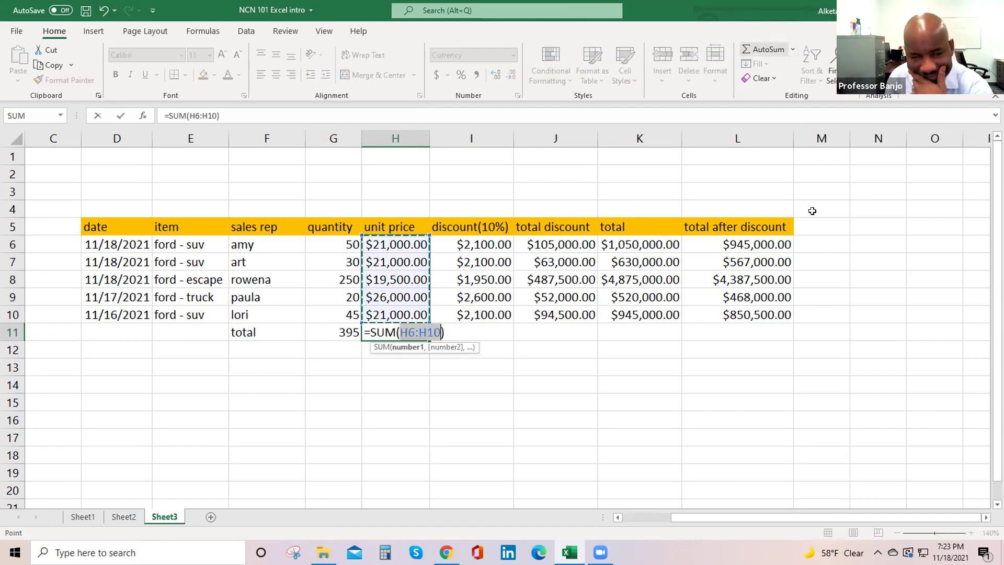
key("Return")
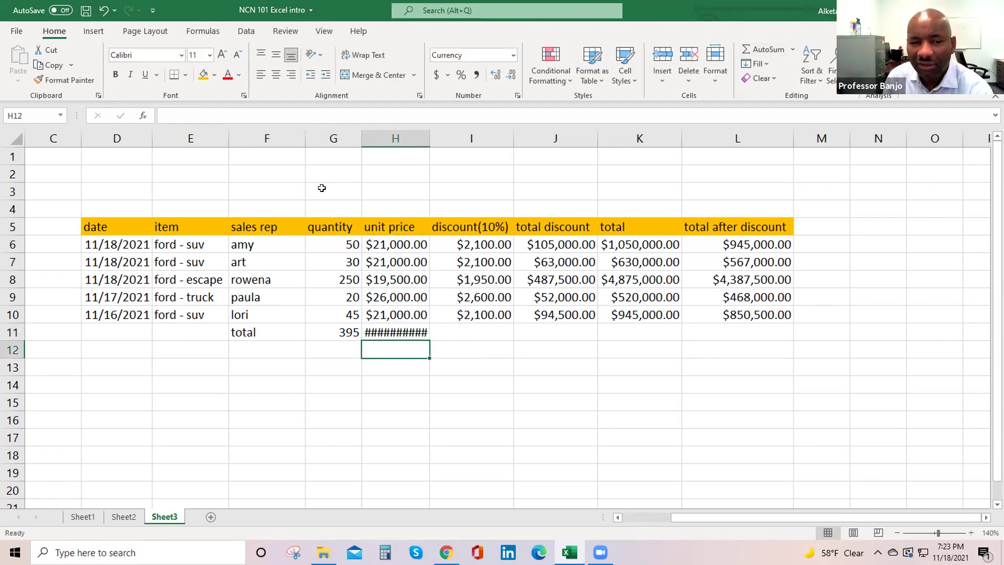
left_click(103, 11)
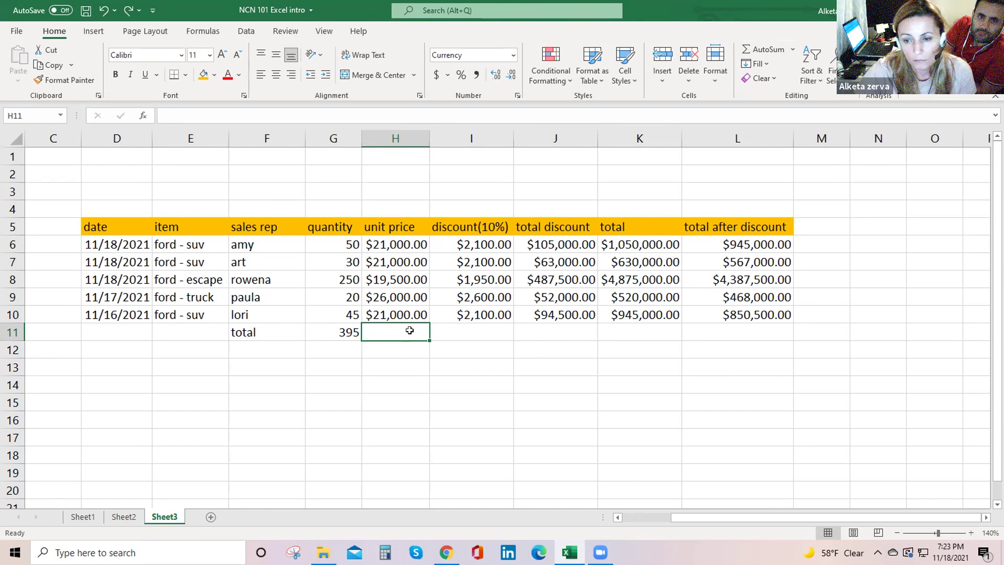
Step: Total the unit price through total after discount columns at once in H11:L11 with AutoSum
left_click_drag(425, 332, 759, 332)
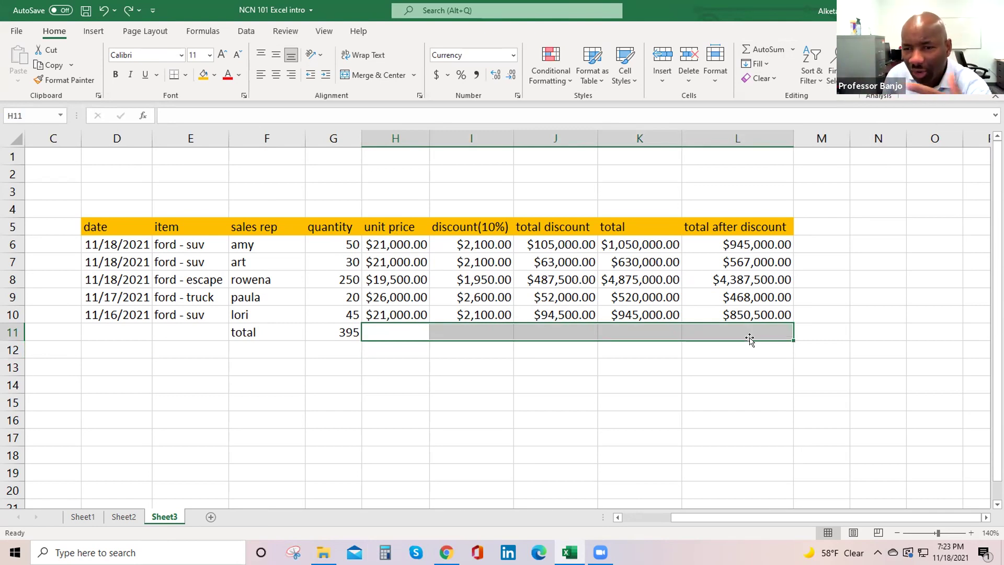
left_click(767, 49)
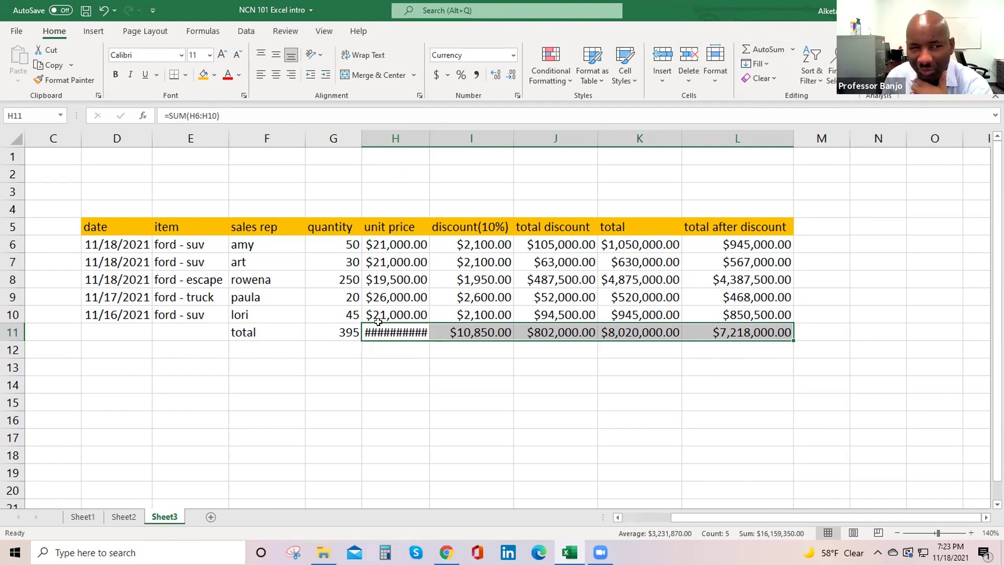
Step: Check the sum formula in H11 and autofit the unit price column to the width of its total
left_click(391, 331)
double_click(401, 334)
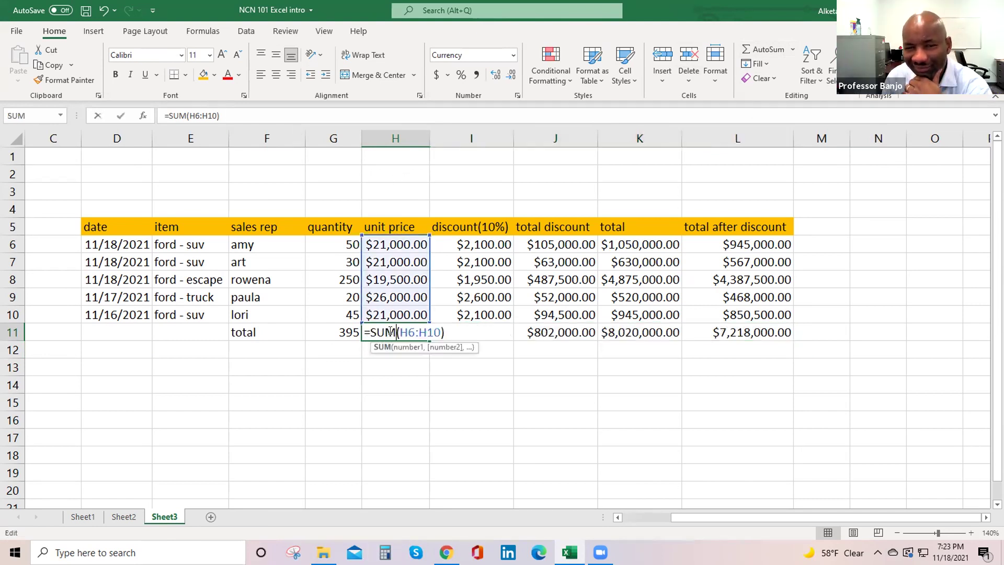
key("Return")
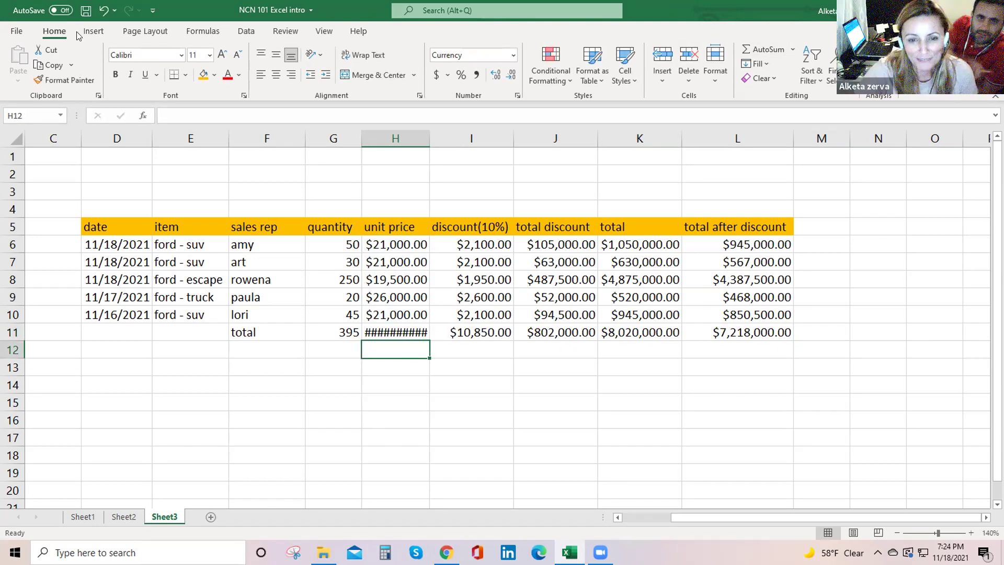
left_click(101, 9)
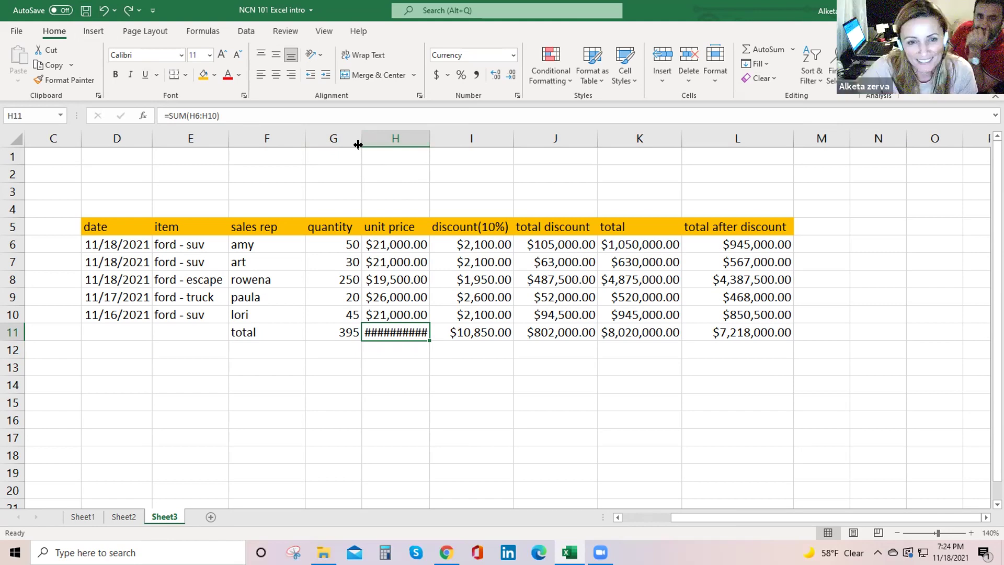
double_click(426, 144)
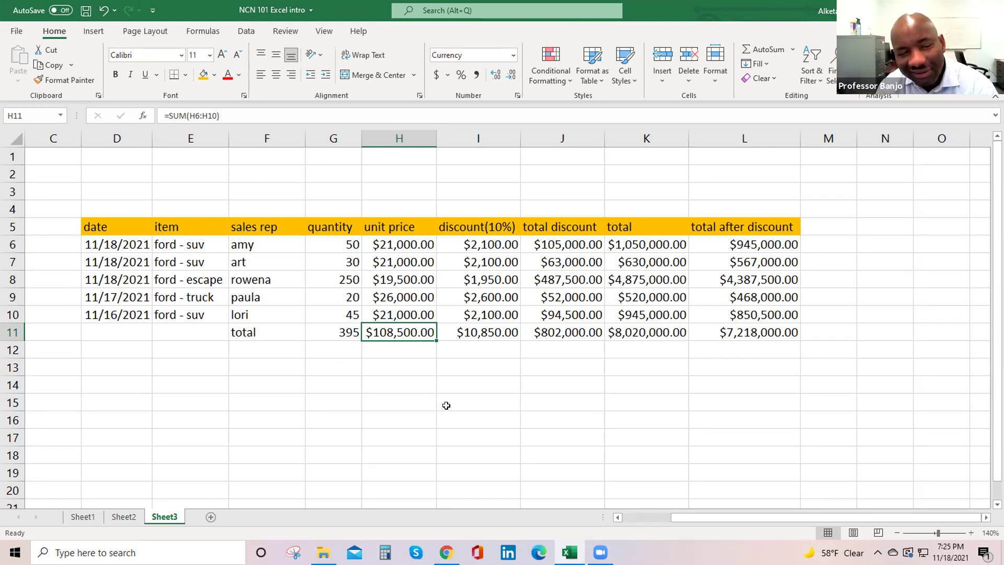
left_click(463, 365)
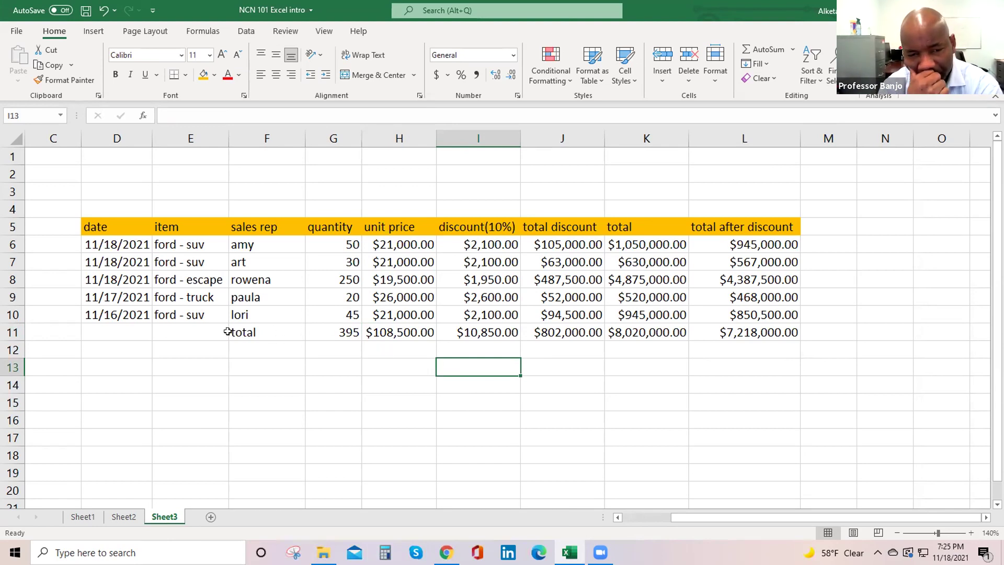
Step: Clear all the totals in G11:L11, keeping the row's label
left_click(333, 329)
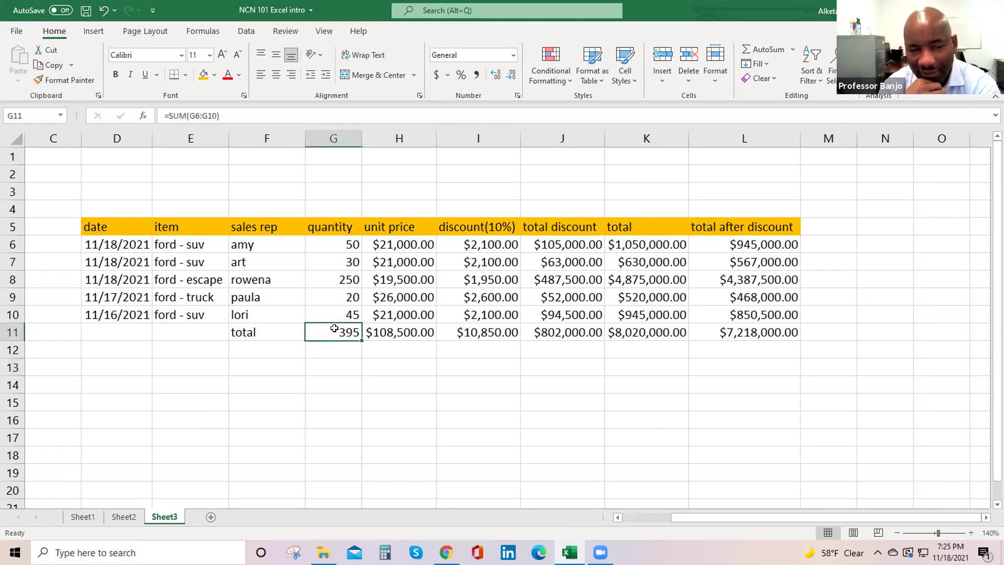
left_click_drag(334, 328, 720, 336)
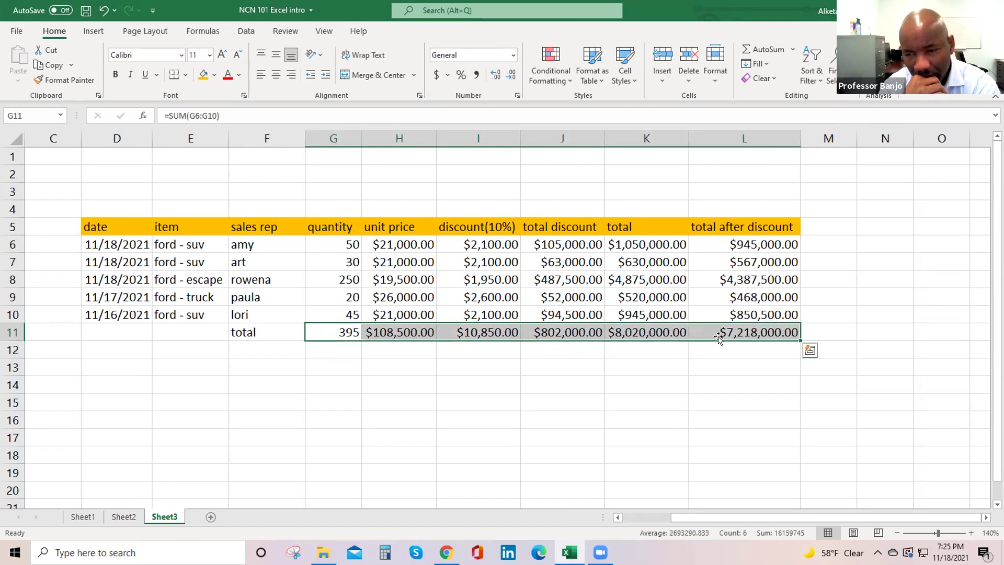
key("Delete")
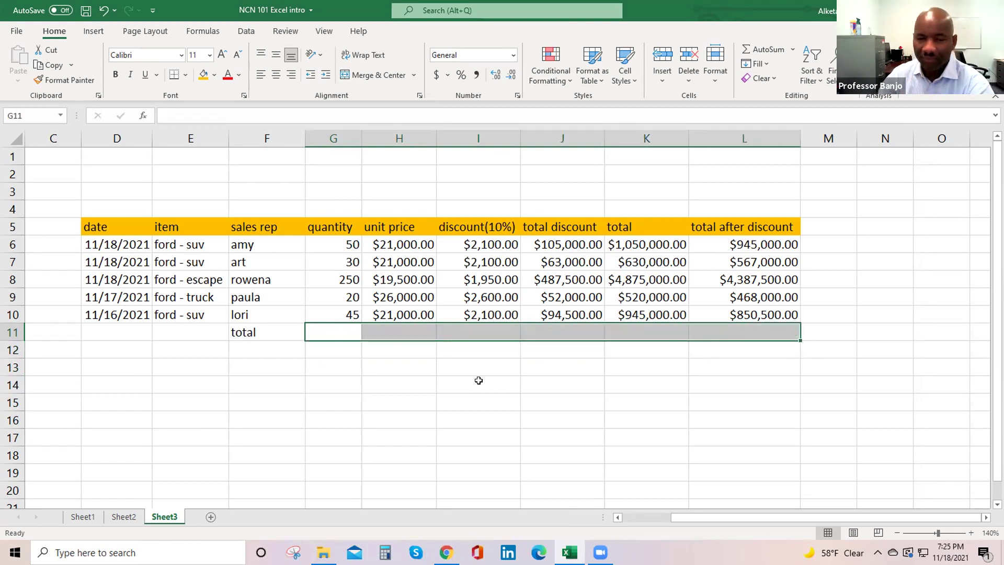
left_click(342, 350)
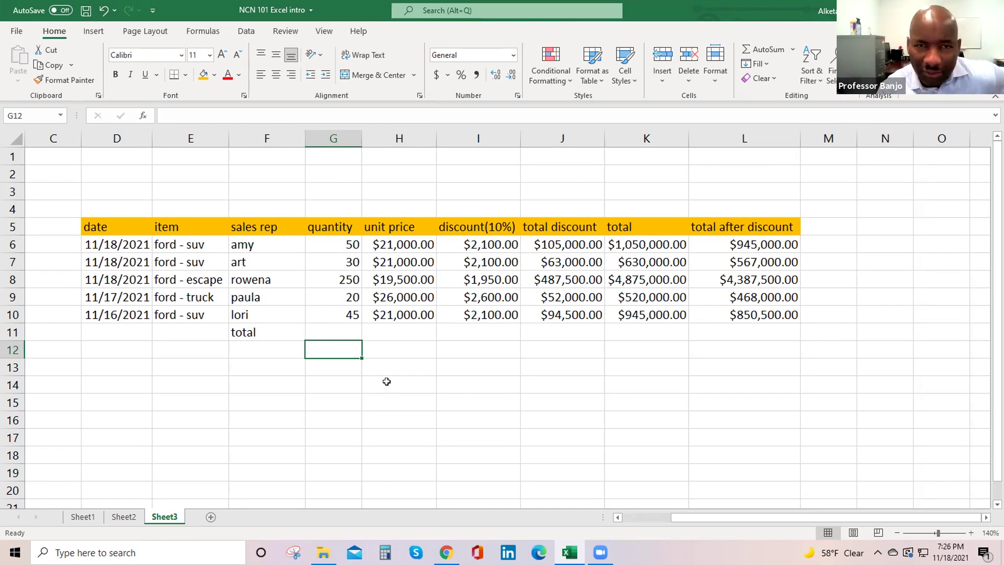
Step: Total the quantity through total after discount columns at once in G11:L11 with AutoSum
left_click(346, 333)
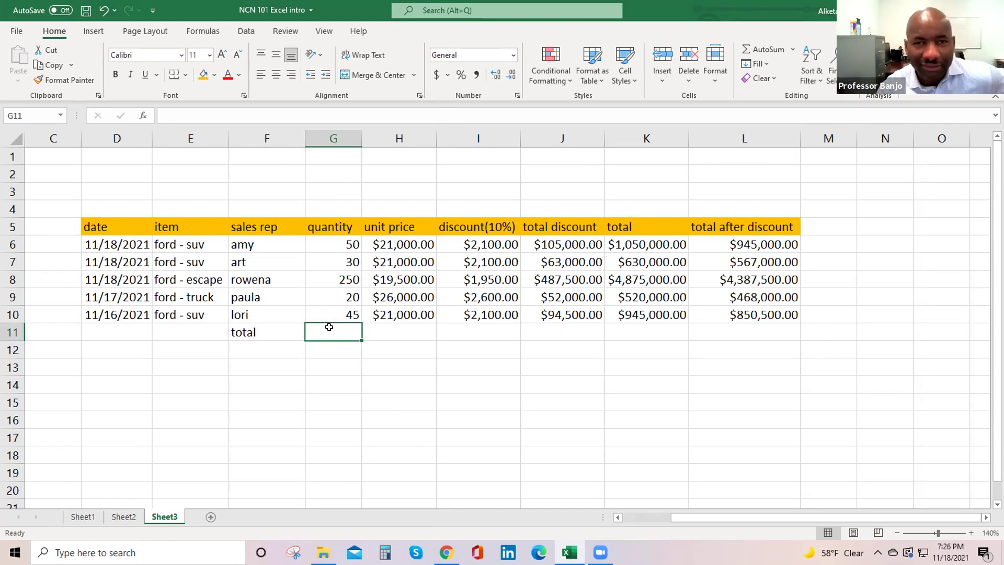
left_click_drag(343, 330, 783, 333)
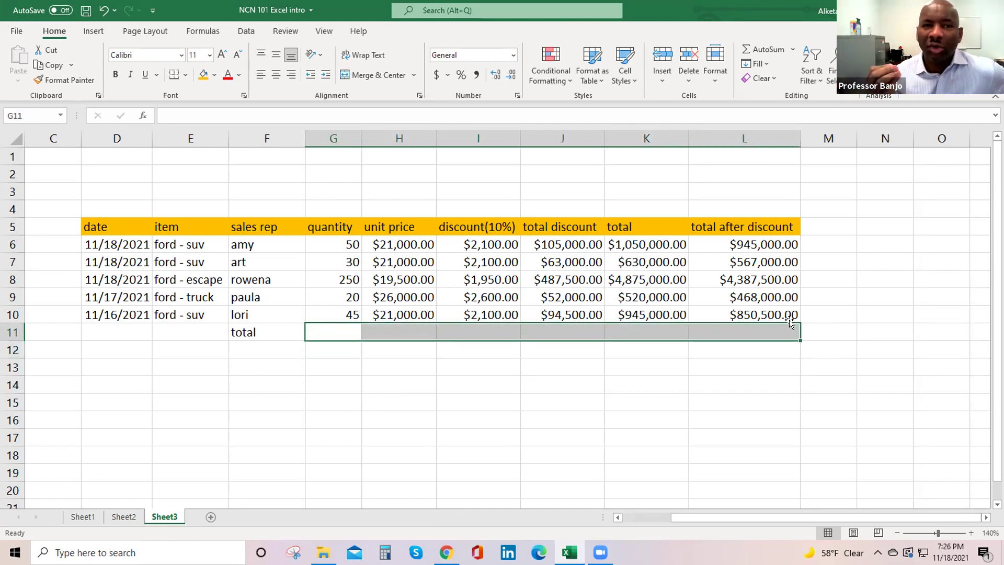
left_click(768, 49)
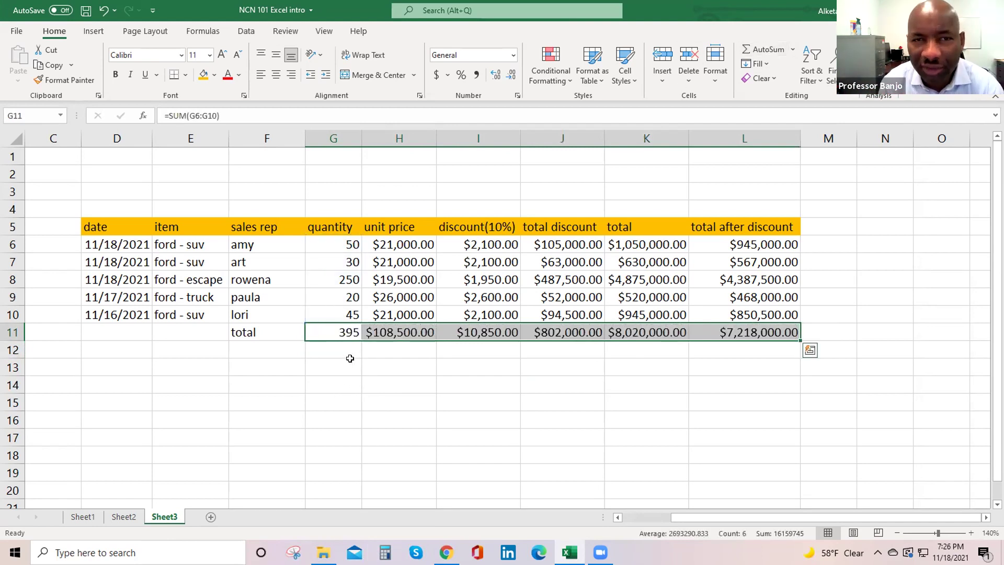
left_click(337, 350)
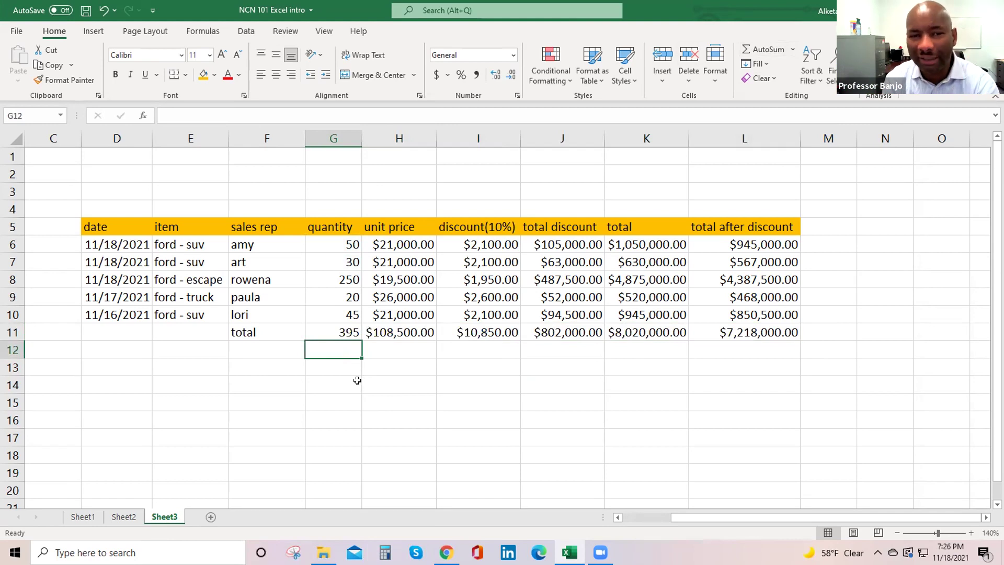
left_click(349, 368)
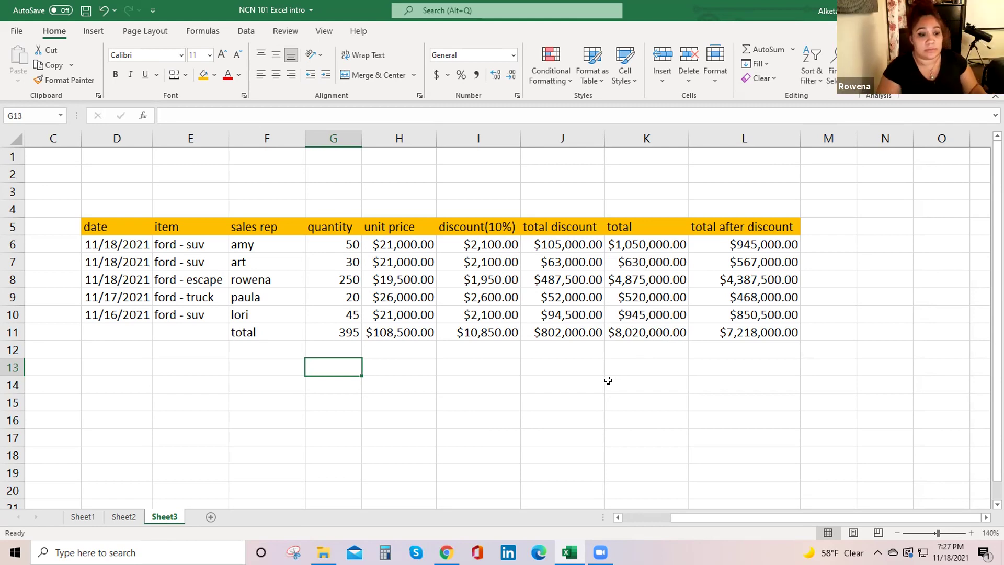
Step: Clear the unit price total in H11 and the discount(10%) total in I11, keeping the row's other totals
left_click(392, 332)
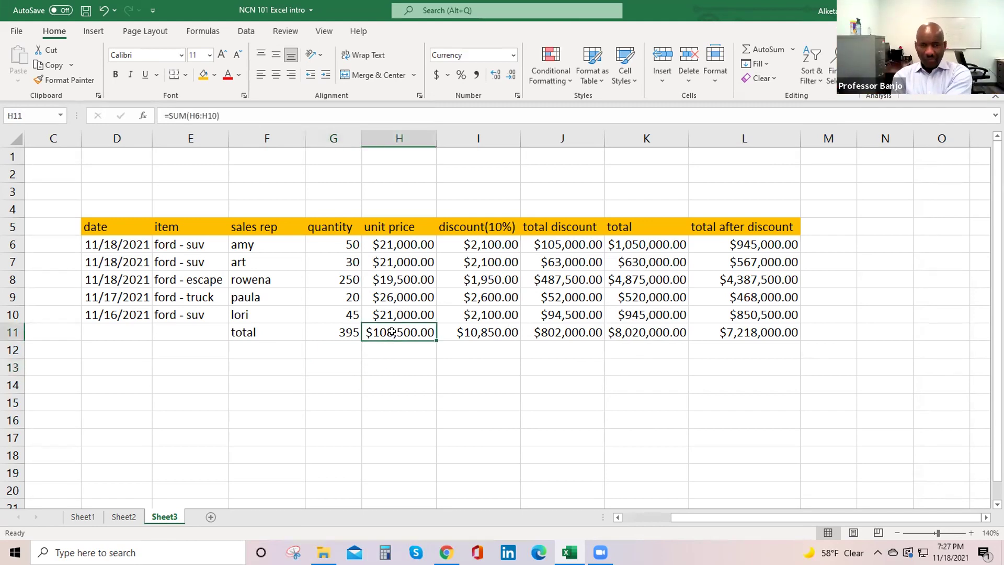
key("Delete")
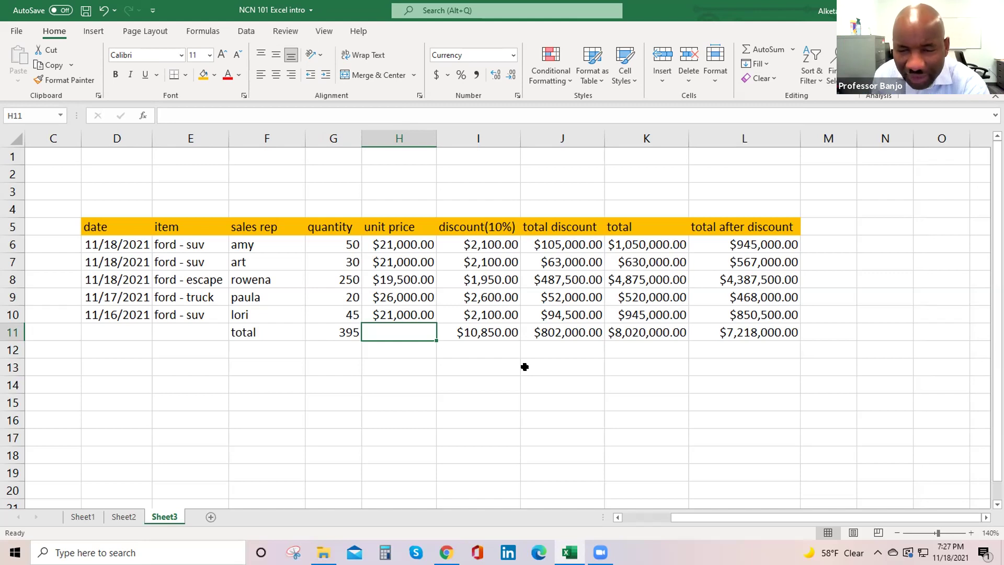
left_click(482, 334)
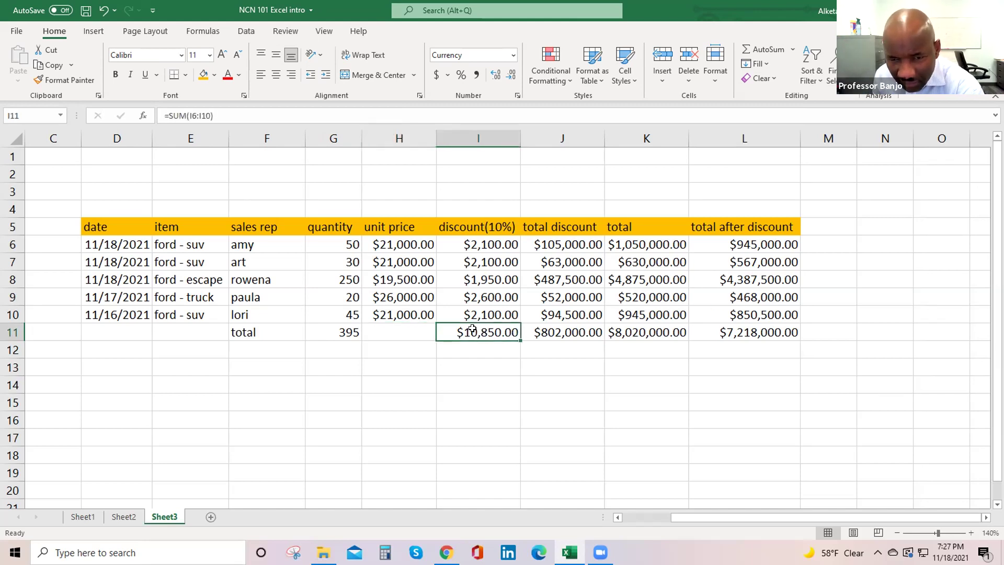
key("Delete")
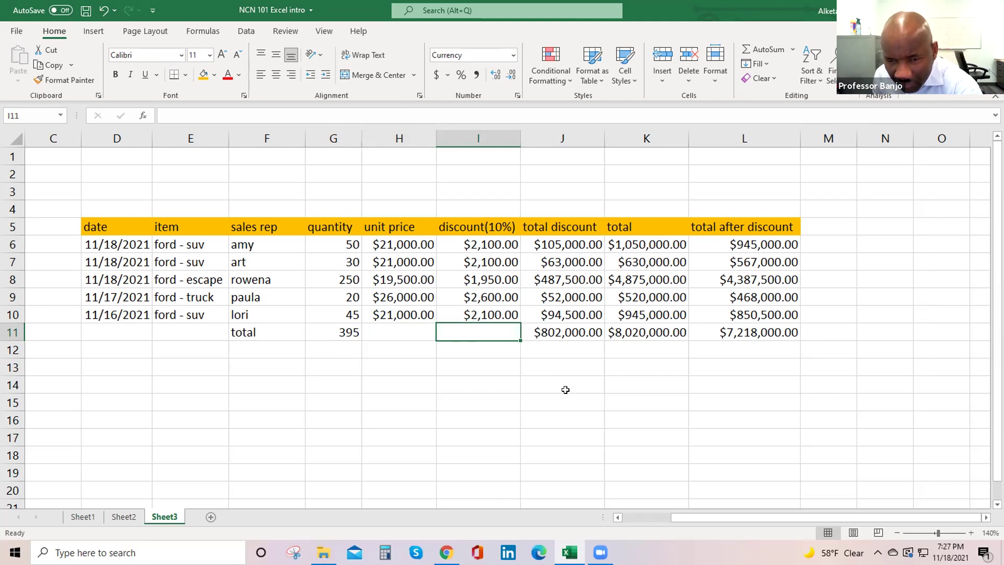
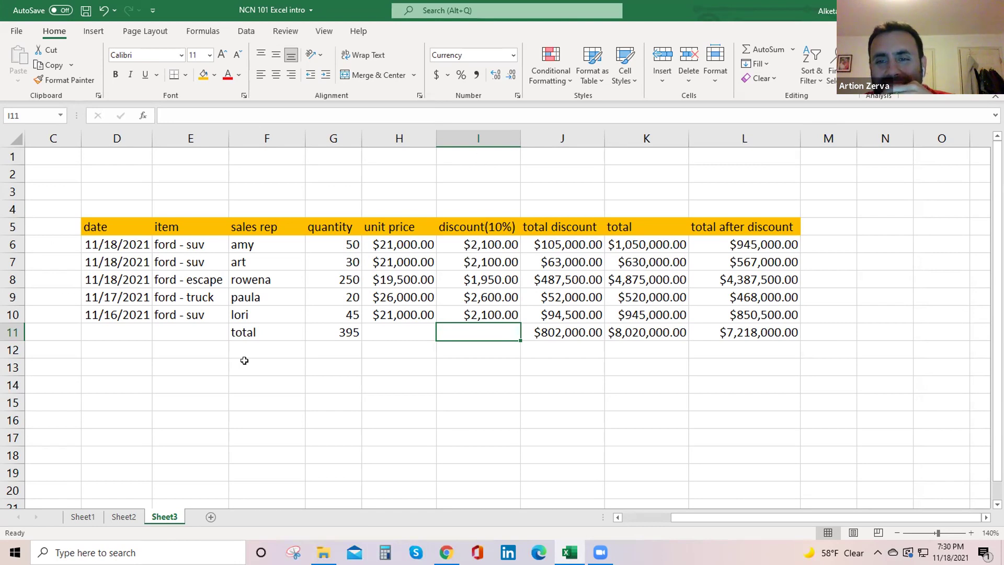
left_click(265, 351)
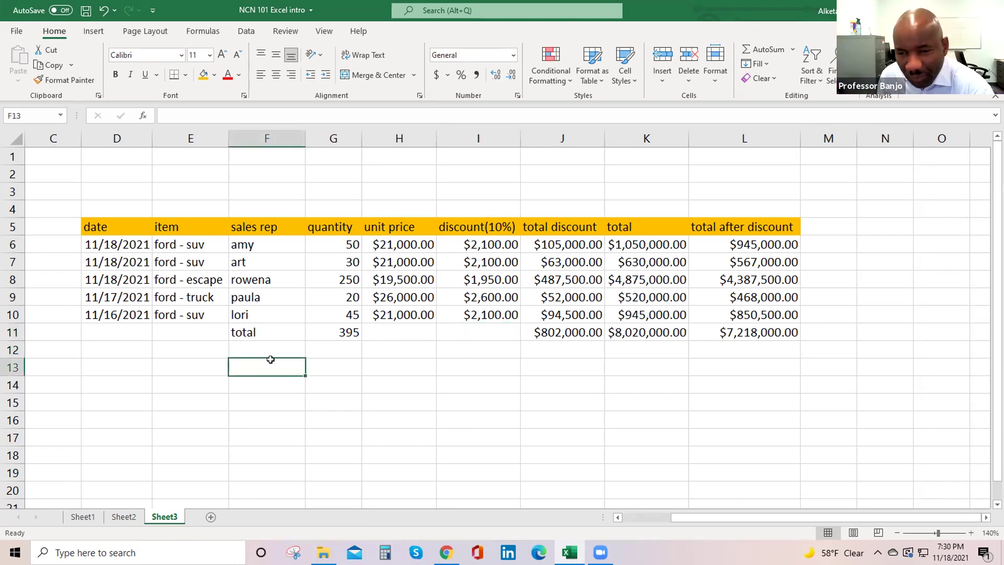
left_click(268, 363)
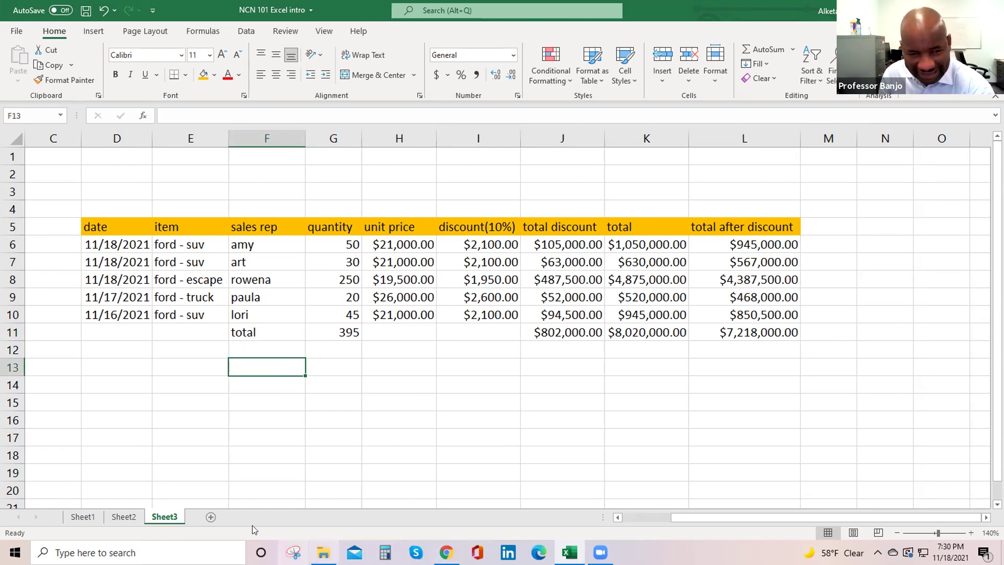
Step: Add a new blank worksheet after Sheet3
left_click(211, 517)
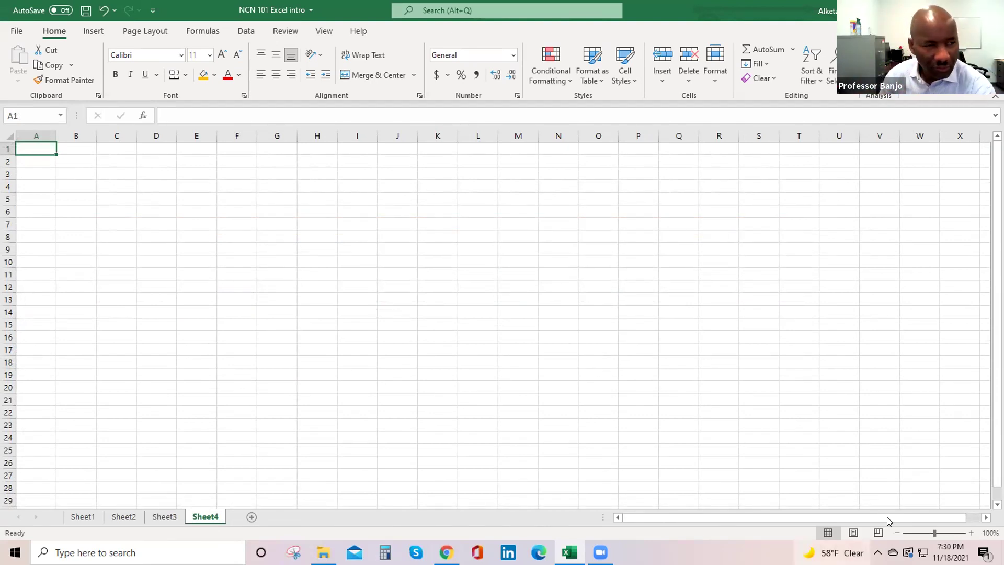
left_click(971, 532)
left_click(971, 532)
left_click(971, 532)
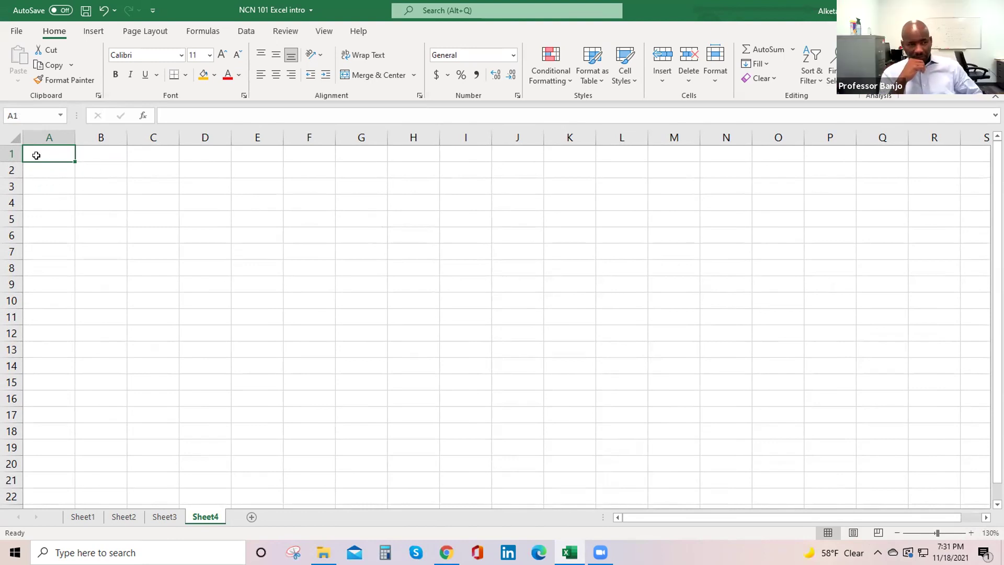
Step: Enter the headers id, first name, last name and dob in A1:D1 of the new sheet
type("id")
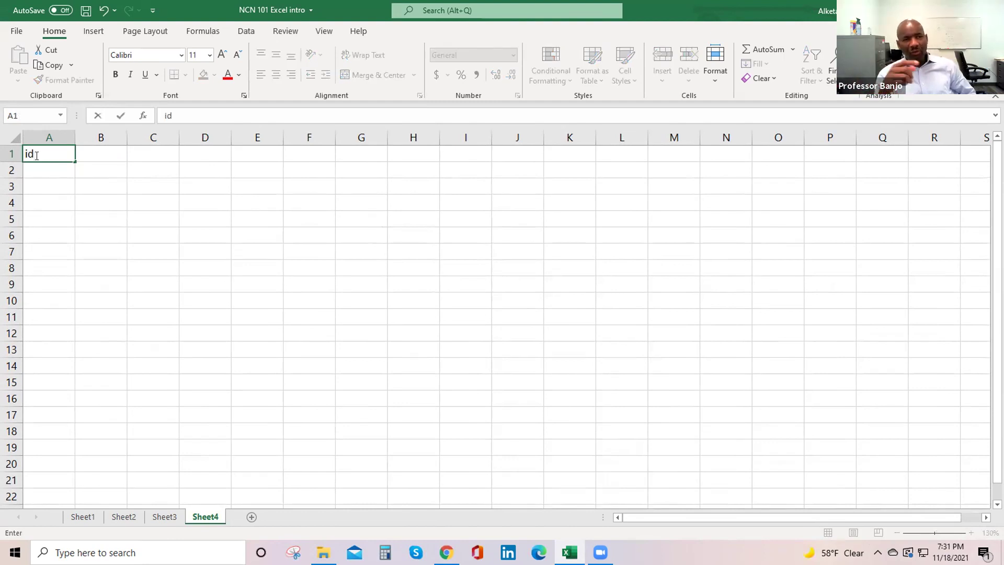
key("Tab")
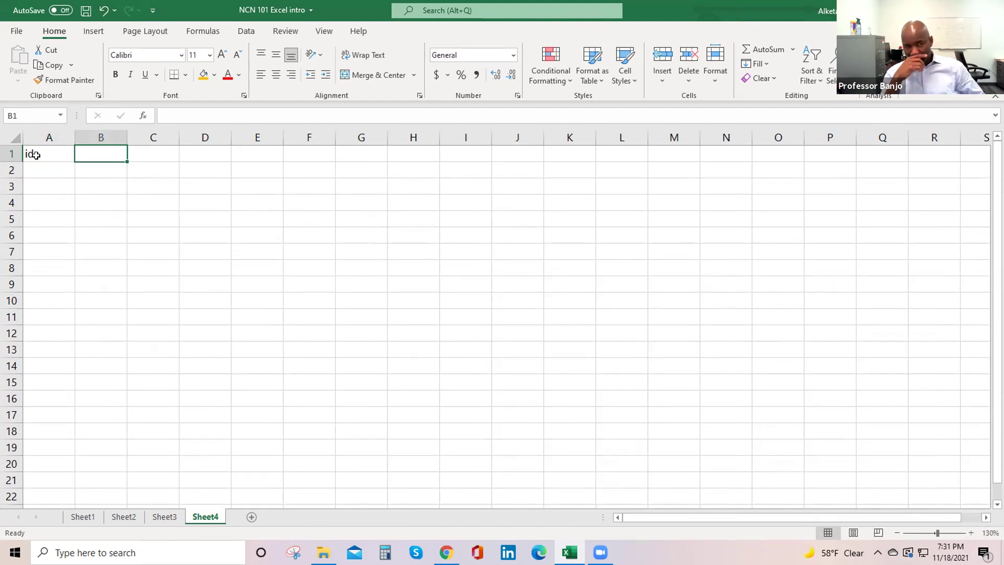
type("fi")
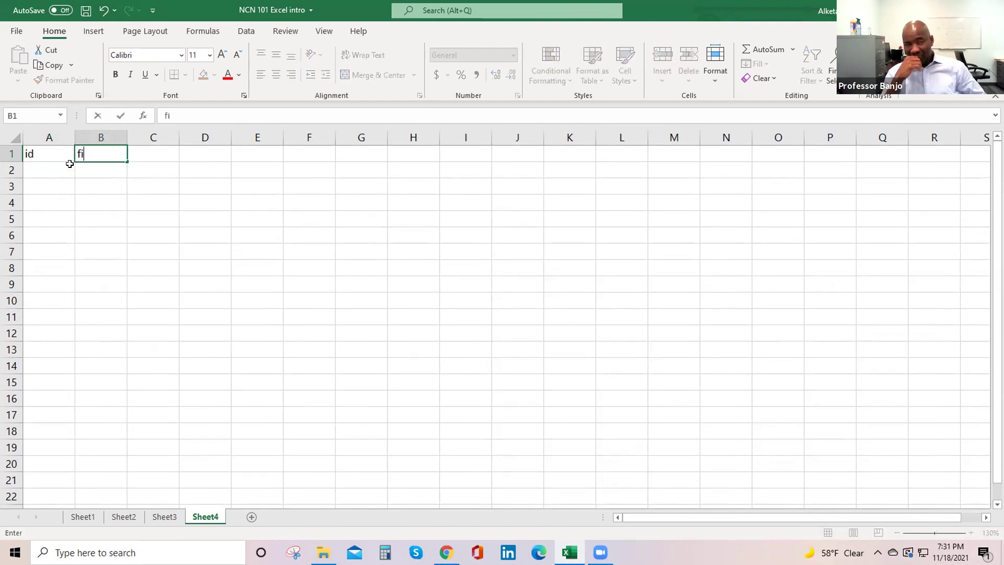
type("rst name")
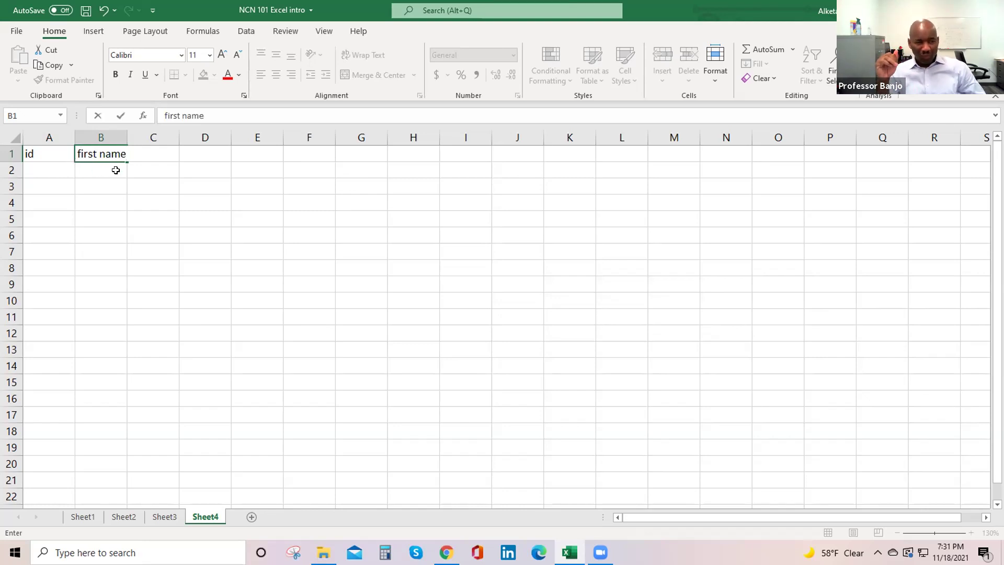
key("Tab")
type("l")
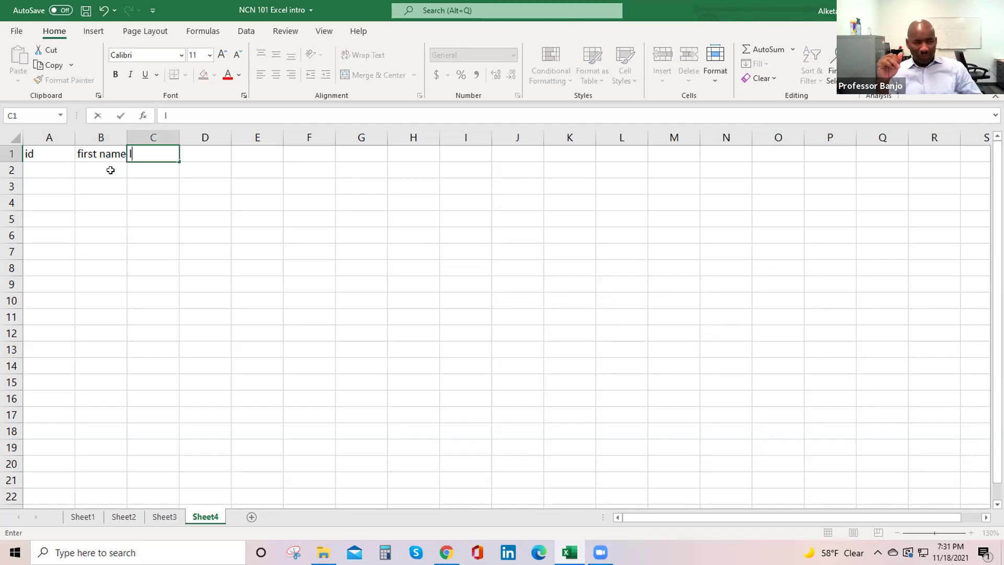
type("ast name")
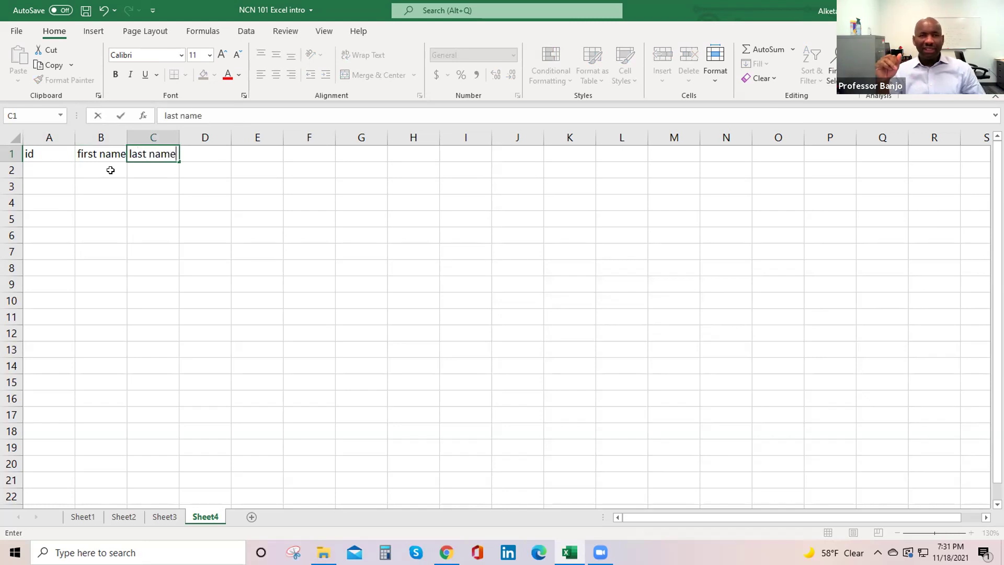
key("Tab")
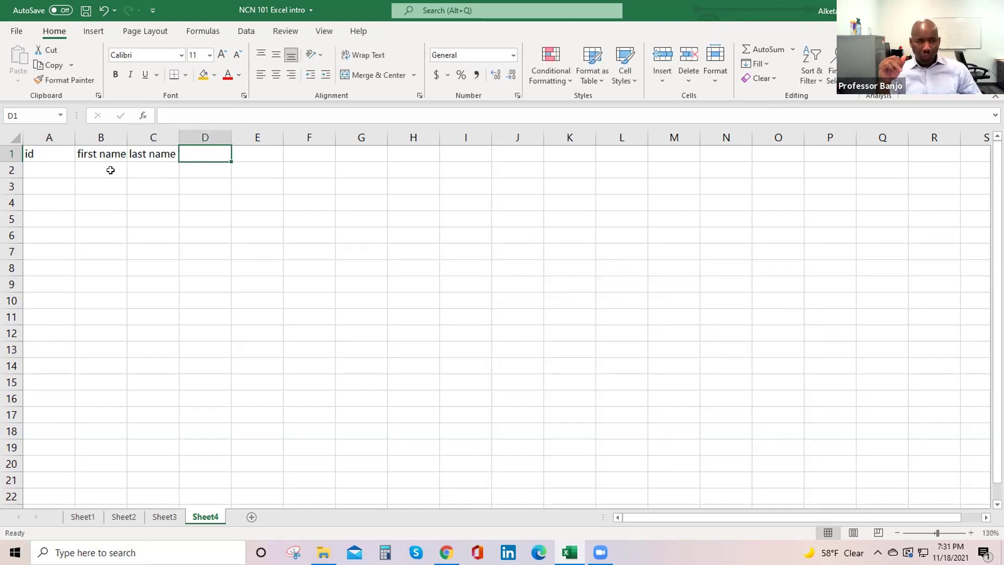
type("eo")
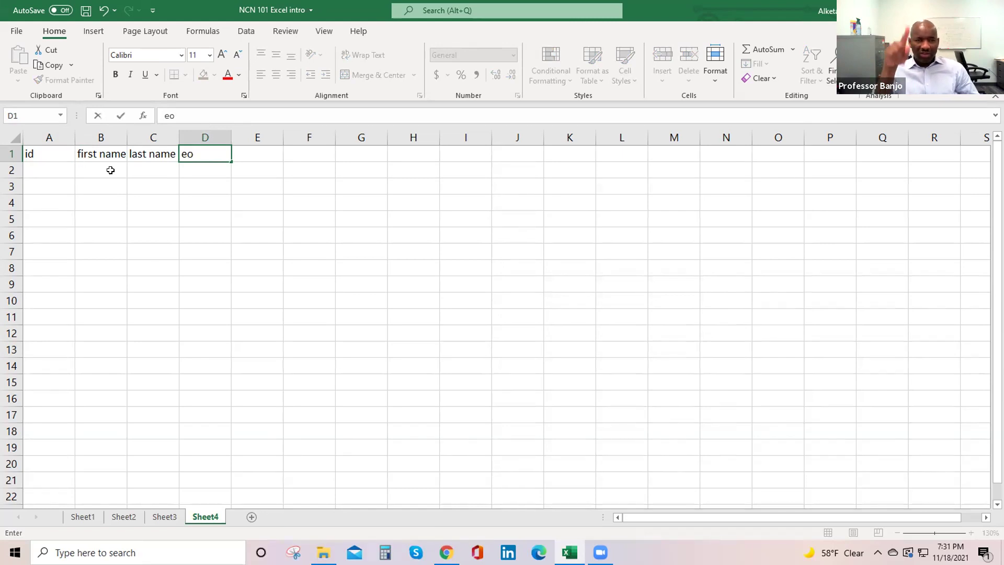
key("BackSpace")
key("BackSpace")
type("dob")
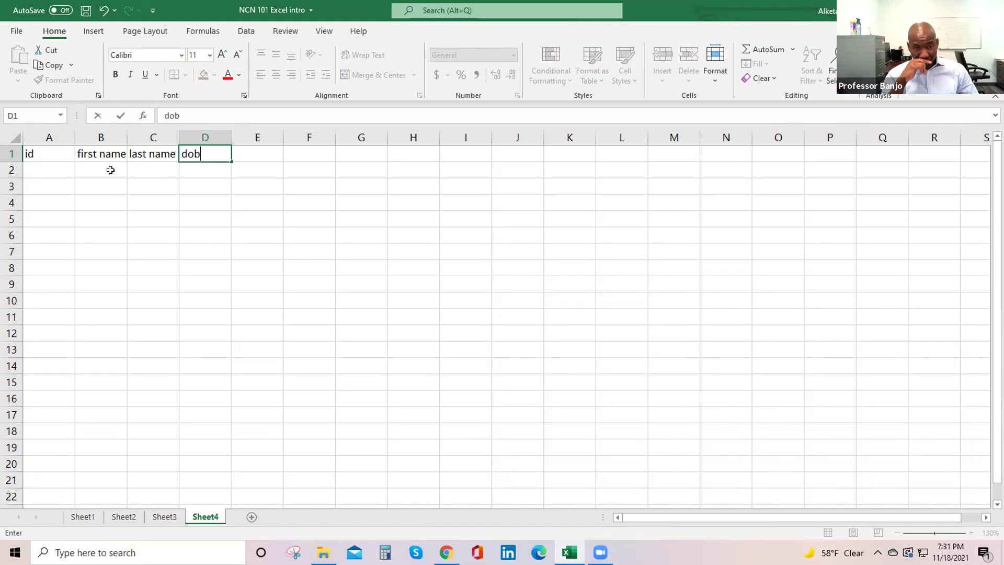
key("Tab")
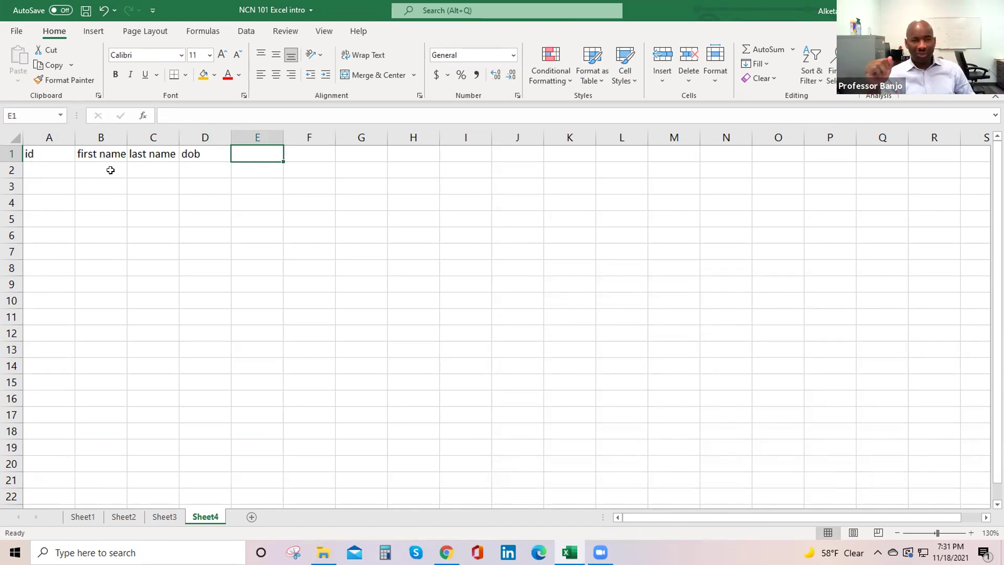
Step: Continue the header row with donation $ in E1 and date in F1
type("con")
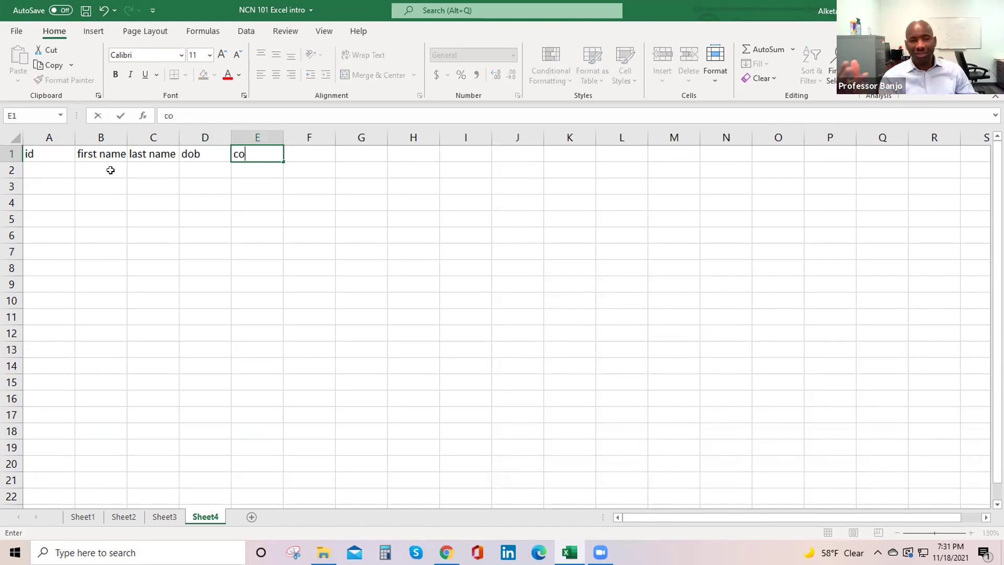
key("BackSpace")
key("BackSpace")
key("BackSpace")
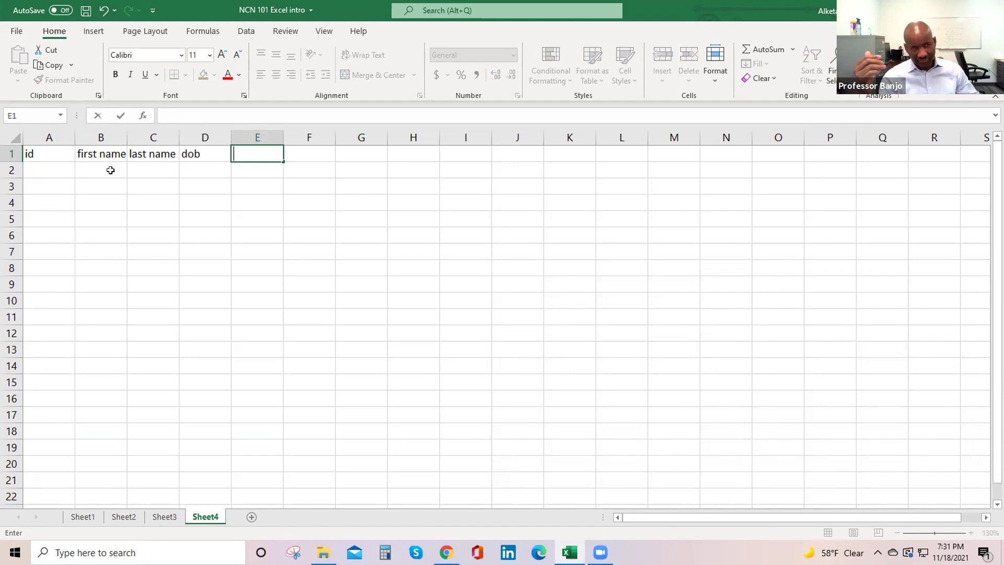
type("dom")
key("BackSpace")
type("n")
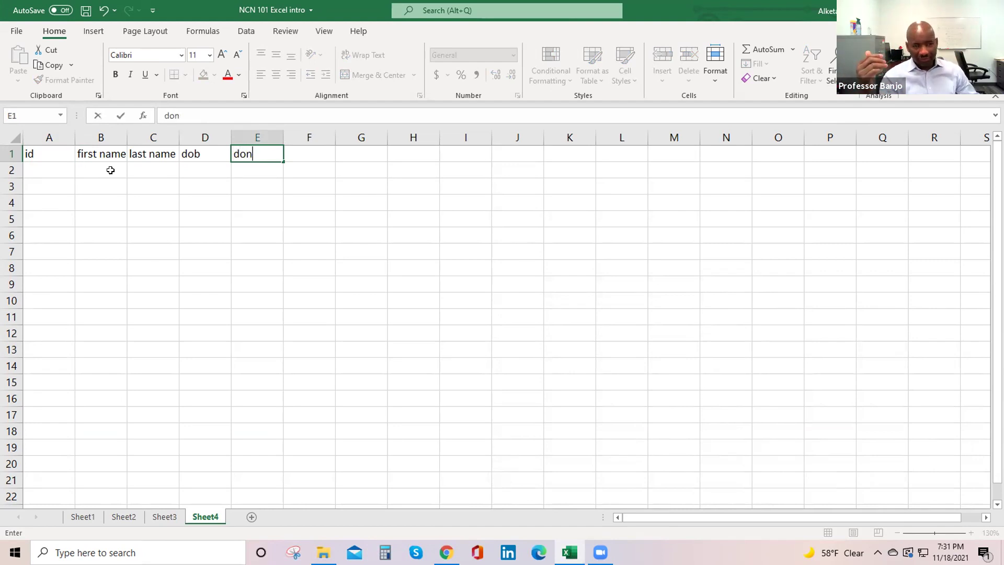
type("ation")
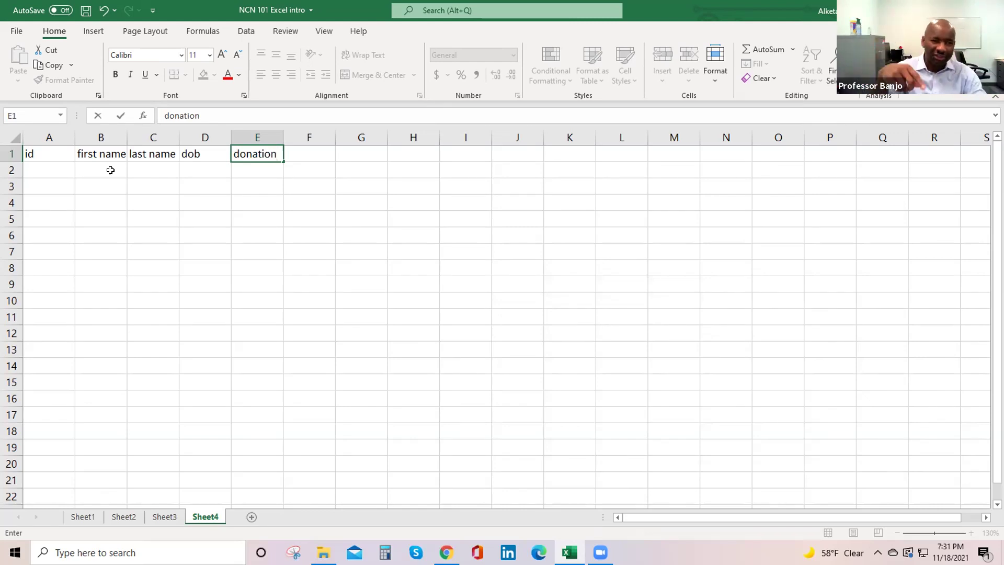
type(" $")
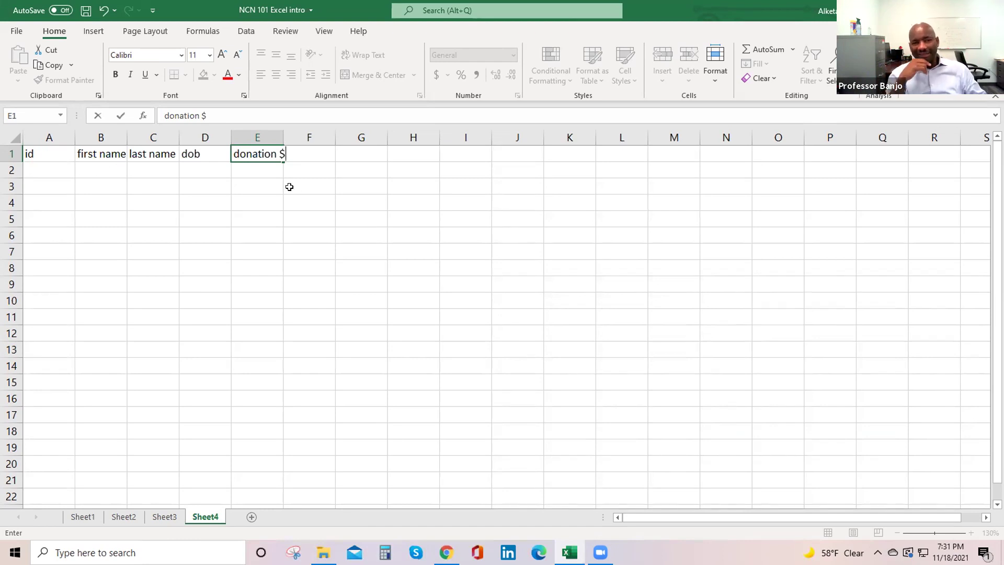
key("Tab")
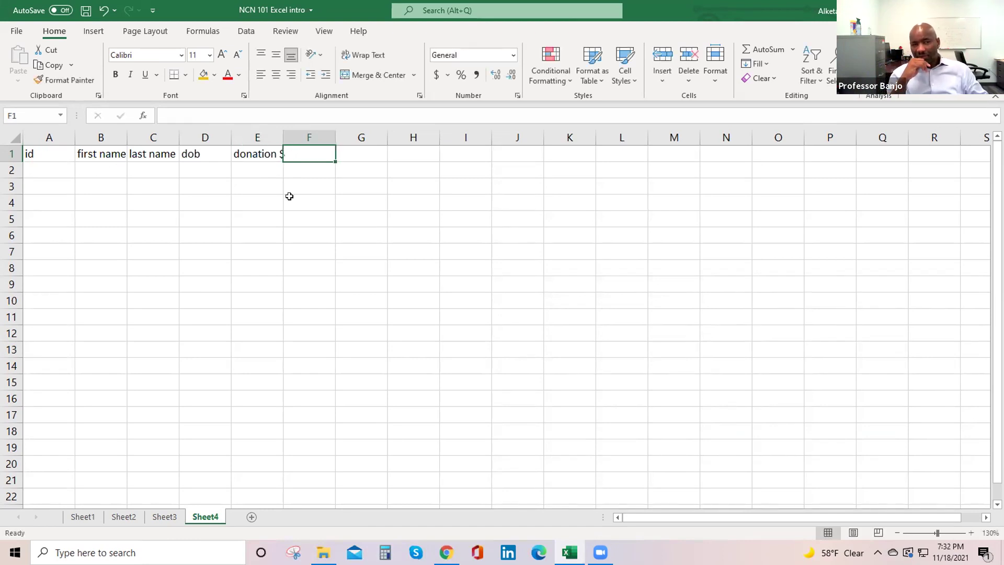
type("date")
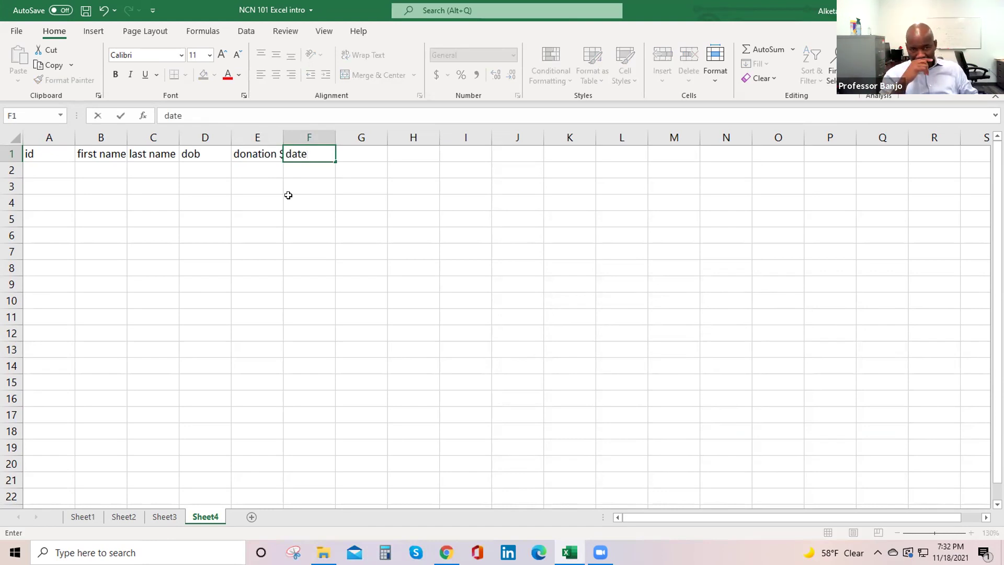
Step: Autofit column E to the width of its donation $ header
left_click(259, 156)
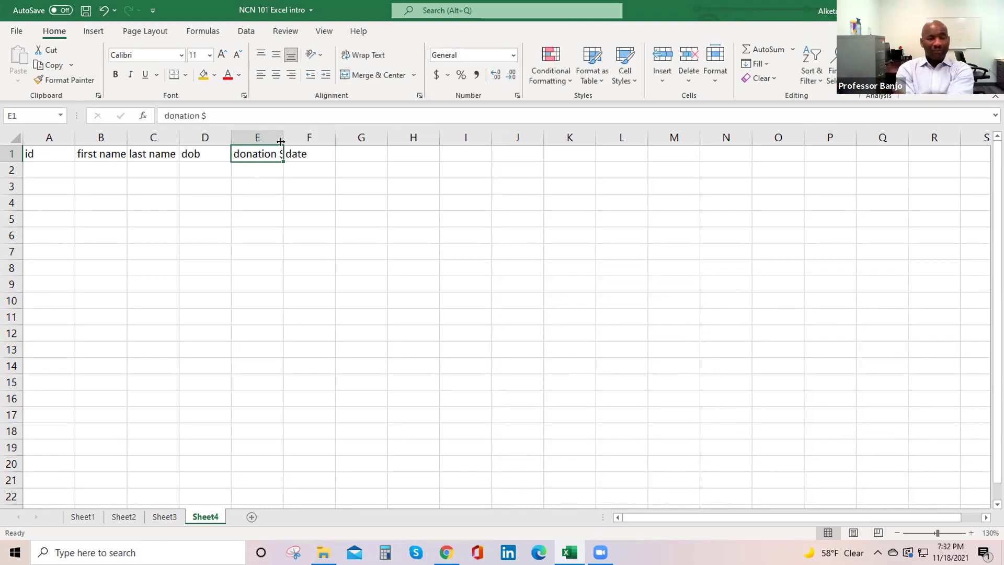
double_click(280, 142)
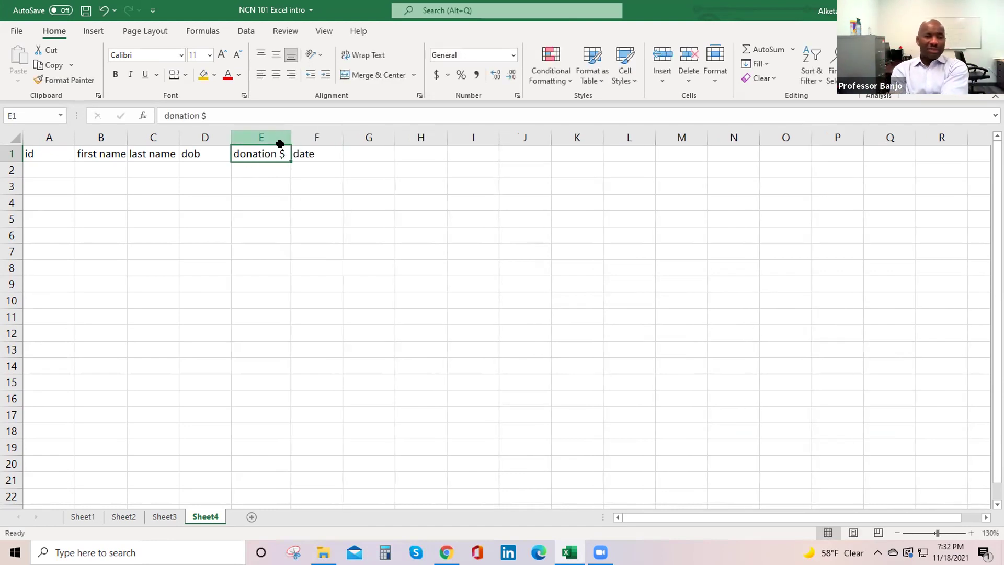
left_click(329, 154)
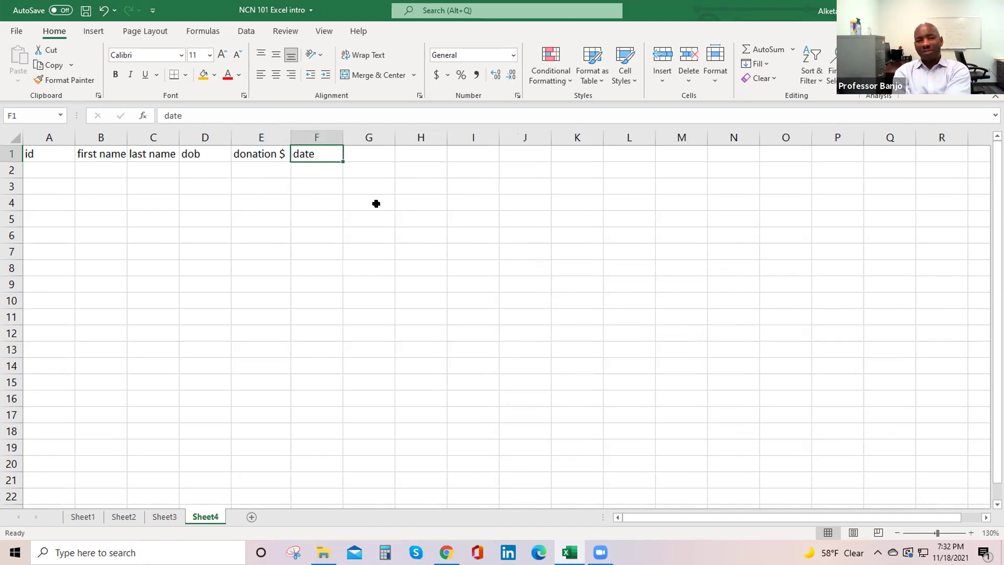
left_click(47, 169)
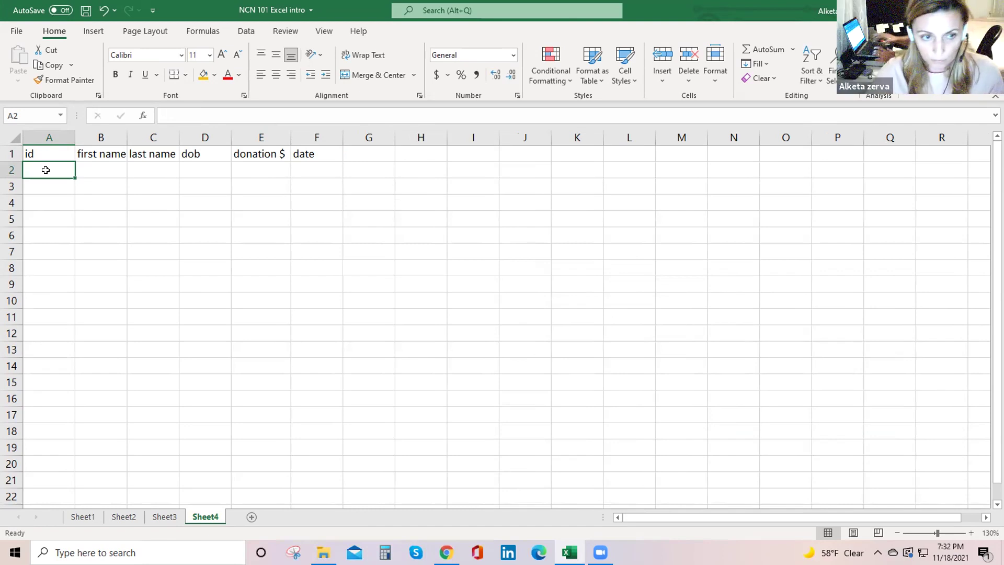
Step: Enter id 1 in A2 and the first donor's first and last name in B2:C2
type("1")
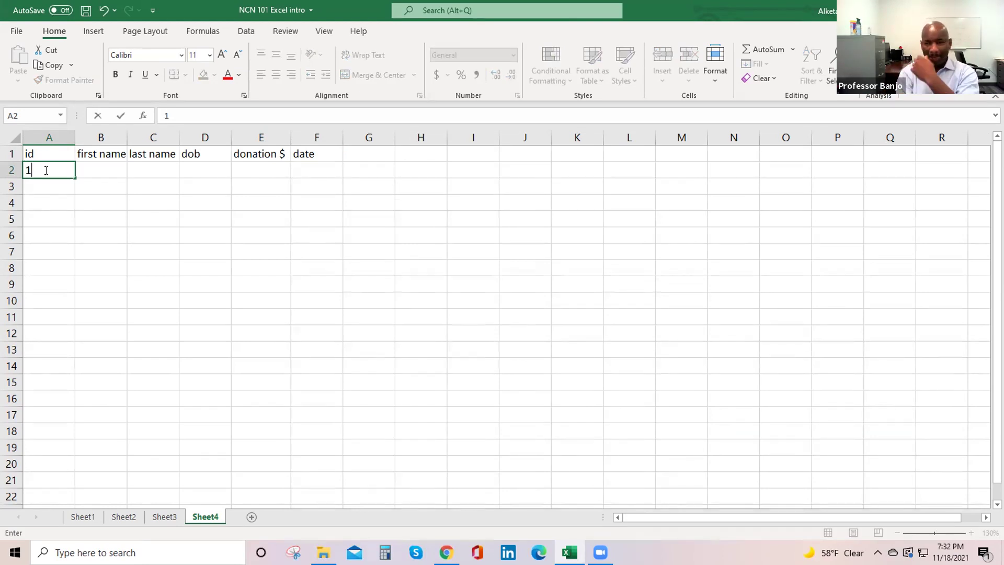
key("Tab")
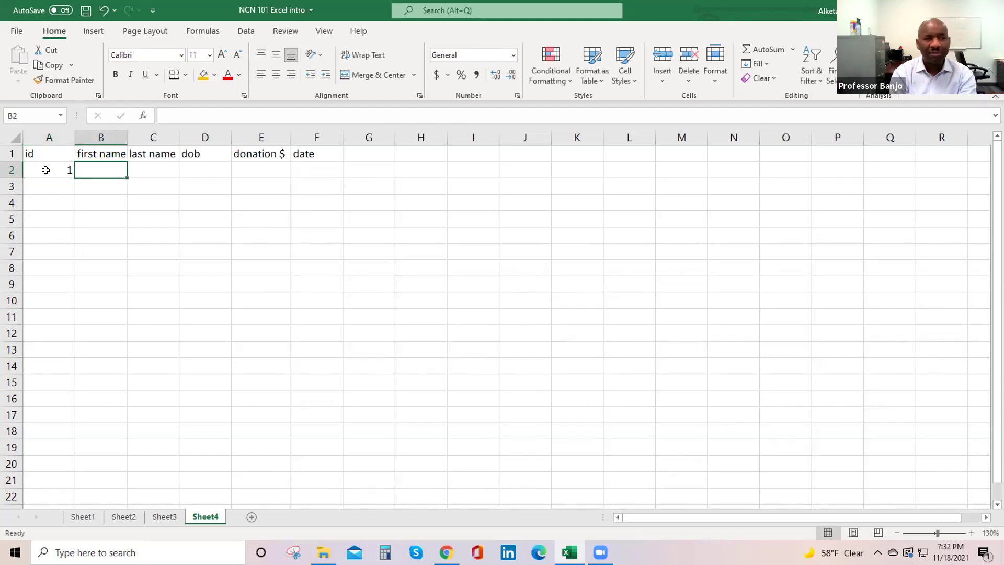
type("mark")
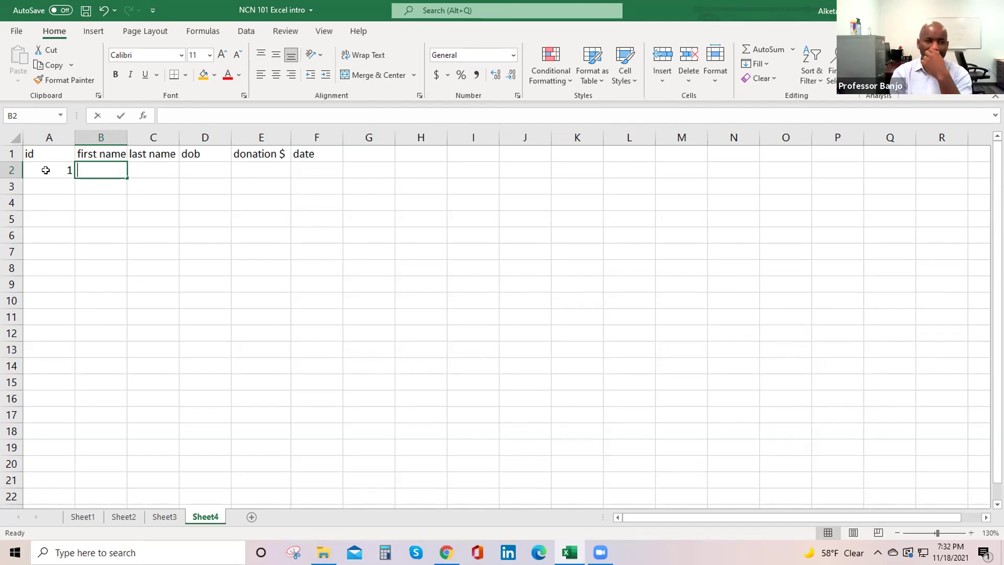
key("Tab")
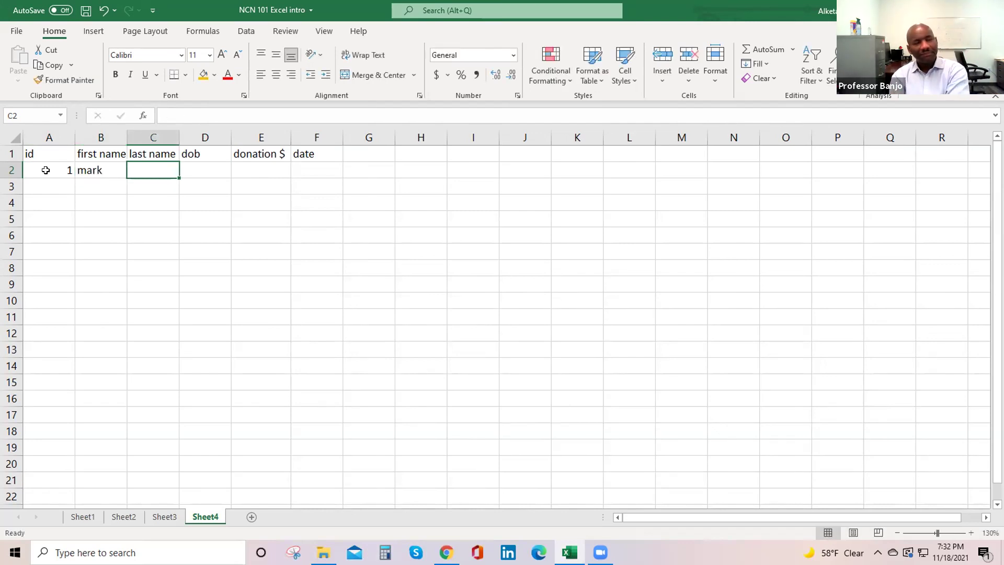
type("jackson")
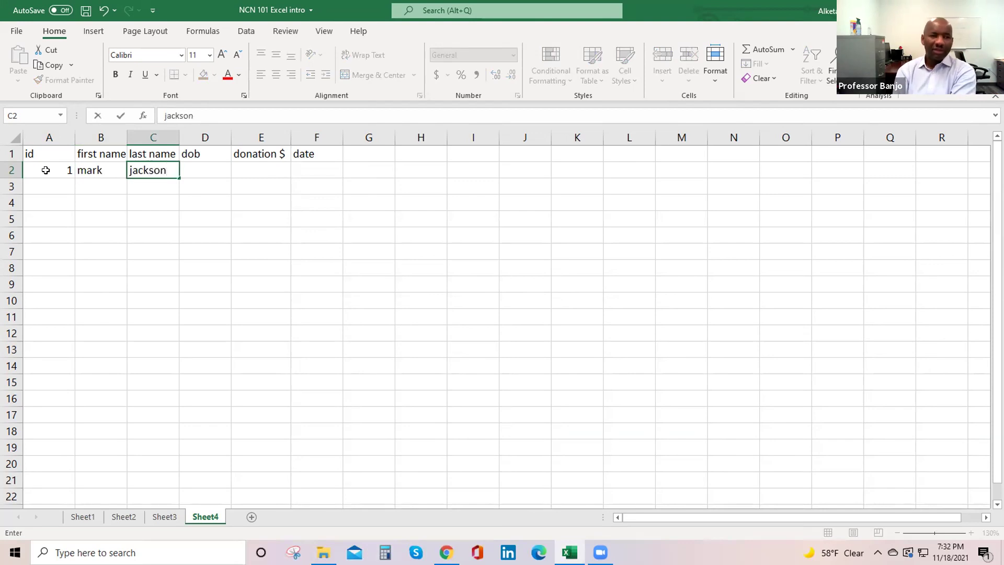
key("Tab")
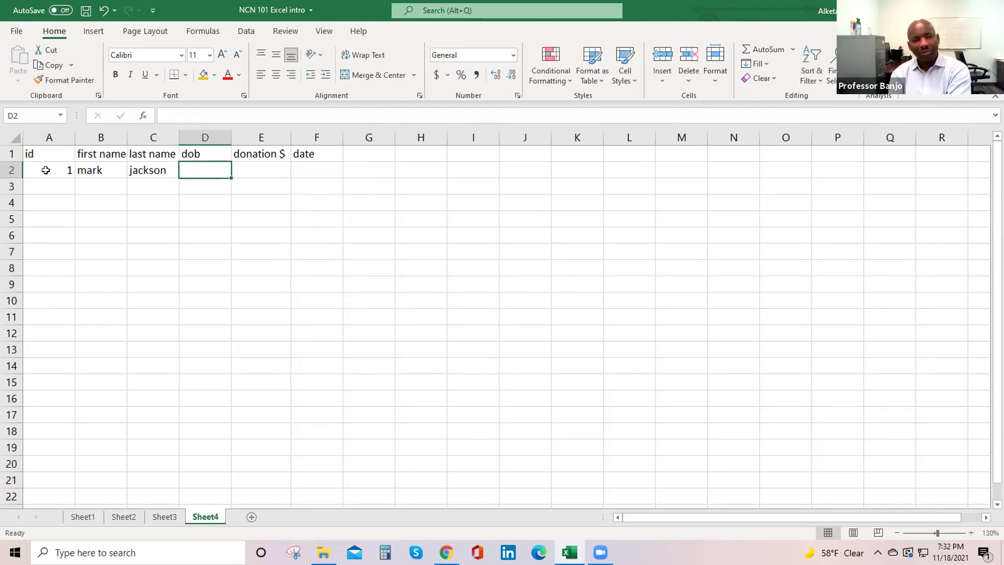
Step: Enter the first donor's date of birth in D2 and a donation of 25 in E2
type("10")
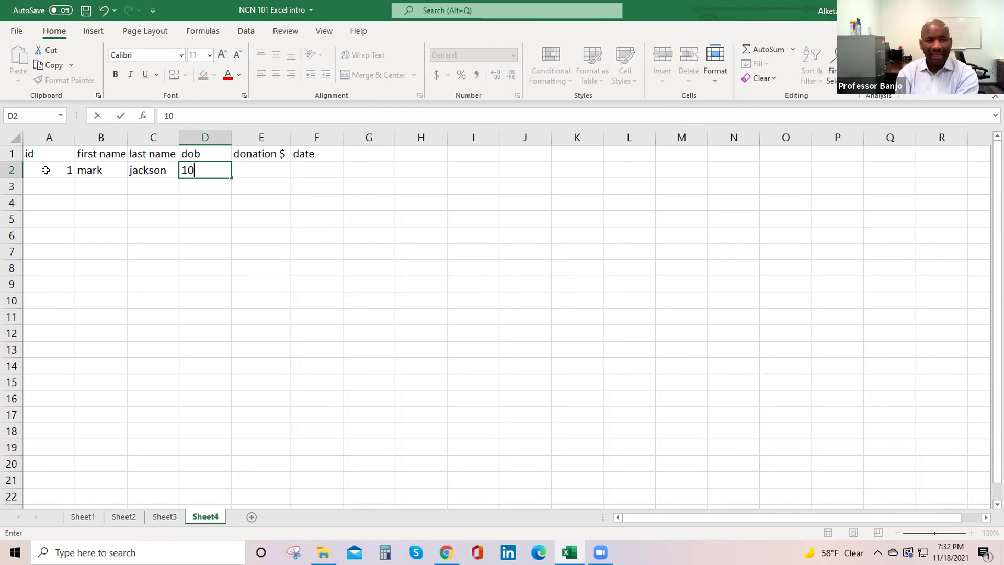
type("/10/")
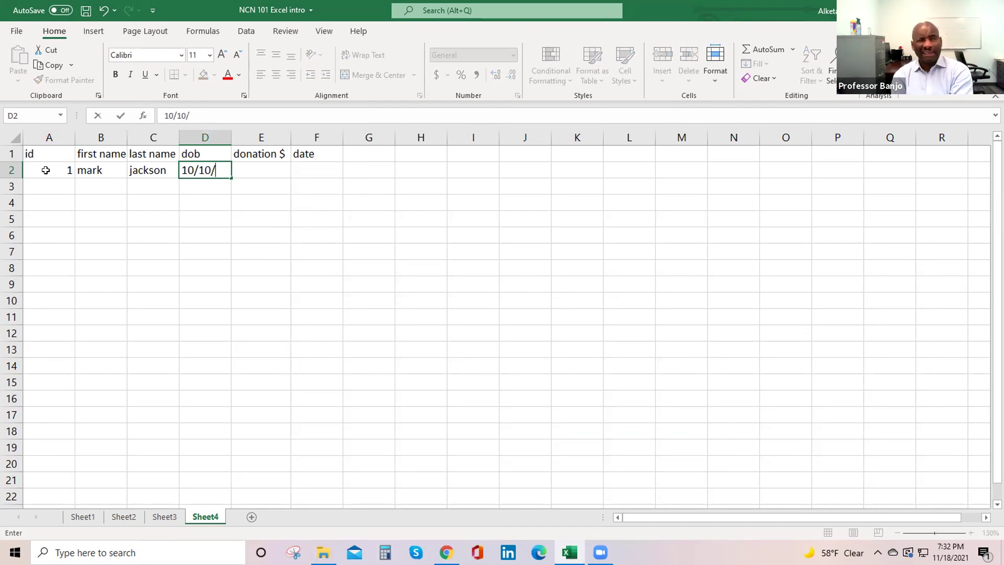
type("1990")
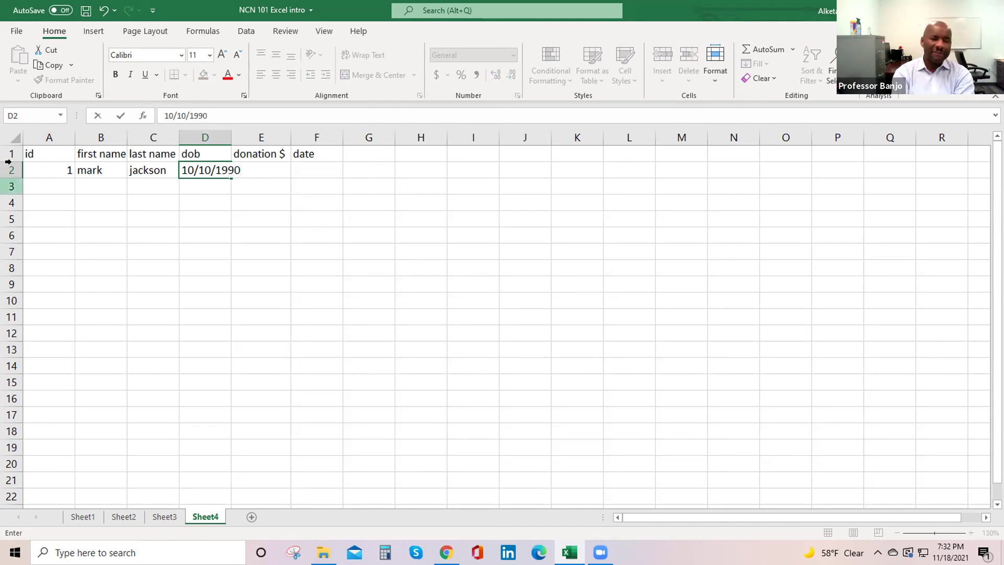
left_click(228, 146)
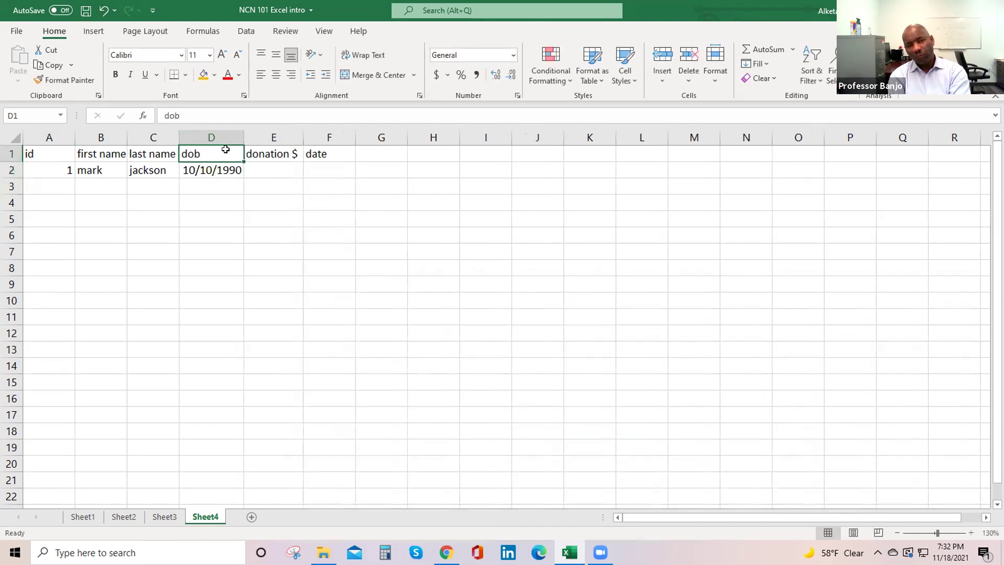
left_click(273, 169)
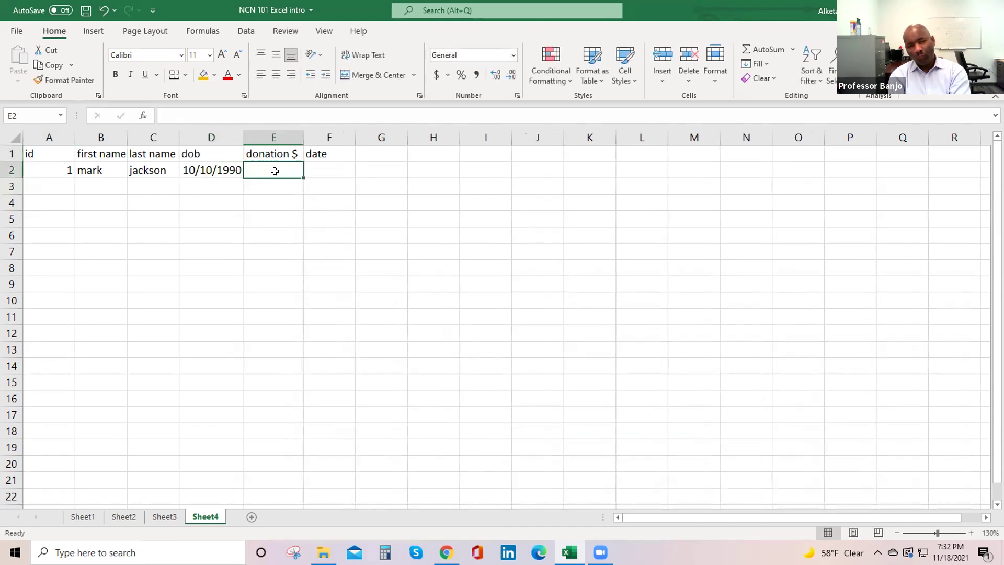
type("25")
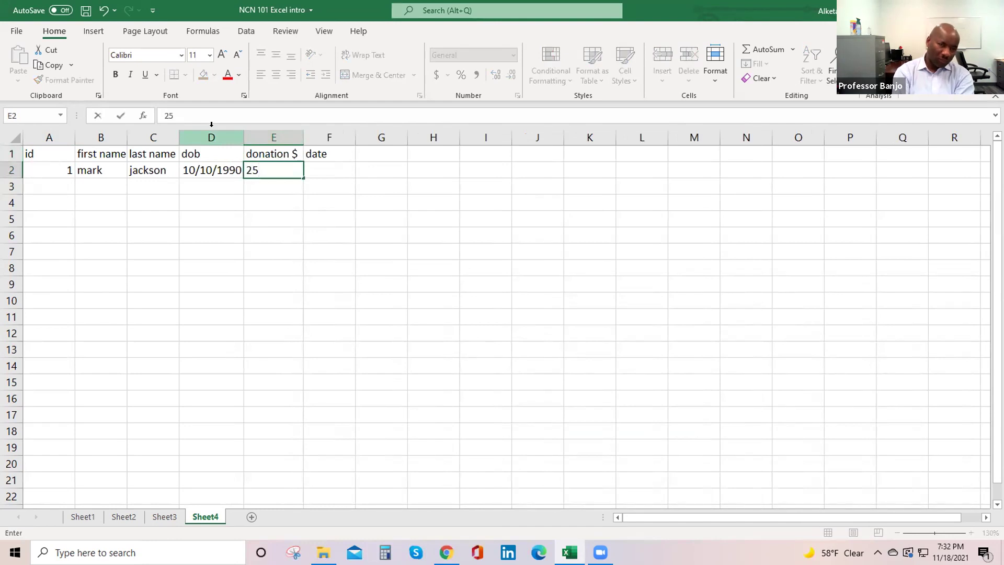
key("Tab")
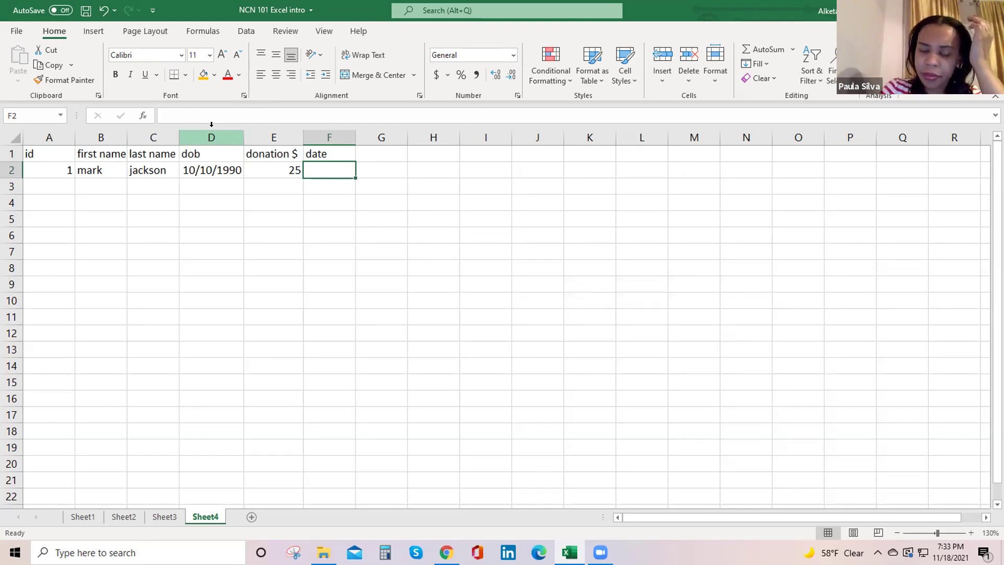
type("1")
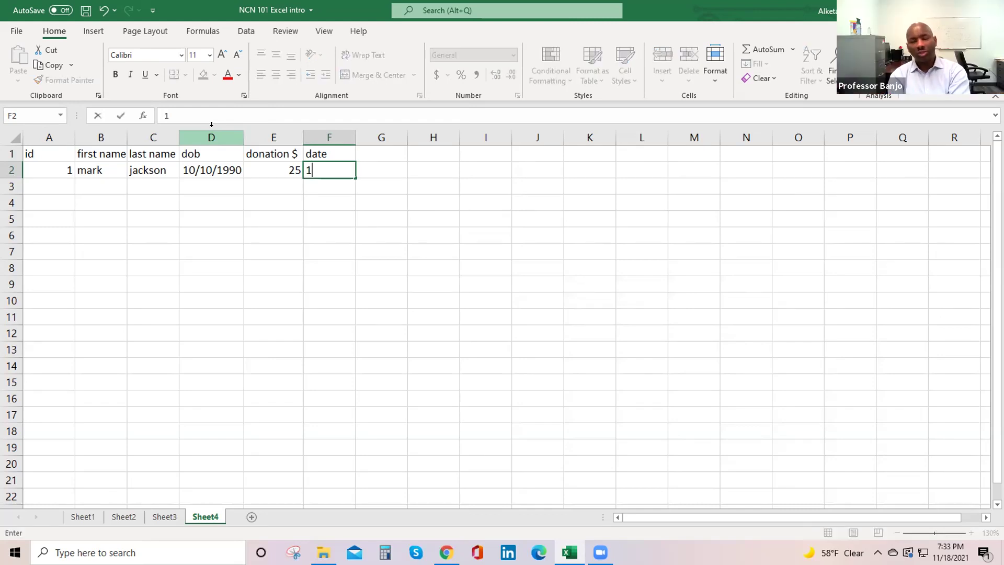
key("Home")
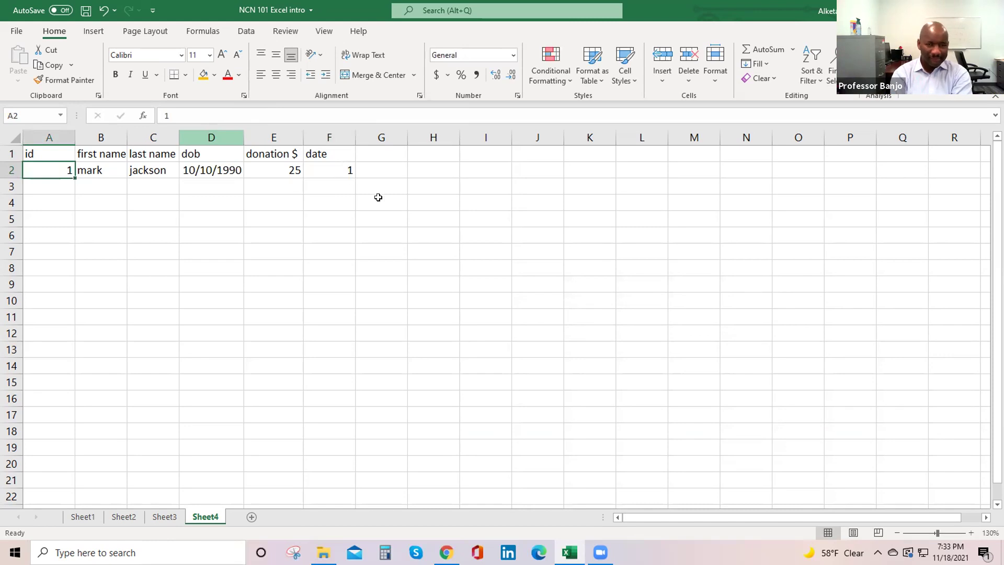
left_click(339, 169)
type("01/00")
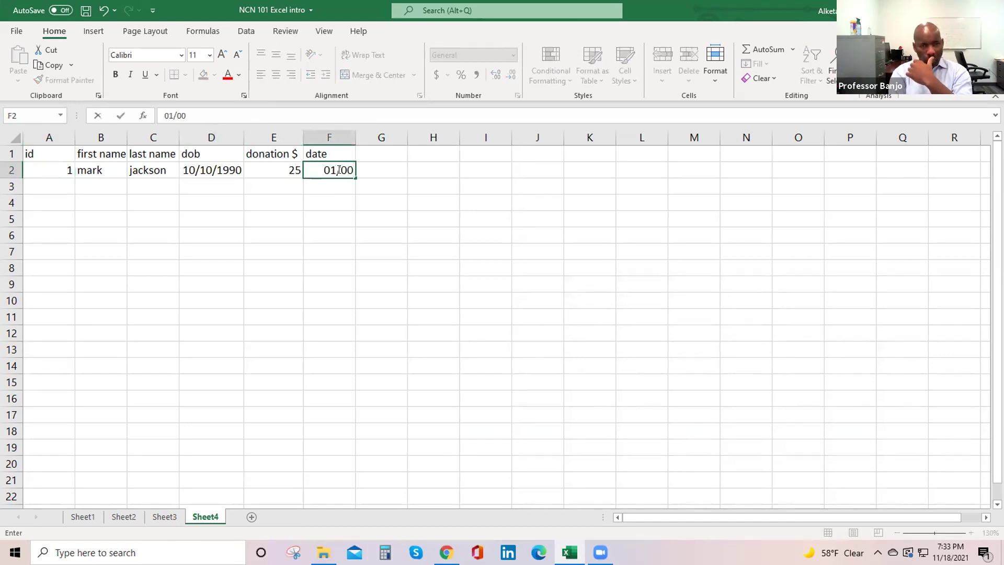
key("BackSpace")
type("1/2021")
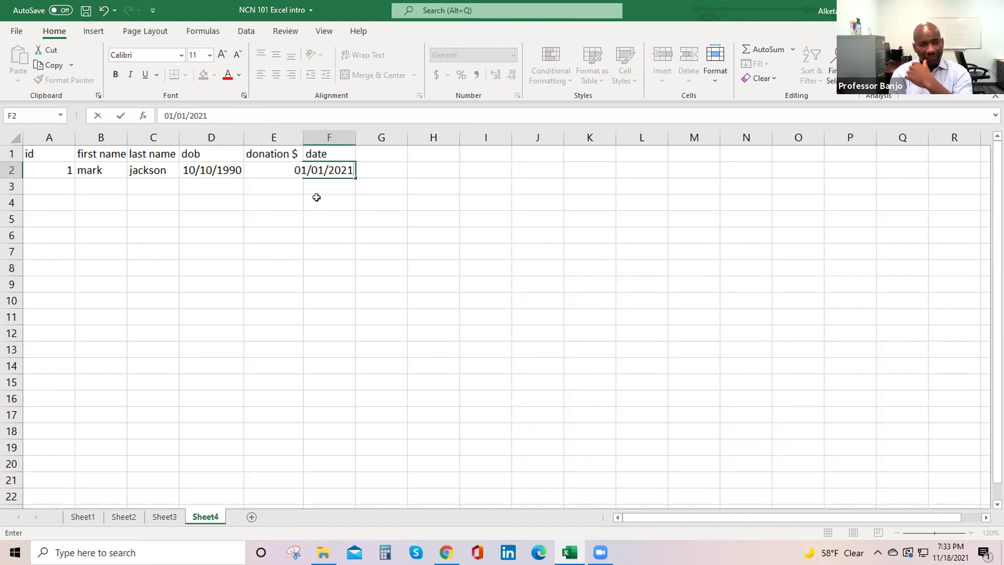
key("F2")
key("Home")
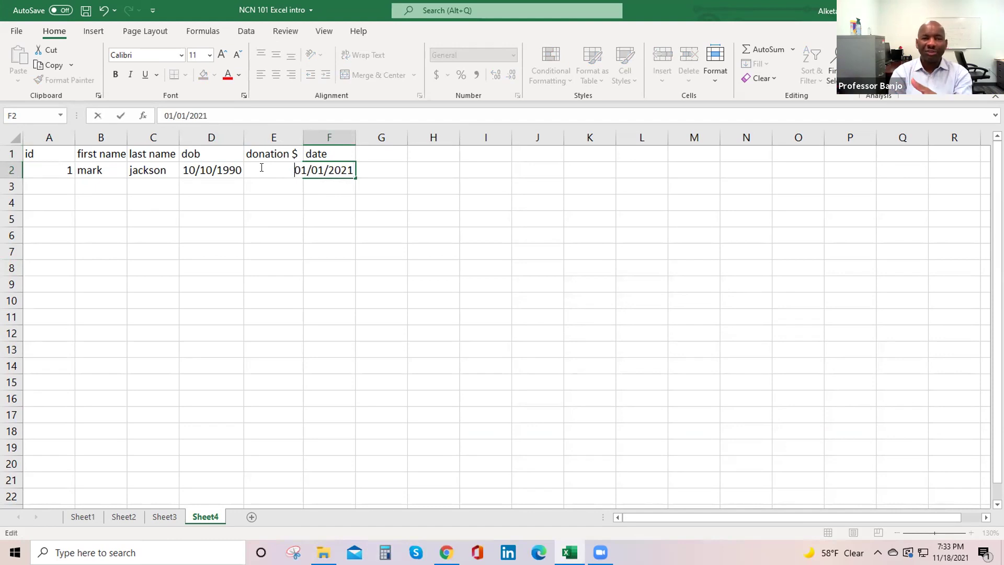
left_click(105, 11)
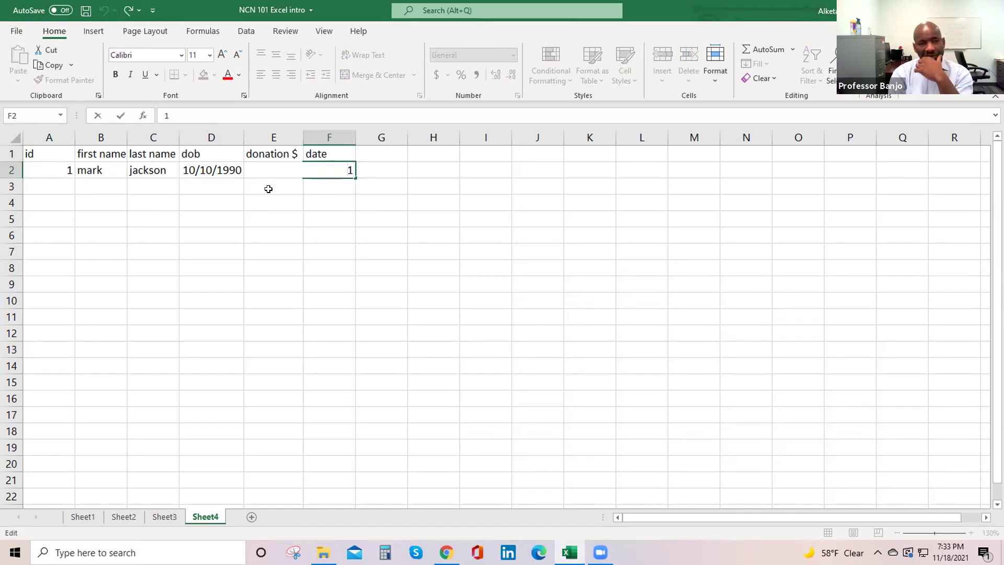
Step: Re-enter the donation of 25 in E2 and enter the donation date 01/01/2021 in F2
left_click(266, 170)
type("25")
key("Return")
left_click(330, 168)
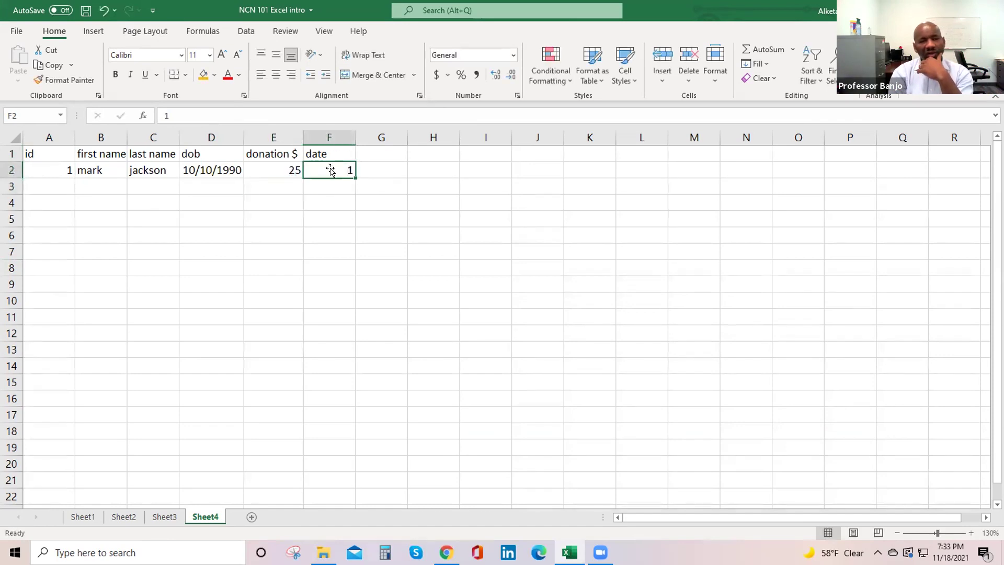
type("01/01/2021")
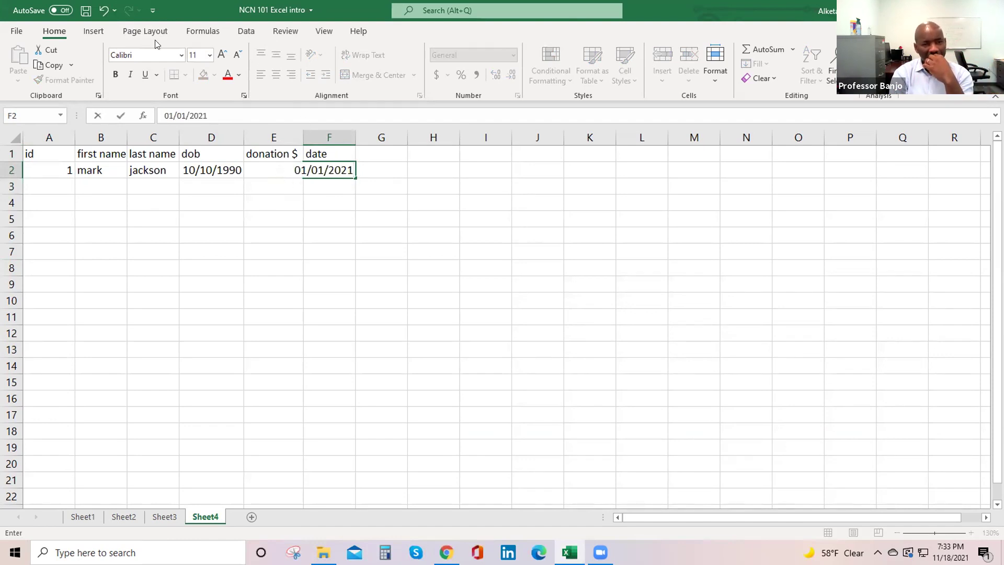
key("Return")
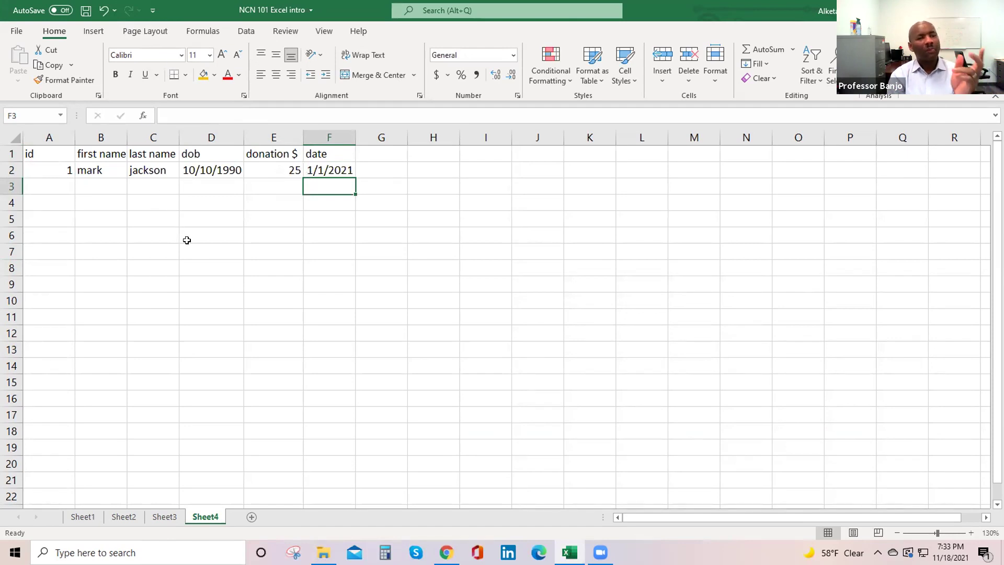
Step: Enter id 2 in A3 and the second donor's first and last name in B3:C3
left_click(62, 184)
type("2")
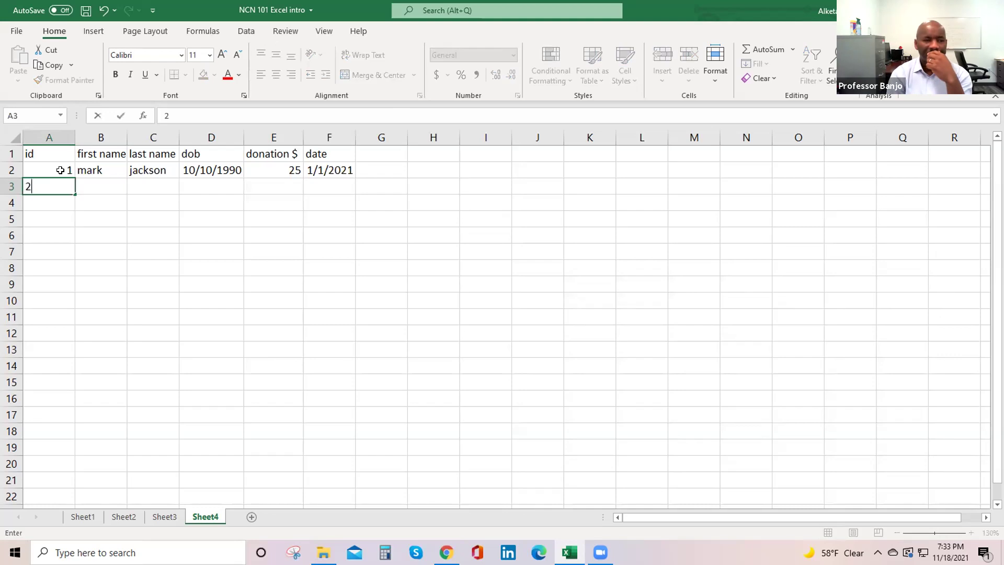
key("Tab")
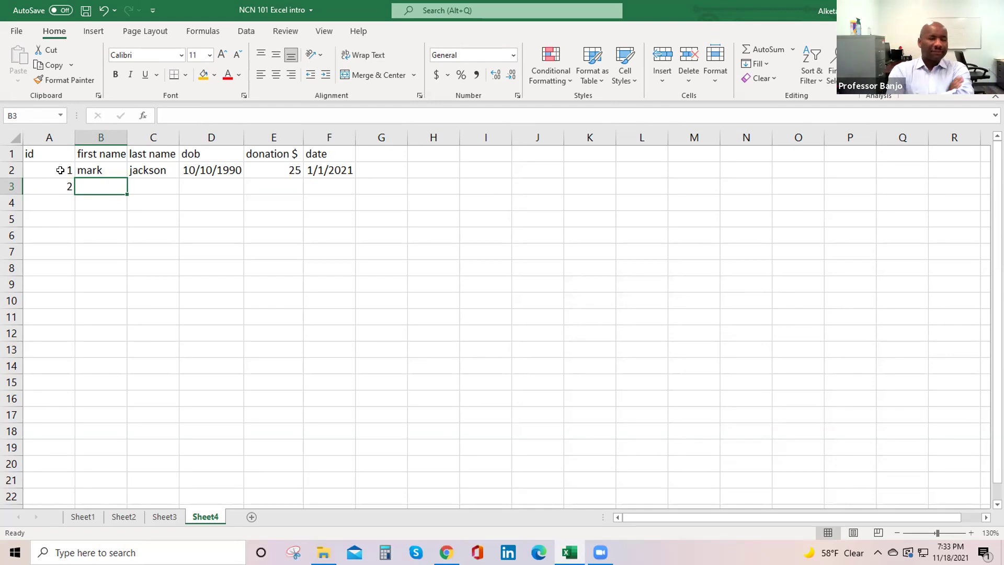
type("mary")
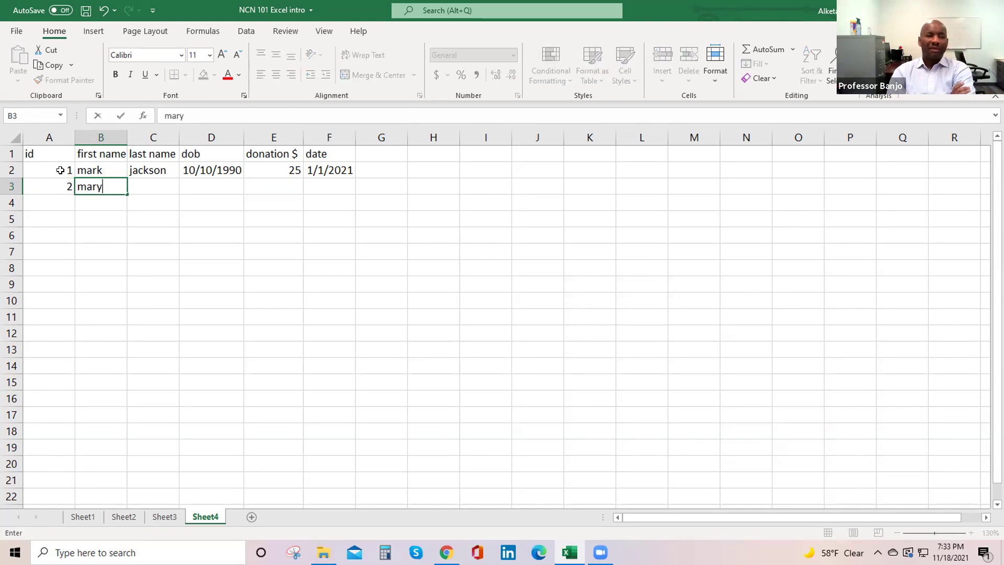
key("Tab")
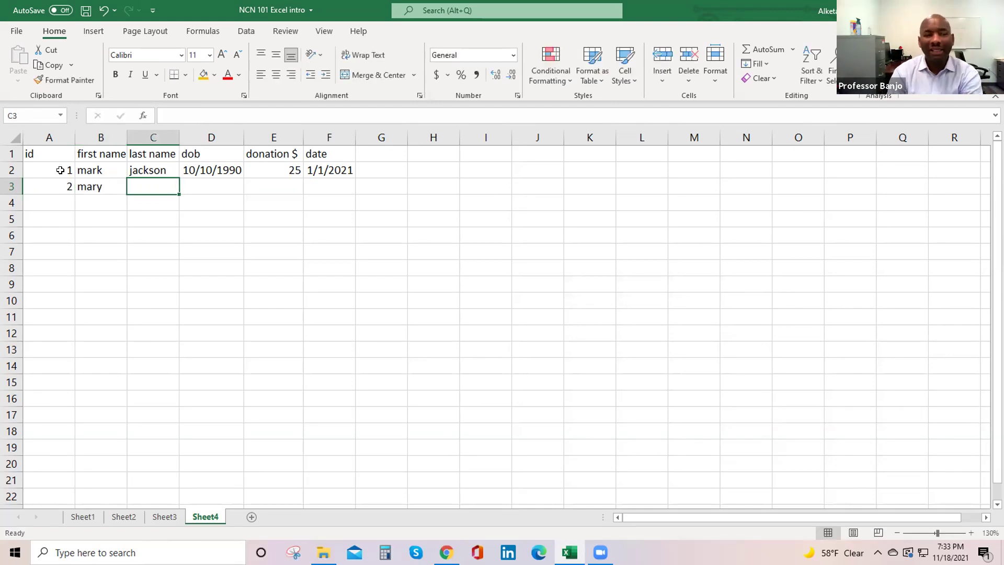
type("williams")
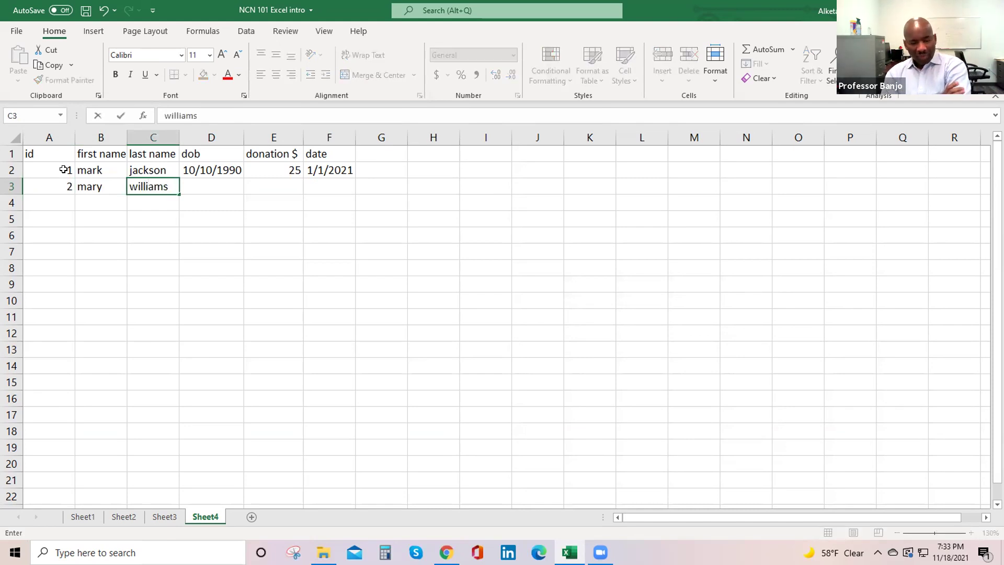
key("Tab")
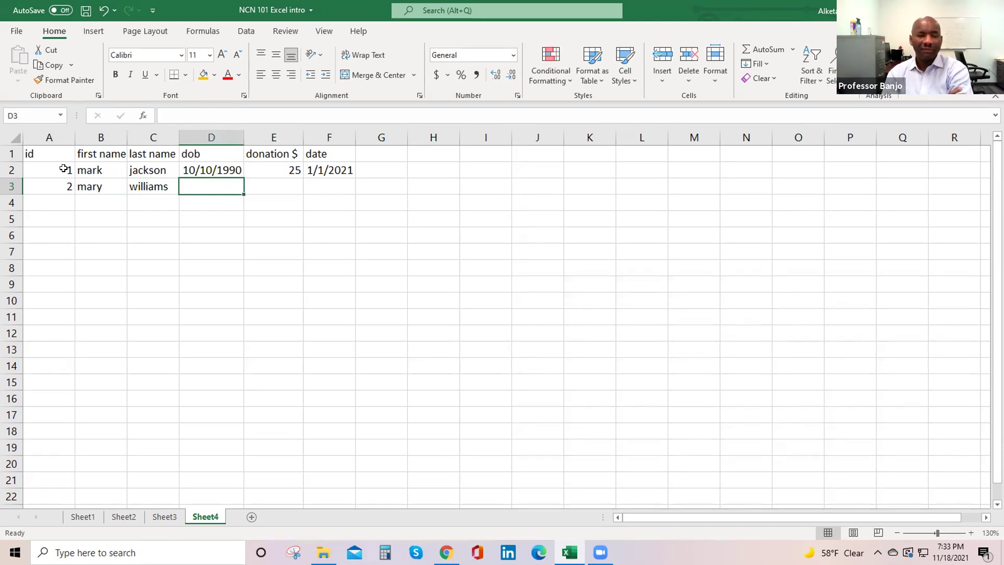
Step: Complete the second donor's row in D3:F3 with the date of birth, a donation of 15 and the date 01/01/2021
type("06/05/")
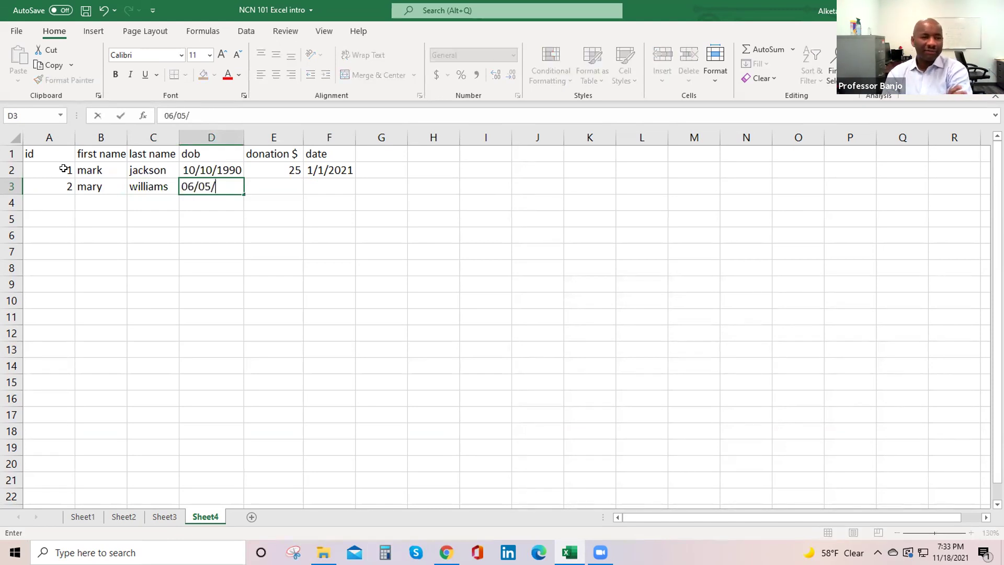
type("1995")
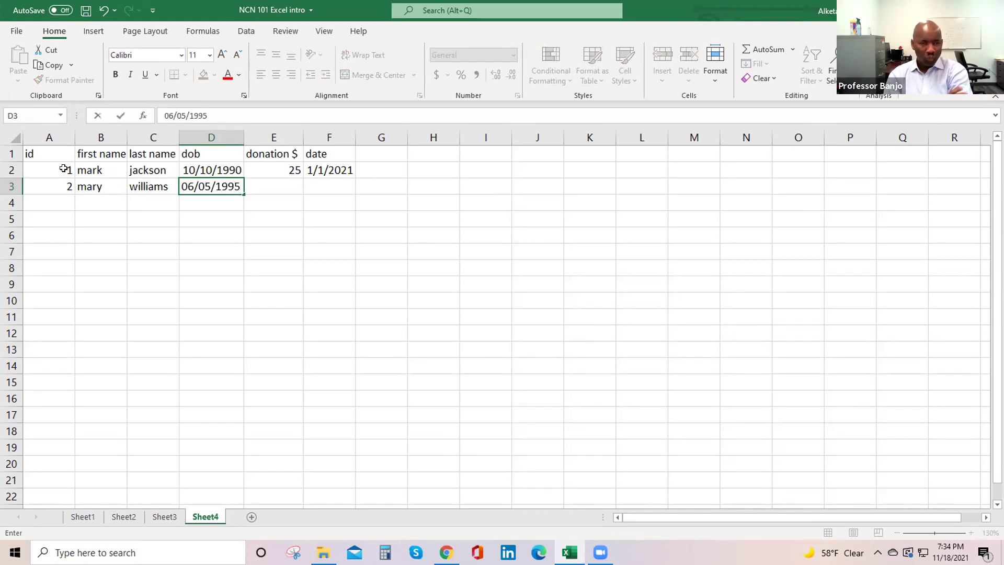
key("Tab")
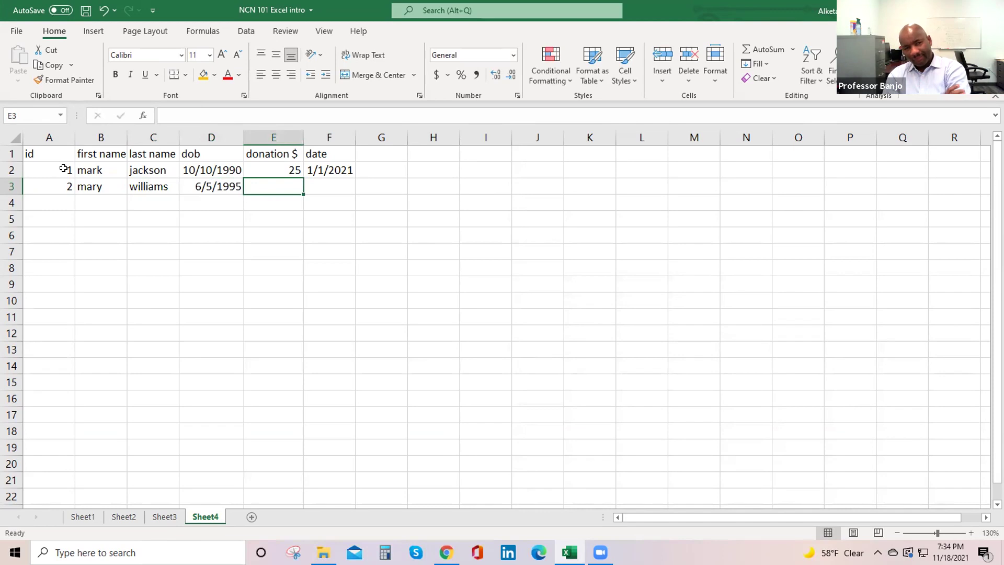
type("15")
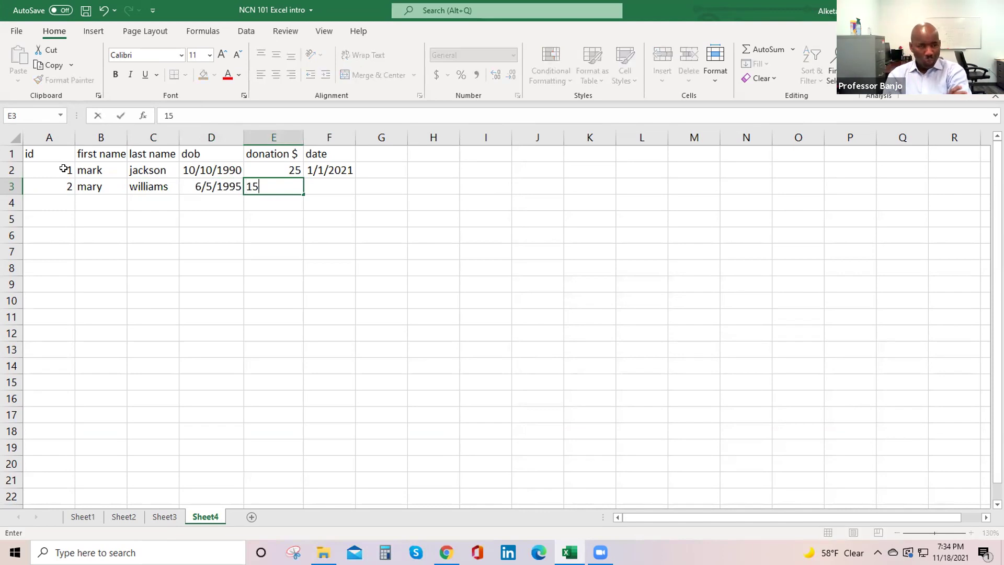
key("Tab")
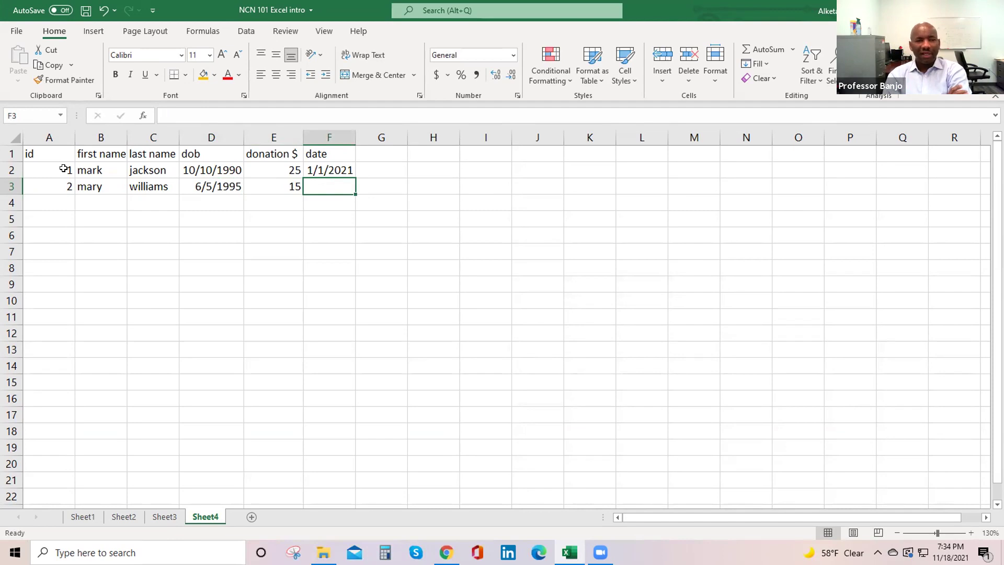
type("0")
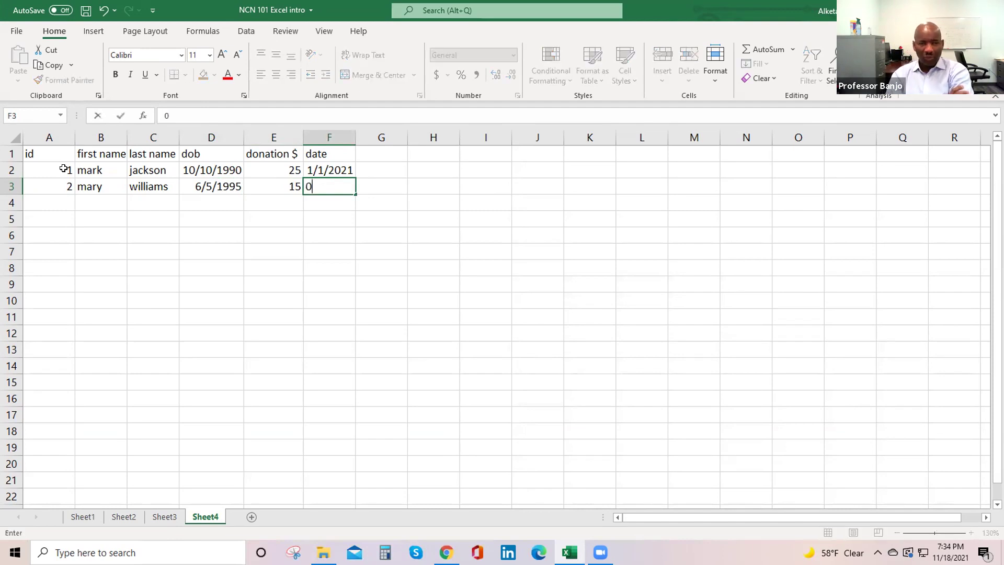
type("1/01/2021")
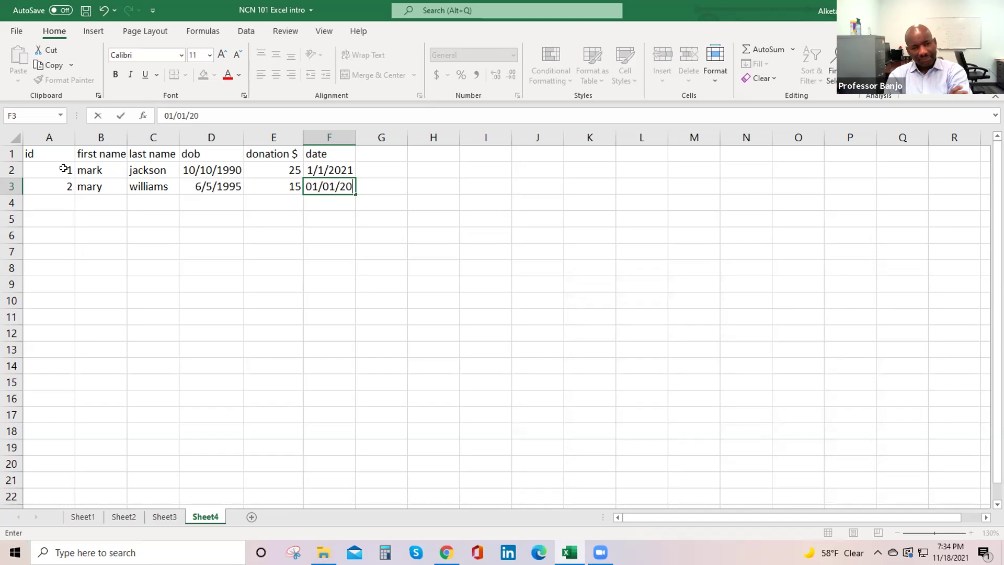
Step: Enter id 3 in A4 and the third donor's first and last name in B4:C4
left_click(59, 204)
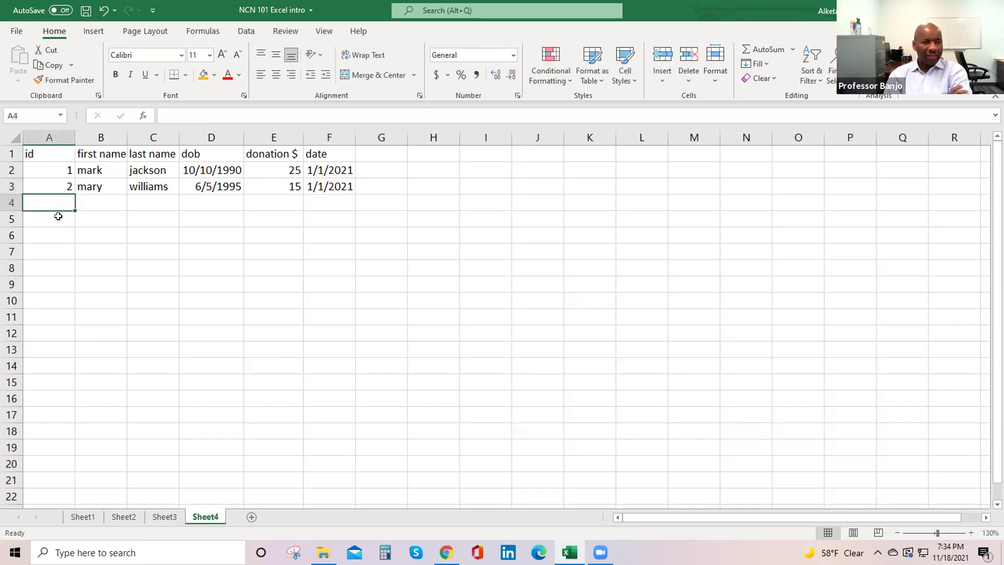
type("3")
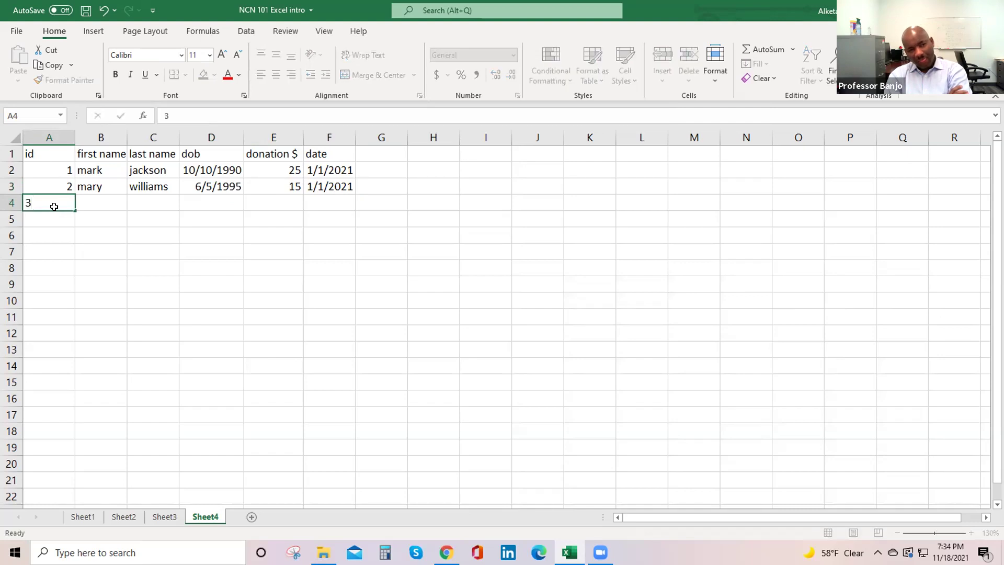
key("Tab")
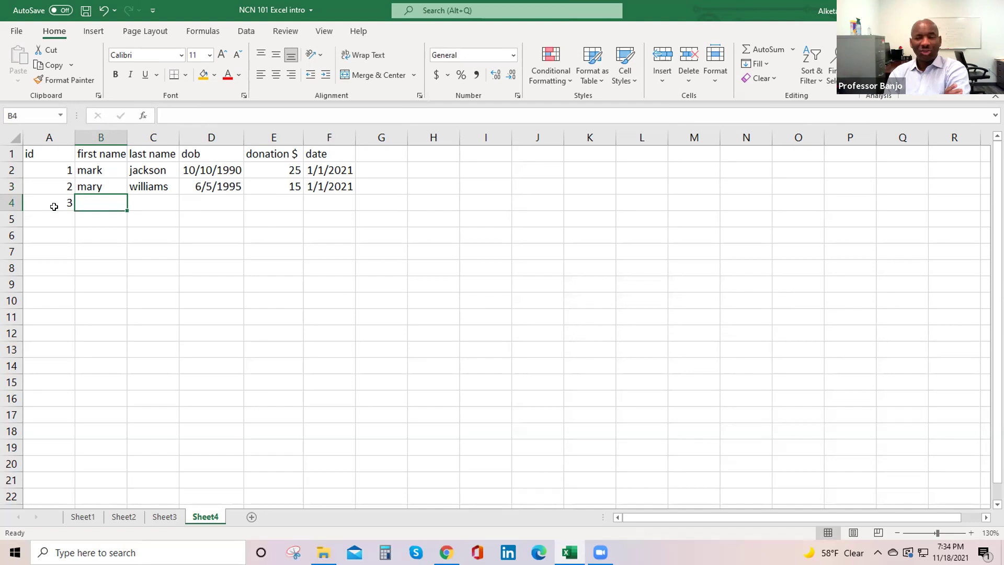
type("andra")
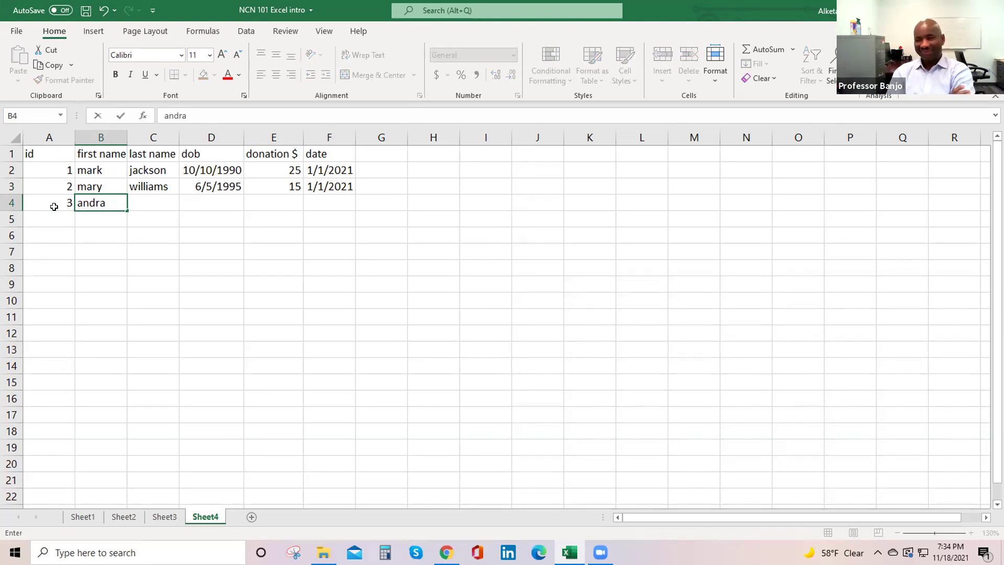
key("Tab")
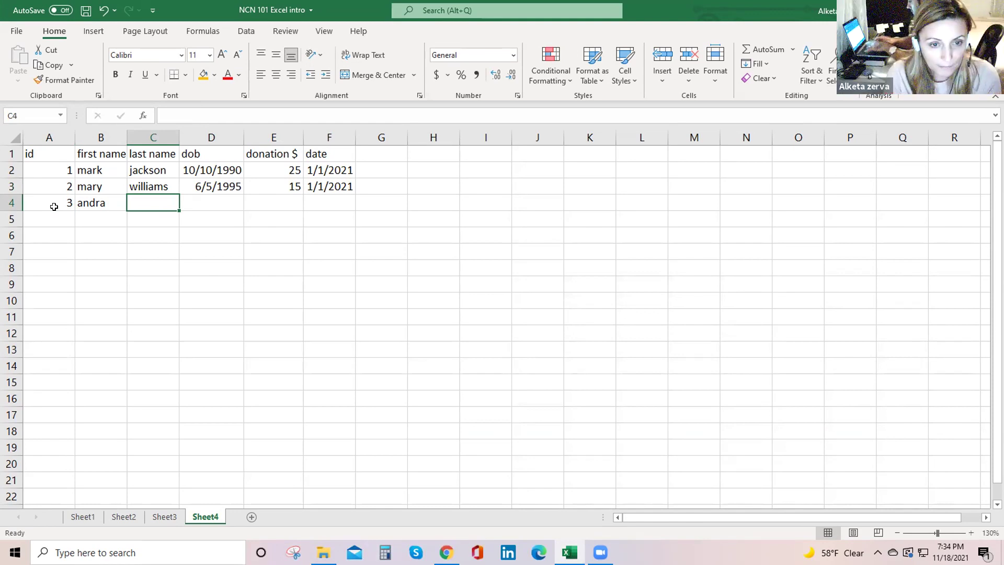
type("rogers")
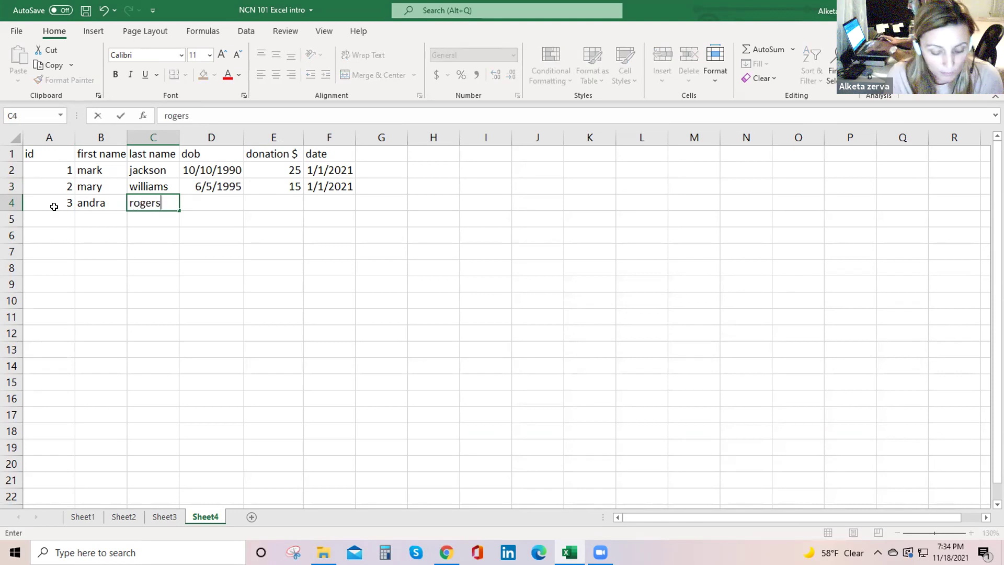
key("Tab")
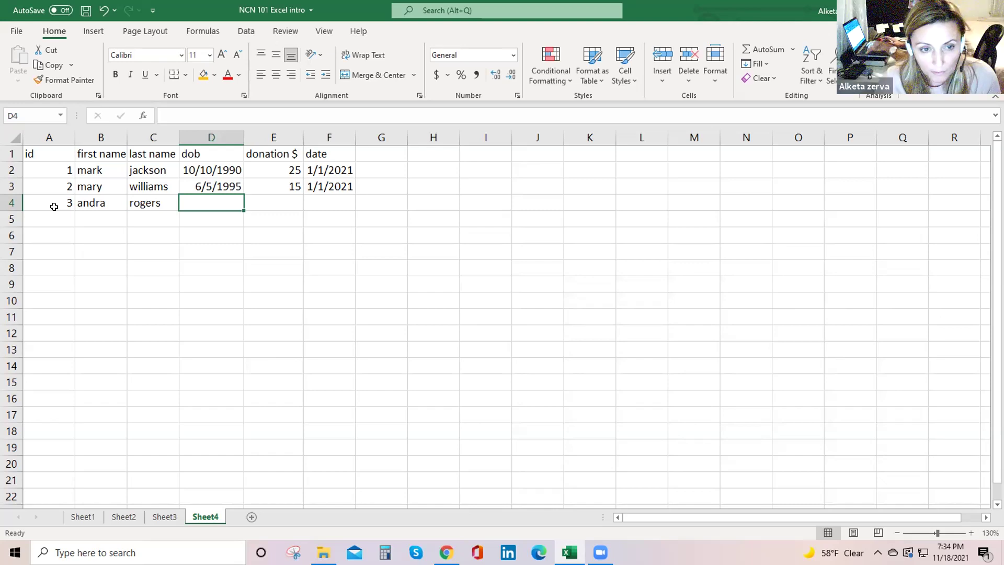
Step: Complete the third donor's row in D4:F4 with the date of birth, a donation of 20 and the date 01/01/21
type("07/06/1996")
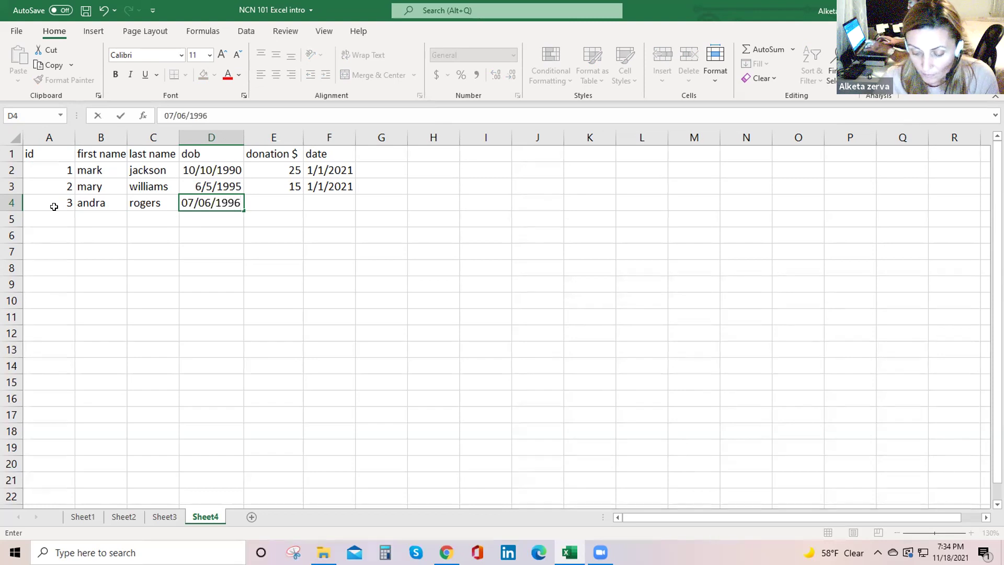
key("Tab")
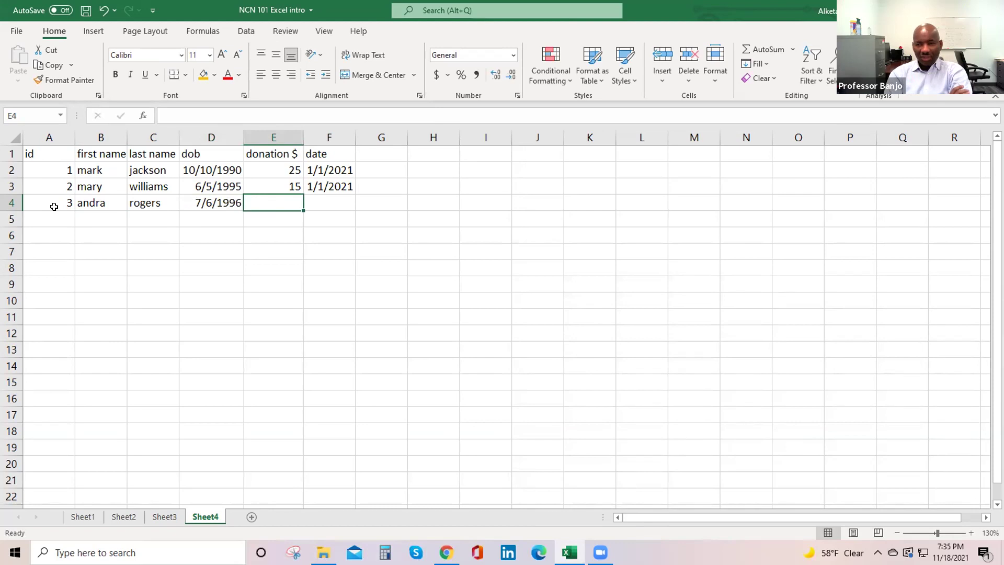
type("20")
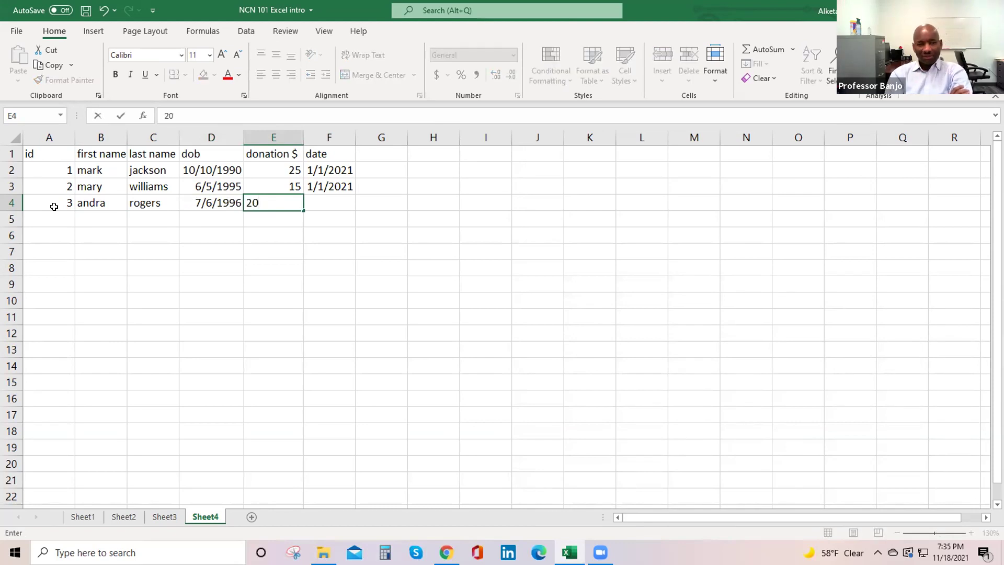
key("BackSpace")
key("BackSpace")
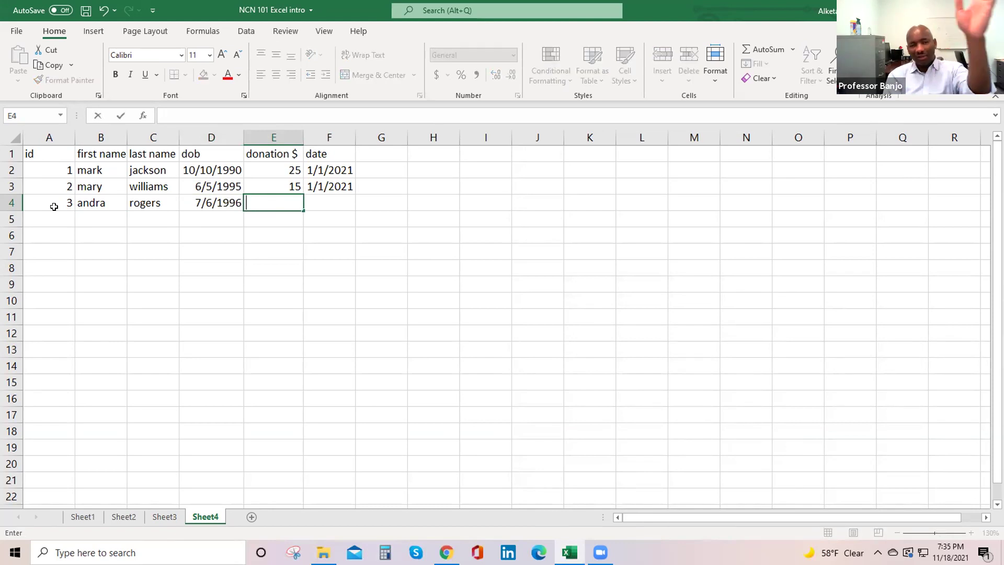
type("20")
key("Tab")
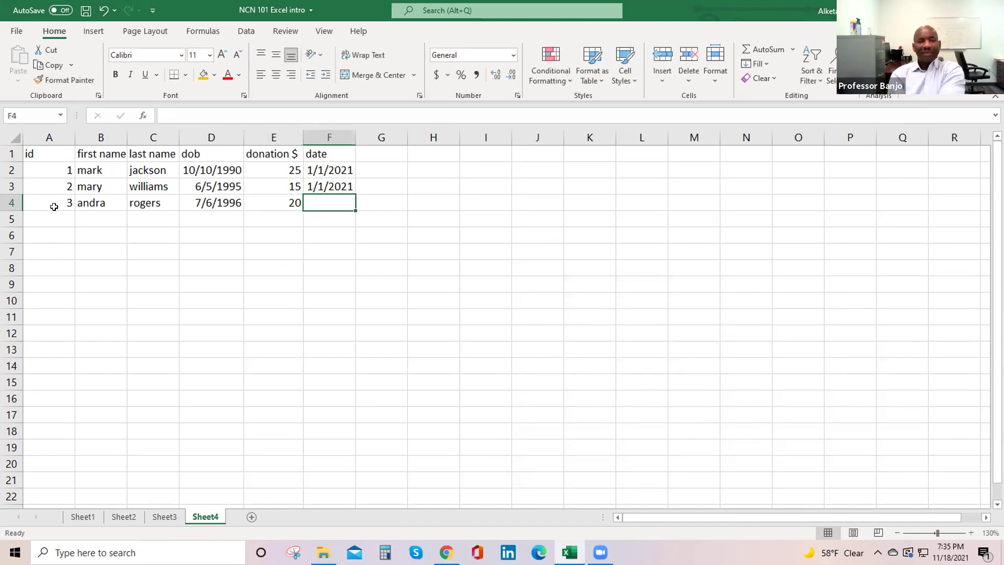
type("01/01/21")
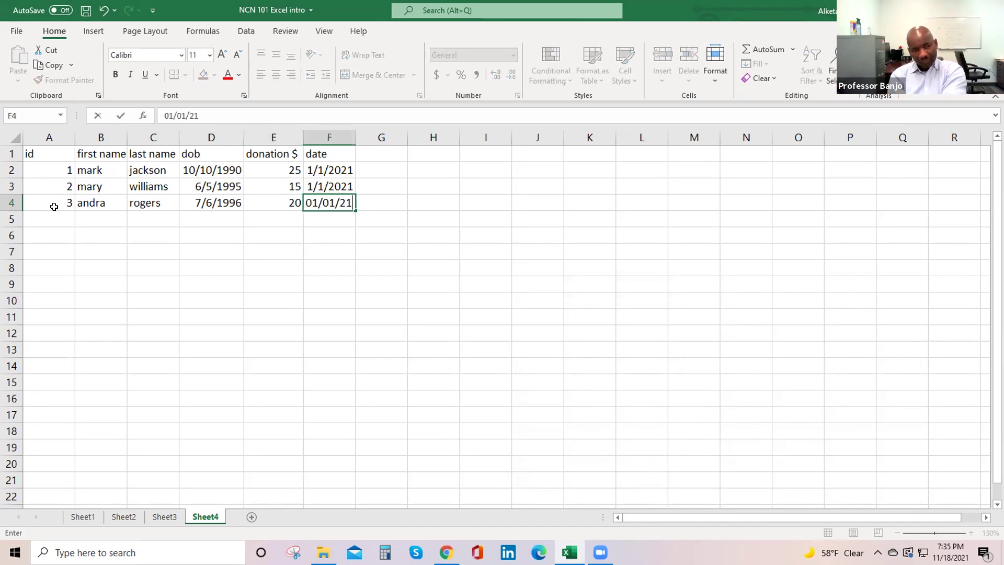
key("Return")
Step: Enter id 4 in A5 and the fourth donor's first and last name in B5:C5
type("4")
key("Tab")
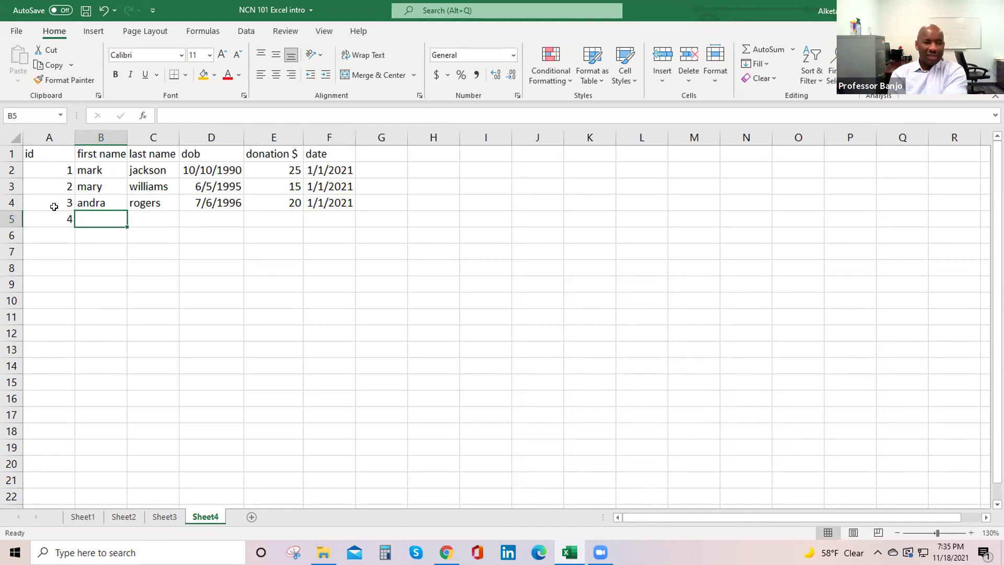
type("kat")
key("BackSpace")
key("BackSpace")
key("BackSpace")
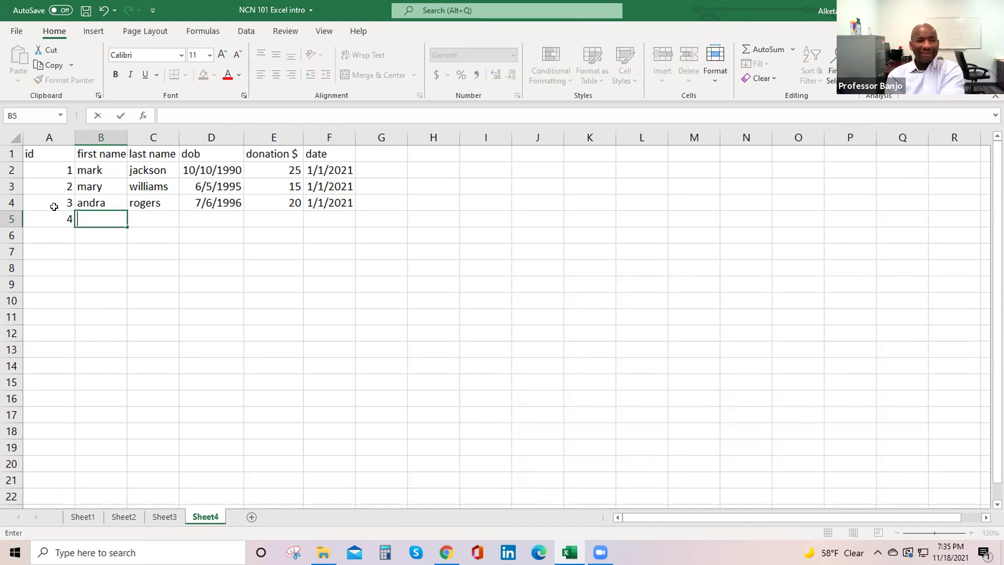
type("katie")
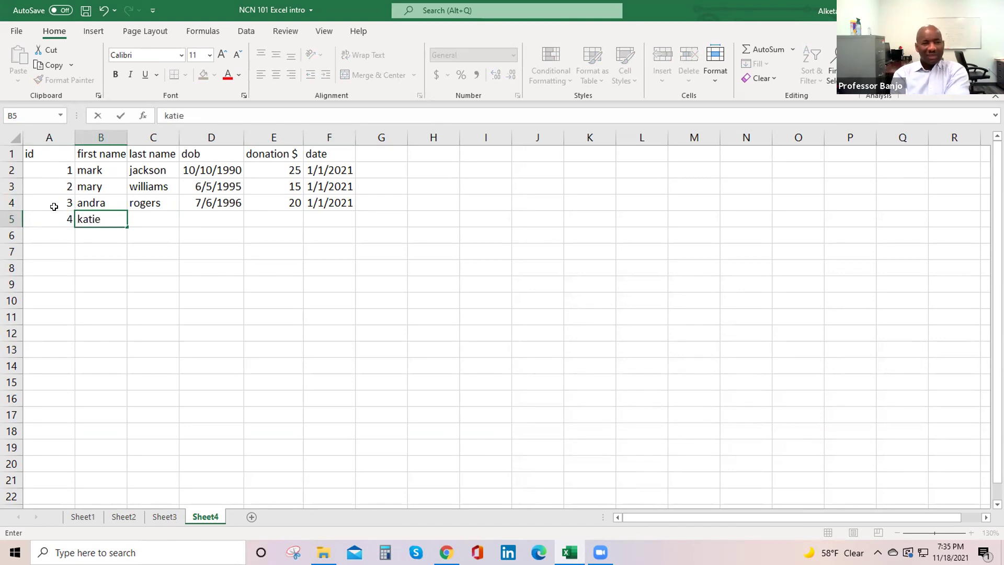
key("Tab")
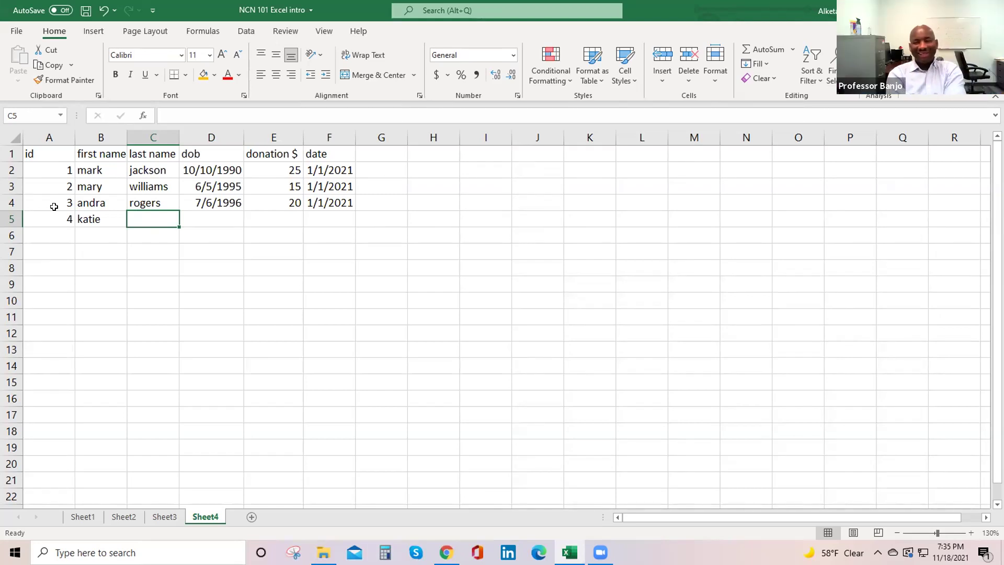
type("love")
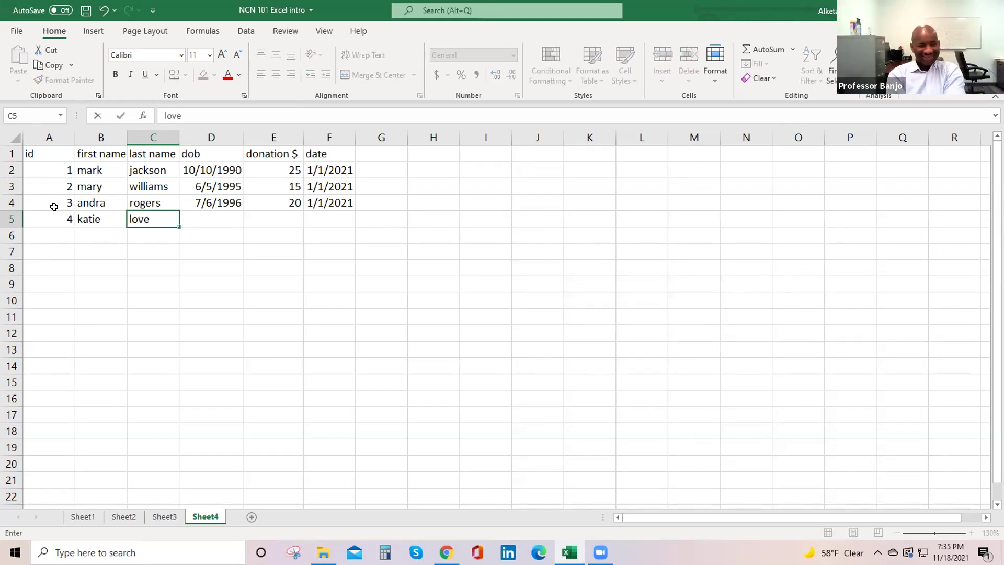
key("Tab")
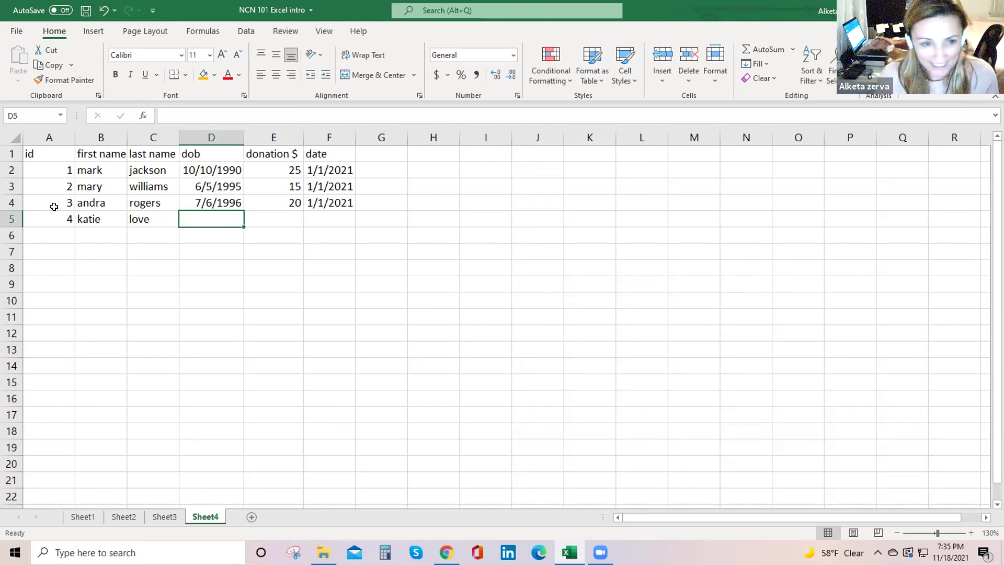
Step: Enter the fourth donor's date of birth in D5
type("05")
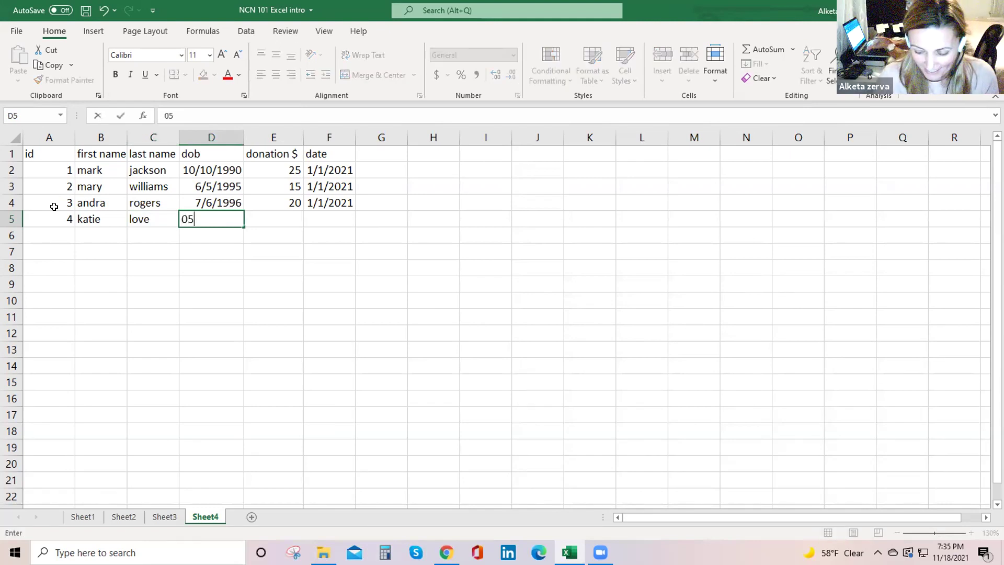
type("/08/19")
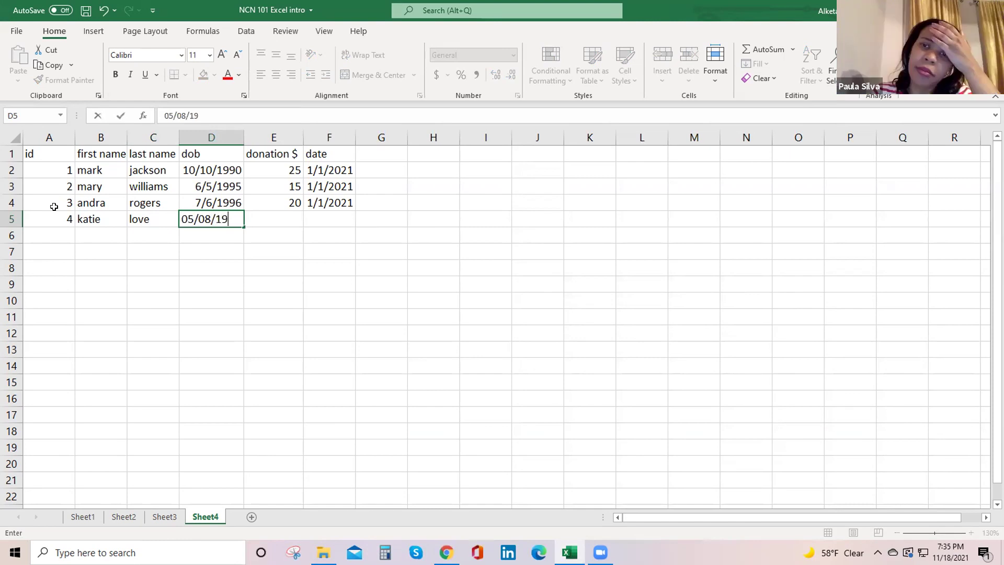
type("95")
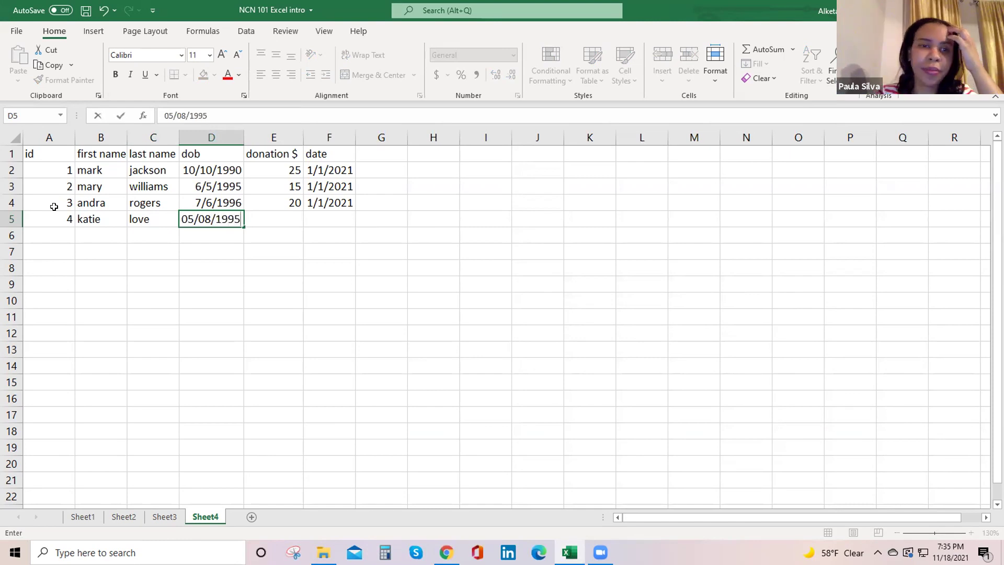
key("Tab")
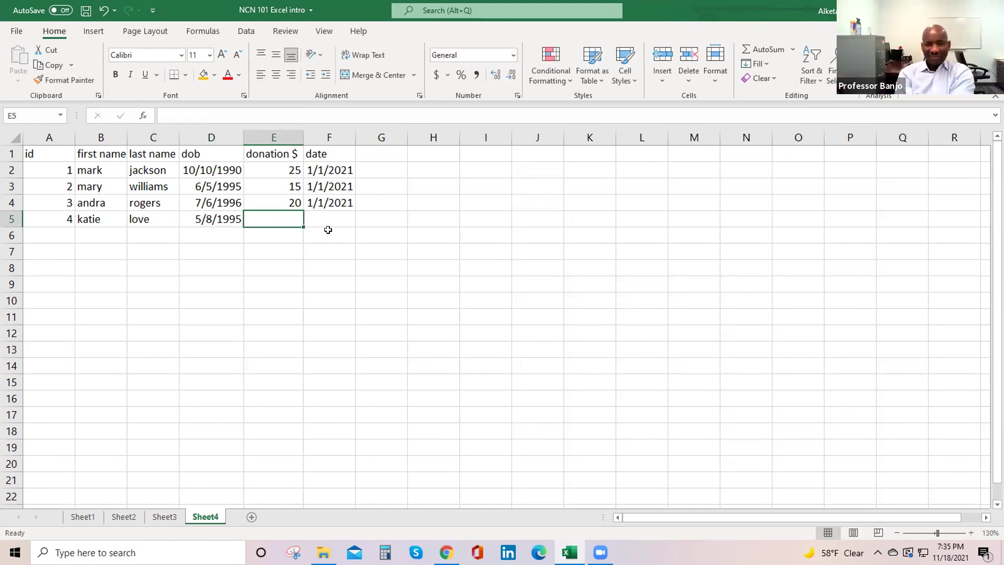
Step: Replace the fourth donor's date of birth in D5 with one that has an earlier birth year
left_click(227, 215)
type("05")
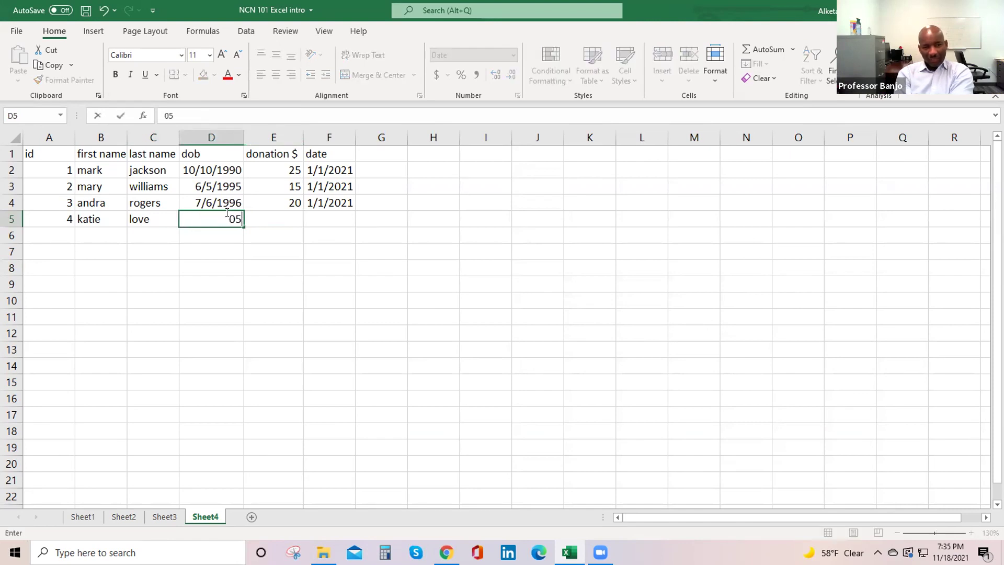
type("/08/1965")
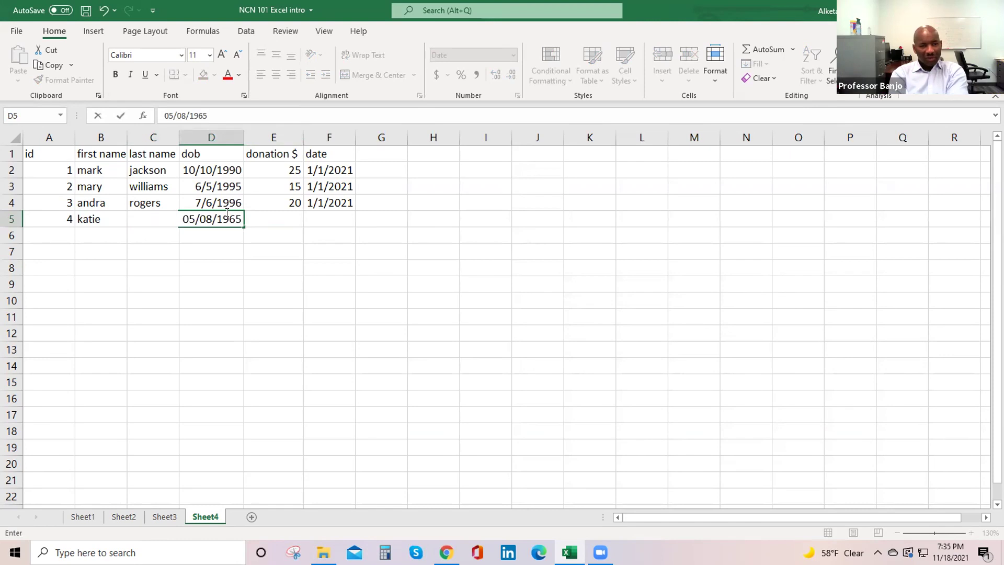
key("Tab")
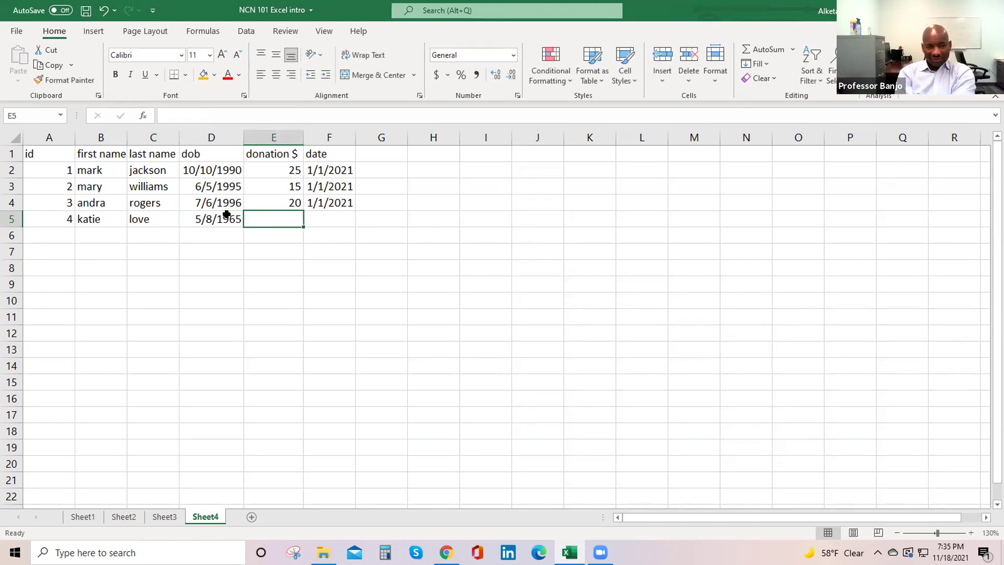
Step: Complete the fourth donor's row in E5:F5 with a donation of 9 and the date 01/01/2021
type("9")
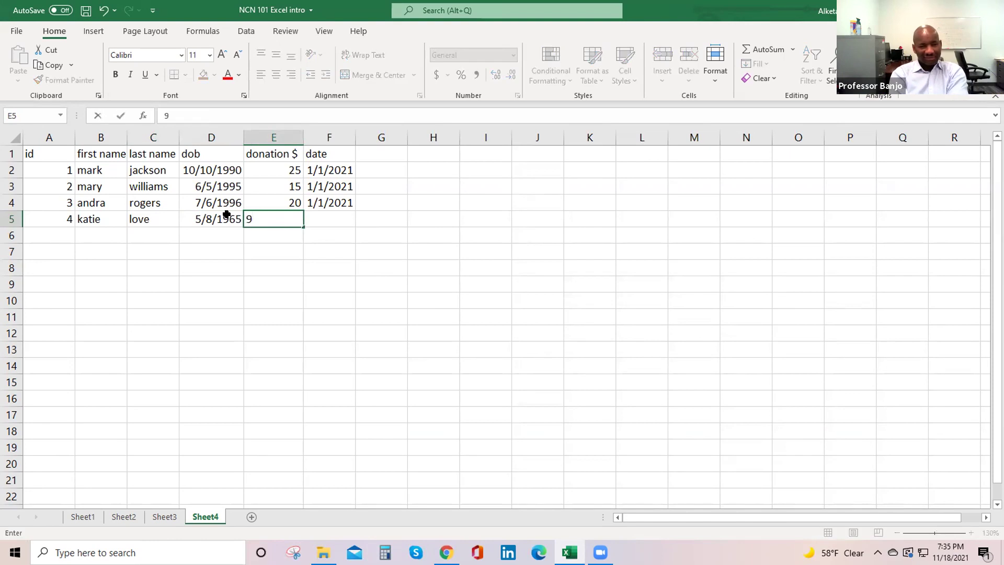
key("Tab")
type("01/")
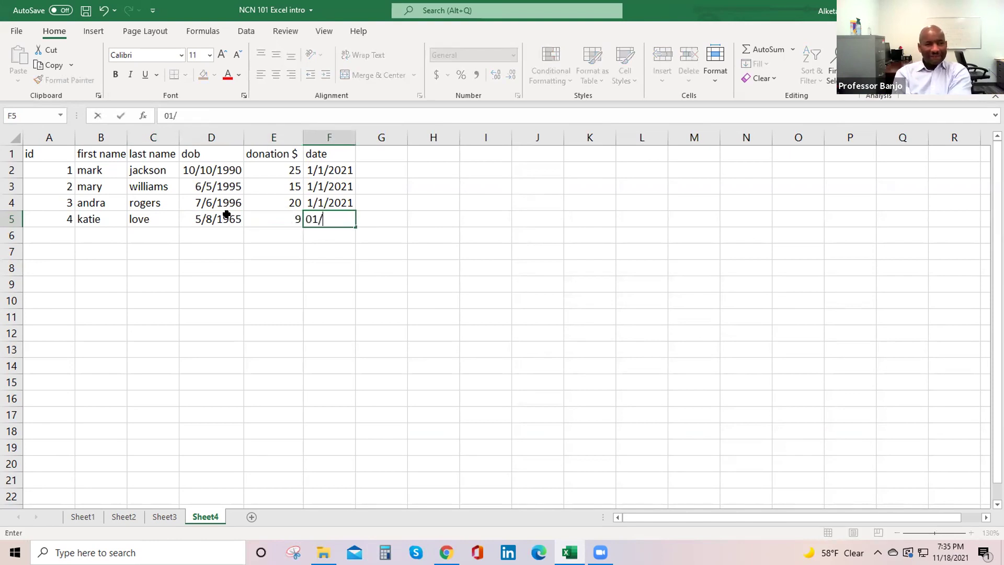
type("01/2021")
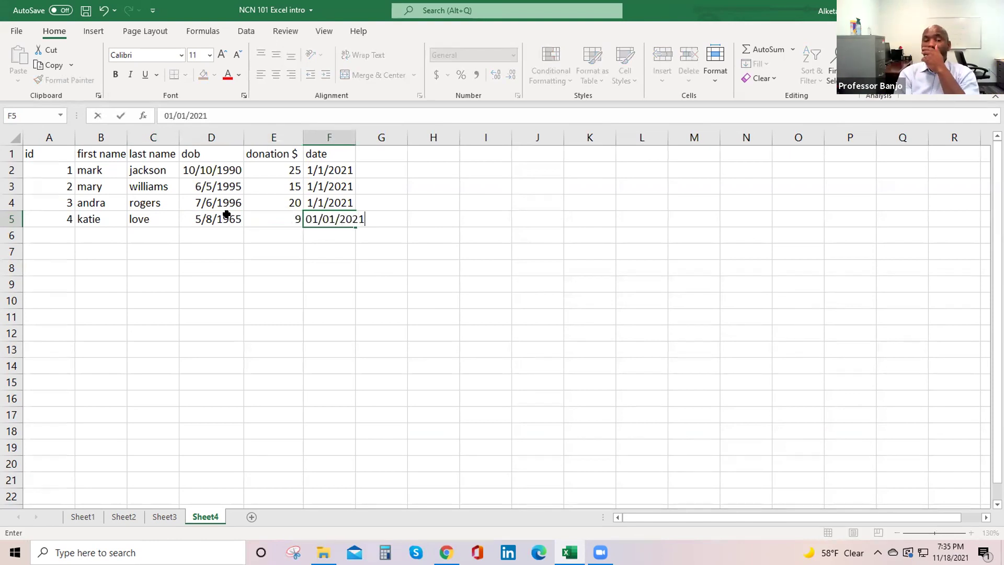
key("Return")
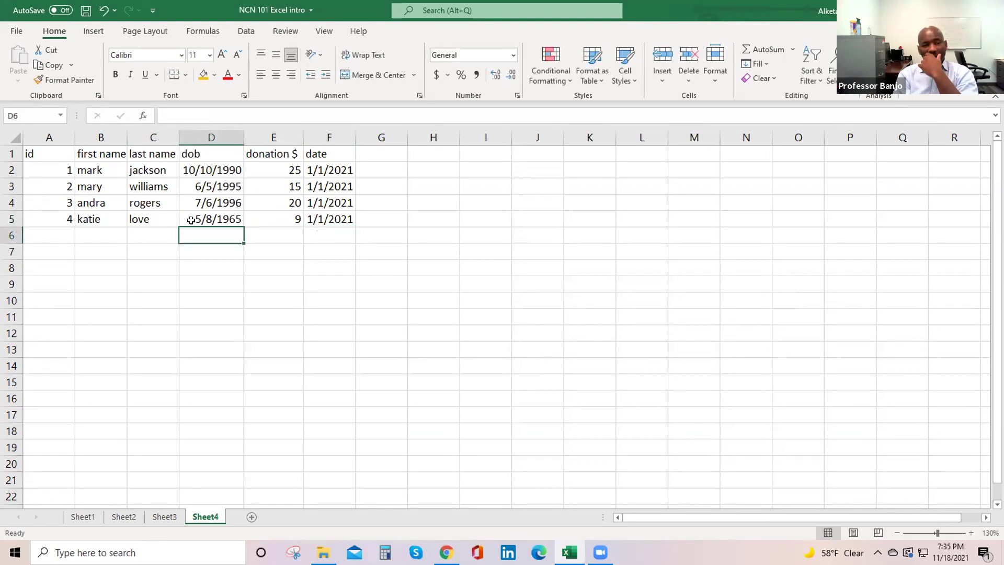
Step: Enter id 5 in A6 and the fifth donor's first and last name in B6:C6
left_click(45, 235)
type("5")
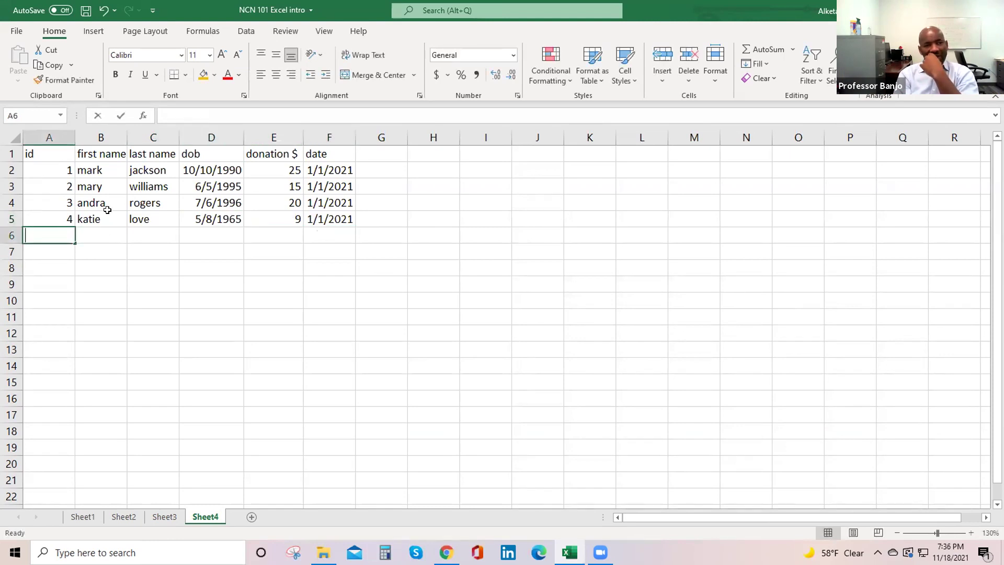
key("Tab")
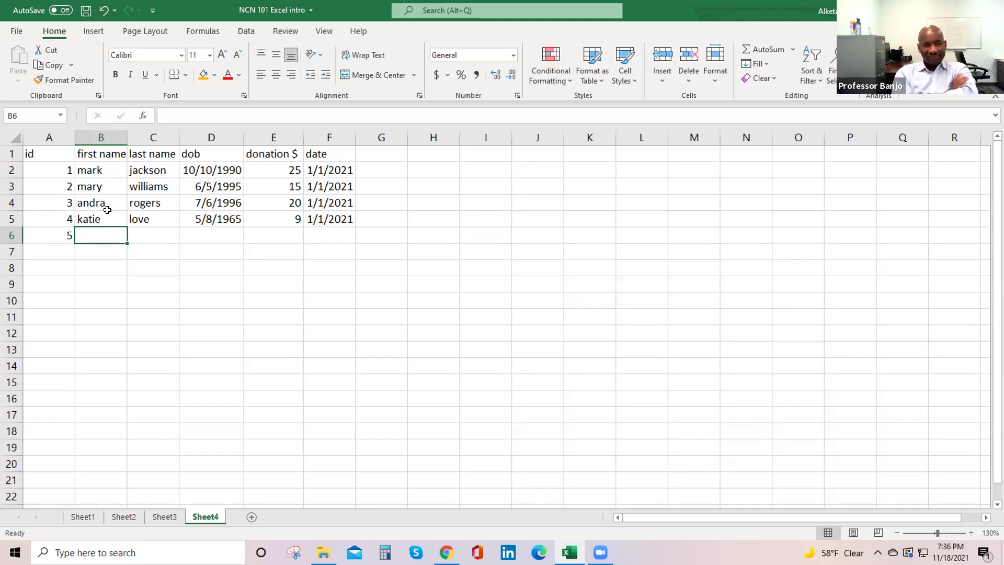
type("john")
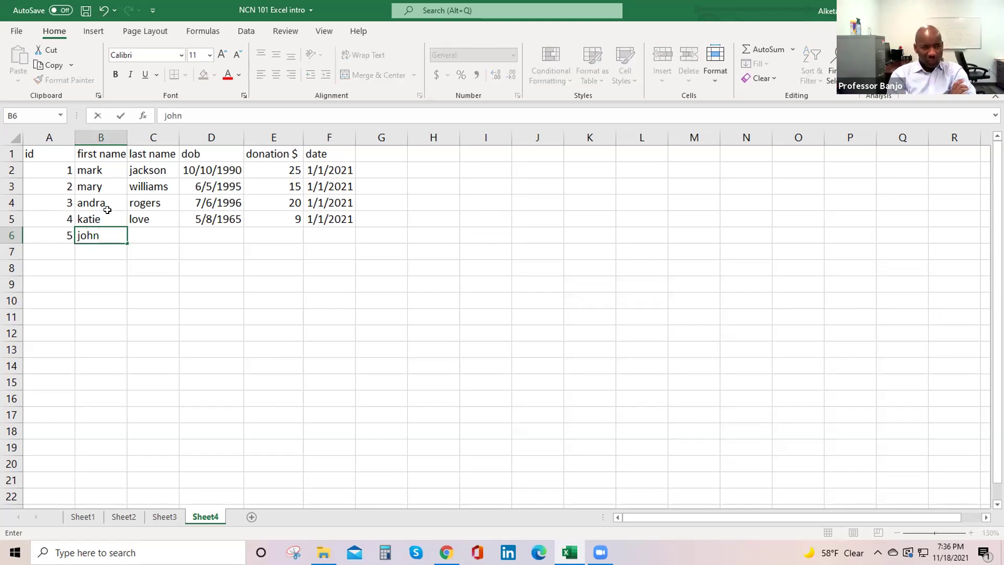
key("Tab")
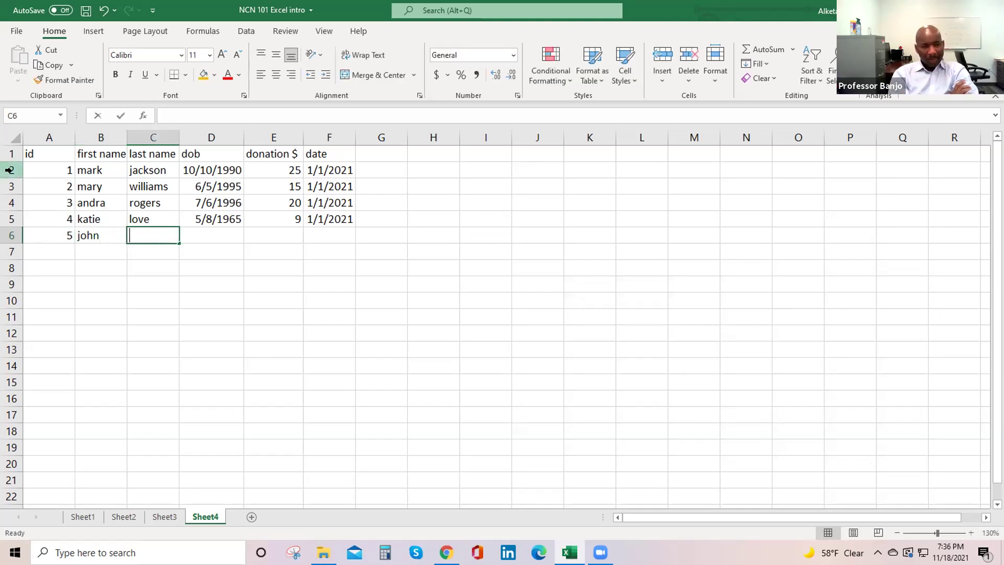
type("johnson")
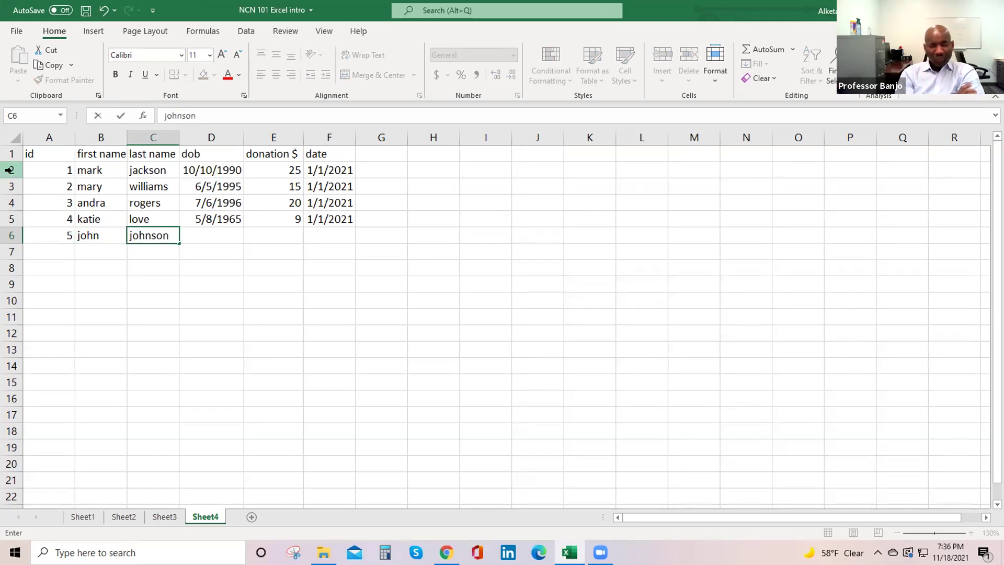
key("Tab")
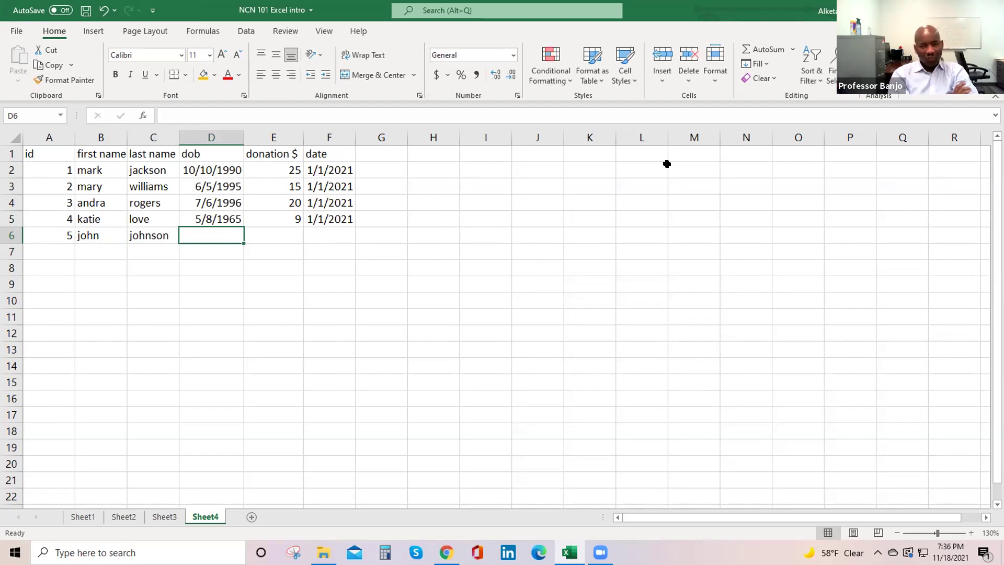
Step: Enter the fifth donor's date of birth in D6 with a four-digit year
type("0")
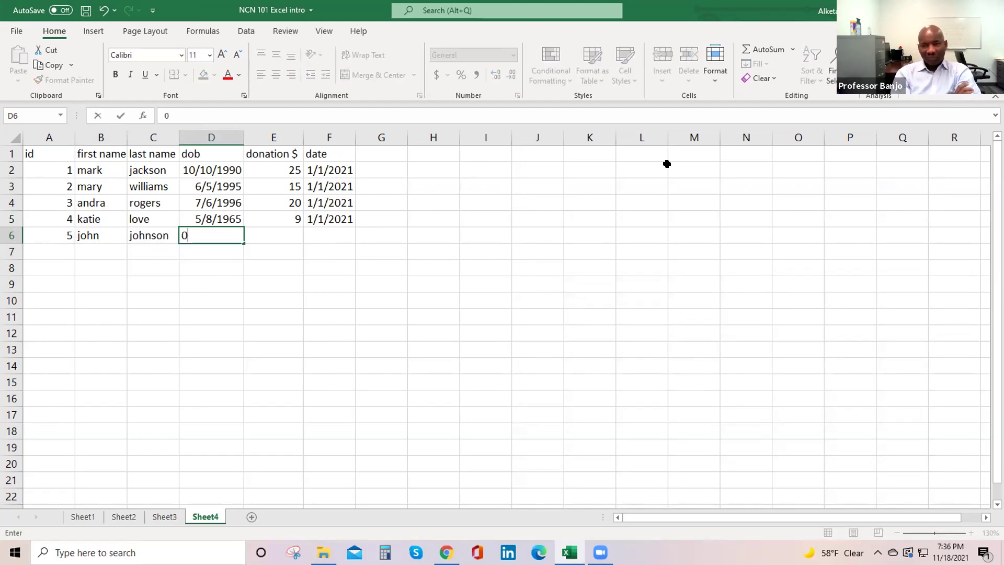
type("4/07/172")
key("BackSpace")
key("BackSpace")
key("BackSpace")
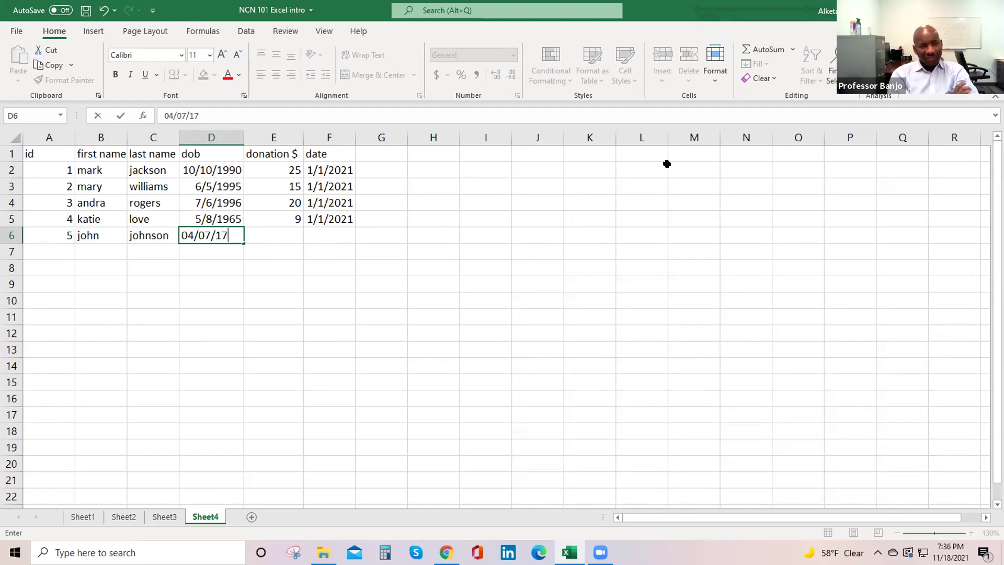
type("1972")
key("Tab")
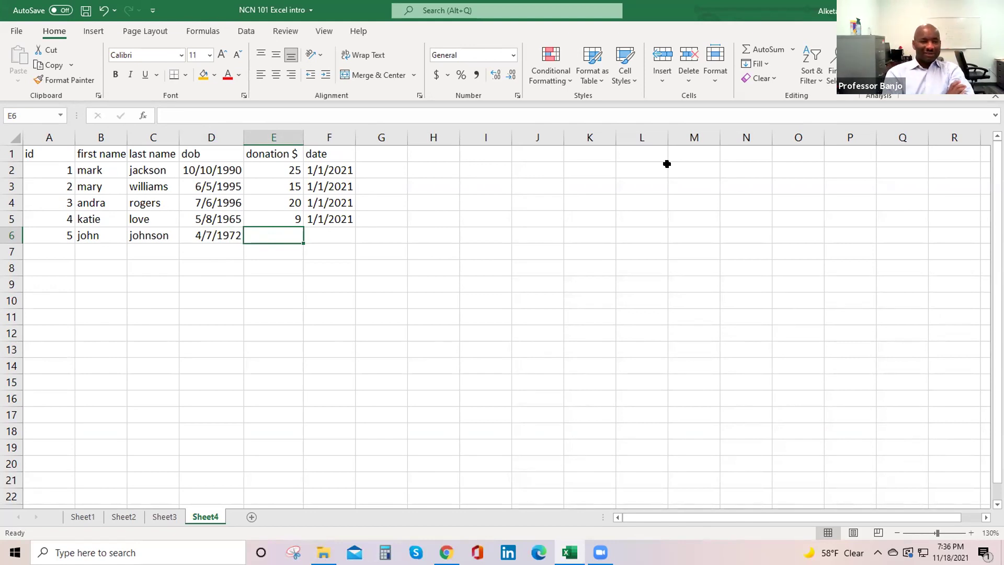
Step: Complete the fifth donor's row in E6:F6 with a donation of 15 and the date 01/01/2021
type("15")
key("Tab")
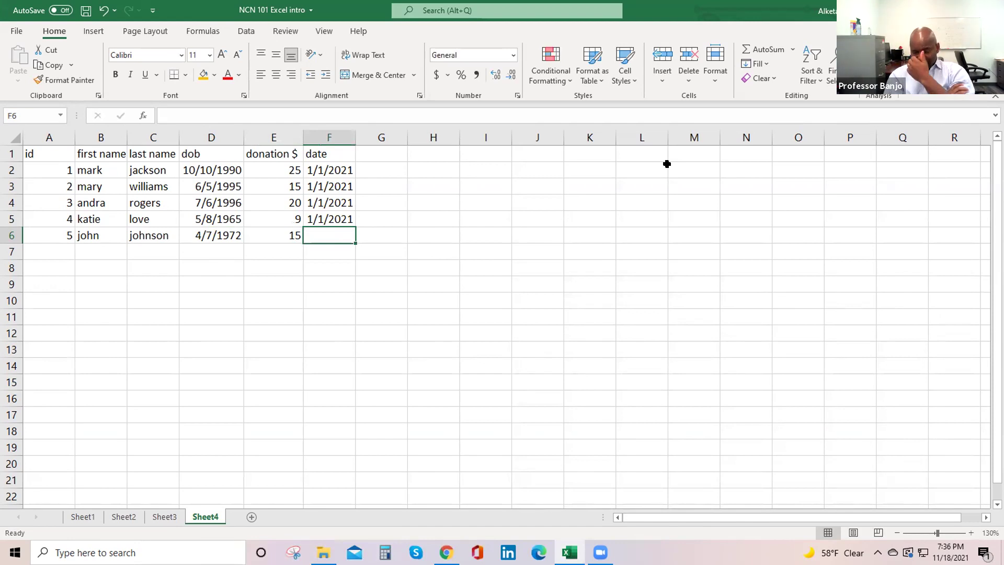
type("01/01/")
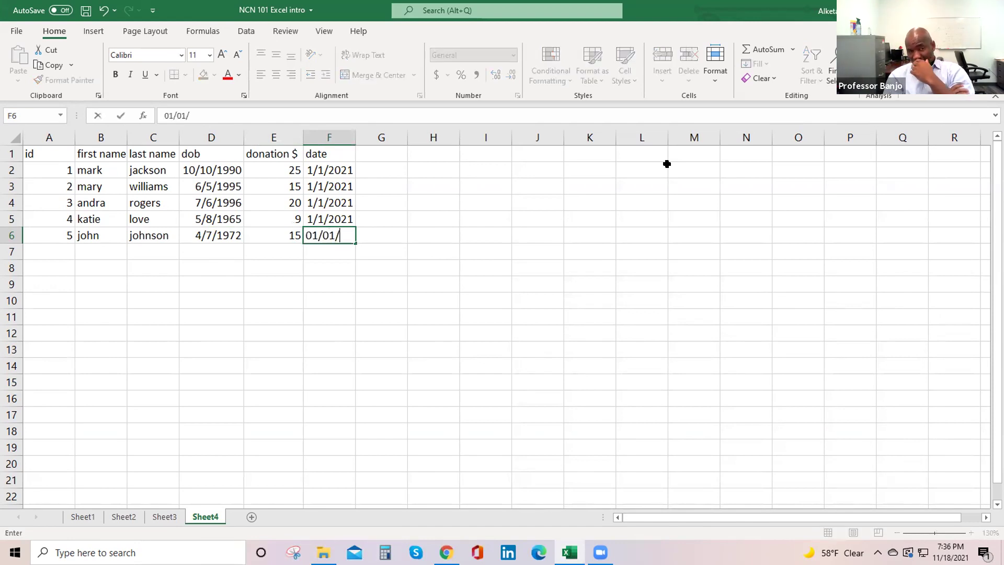
type("2021")
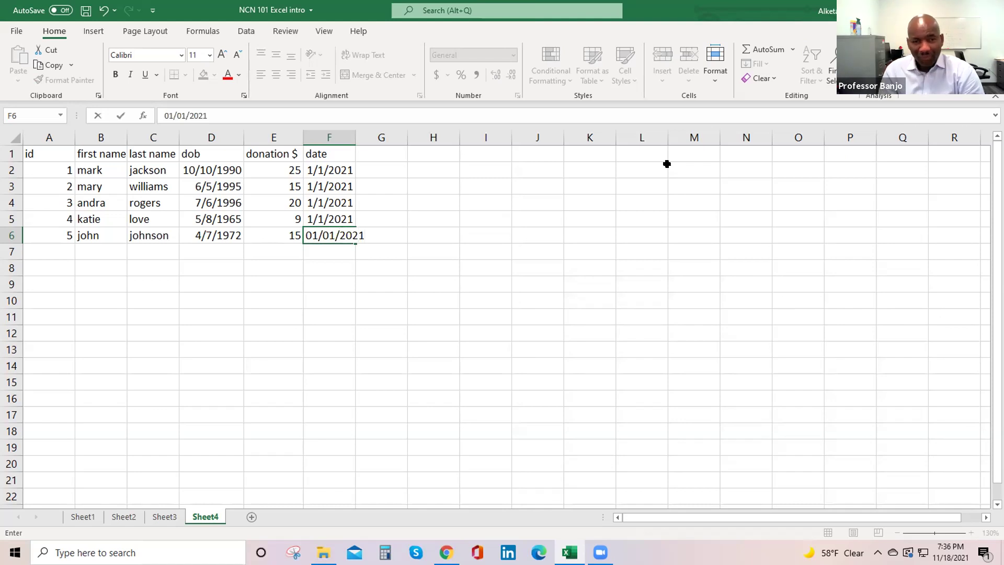
key("Return")
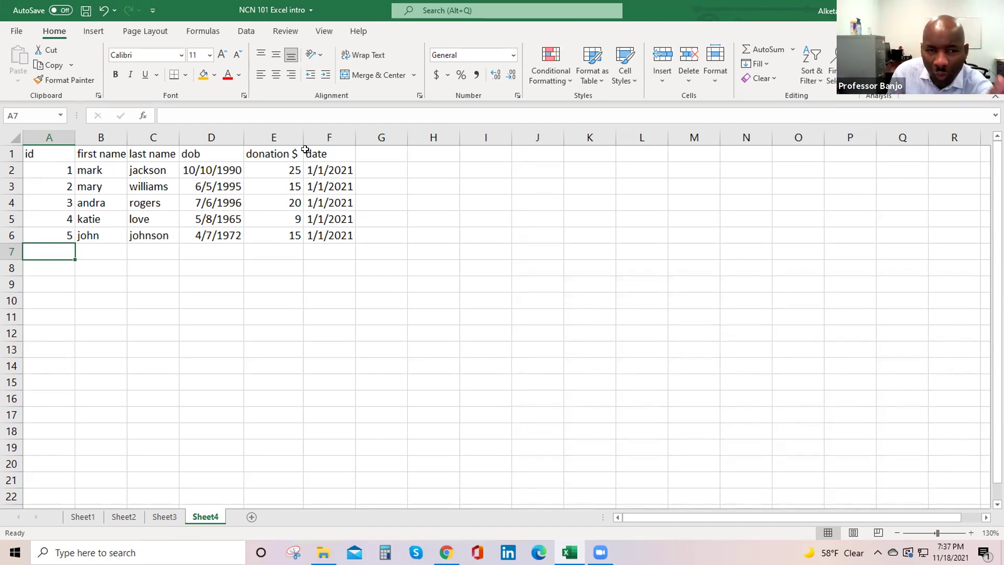
Step: Re-enter the first donor's donation date in F2 as 1/1/21, with slashes and a two-digit year
left_click(332, 166)
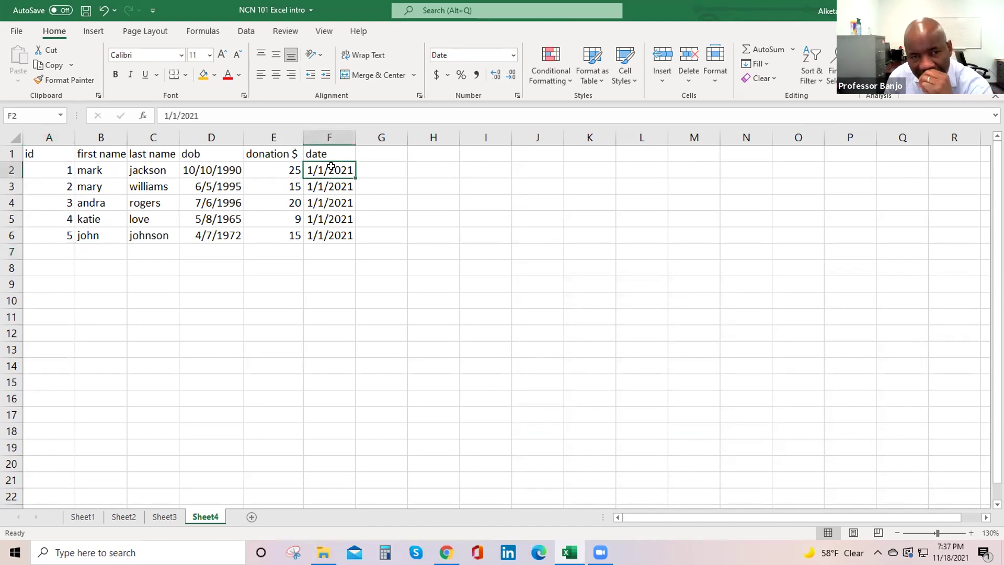
type("010121")
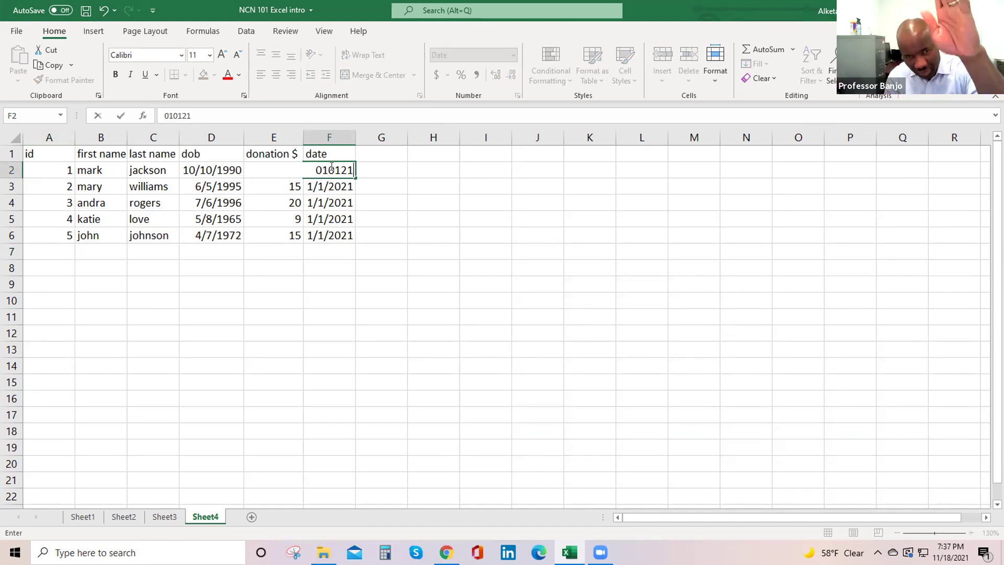
key("BackSpace")
key("BackSpace")
key("BackSpace")
key("BackSpace")
key("BackSpace")
key("BackSpace")
type("1/1/21")
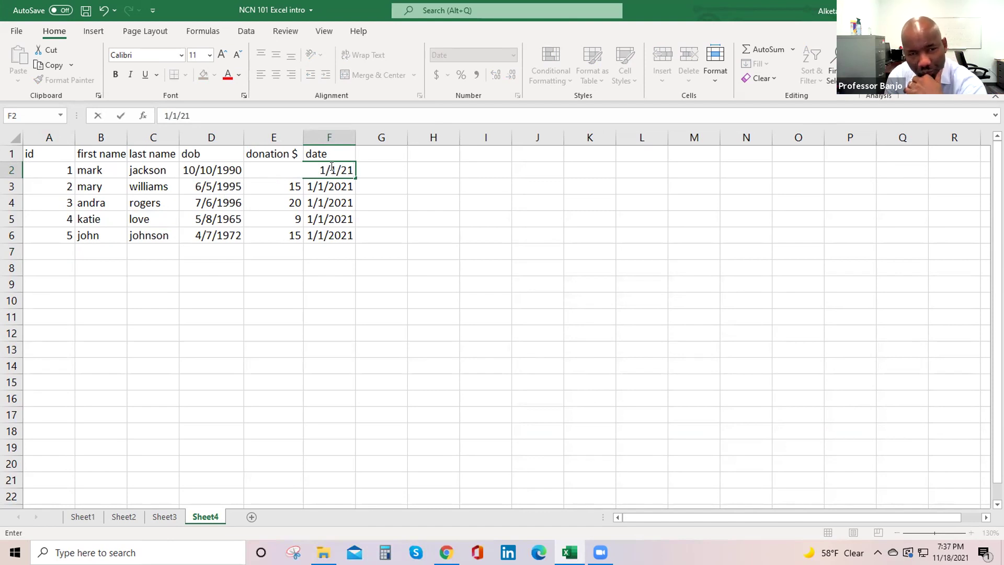
key("Return")
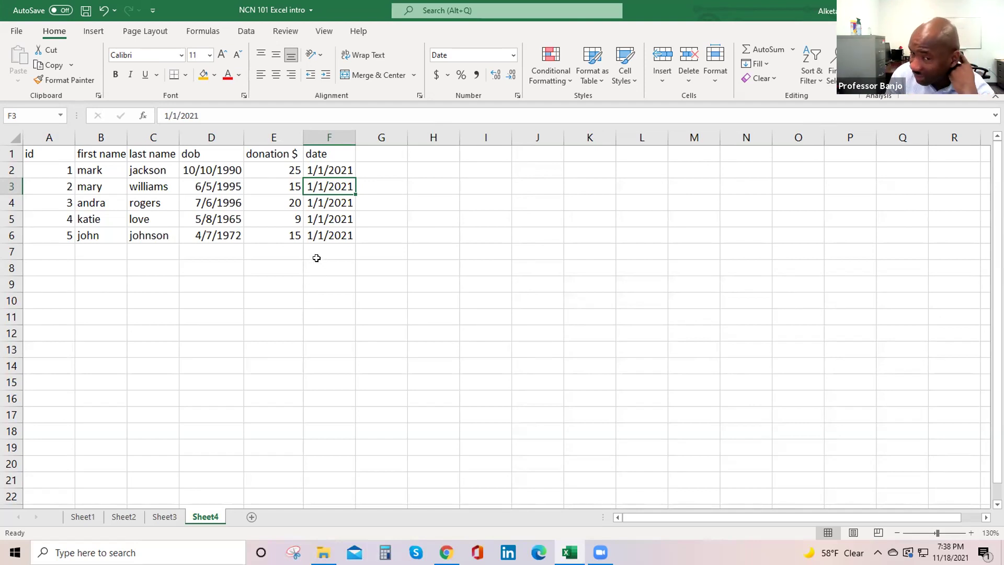
Step: Review the Date number format options for cell F3 and accept the current format
right_click(339, 186)
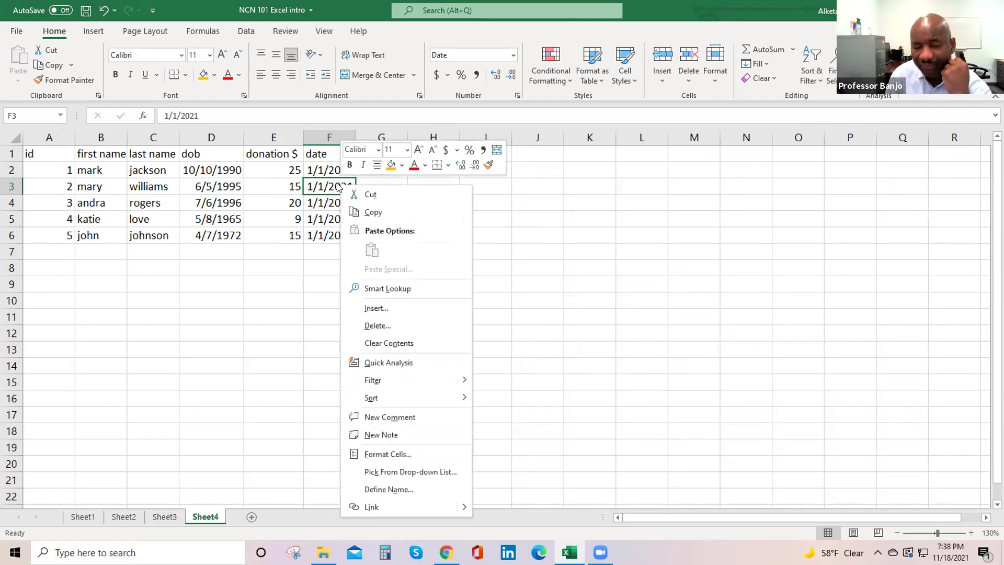
left_click(419, 453)
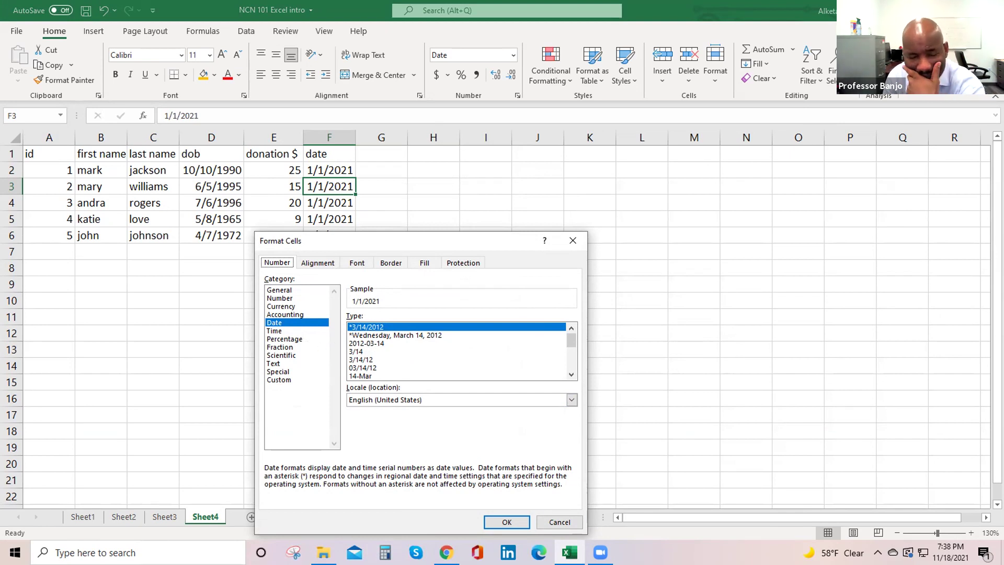
left_click(505, 521)
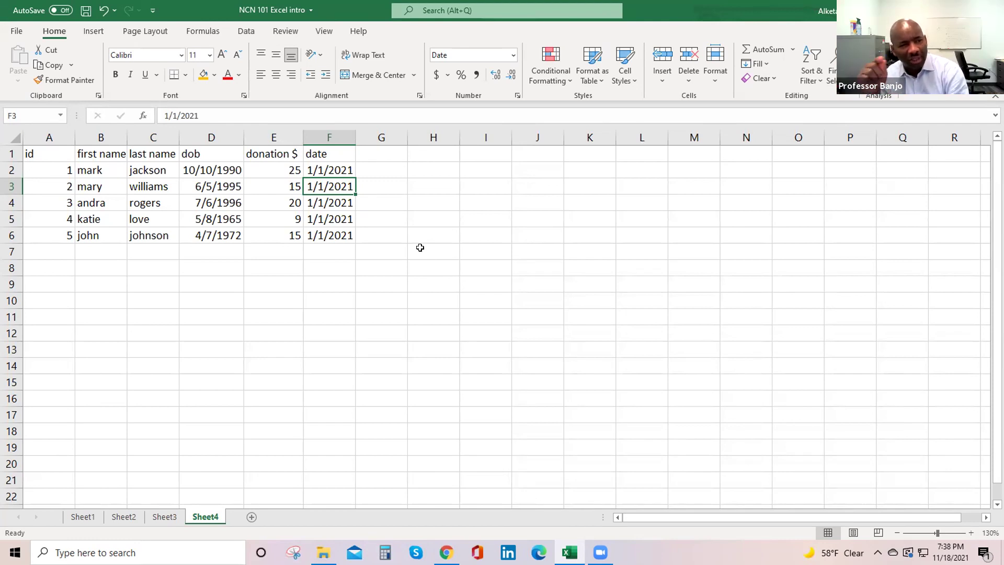
Step: Fill the header row A1:F1 with the standard light blue color
left_click_drag(30, 149, 328, 156)
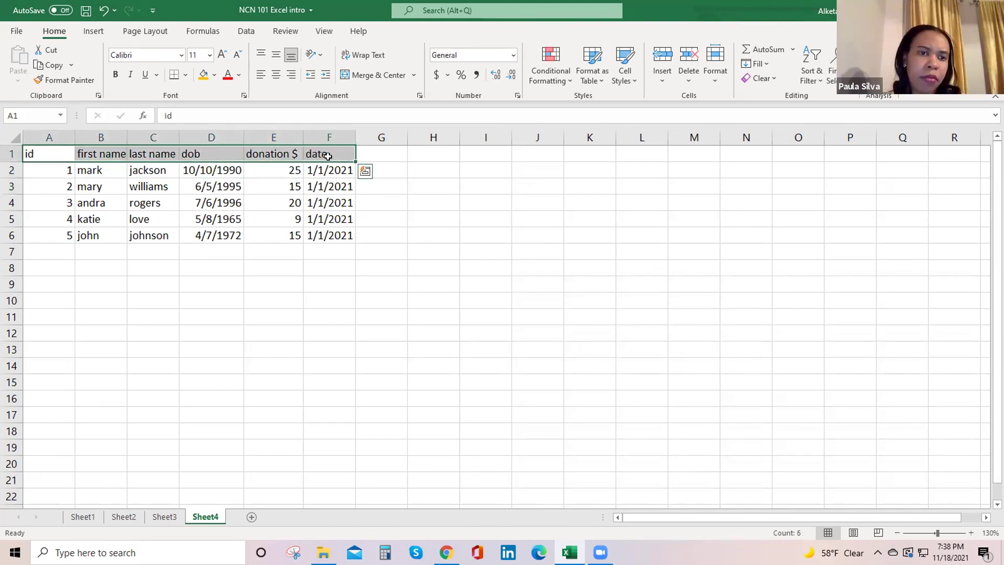
left_click(215, 75)
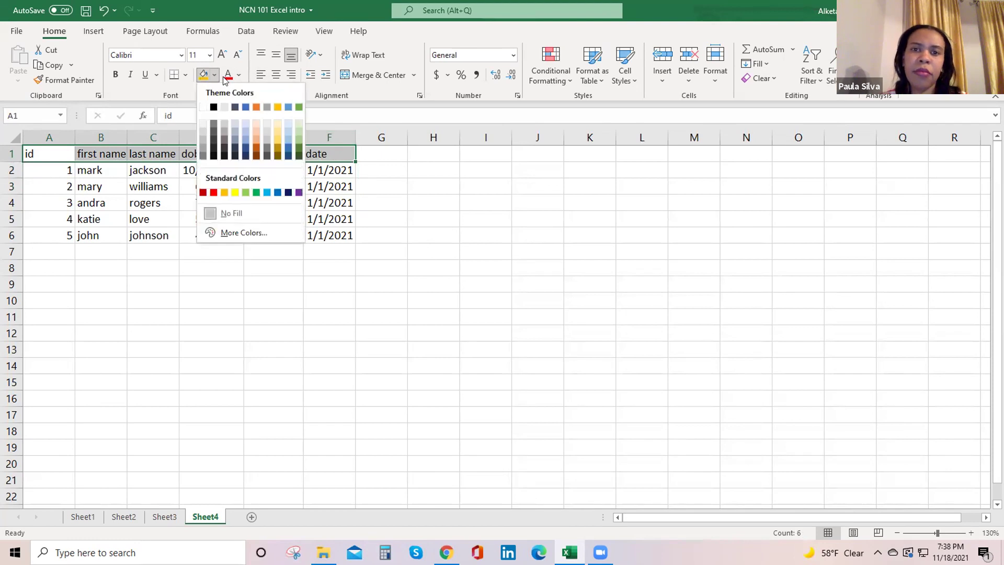
left_click(268, 193)
left_click(339, 250)
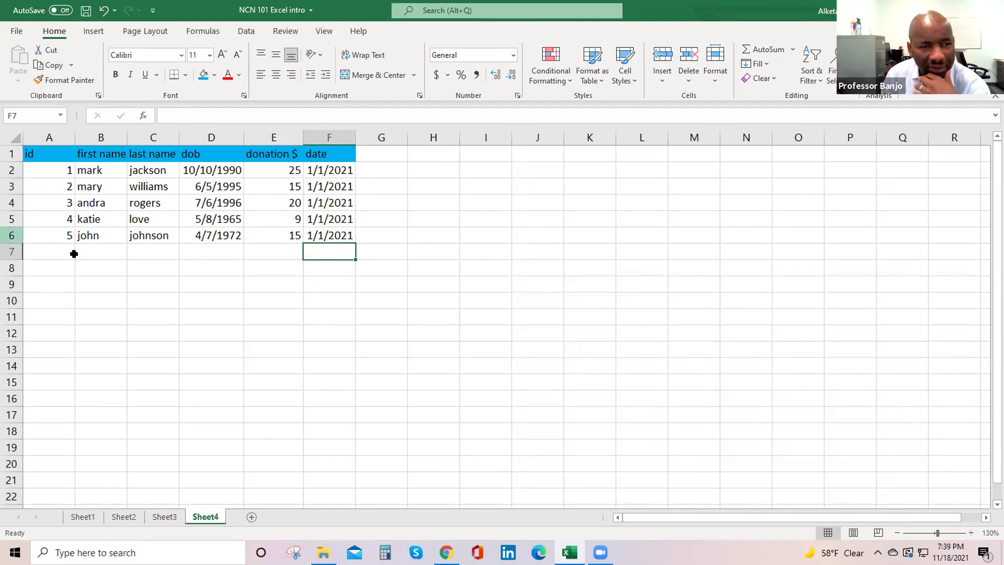
Step: Apply All Borders to the whole donation table, A1:F6
left_click(97, 236)
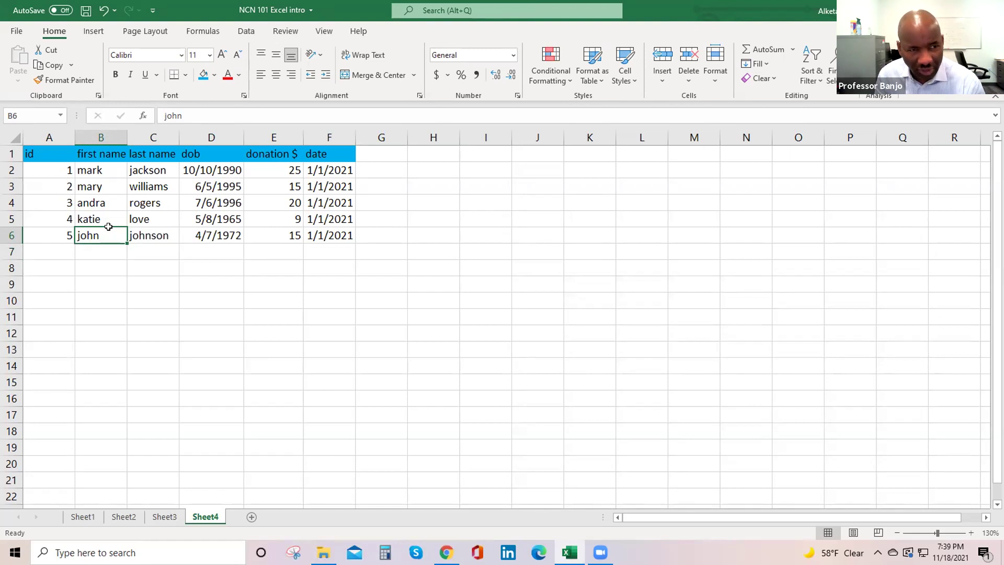
key("ctrl+a")
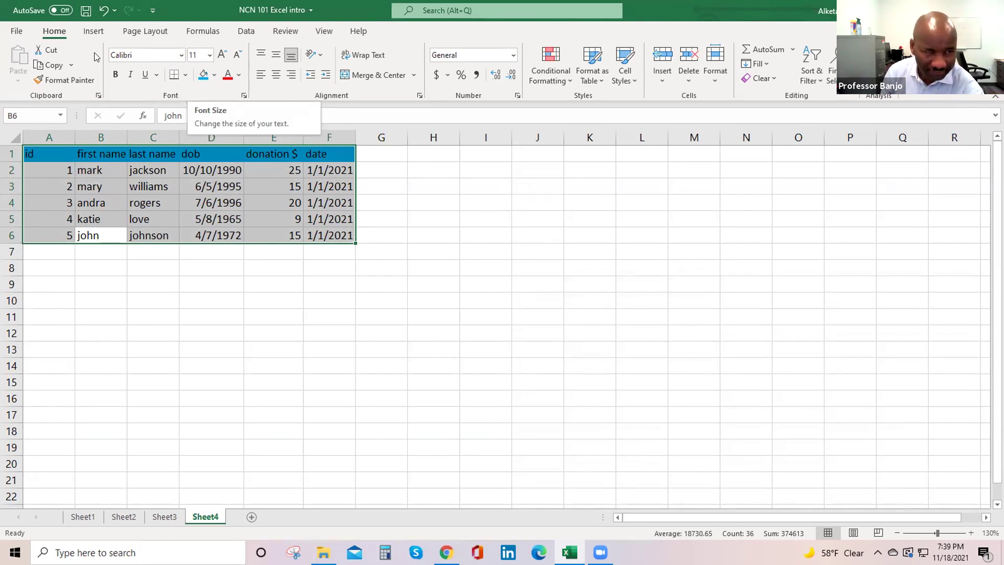
left_click(187, 76)
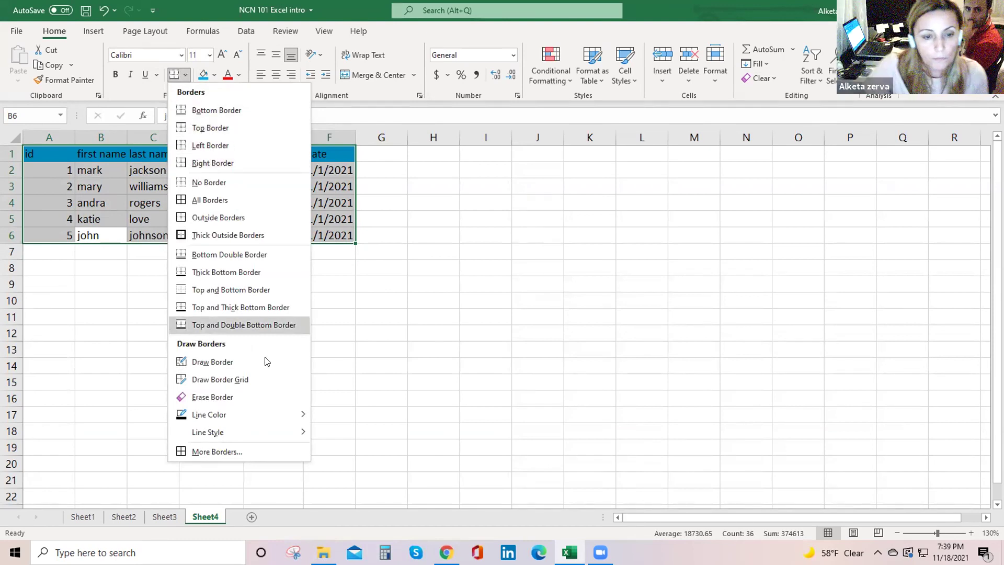
left_click(230, 201)
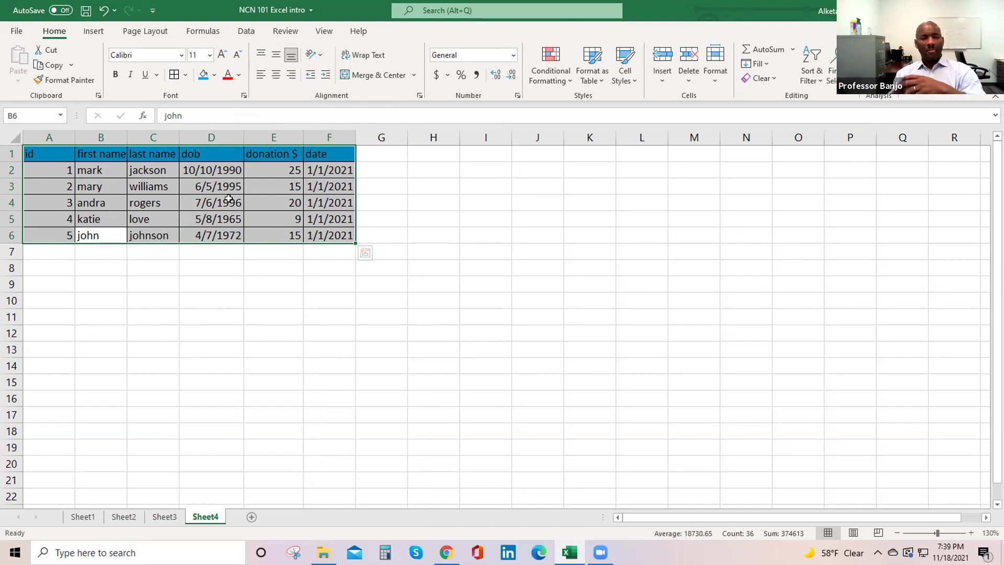
left_click(226, 266)
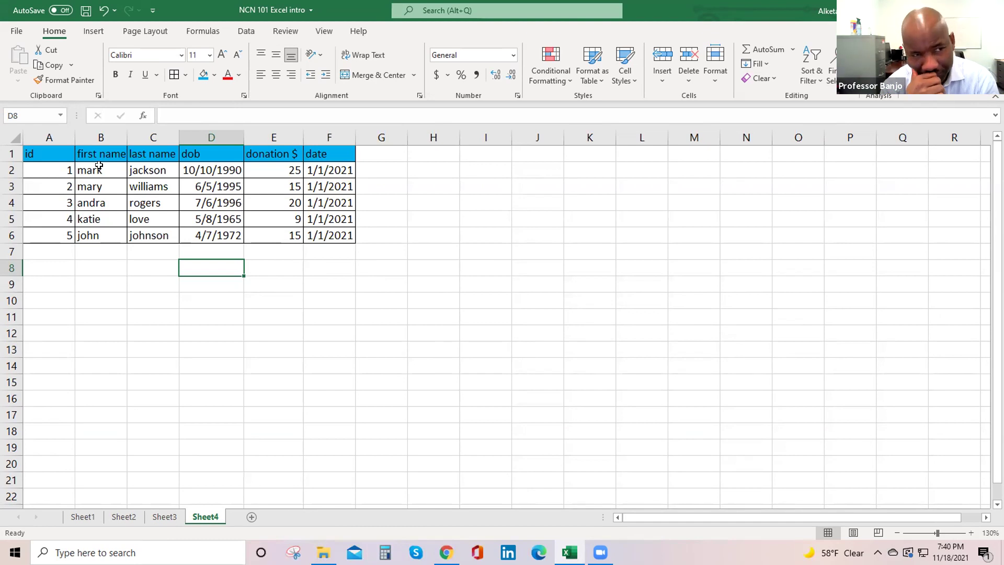
Step: Sort the donation table by last name from A to Z, expanding the selection so whole donor rows move together
left_click_drag(138, 168, 146, 230)
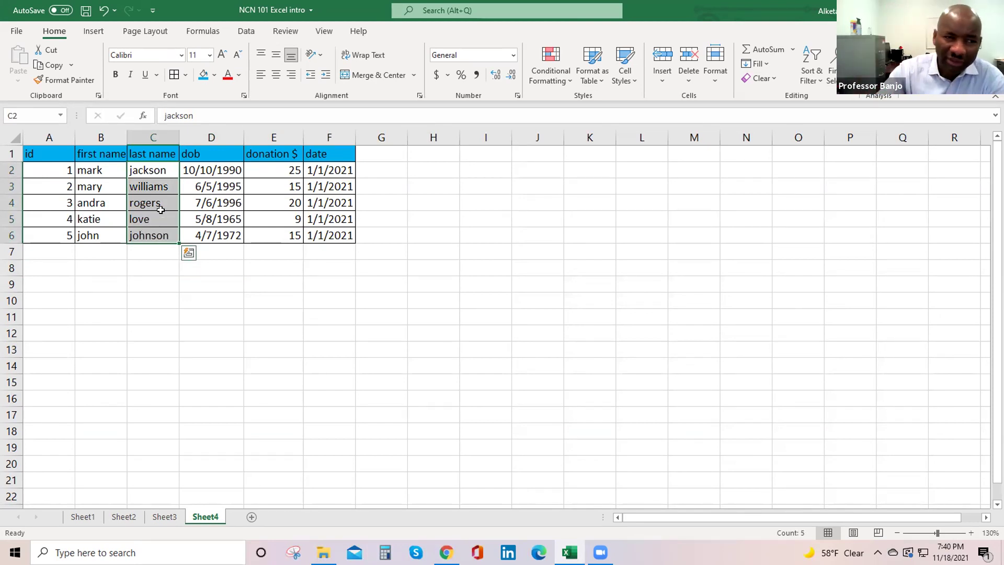
left_click(150, 134)
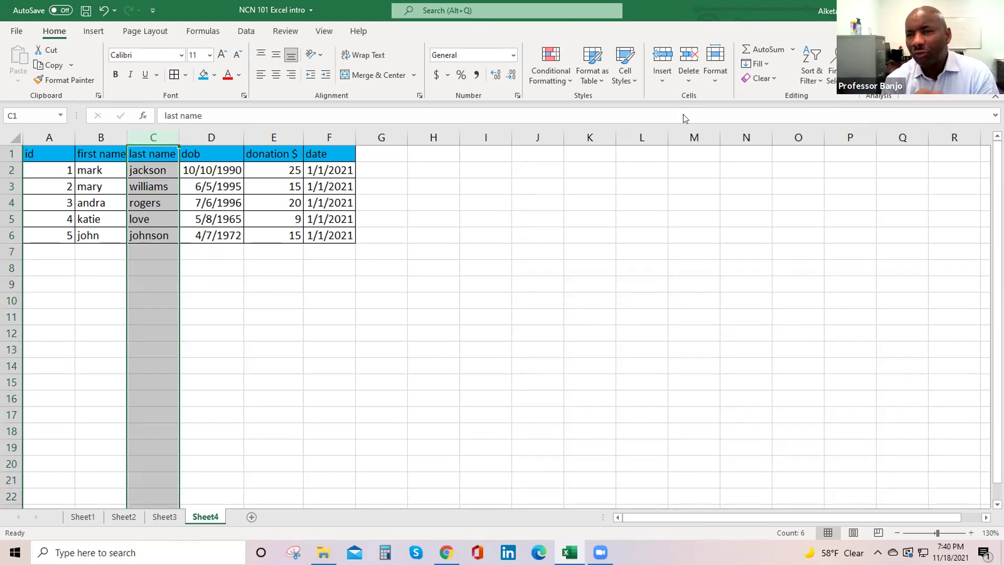
left_click(792, 49)
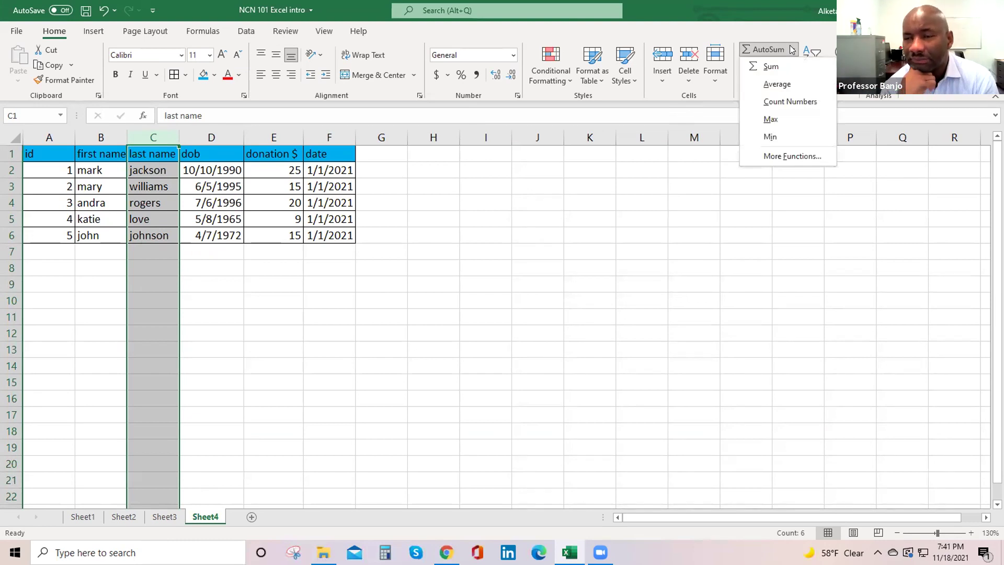
key("Escape")
key("Right")
key("Down")
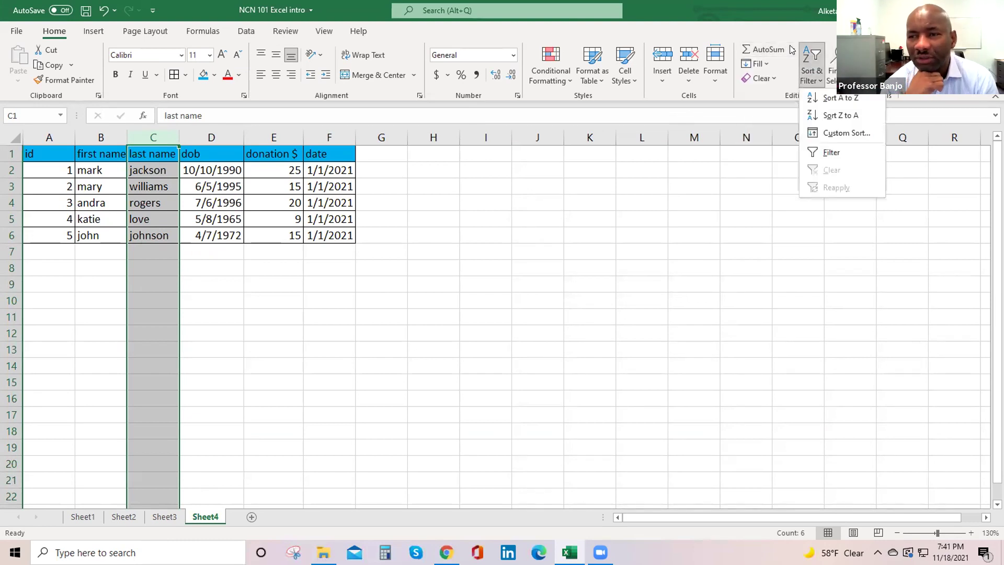
left_click(829, 98)
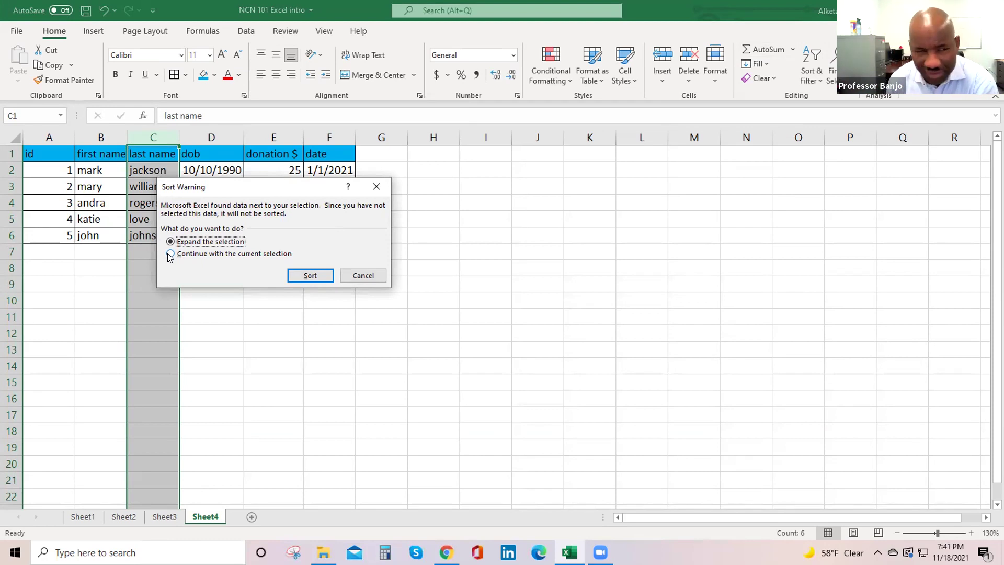
left_click(314, 277)
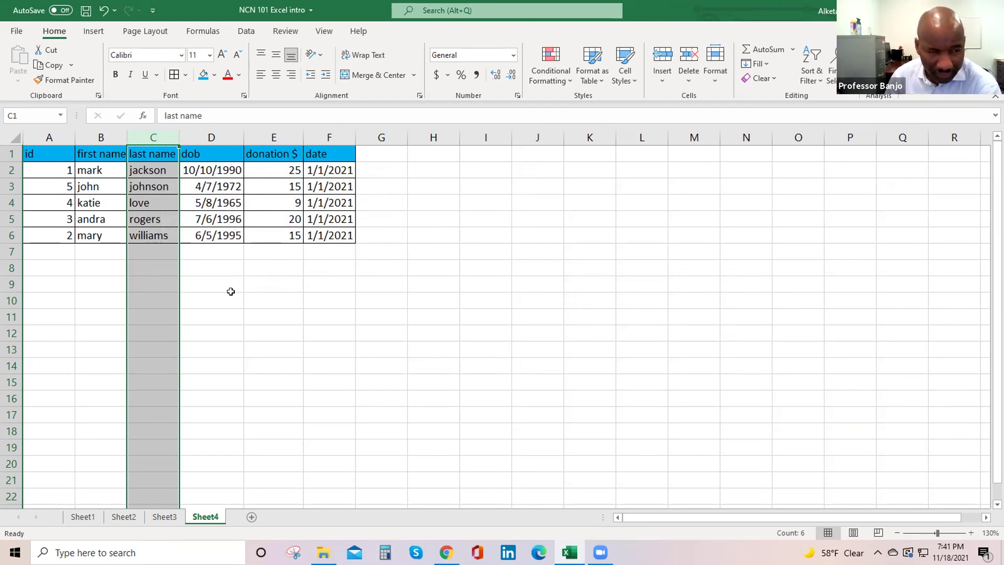
scroll(230, 294, "down", 1)
scroll(230, 294, "up", 1)
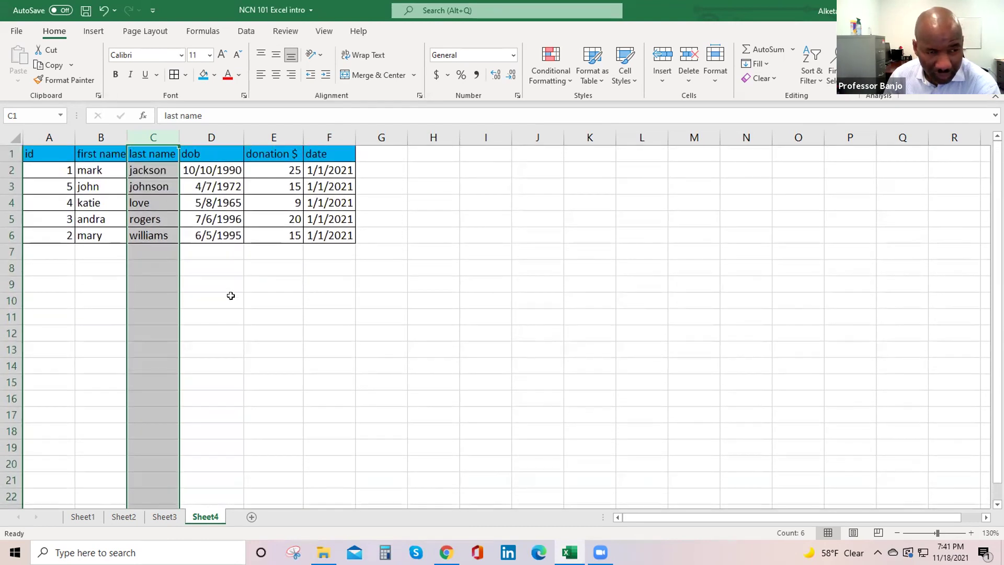
left_click(217, 266)
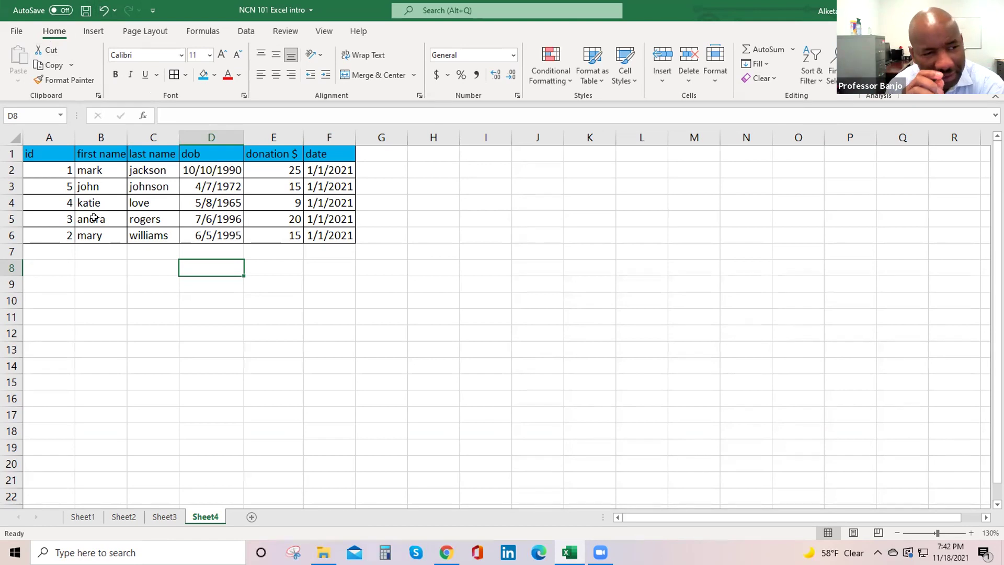
Step: Select the whole donation table and review the available border styles
left_click(94, 202)
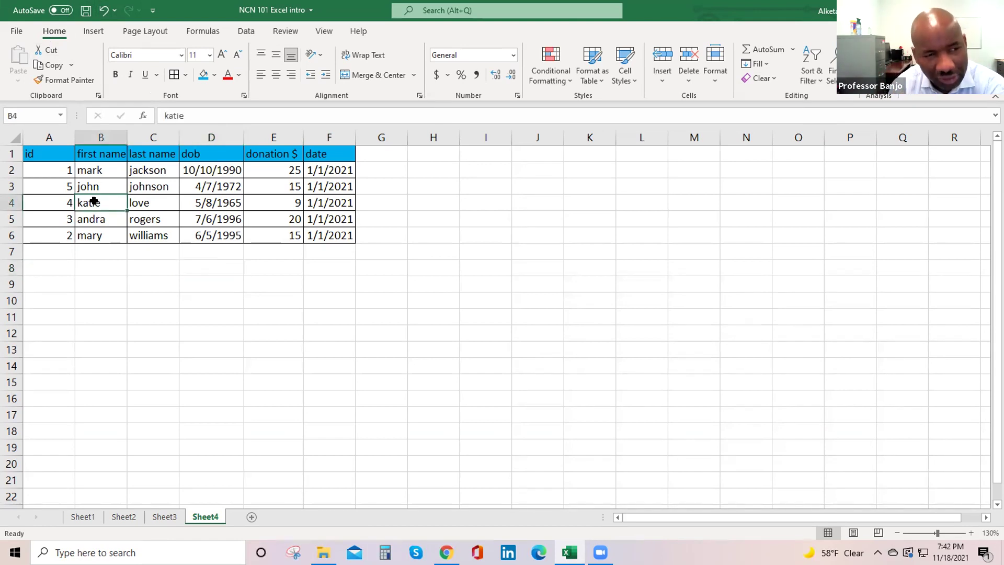
key("ctrl+a")
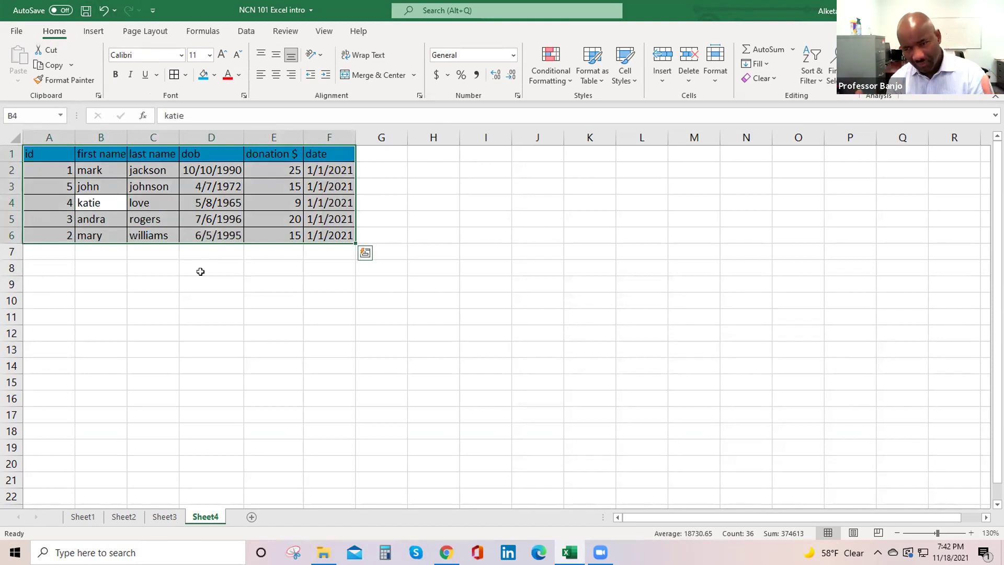
left_click(186, 76)
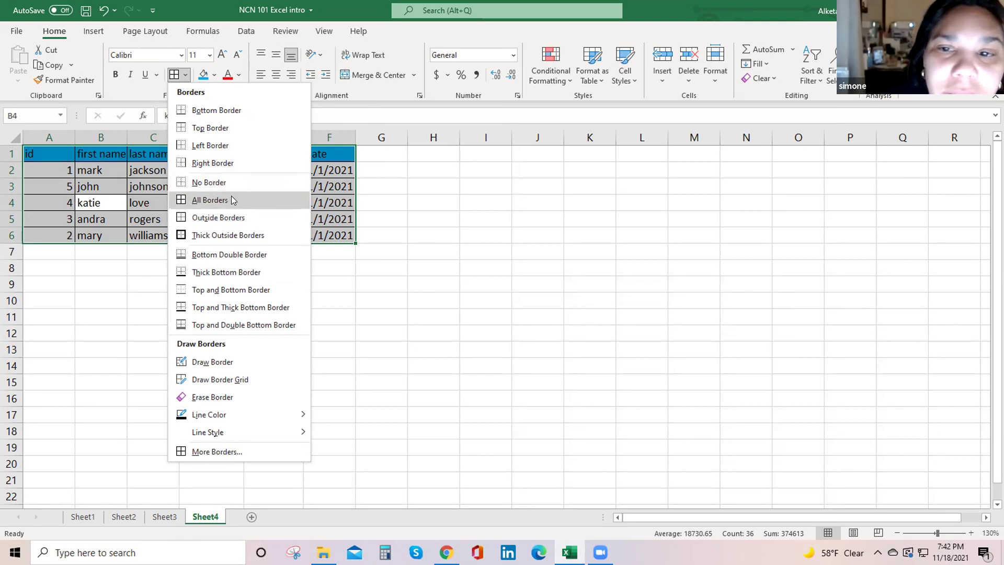
left_click(377, 278)
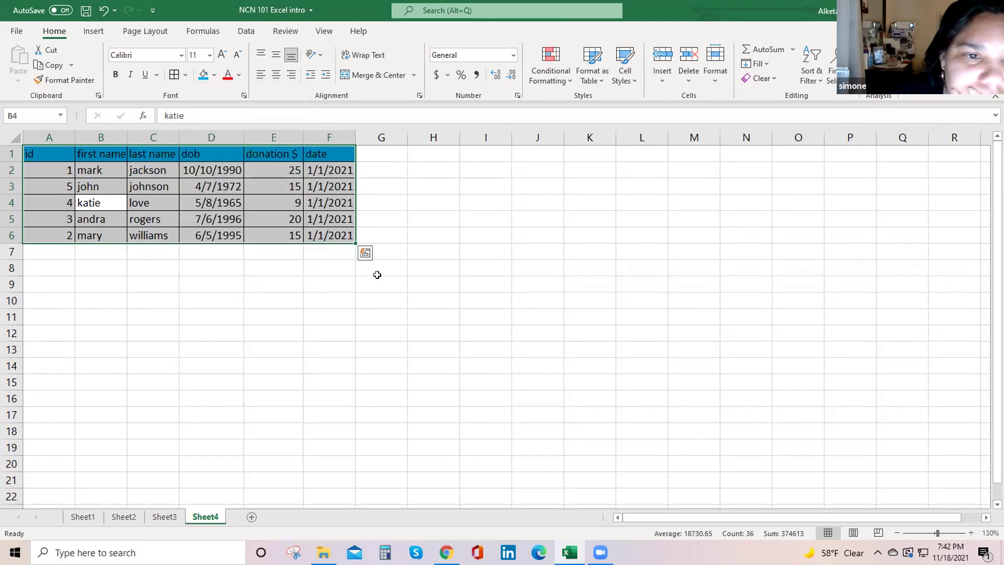
left_click(185, 74)
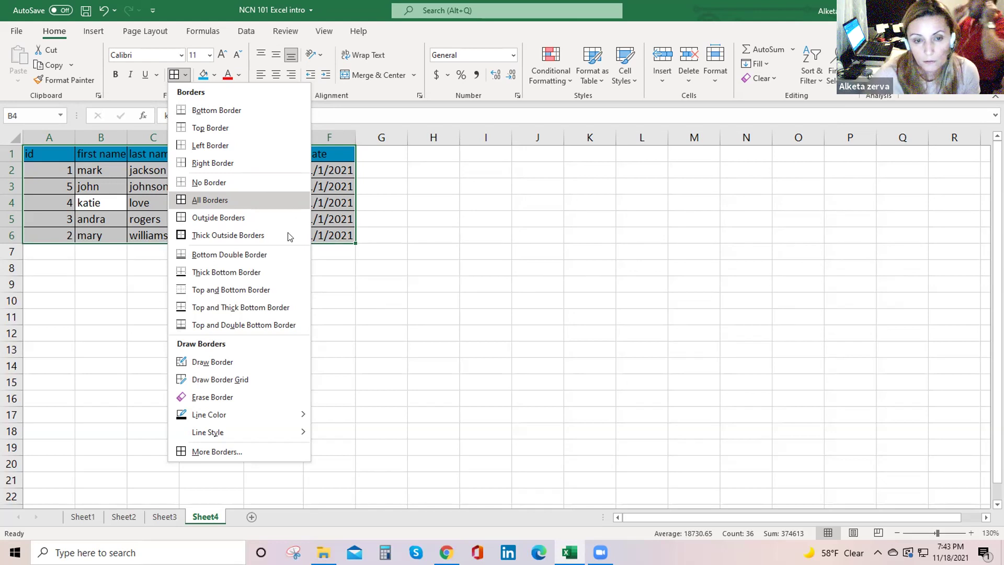
left_click(334, 265)
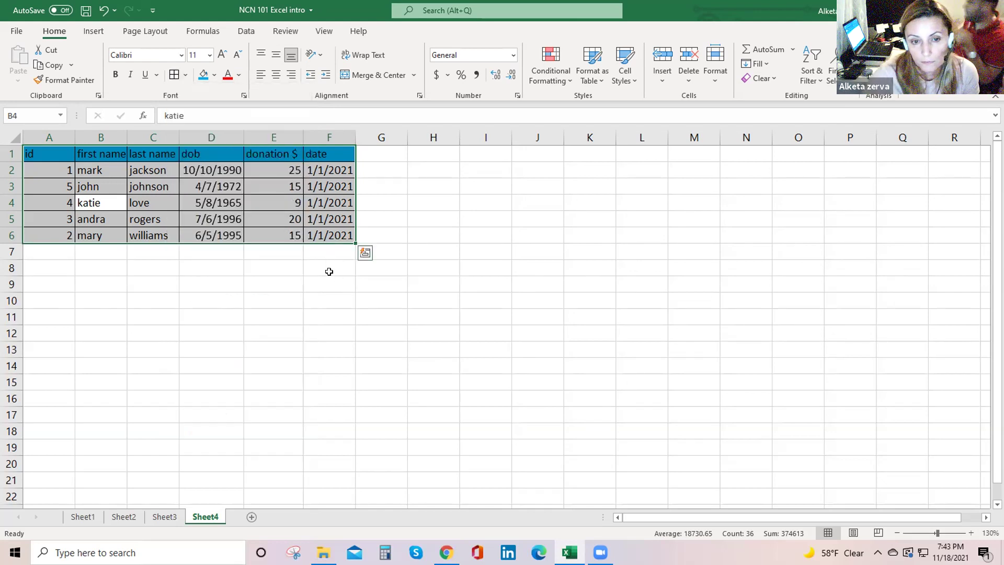
left_click(329, 271)
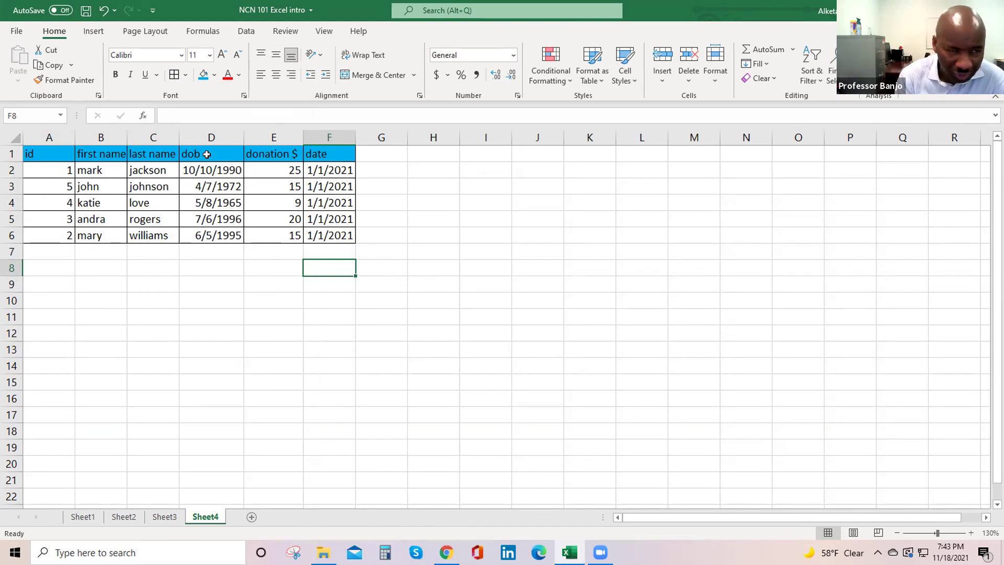
Step: Sort the donor rows by the dob column from oldest to newest, expanding the selection to the adjacent columns
right_click(210, 138)
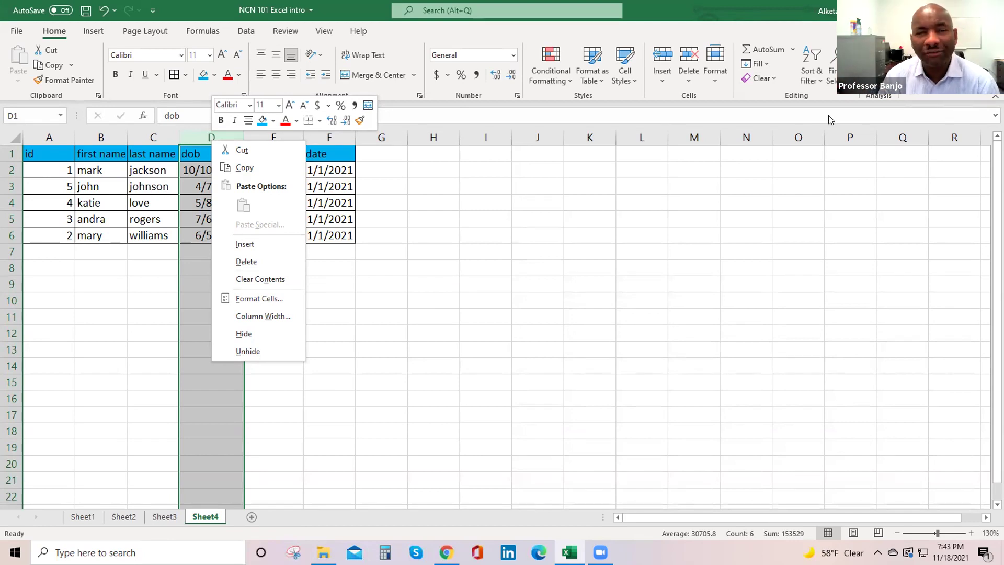
left_click(811, 66)
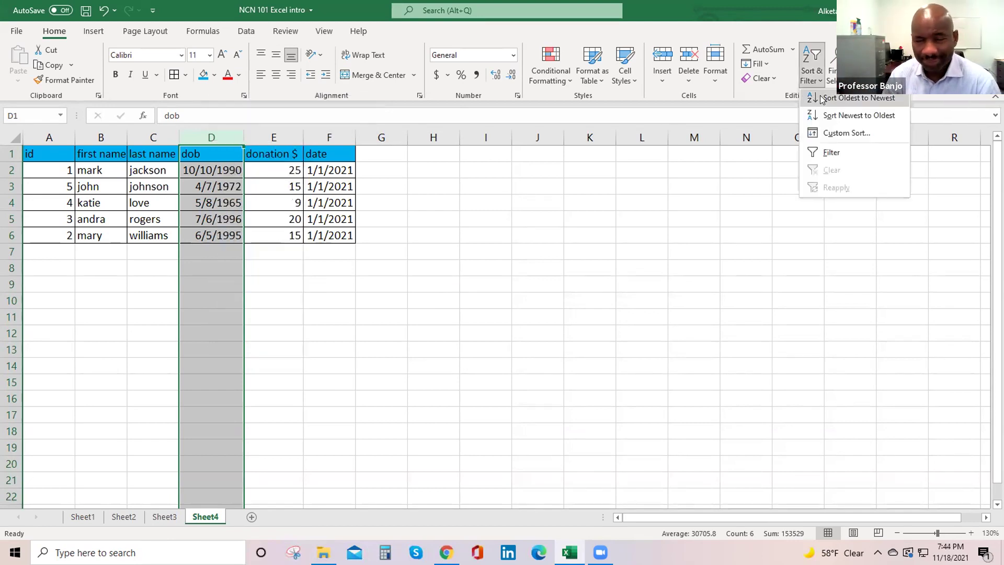
left_click(856, 98)
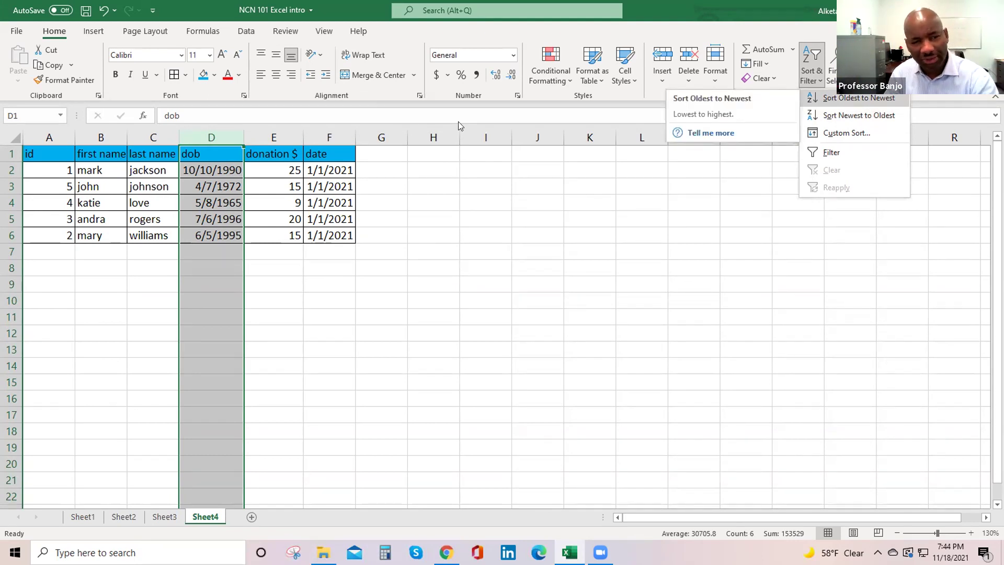
left_click(304, 274)
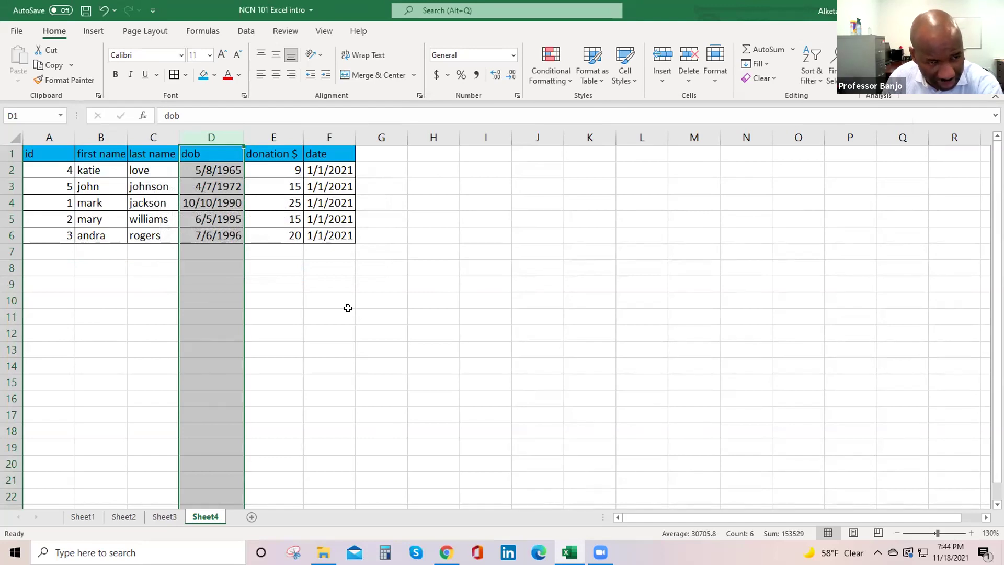
left_click(330, 261)
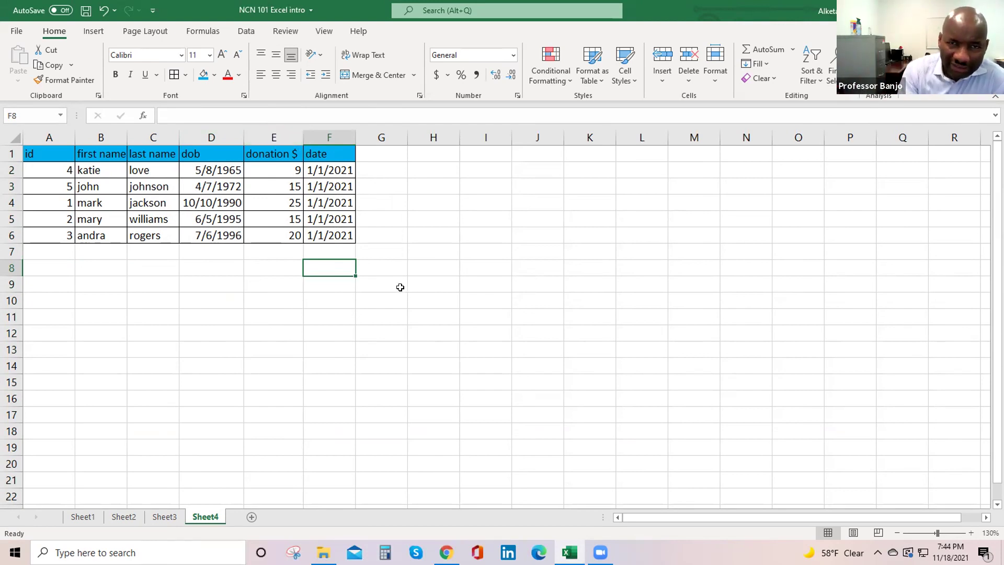
Step: Sort the donor rows by the donation $ column from smallest to largest, expanding the selection to the other columns
left_click(263, 133)
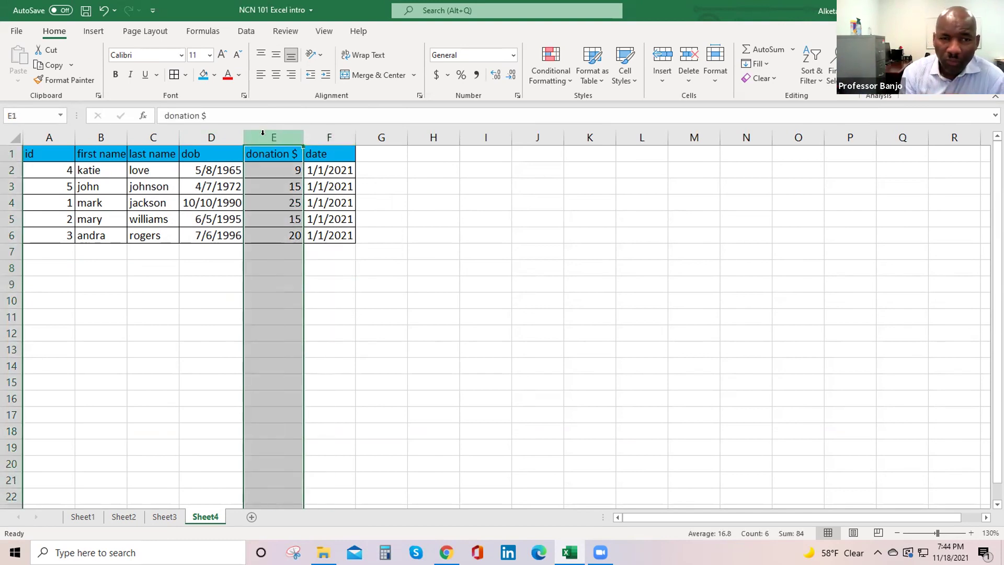
right_click(268, 135)
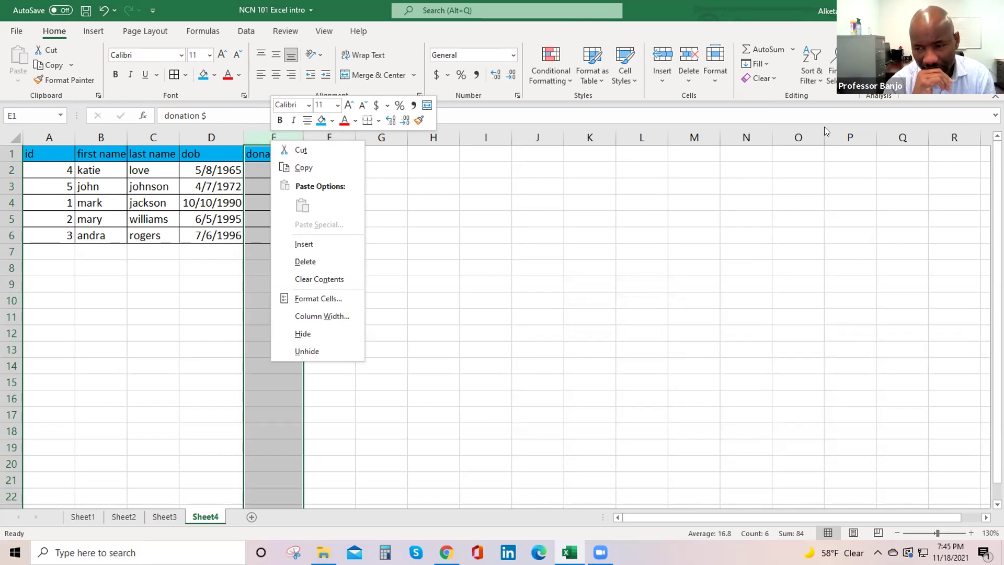
left_click(812, 68)
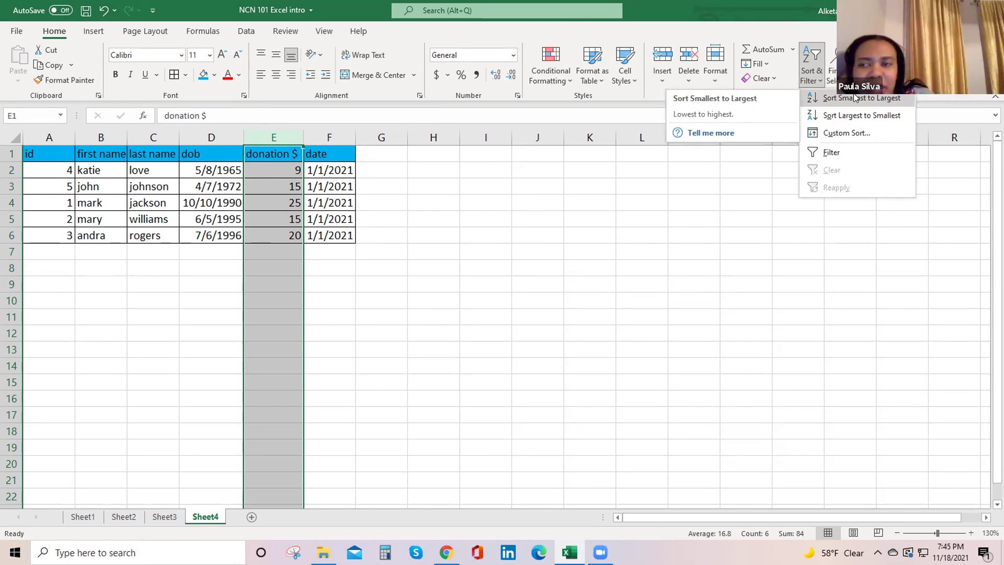
key("Return")
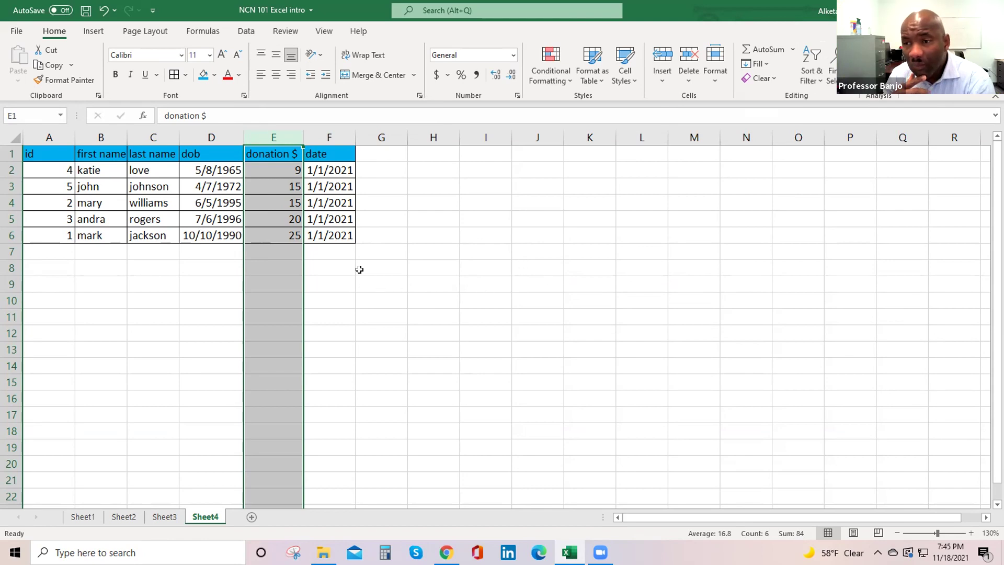
left_click(341, 268)
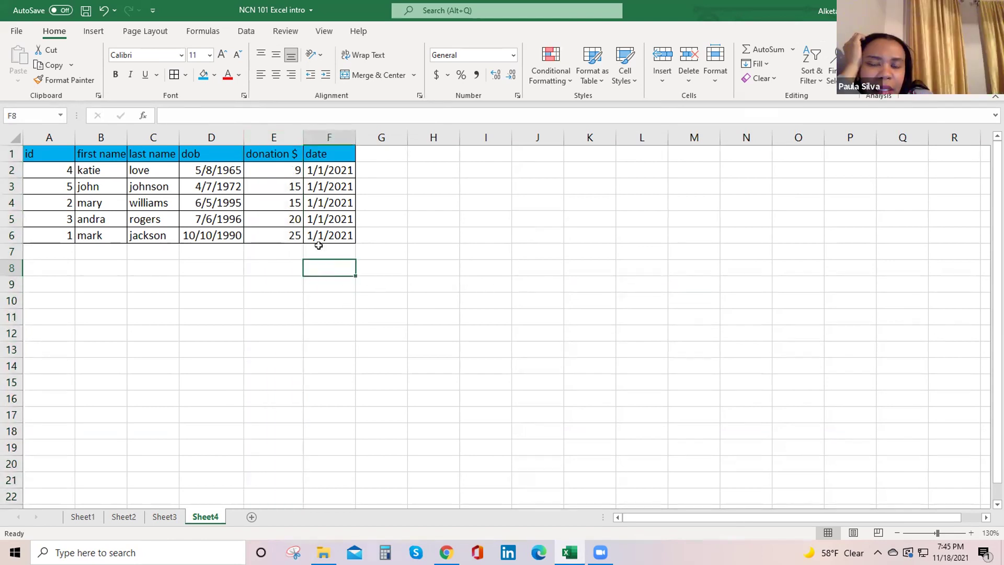
Step: Center the donation amounts in cells E2:E6 horizontally
left_click_drag(268, 168, 265, 235)
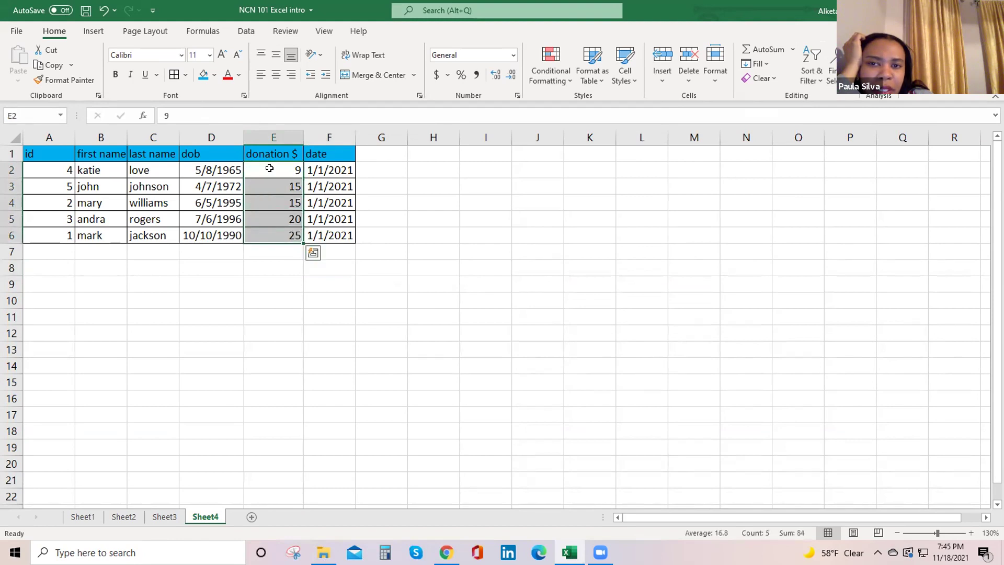
left_click(276, 74)
left_click(426, 267)
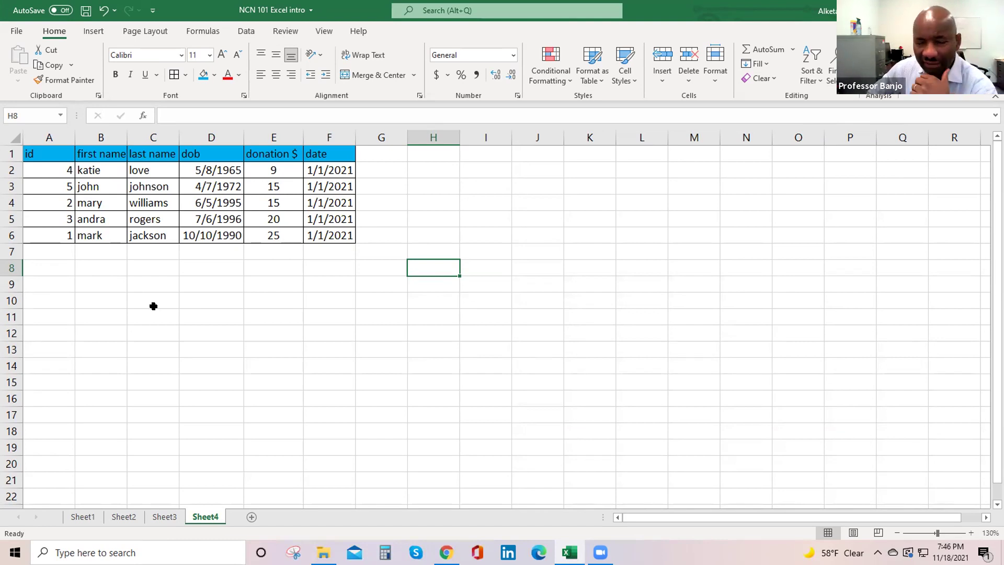
Step: Add filters to the table's header row, A1:F1
left_click(27, 151)
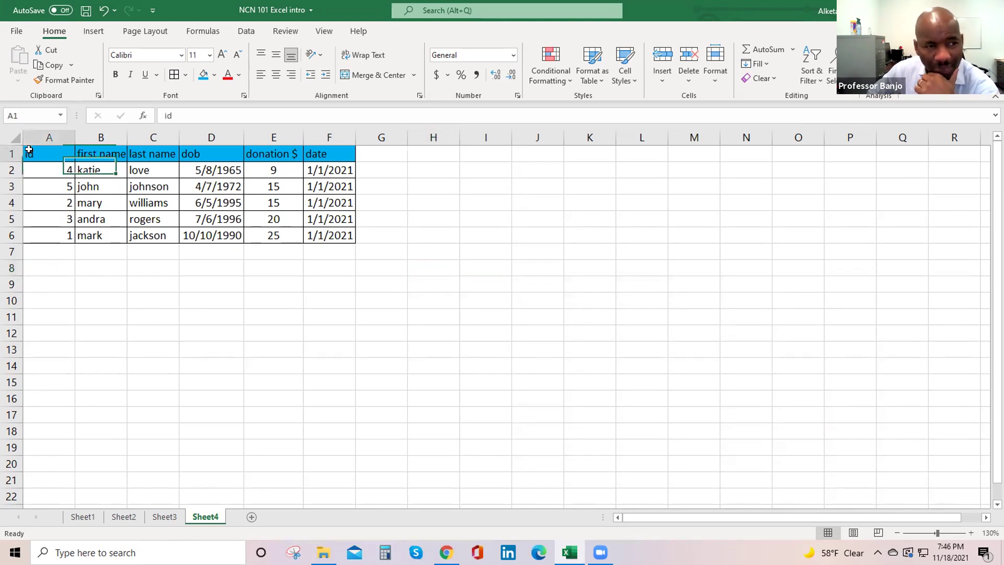
left_click_drag(27, 151, 330, 155)
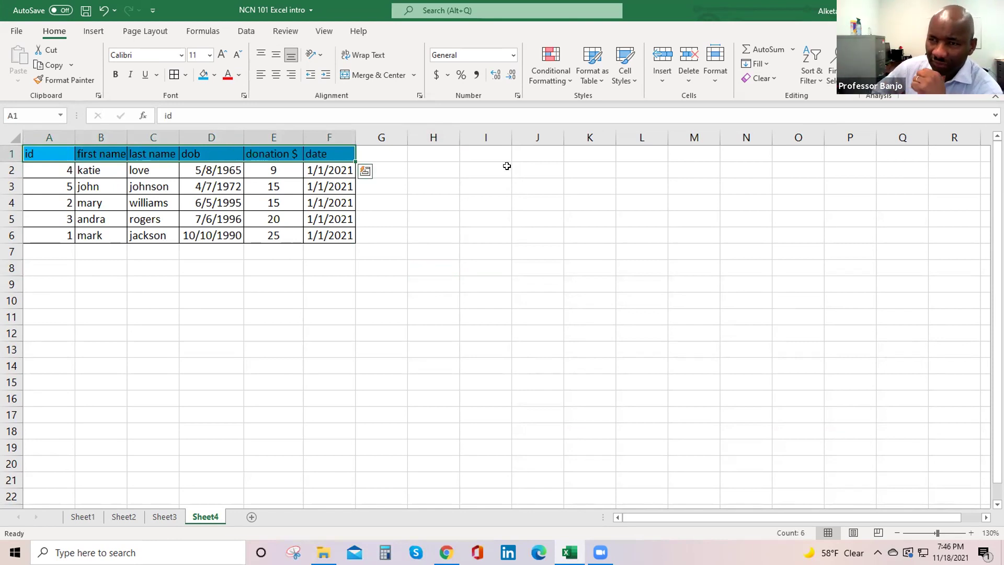
key("alt+h")
key("s")
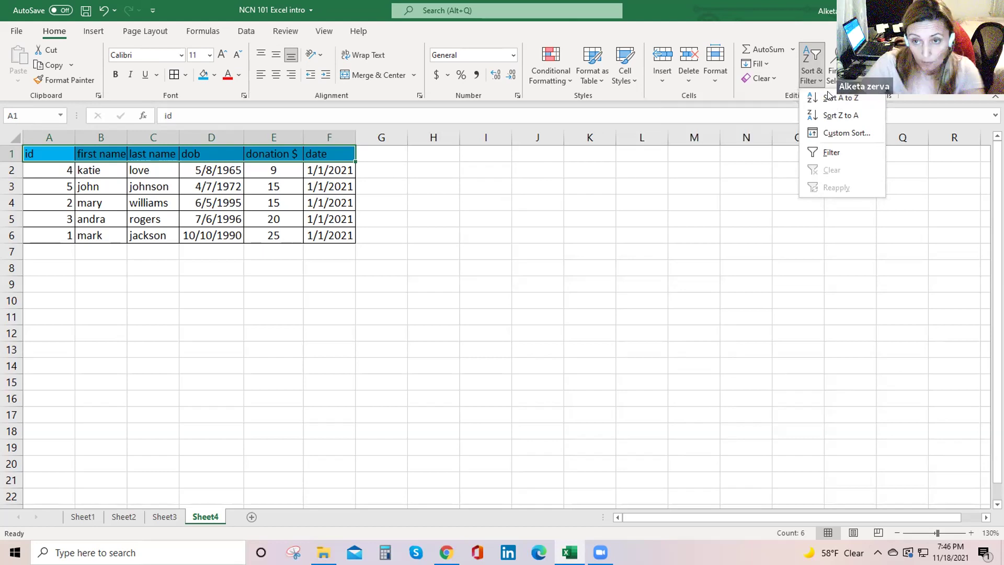
left_click(847, 152)
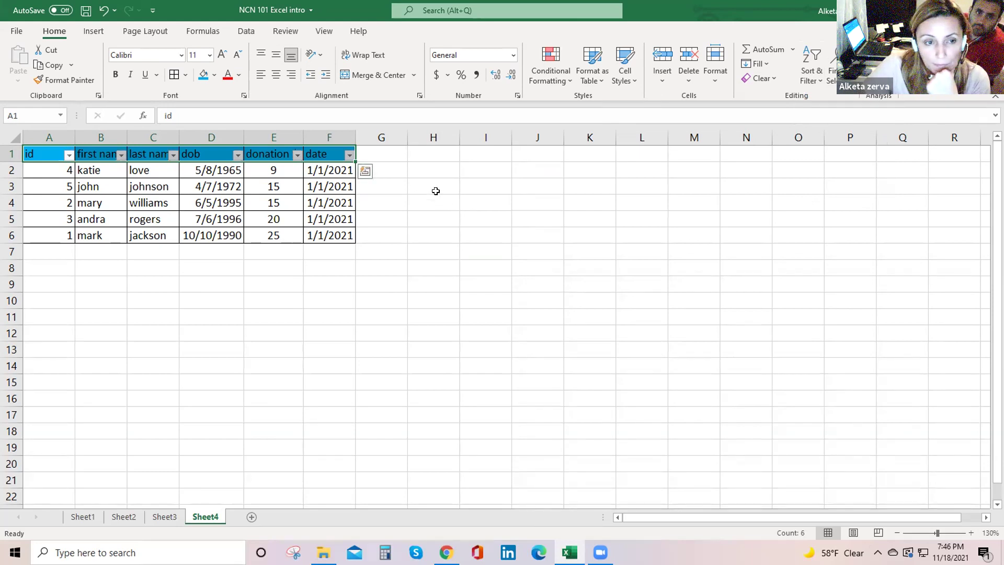
left_click(408, 188)
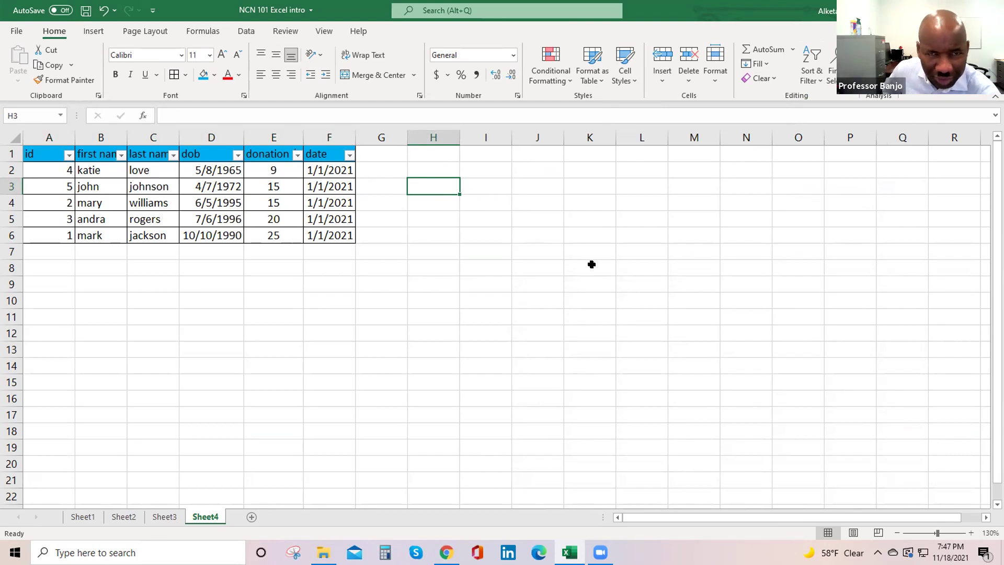
Step: Filter the last name column to show only the last name of the donor with id 2
left_click(68, 155)
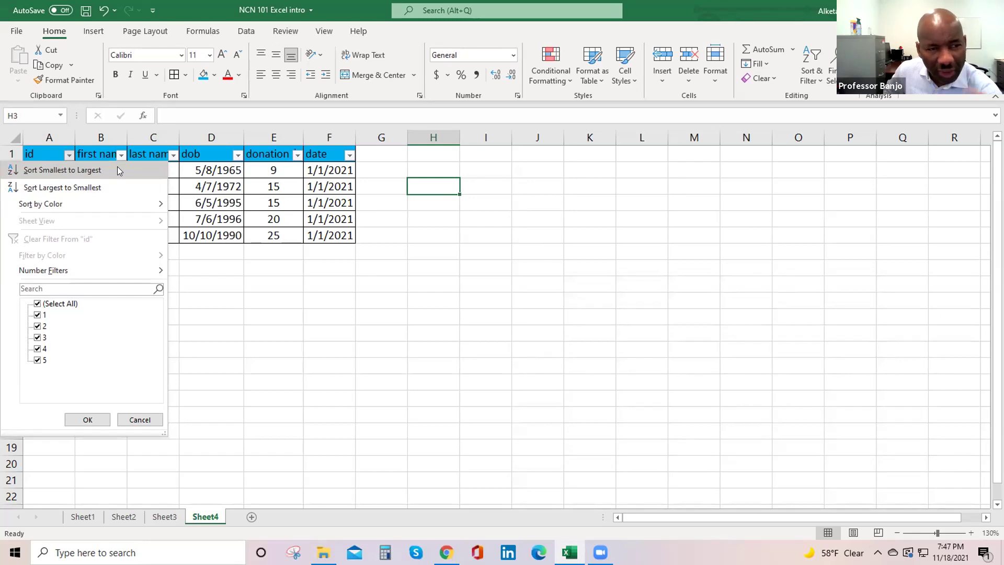
left_click(303, 315)
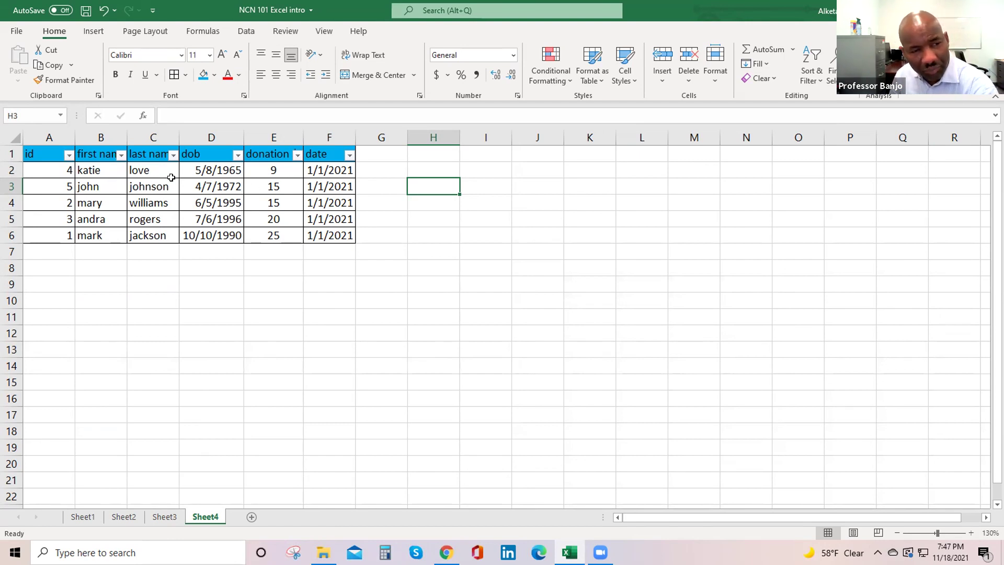
left_click(172, 156)
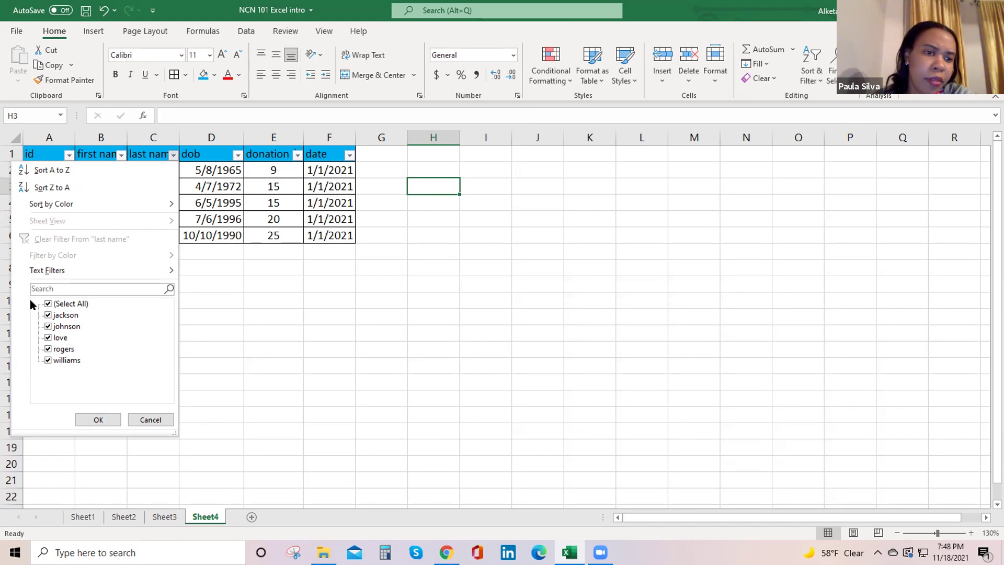
left_click(47, 304)
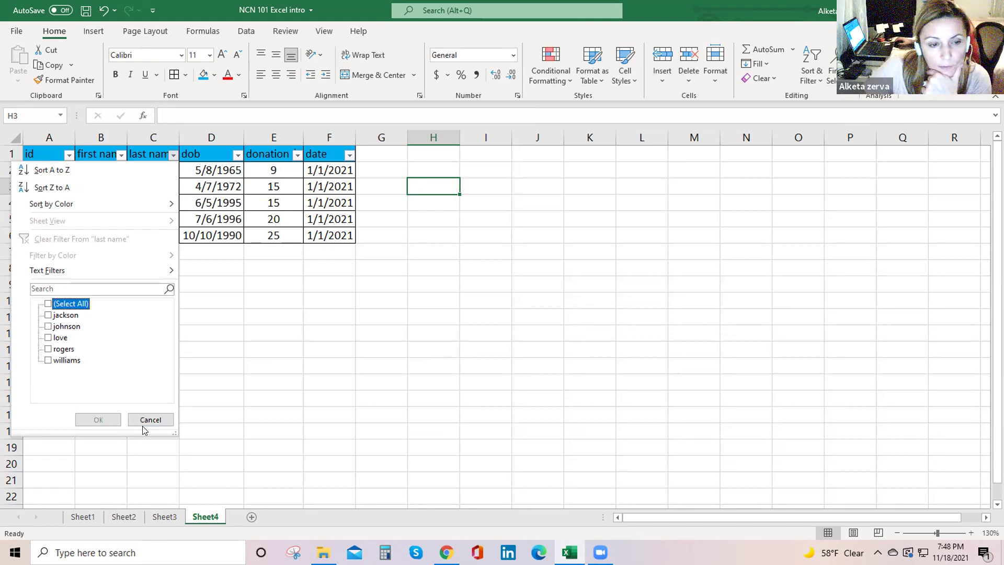
left_click(48, 360)
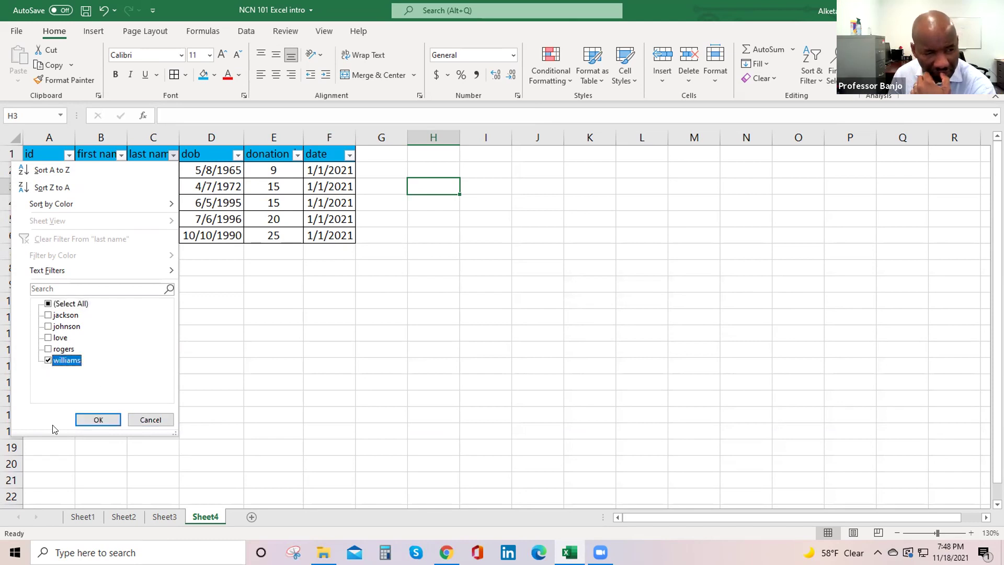
left_click(99, 420)
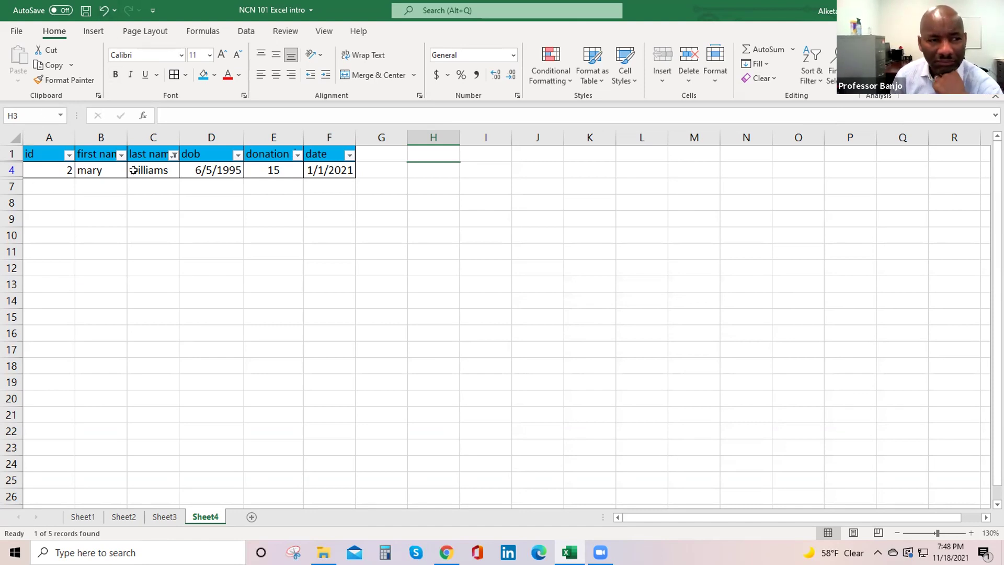
Step: Add the last name of the donor with id 3 to the last name column's filter
left_click(173, 155)
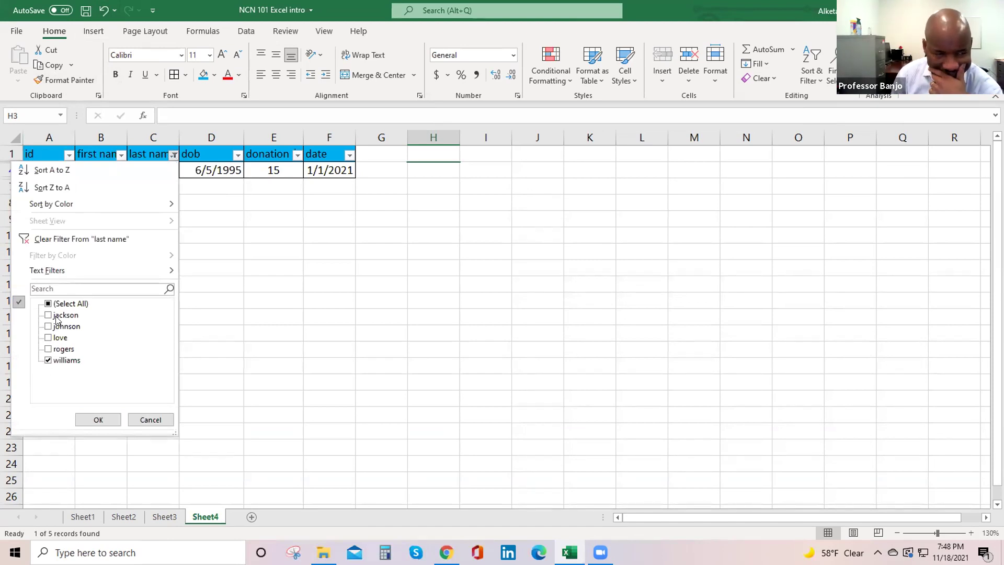
left_click(48, 349)
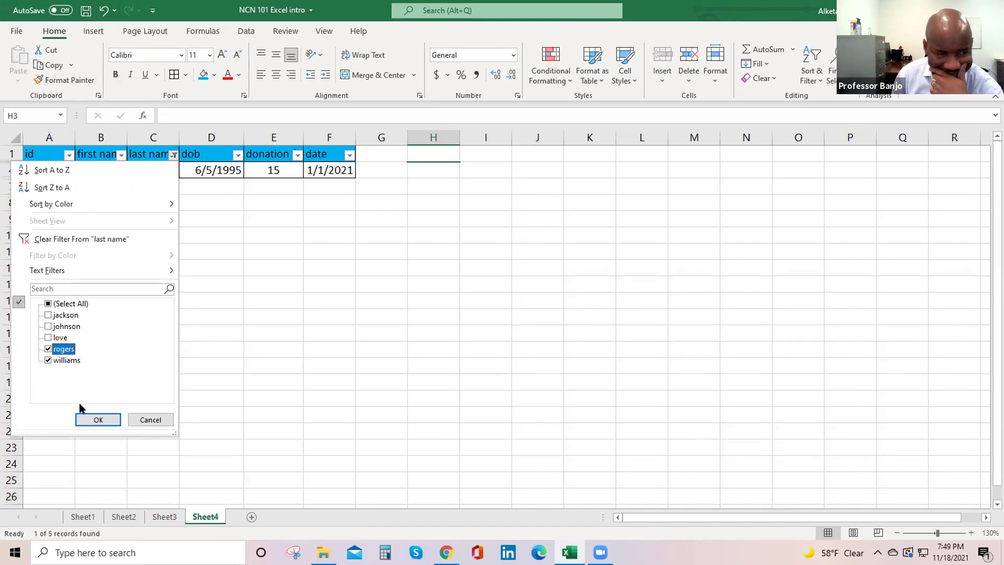
left_click(98, 419)
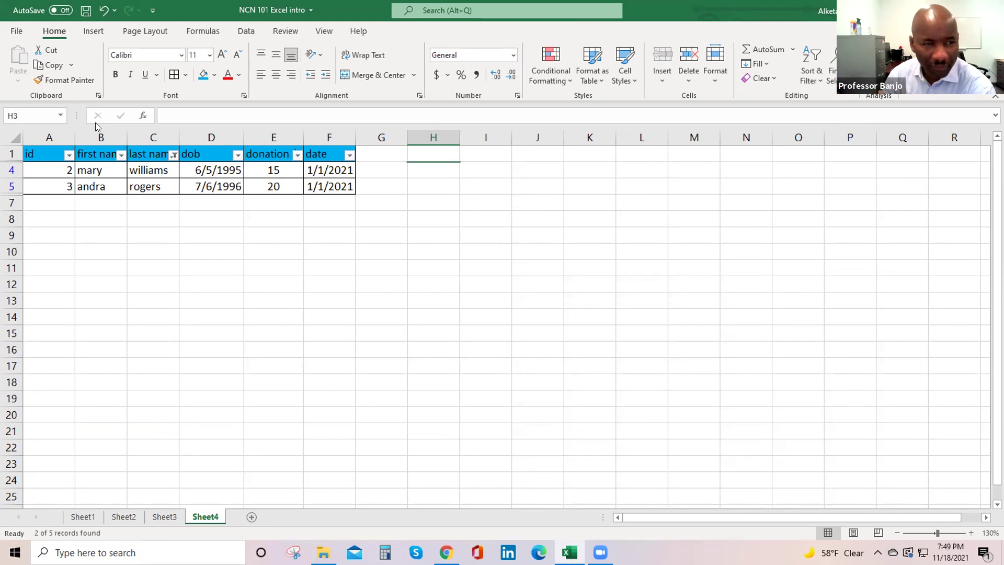
Step: Reset the last name filter to include all donors
left_click(175, 156)
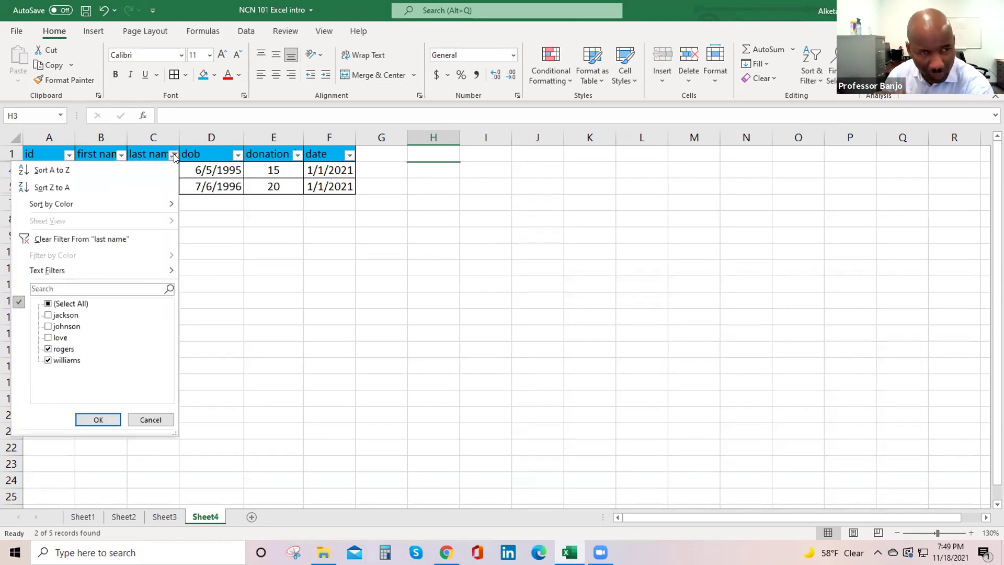
left_click(48, 304)
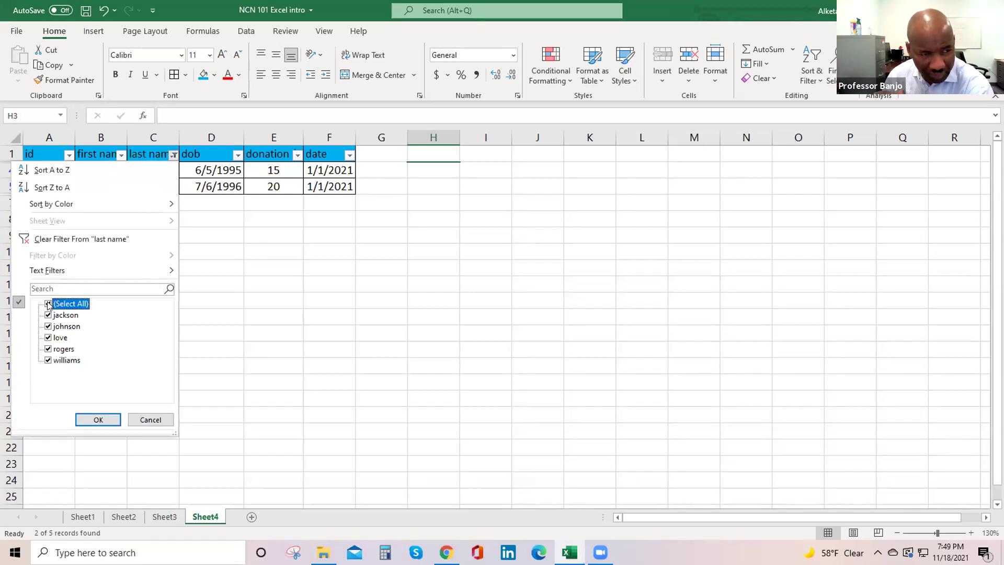
left_click(99, 420)
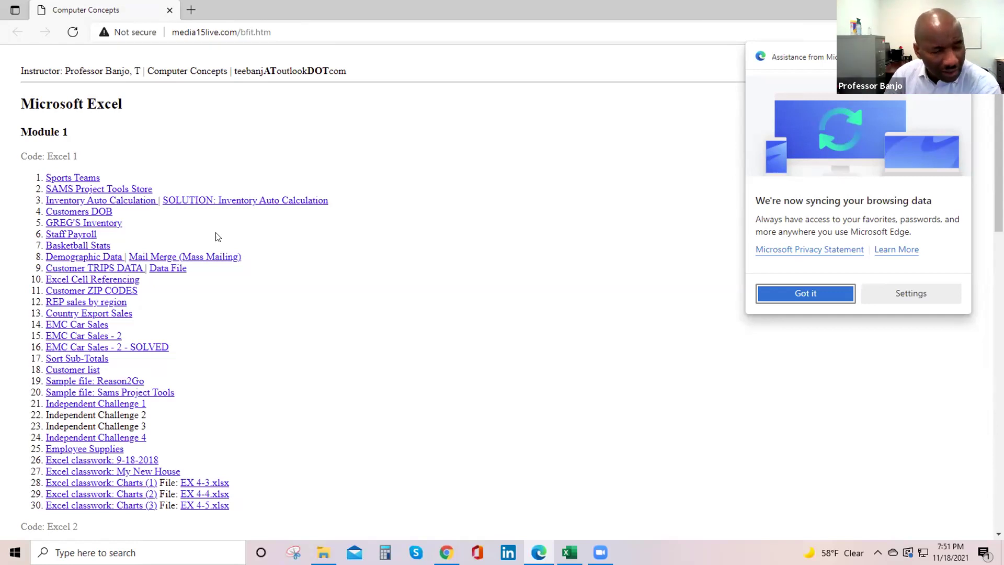
Step: Switch to the Computer Concepts page in Microsoft Edge, open the Customers DOB workbook and look through its rows
left_click(818, 301)
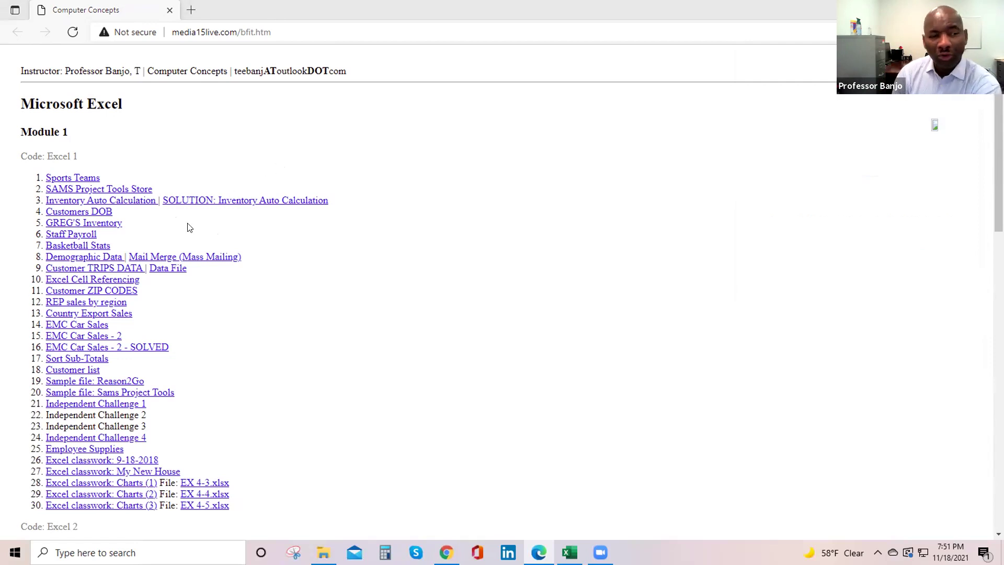
left_click(81, 212)
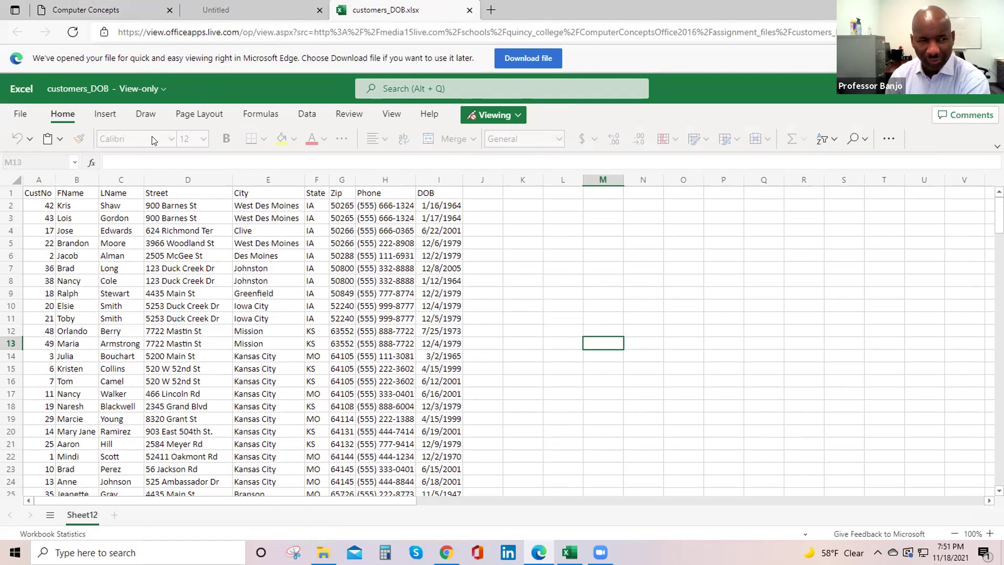
scroll(308, 322, "down", 10)
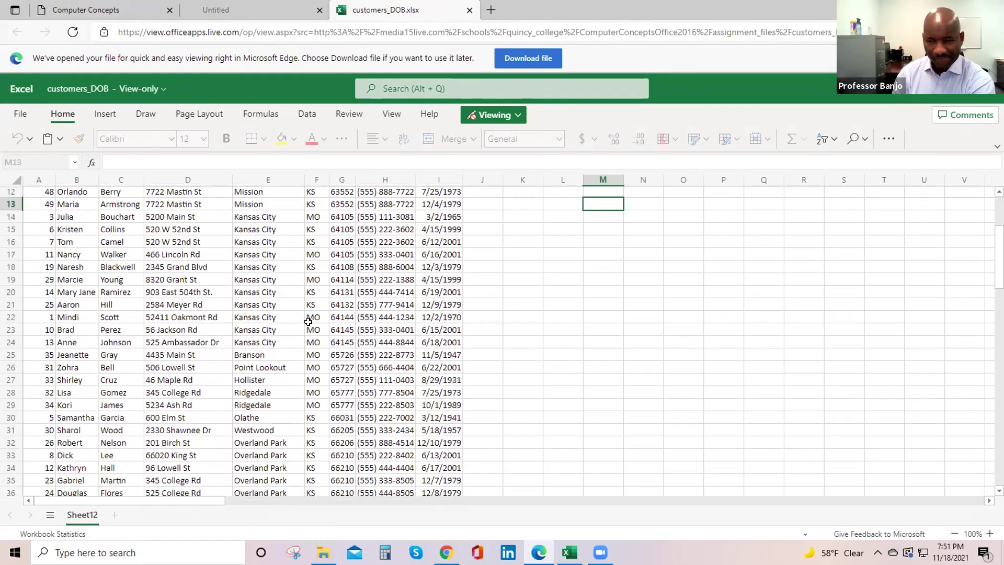
scroll(309, 321, "up", 10)
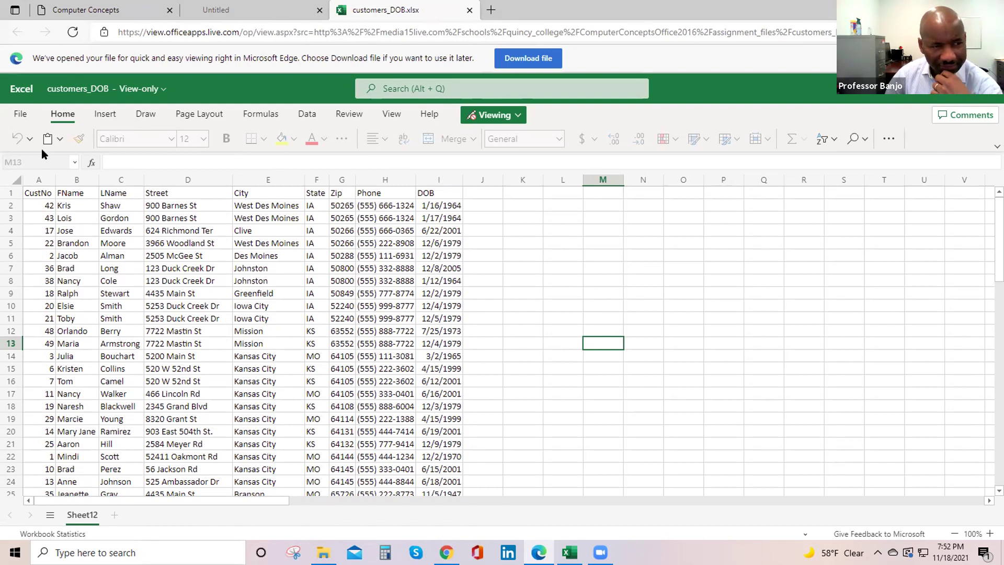
Step: Sort the customer list by the City column in ascending order, expanding the selection to the adjacent columns
left_click(31, 192)
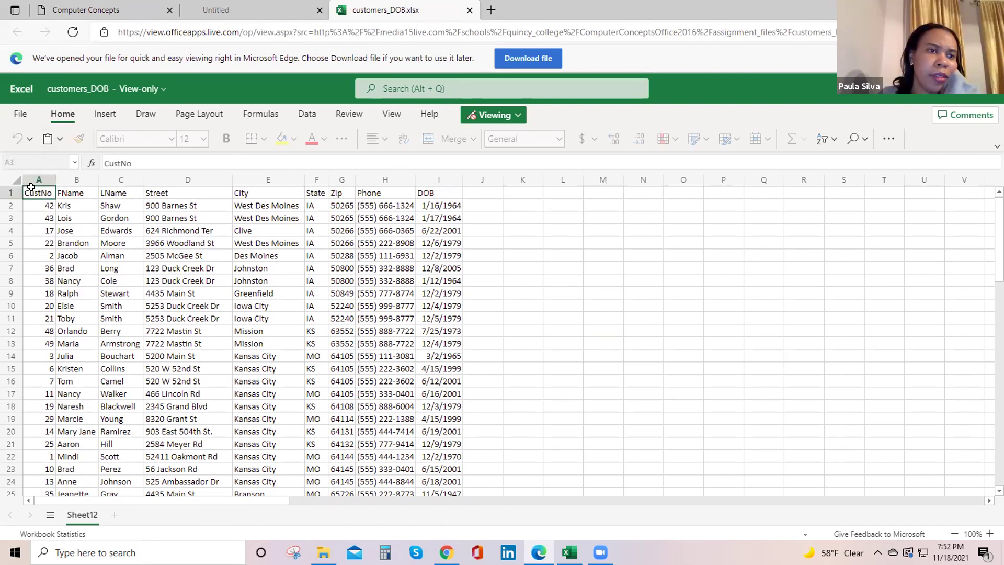
left_click(40, 179)
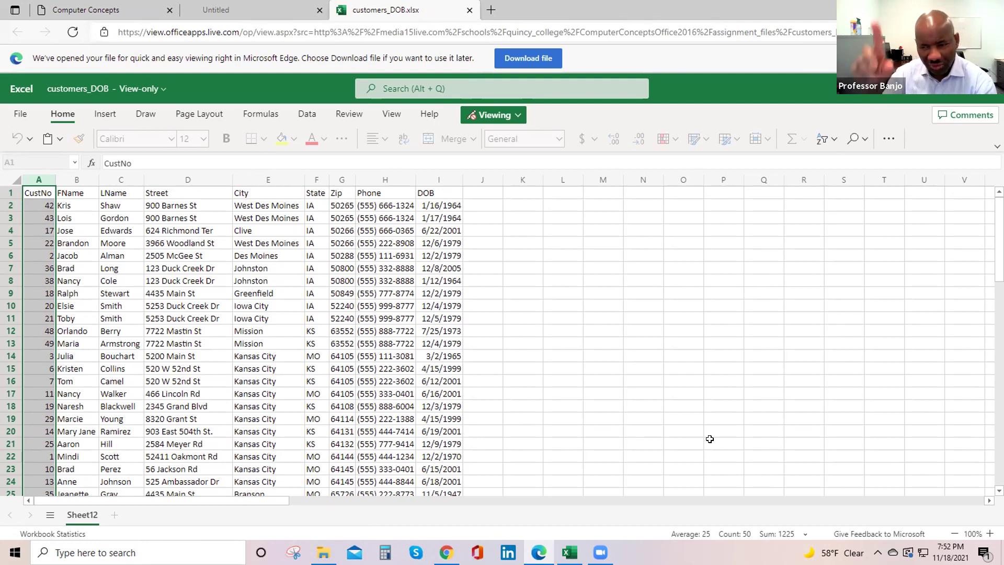
left_click(258, 180)
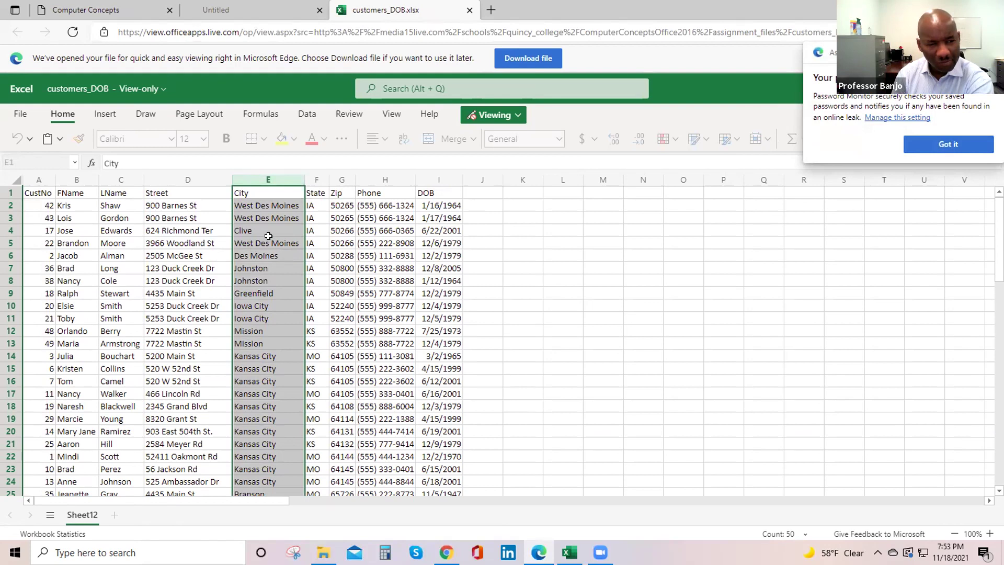
right_click(268, 236)
mouse_move(324, 301)
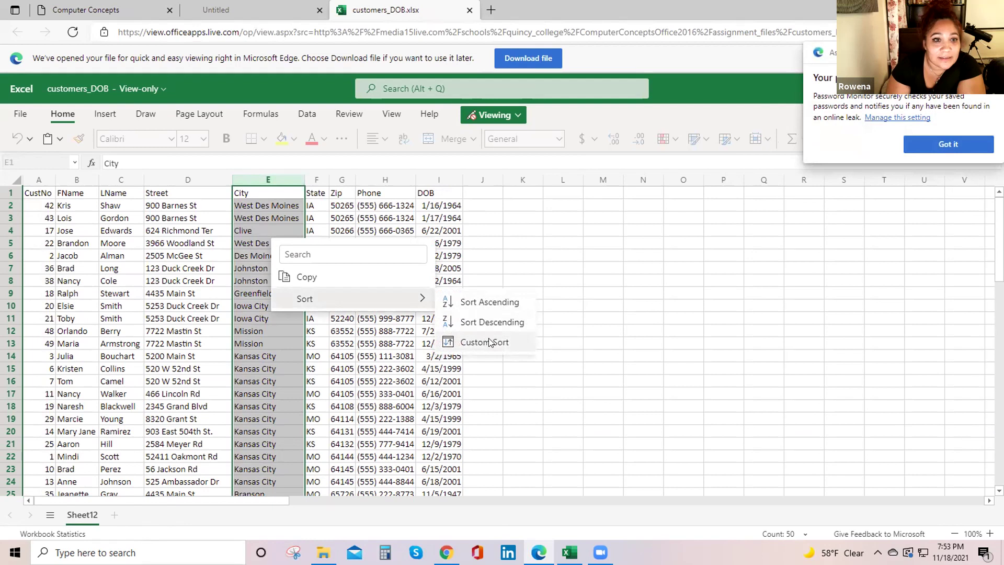
left_click(494, 305)
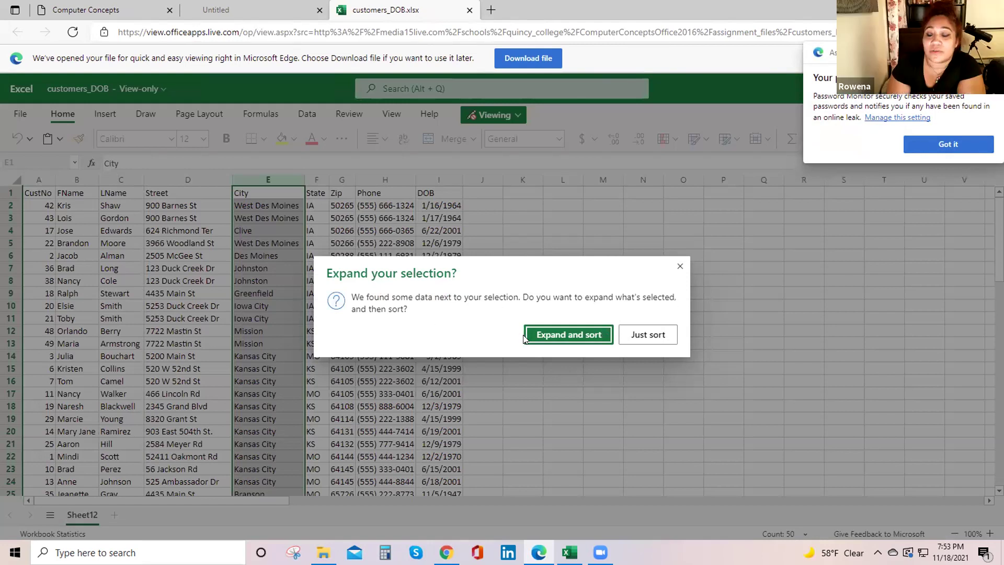
left_click(566, 335)
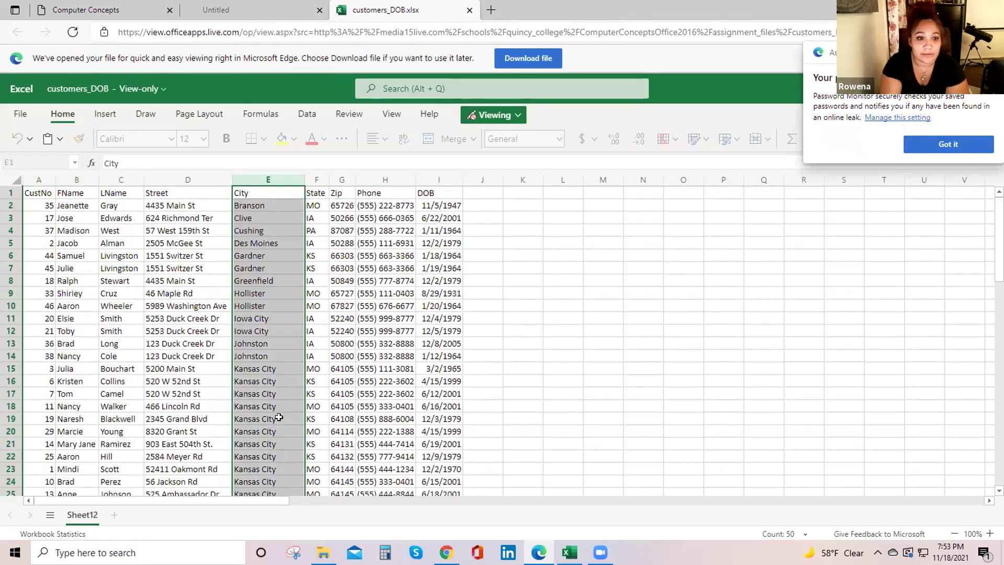
Step: Dismiss the Password Monitor notice and select the Kansas City entries in E15:E25 to review that group in the list
scroll(279, 308, "down", 1)
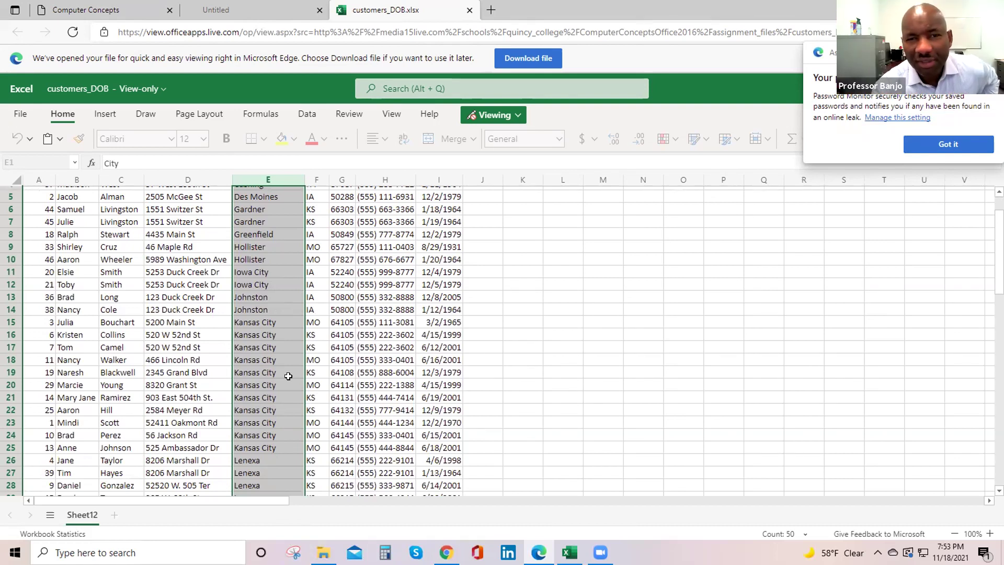
scroll(288, 376, "down", 2)
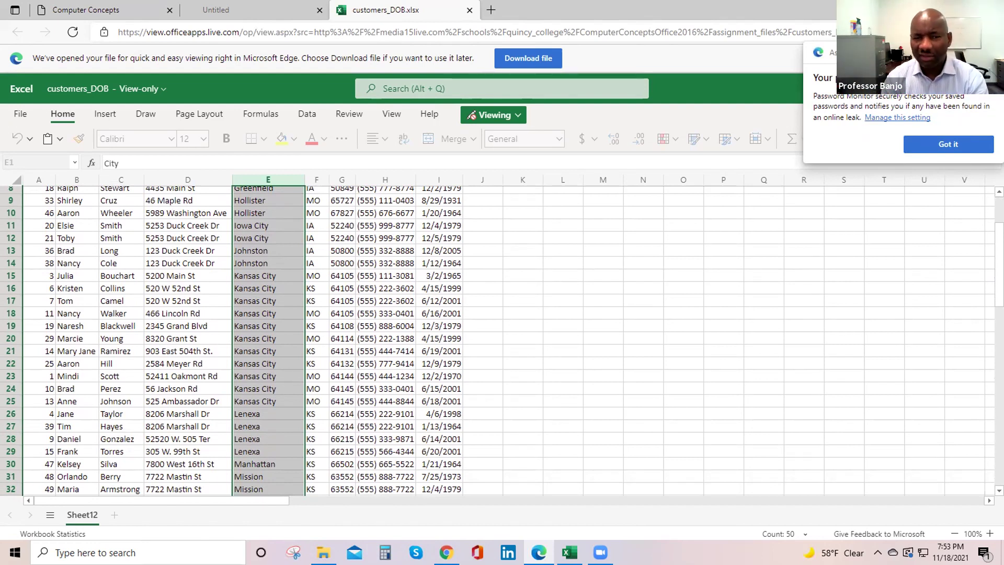
left_click(948, 144)
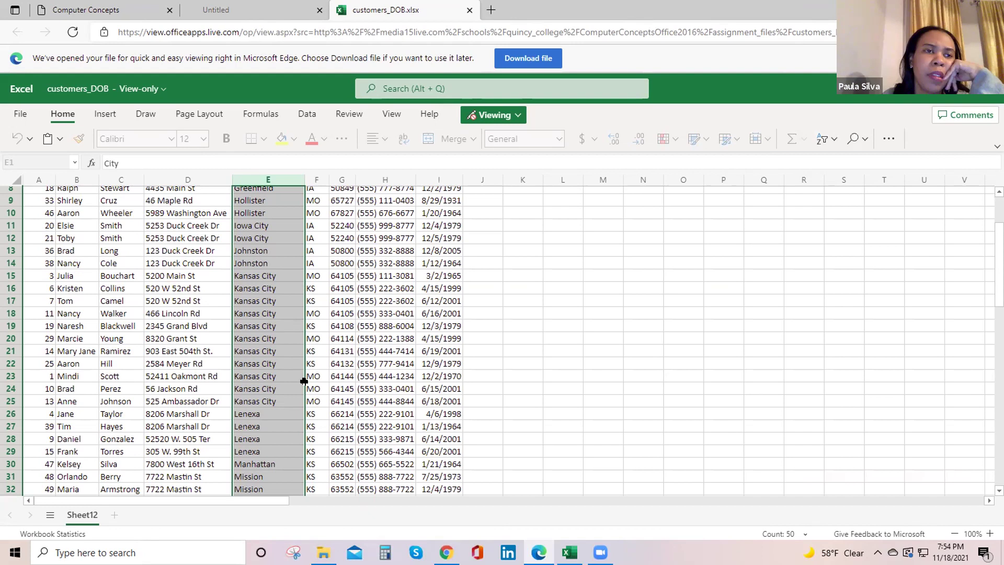
left_click(267, 414)
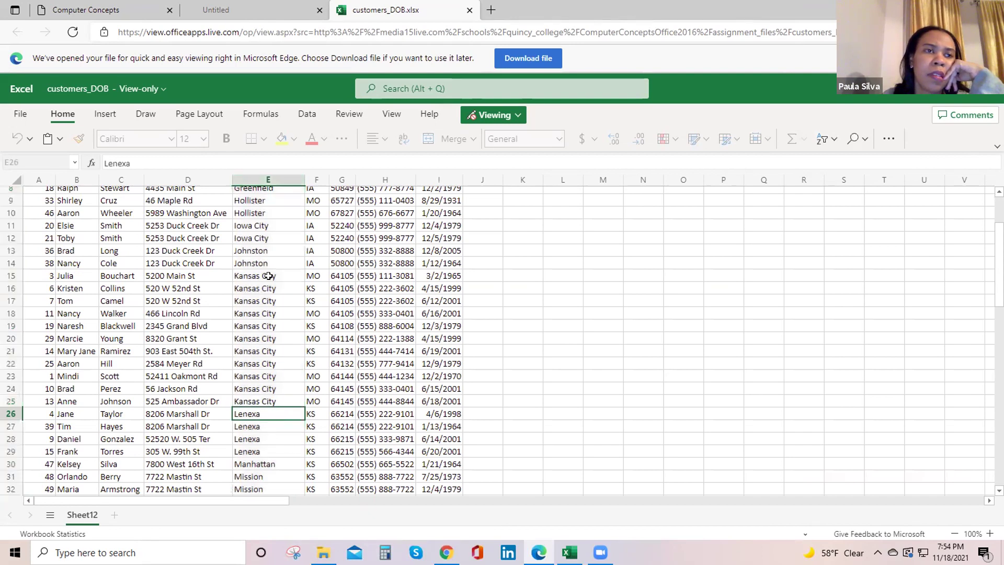
left_click_drag(267, 272, 266, 400)
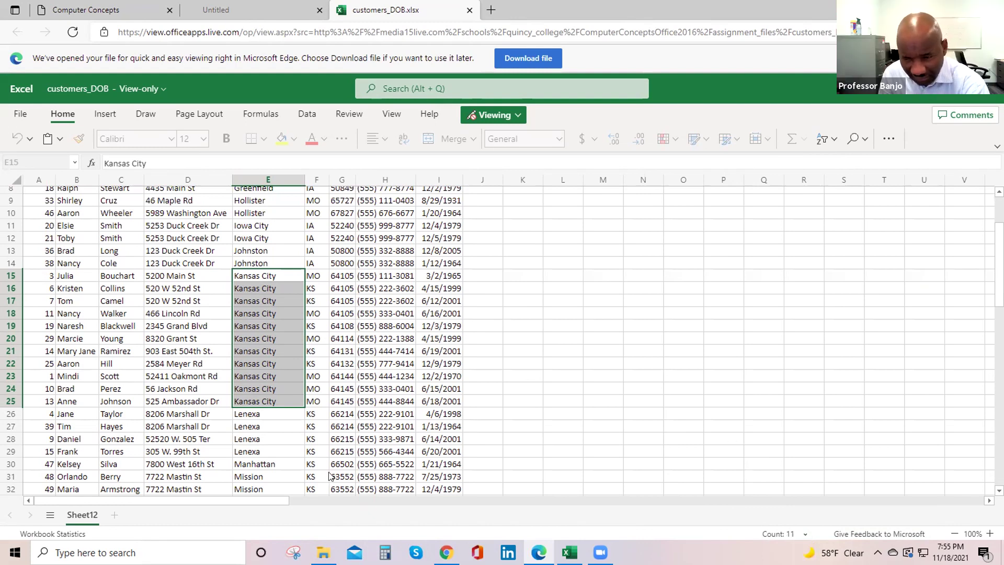
scroll(320, 371, "down", 4)
scroll(277, 372, "up", 2)
scroll(277, 372, "up", 2)
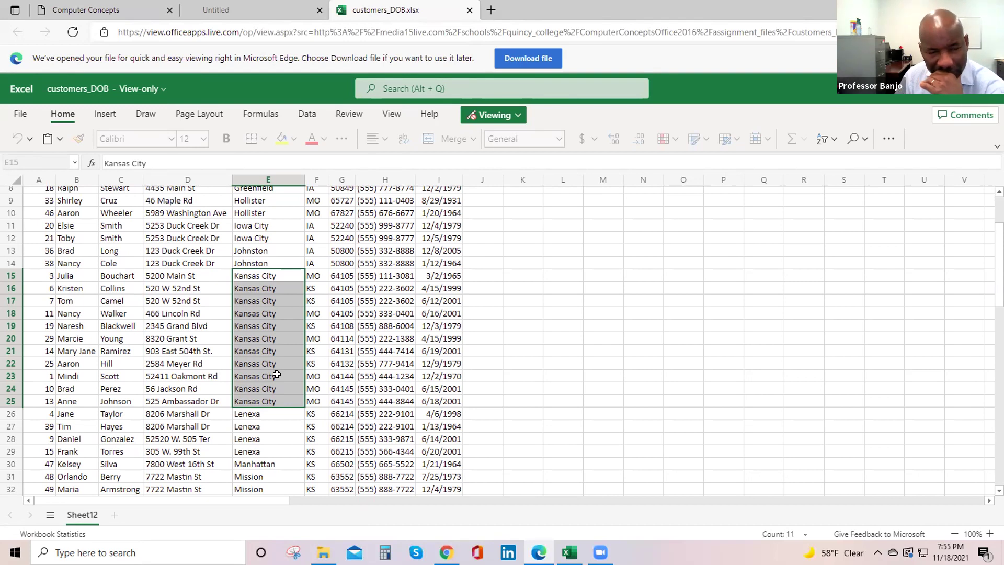
scroll(277, 375, "up", 3)
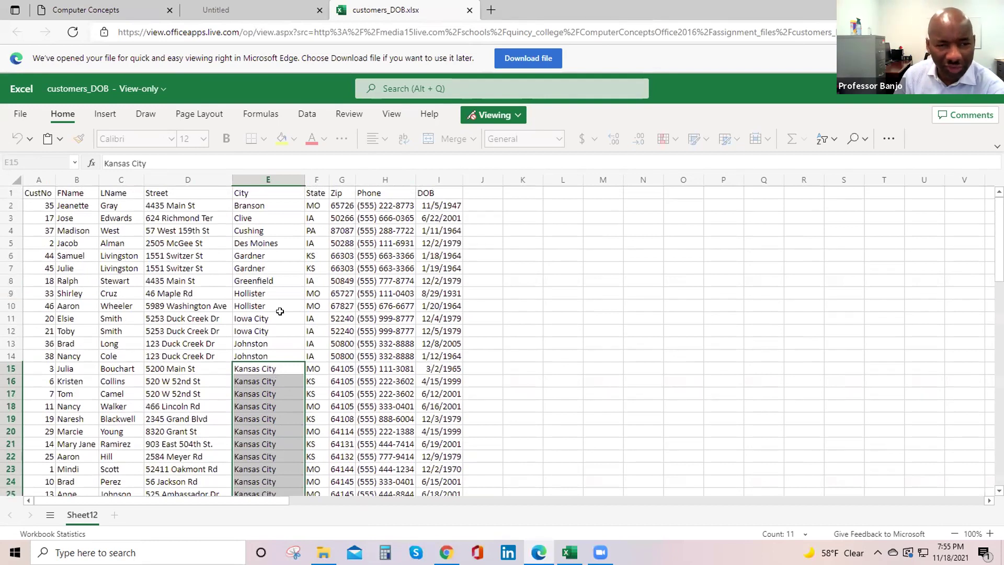
Step: Select header row 1 and try to add filters to the customer list
left_click(525, 218)
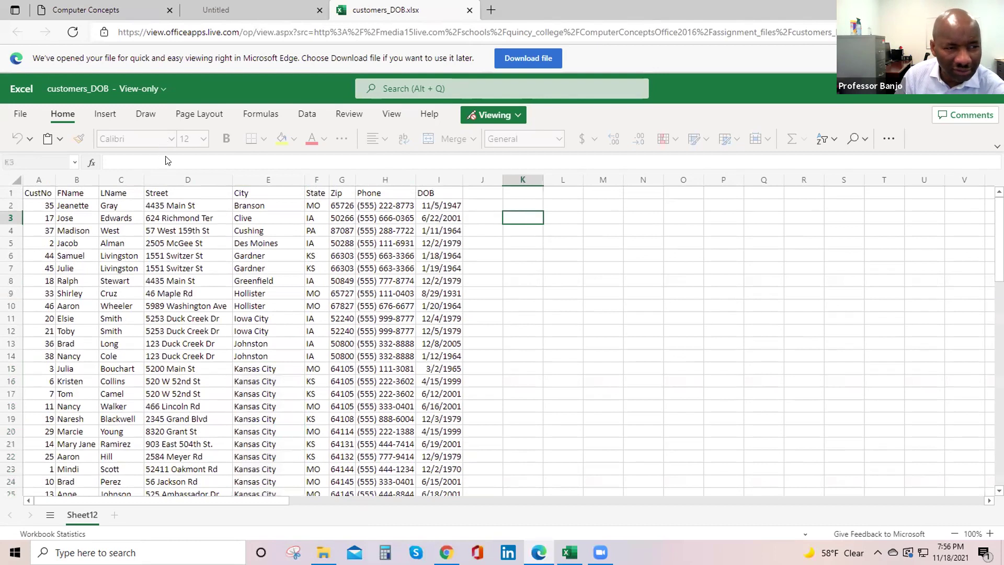
left_click(14, 193)
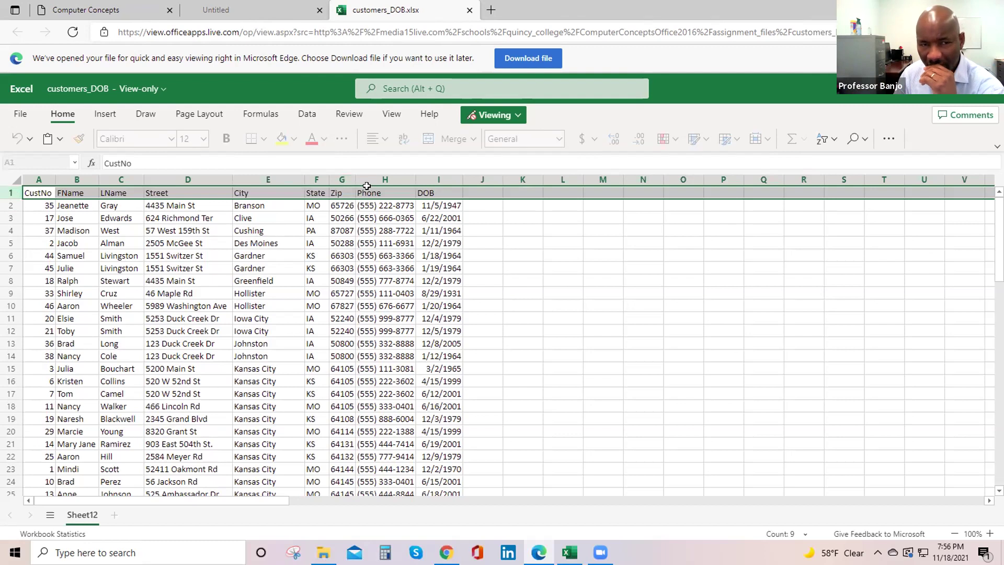
right_click(393, 190)
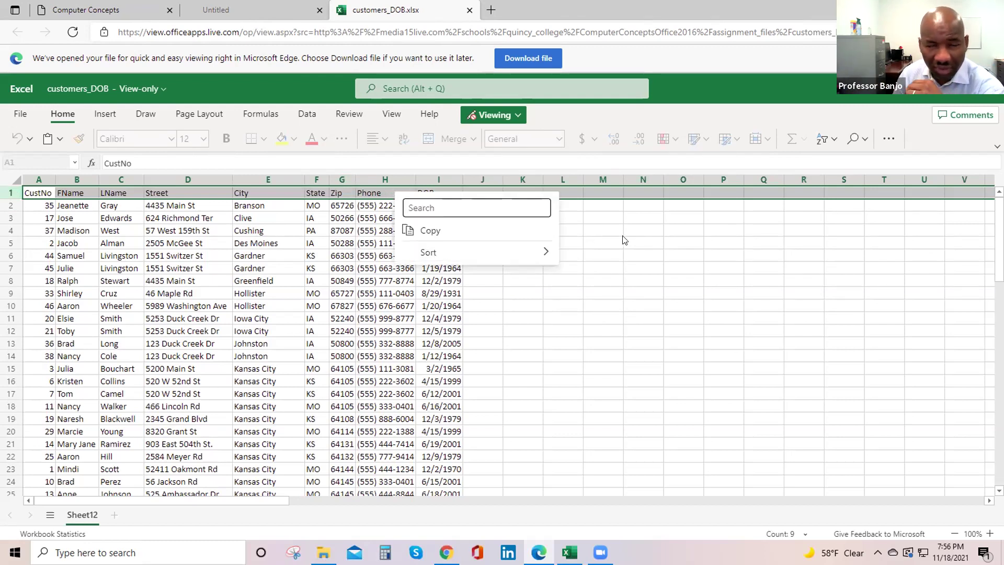
key("Escape")
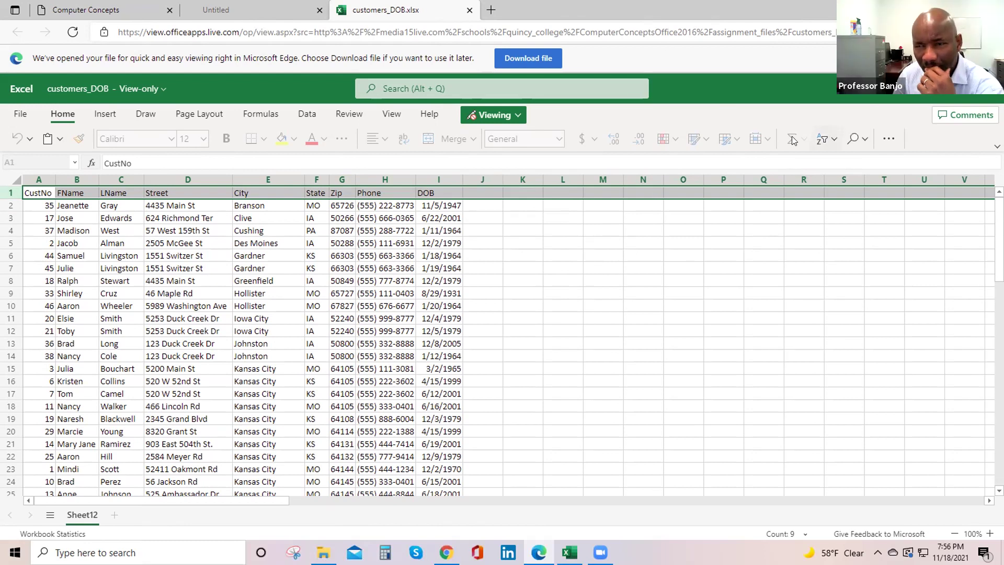
left_click(835, 140)
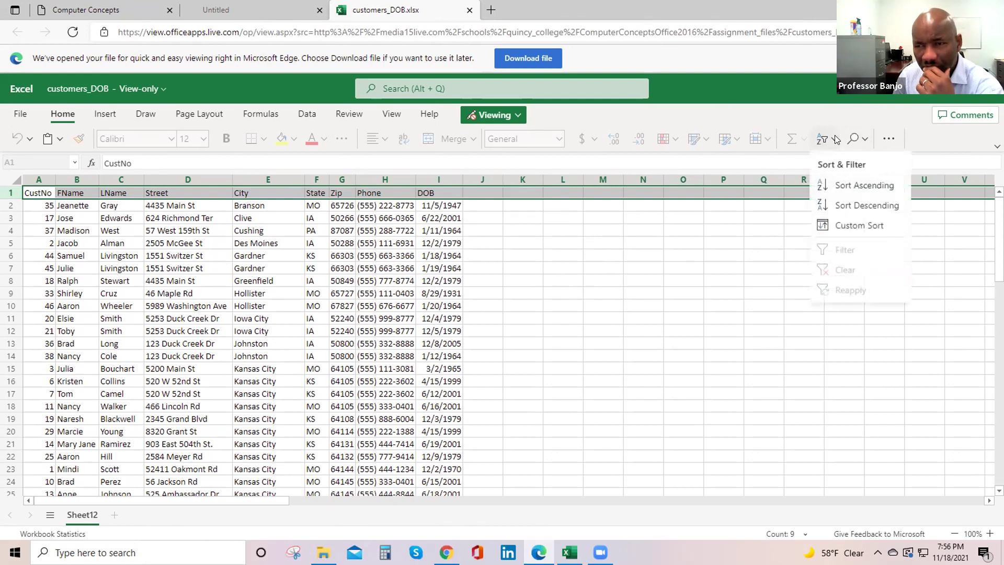
left_click(831, 139)
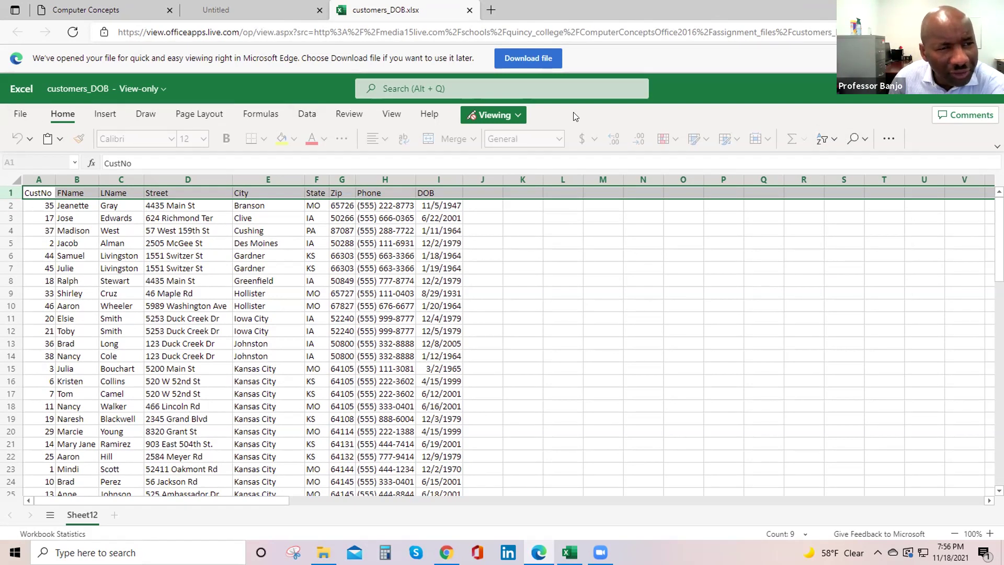
Step: Check the view-only workbook's file name details and its available editing and viewing modes
left_click(158, 91)
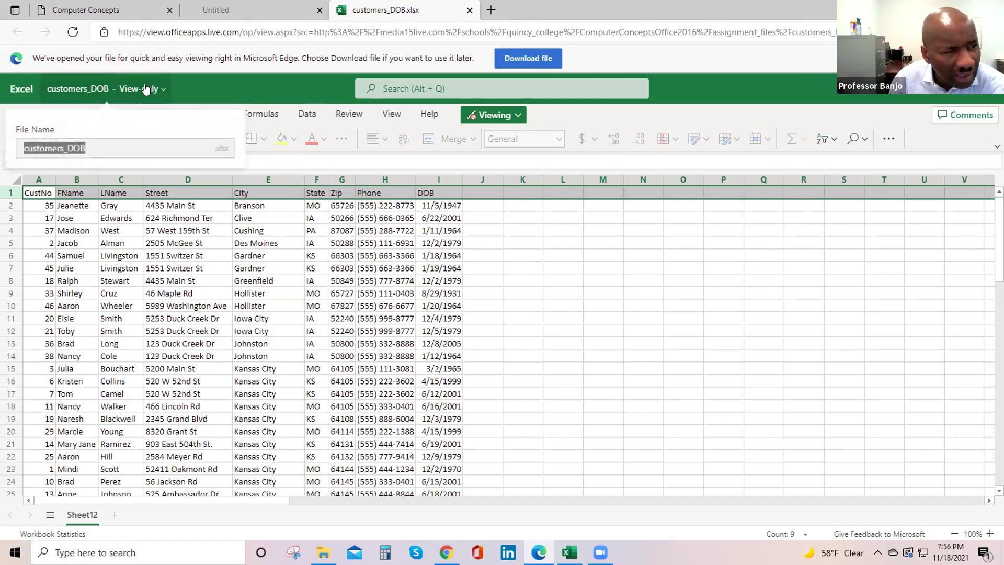
left_click(146, 91)
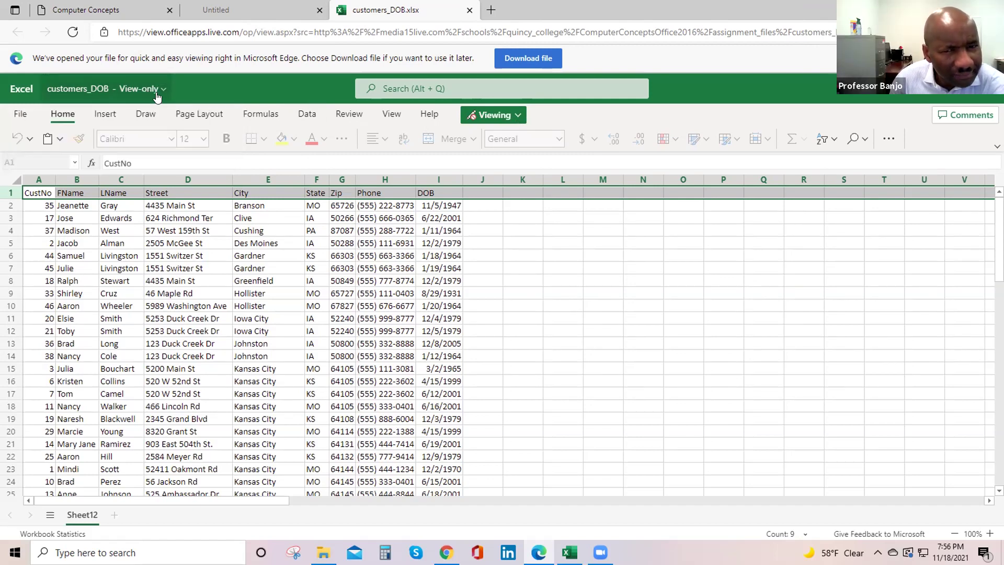
left_click(137, 91)
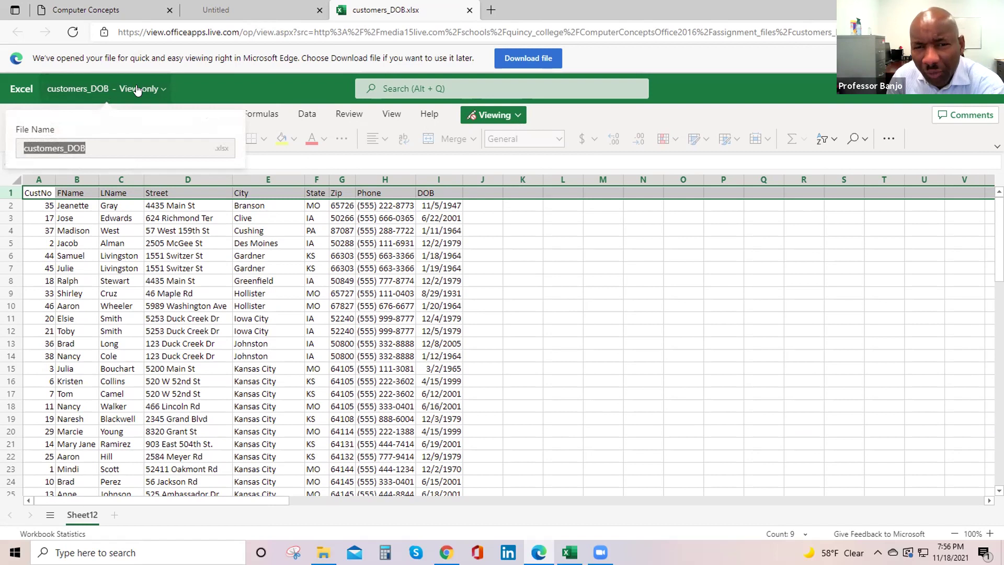
left_click(519, 115)
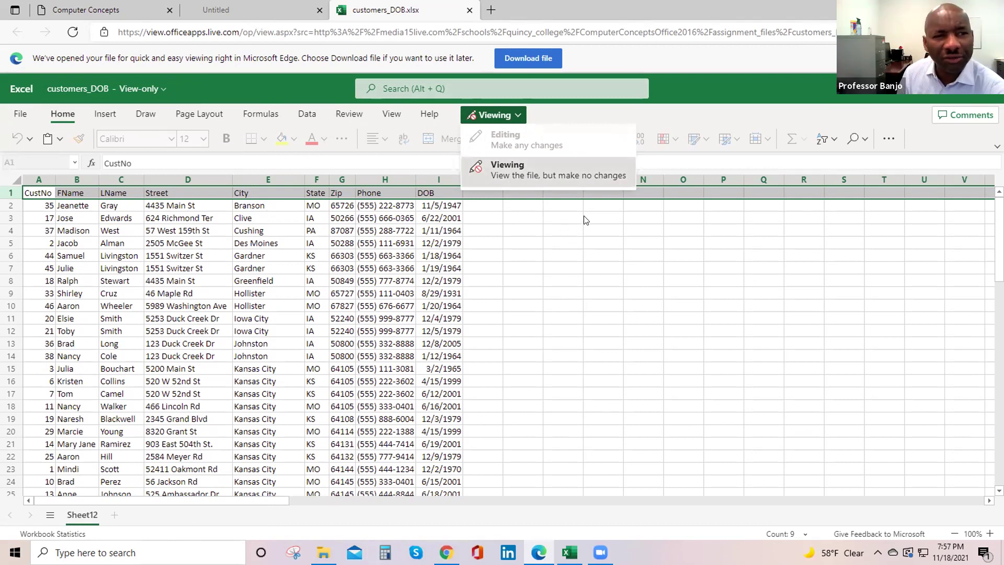
key("Escape")
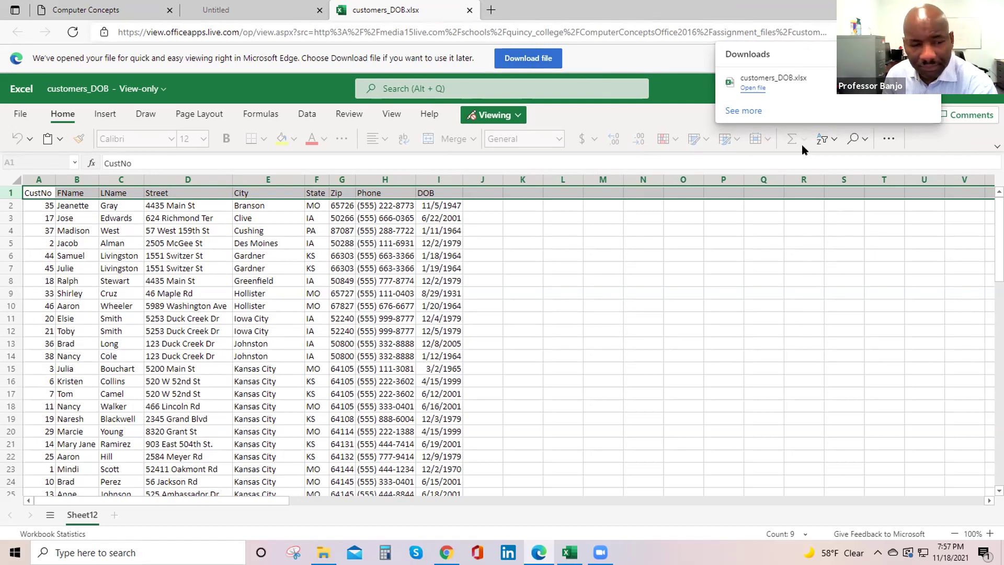
Step: Download the customers_DOB workbook, open the downloaded customers_DOB.xlsx in desktop Excel and enable editing
left_click(731, 230)
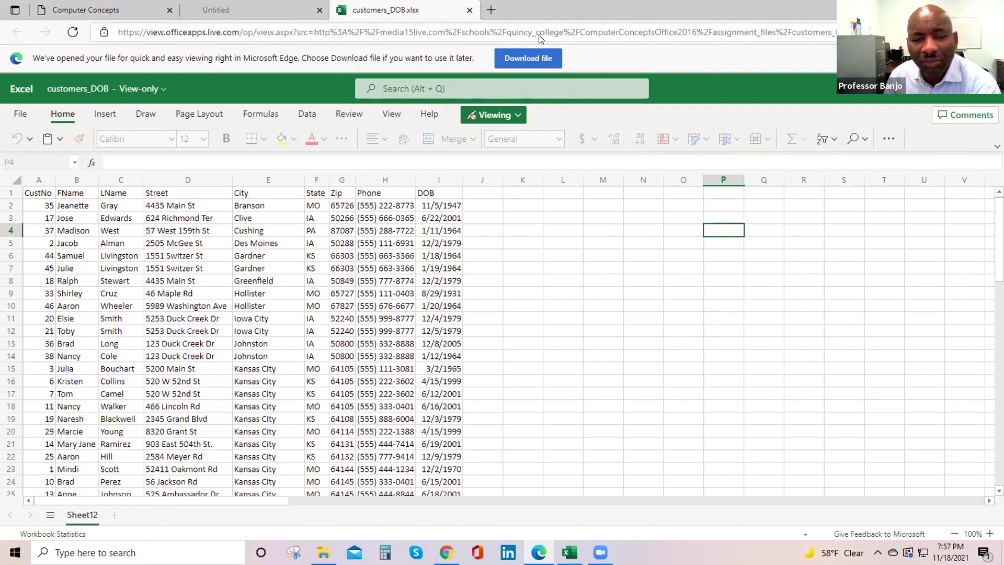
left_click(528, 58)
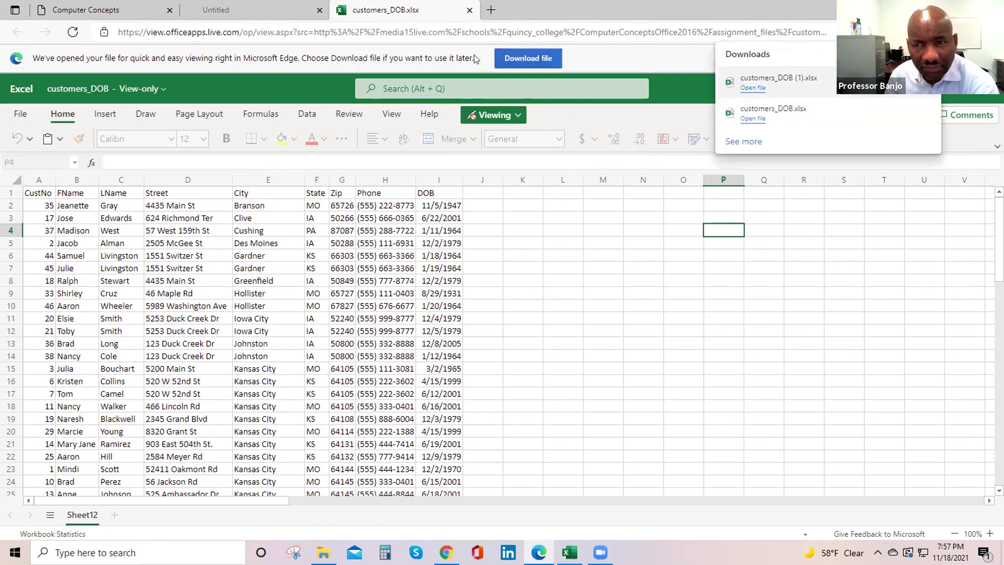
left_click(753, 119)
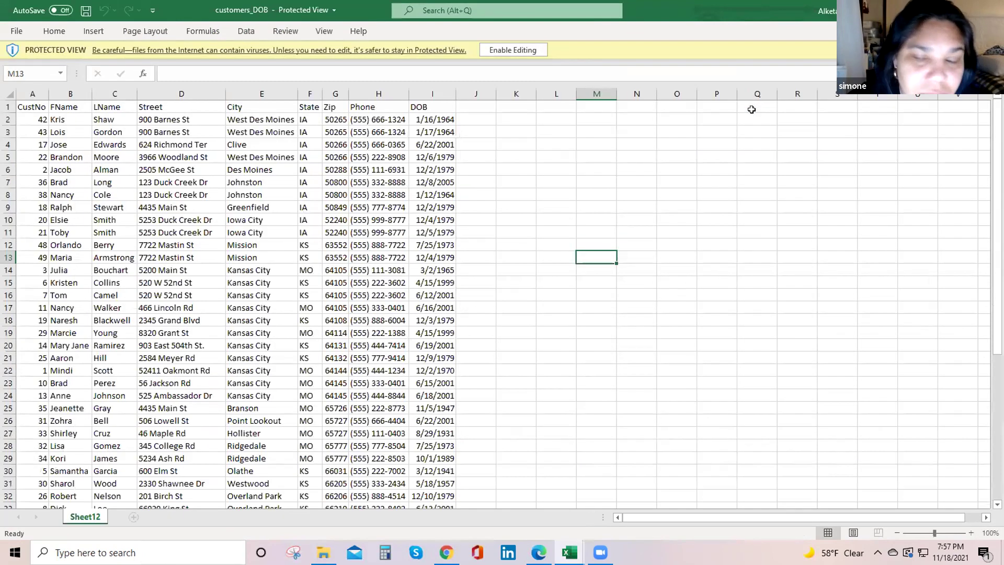
left_click(494, 49)
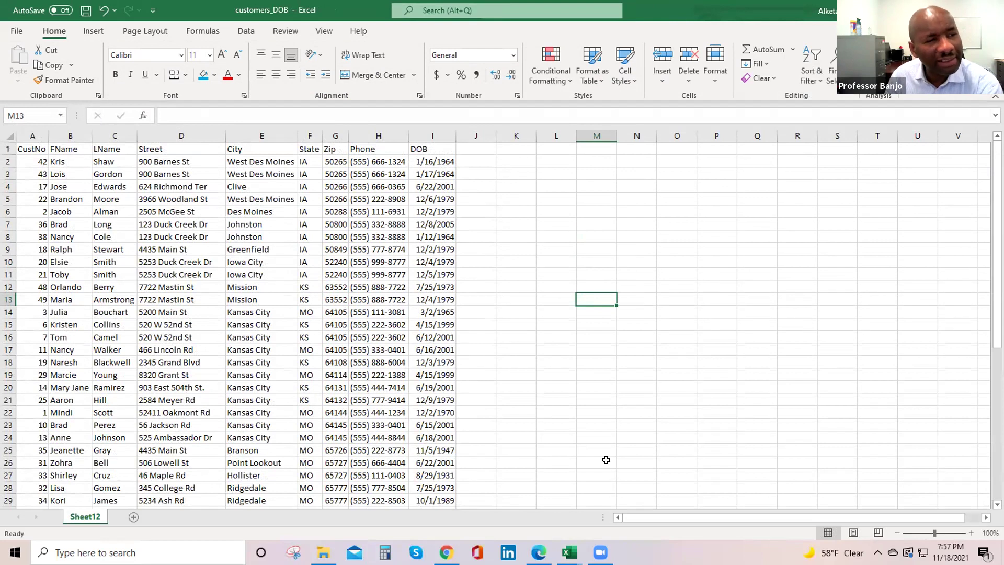
Step: Select header row 1 of the customer list and add filters to its columns
left_click(8, 149)
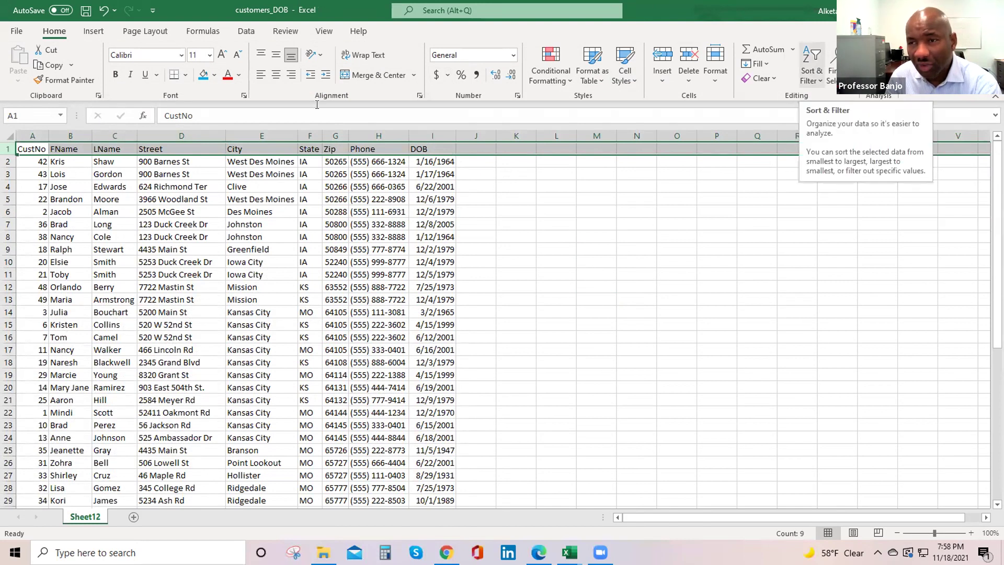
key("alt+h")
key("s")
key("s")
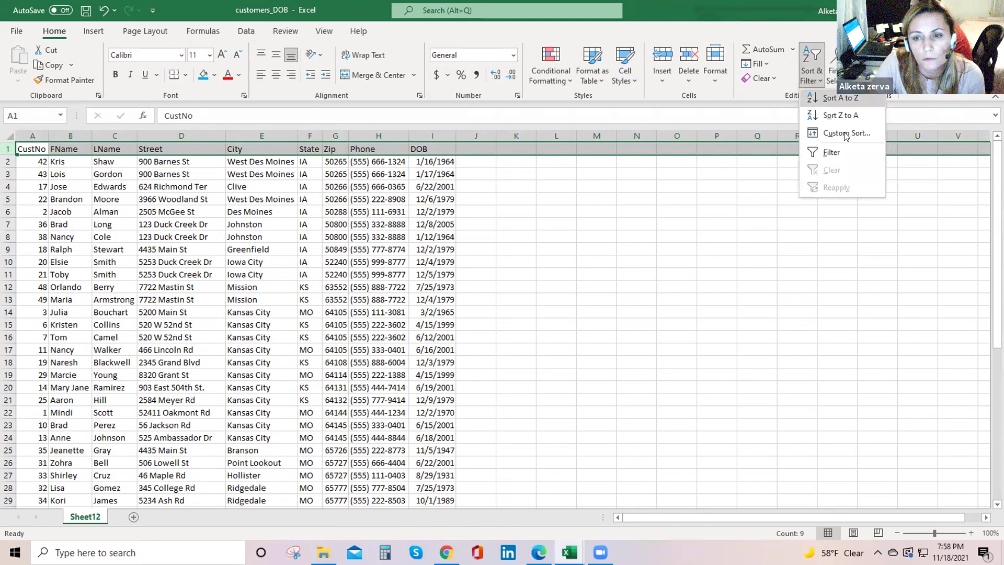
left_click(831, 153)
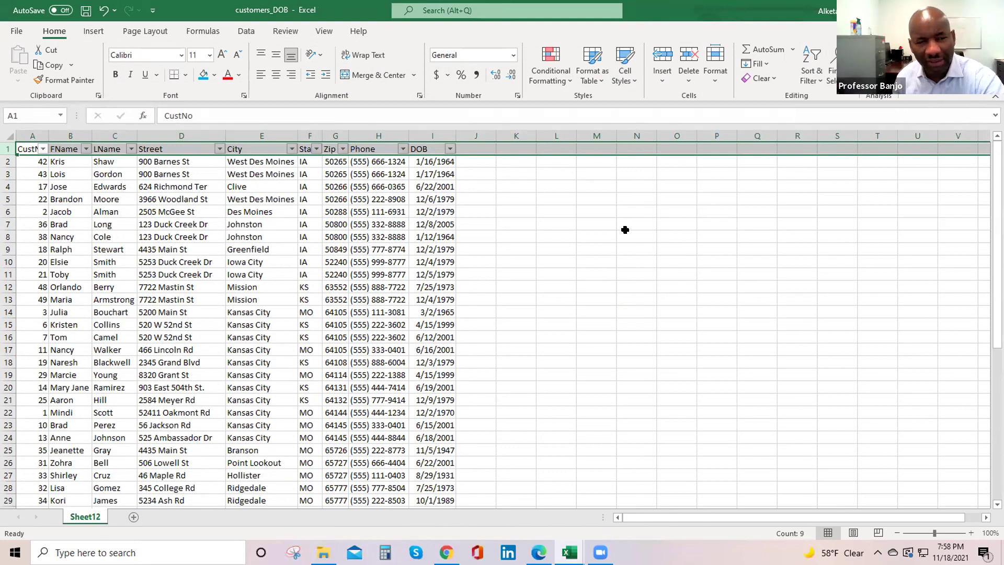
left_click(560, 201)
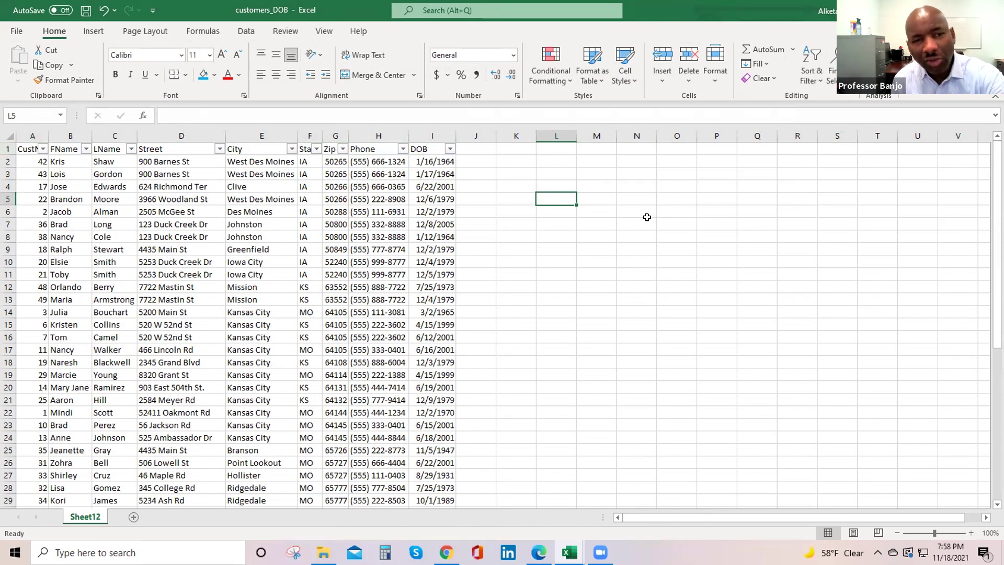
Step: Filter the City column to show only the Kansas City customers
left_click(292, 150)
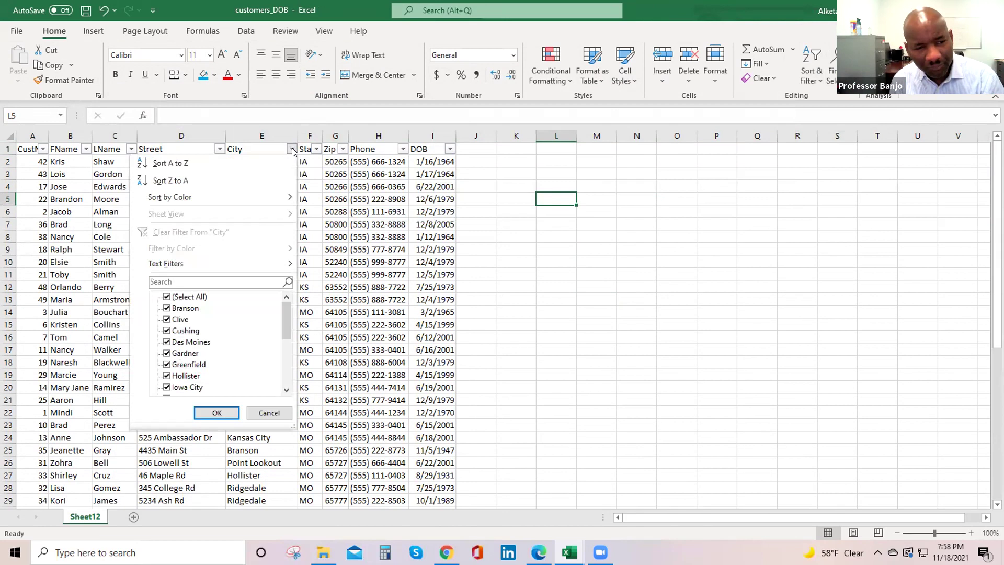
scroll(234, 348, "down", 2)
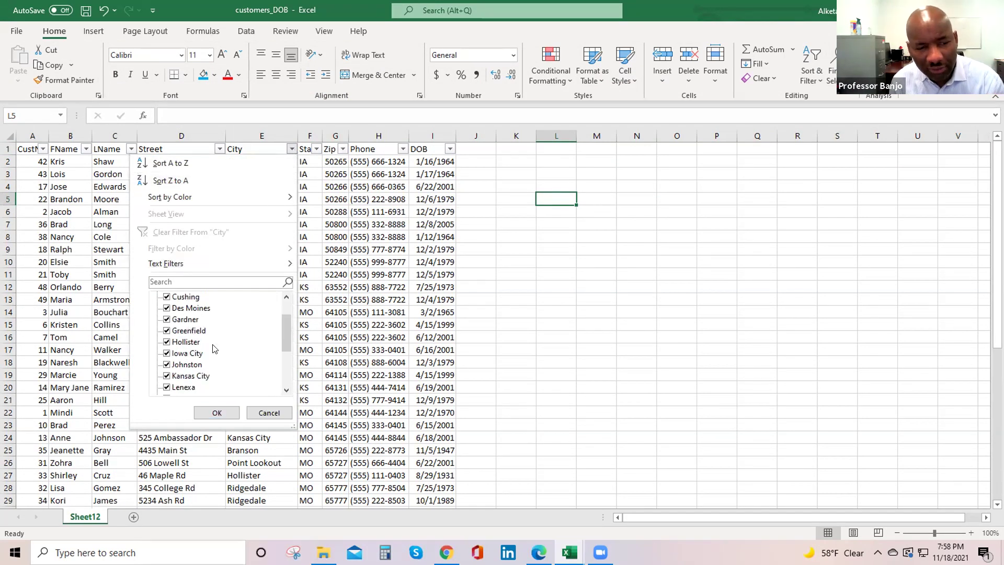
scroll(234, 348, "up", 2)
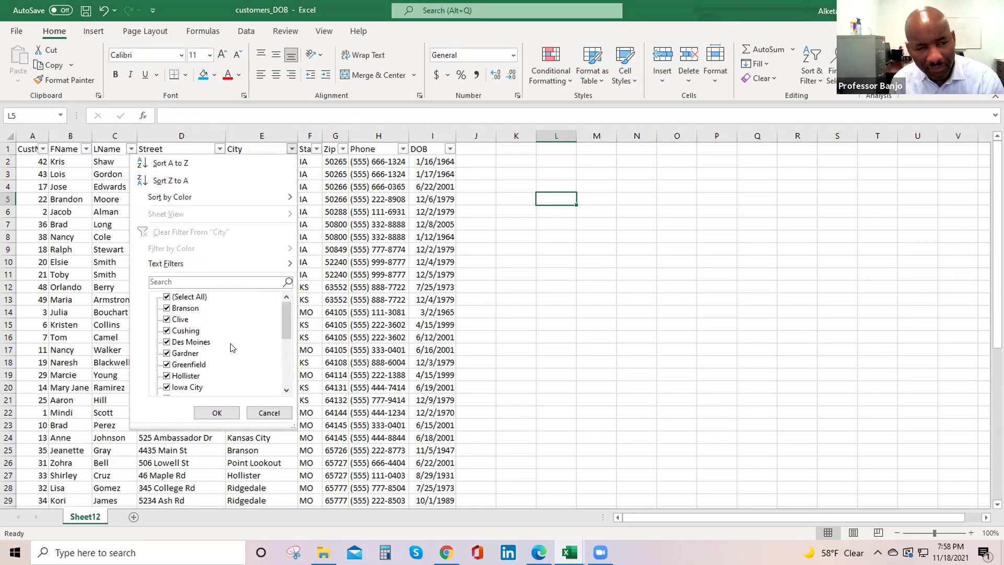
left_click(167, 297)
scroll(252, 365, "down", 3)
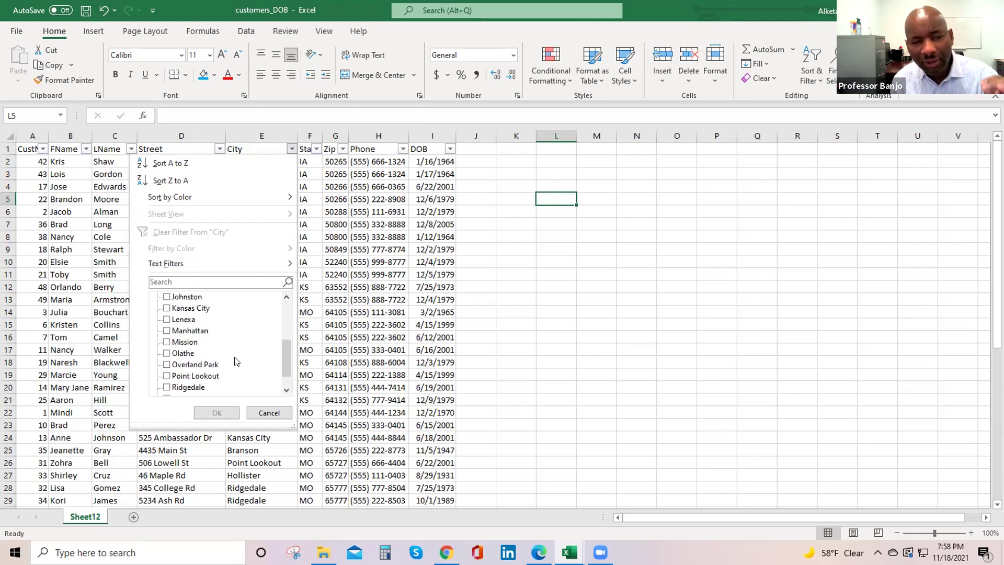
scroll(169, 349, "up", 1)
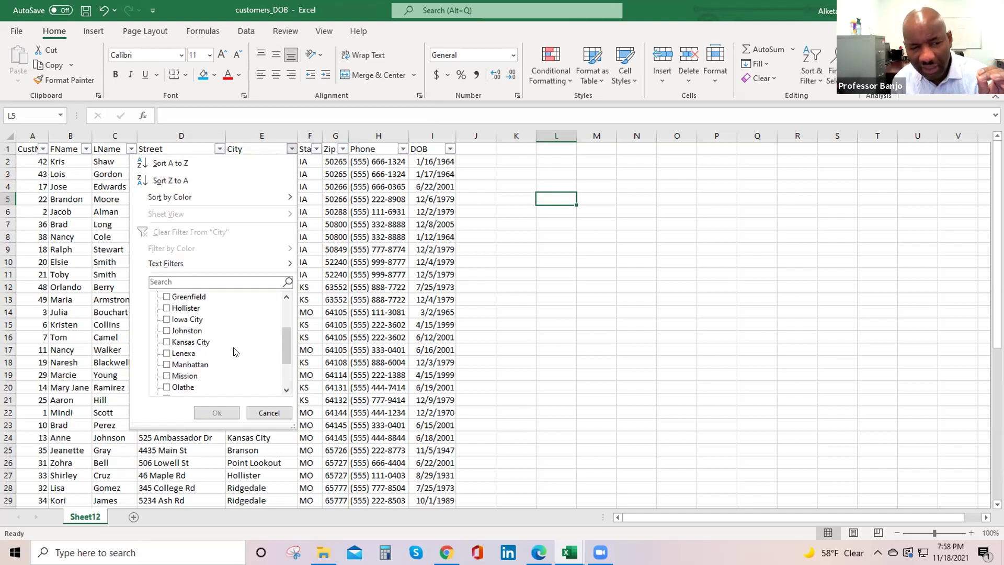
left_click(168, 342)
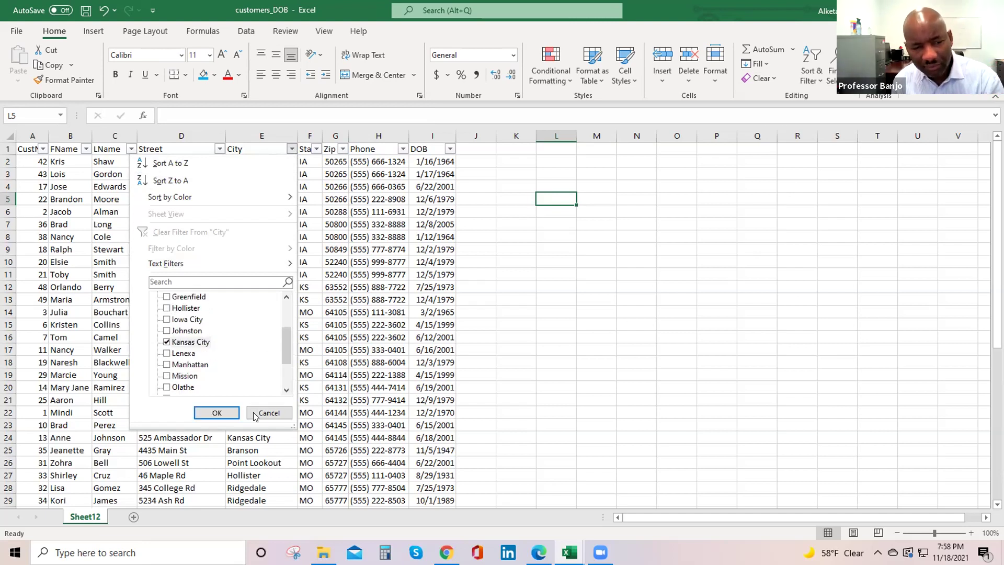
left_click(216, 413)
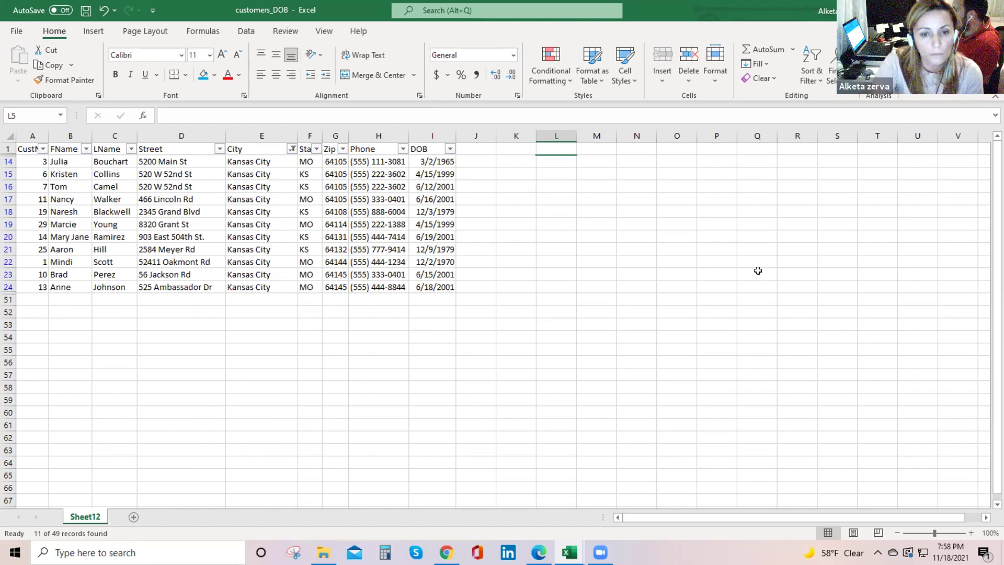
Step: Select the filtered customer list and the City column to review them, and inspect the City filter's options
left_click(34, 161)
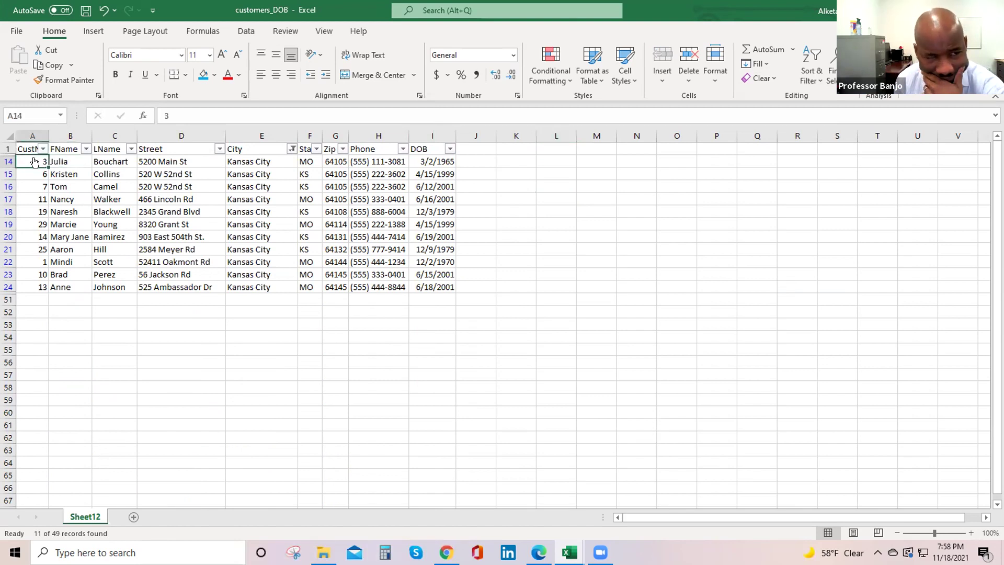
key("ctrl+a")
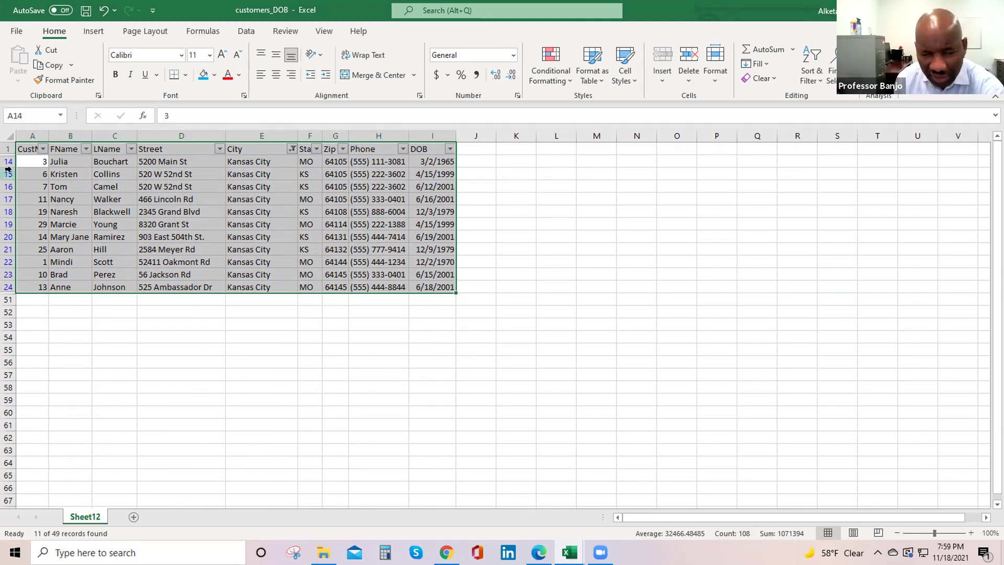
left_click(9, 137)
left_click(593, 219)
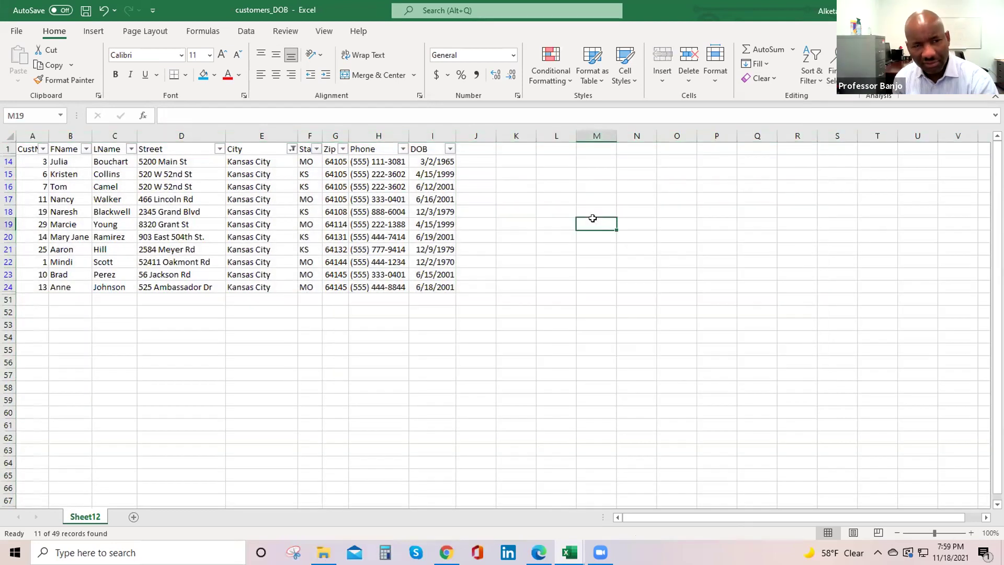
left_click(253, 134)
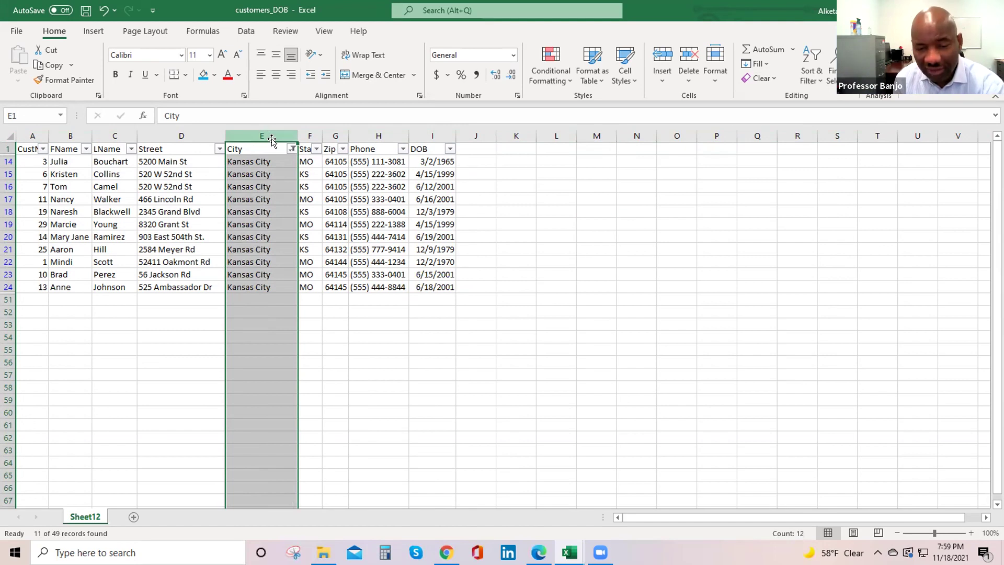
left_click(292, 149)
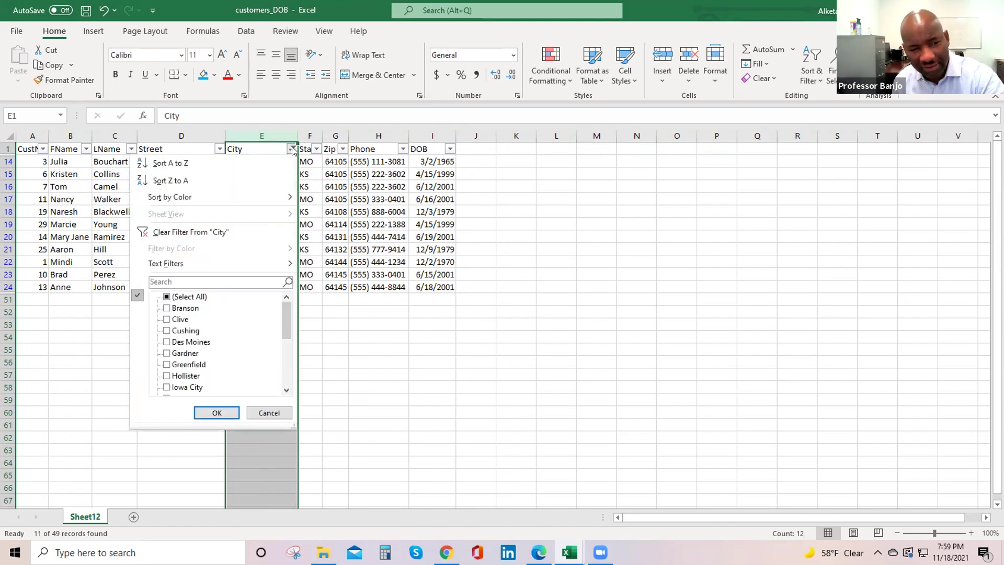
left_click(291, 149)
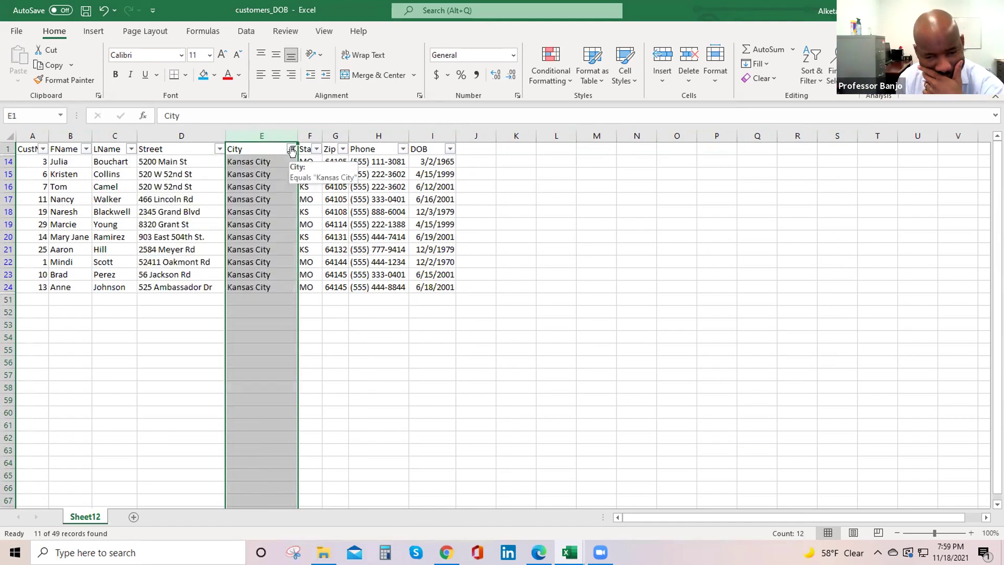
left_click(368, 314)
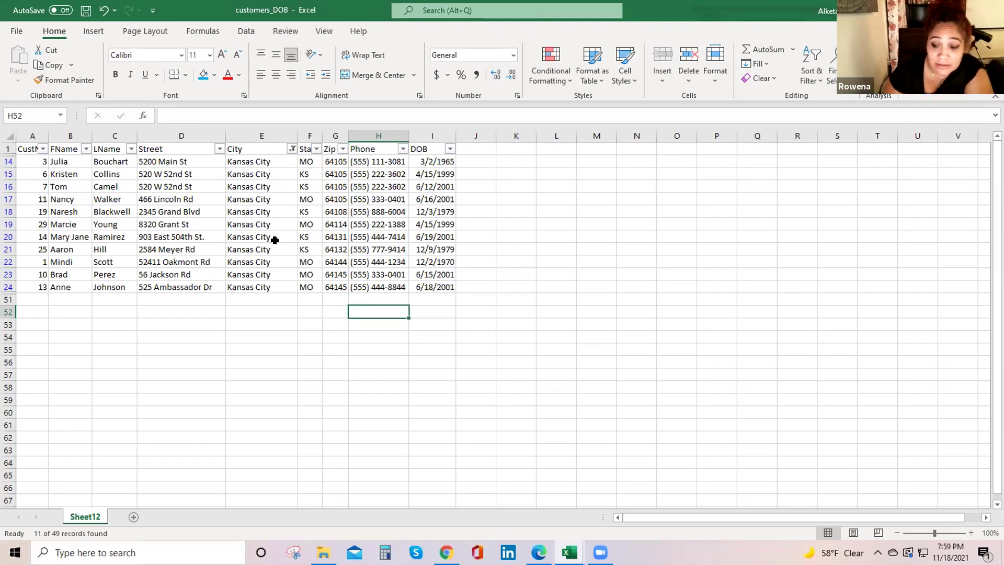
left_click(279, 159)
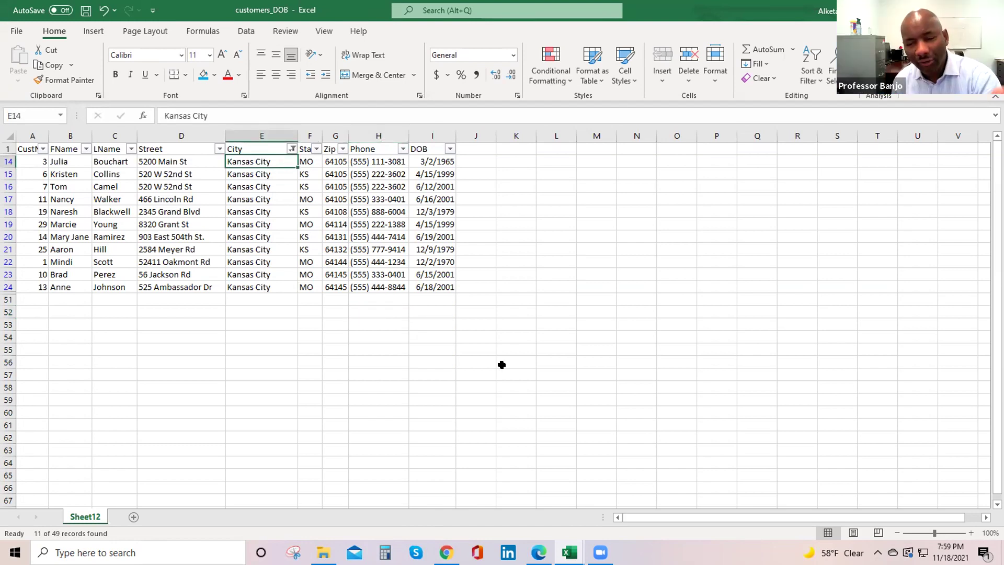
scroll(489, 287, "down", 1)
scroll(489, 287, "up", 1)
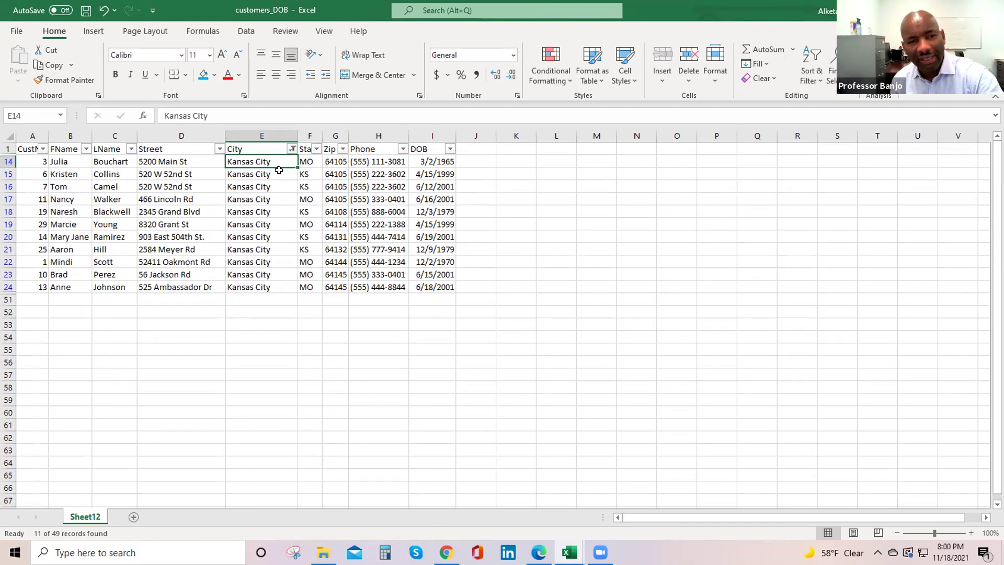
left_click(254, 133)
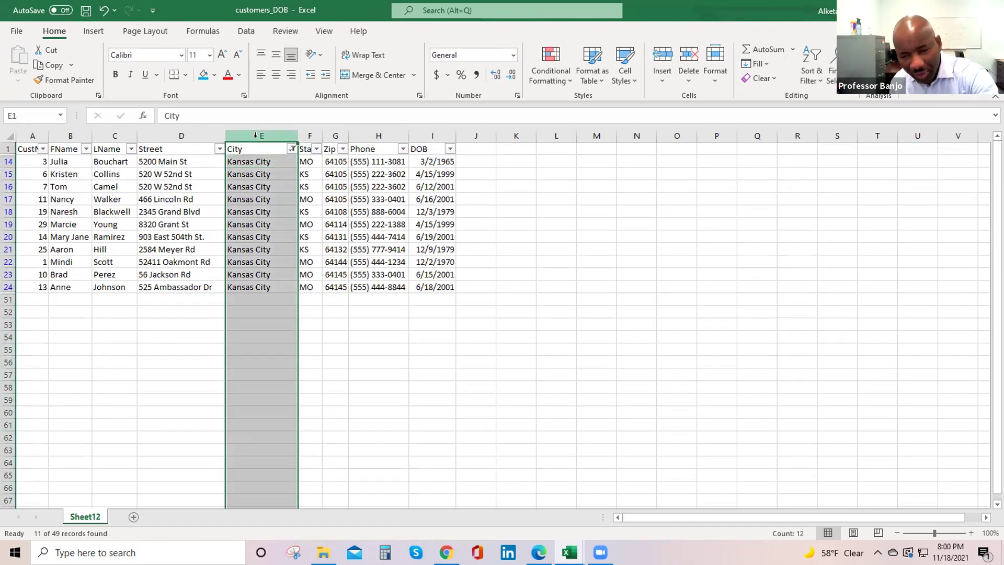
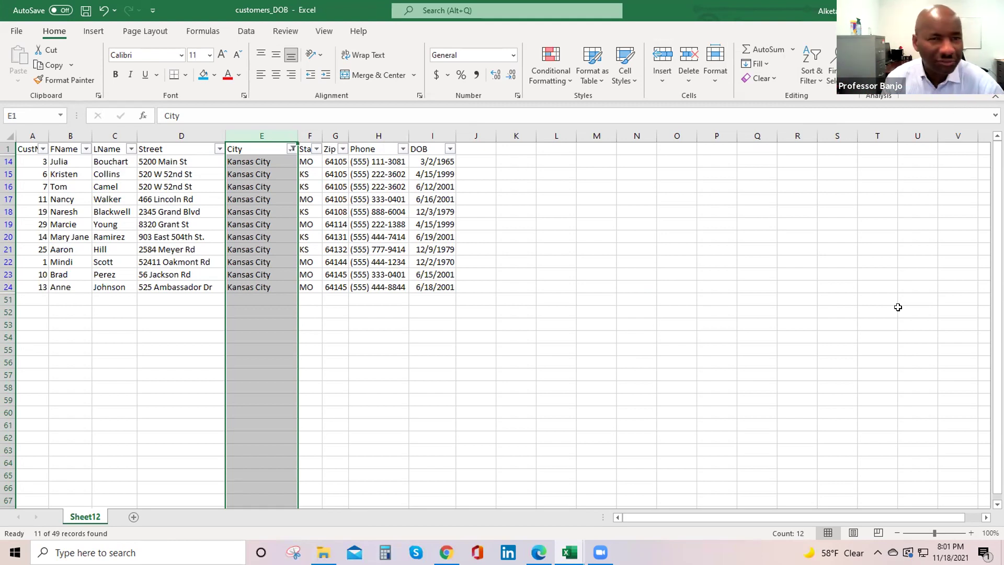
left_click(865, 346)
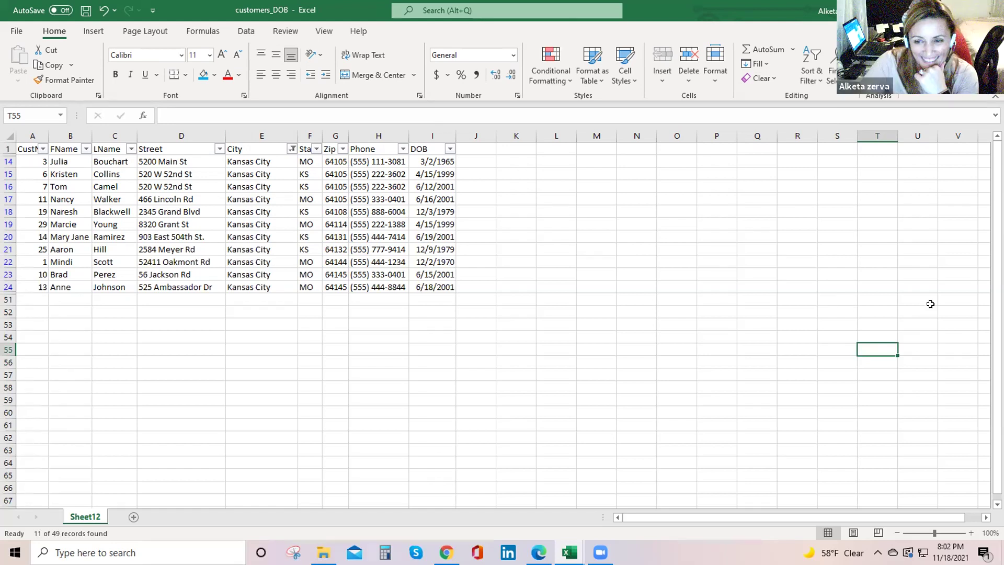
left_click(847, 302)
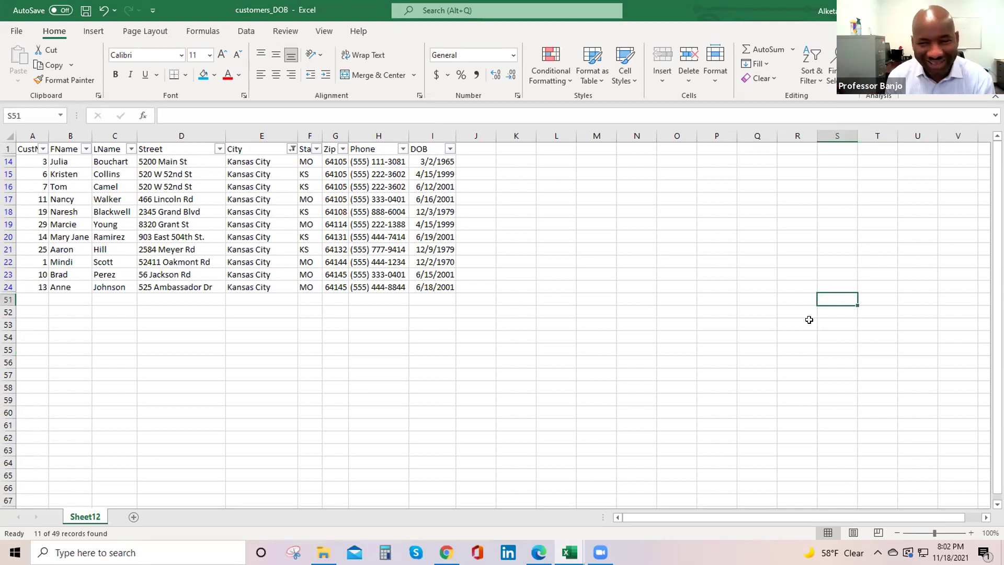